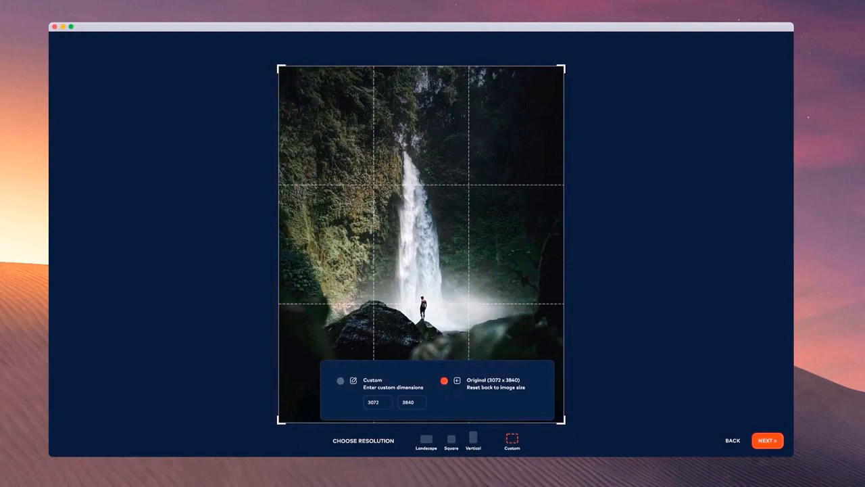
- Crop the waterfall photo to the Square resolution with the crop frame shifted slightly lower, and continue to the editor
left_click(451, 440)
left_click(473, 438)
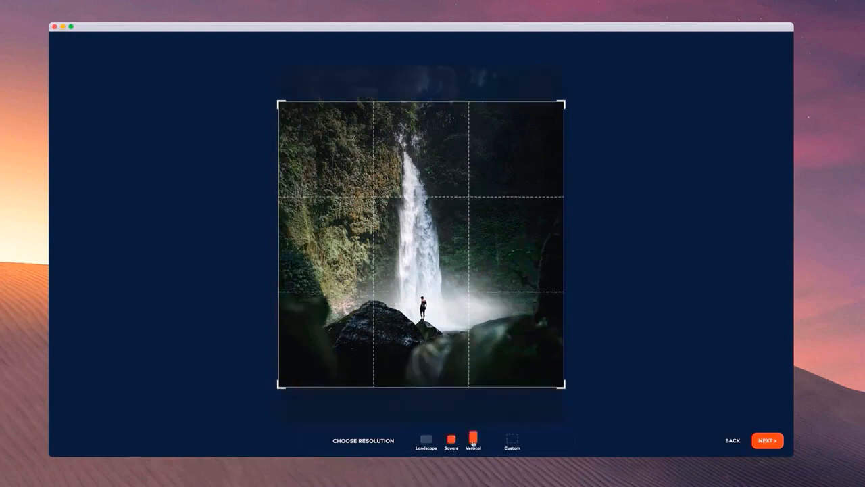
left_click(450, 440)
left_click_drag(473, 305, 473, 312)
left_click(780, 443)
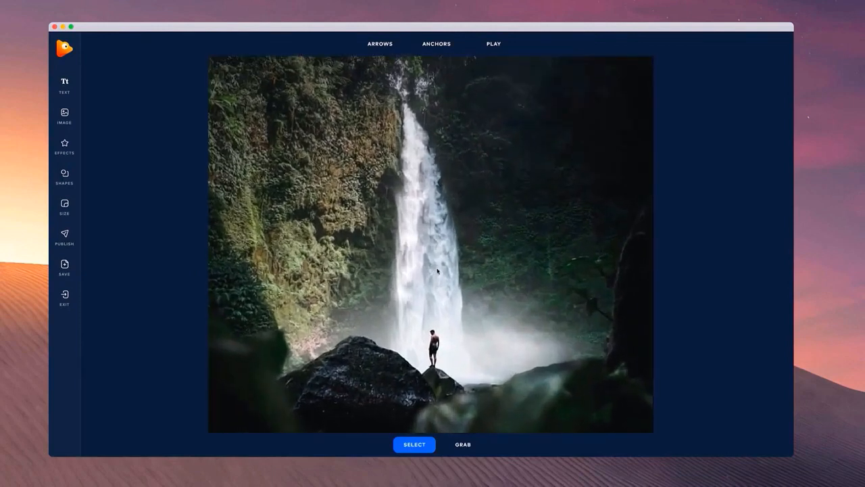
- Place single anchors closely spaced down the left edge of the waterfall, starting at its top
left_click(400, 46)
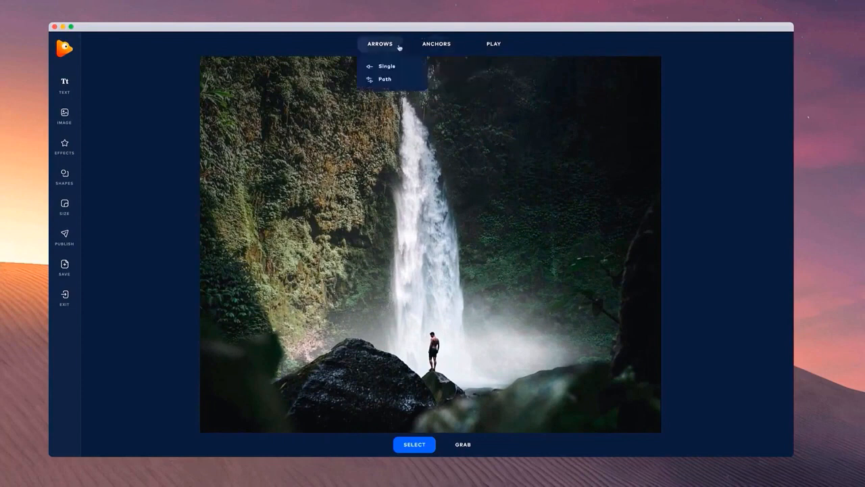
left_click(435, 46)
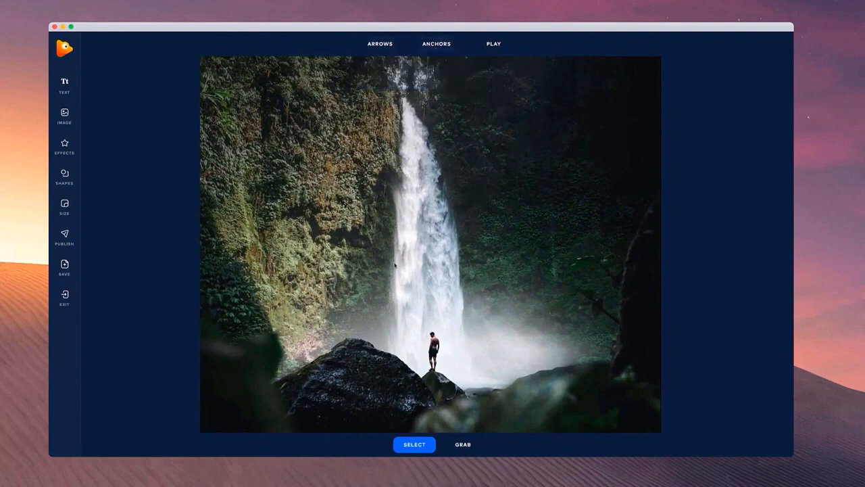
left_click(435, 45)
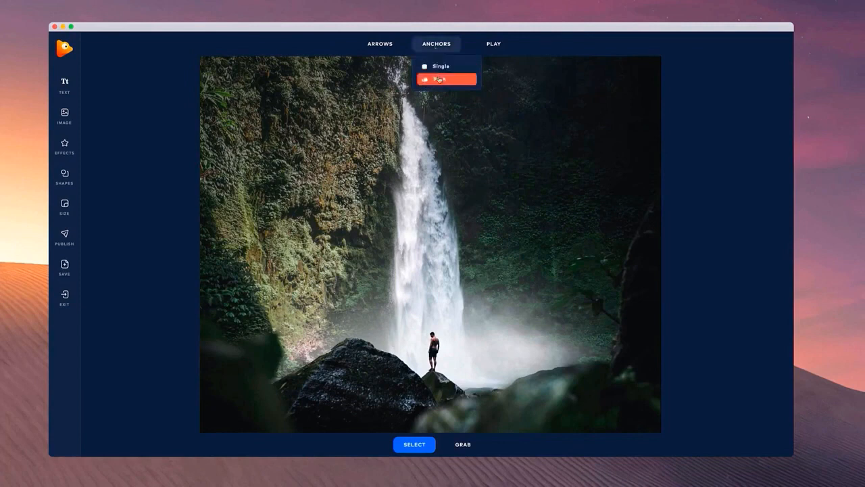
left_click(438, 67)
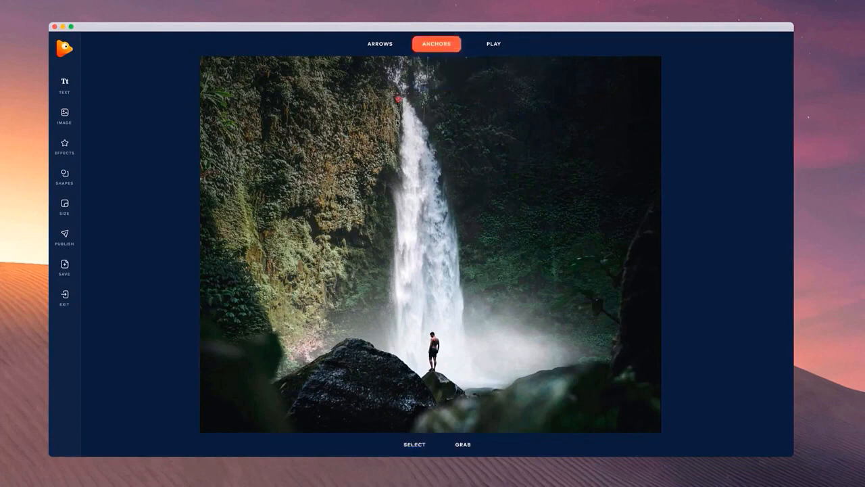
left_click(399, 109)
left_click(399, 123)
left_click(401, 144)
left_click(398, 178)
left_click(397, 226)
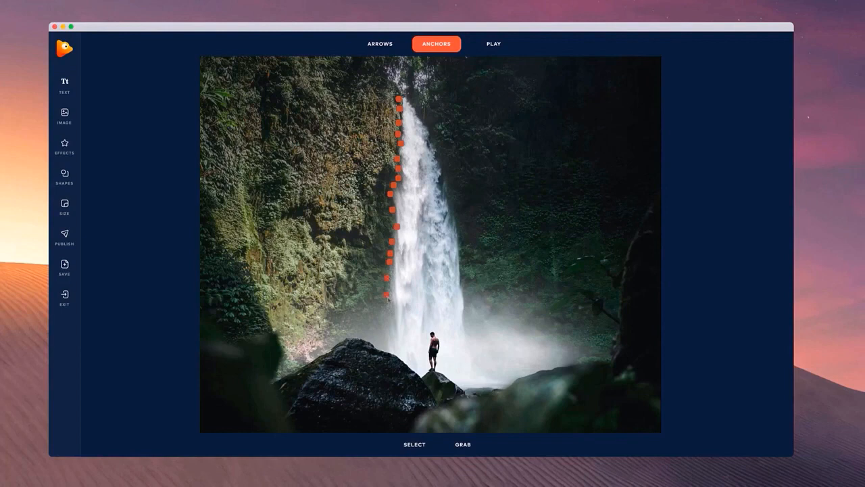
- Continue the single anchors from the waterfall's lower left edge along the top of the dark rock
left_click(376, 325)
left_click(370, 333)
left_click(373, 343)
left_click(386, 349)
left_click(391, 352)
left_click(403, 359)
left_click(409, 365)
left_click(414, 372)
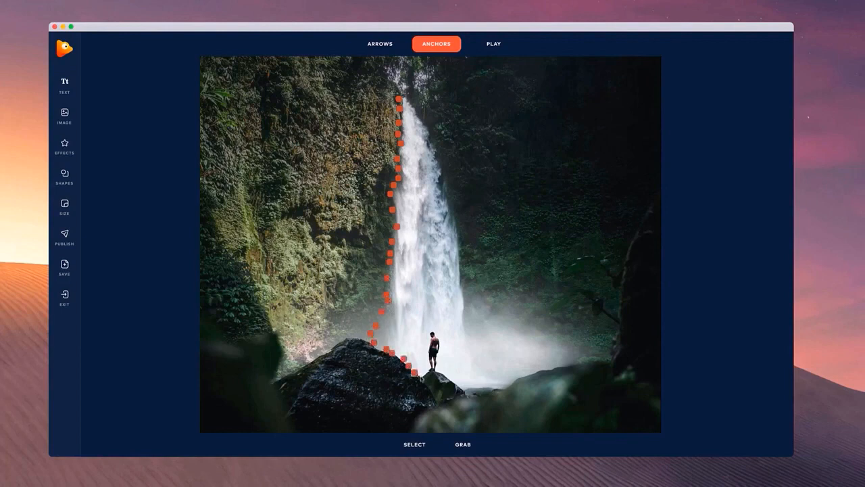
- Place single anchors around the standing man and along the small rock beside him at the waterfall's base
left_click(420, 375)
left_click(423, 372)
left_click(427, 366)
left_click(426, 359)
left_click(429, 350)
left_click(428, 342)
left_click(432, 335)
left_click(438, 348)
left_click(434, 360)
left_click(433, 365)
left_click(435, 371)
left_click(443, 374)
left_click(451, 383)
left_click(464, 386)
left_click(473, 389)
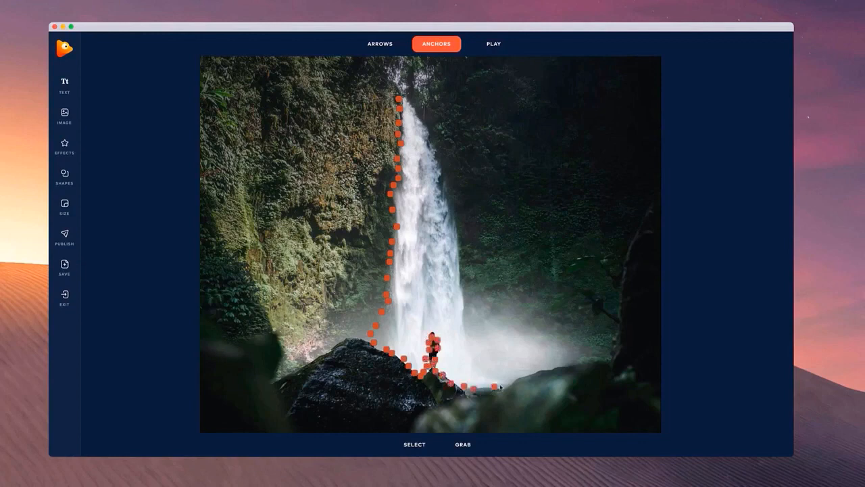
- Complete the anchor outline around the mist and up the right edge to the top of the waterfall
left_click(421, 117)
left_click(416, 108)
left_click(413, 103)
left_click(409, 100)
left_click(407, 95)
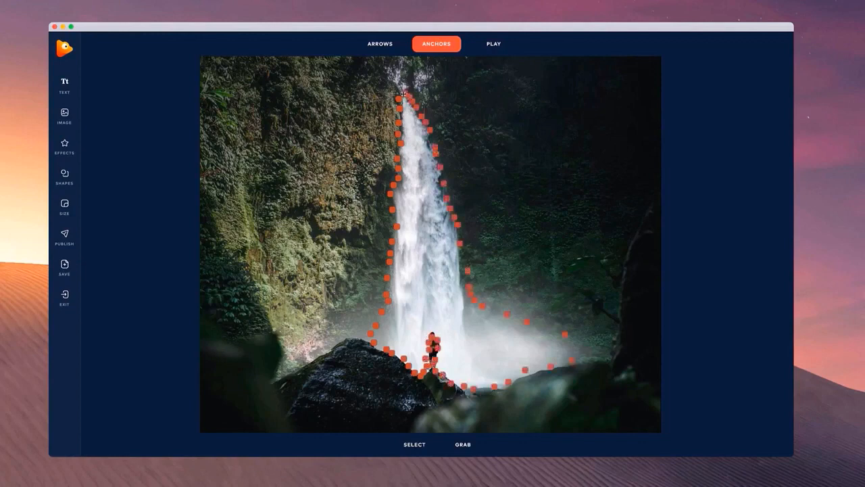
- Add a short anchor path along the middle of the waterfall's right edge and finish it
left_click(443, 46)
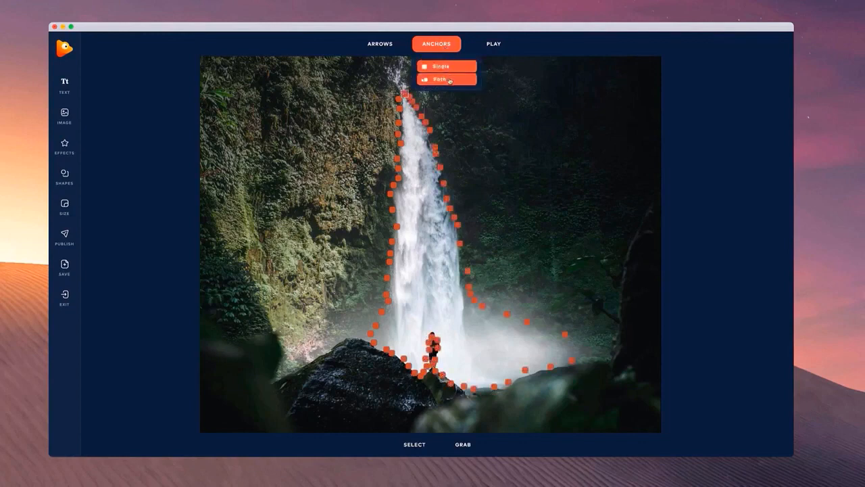
left_click(449, 80)
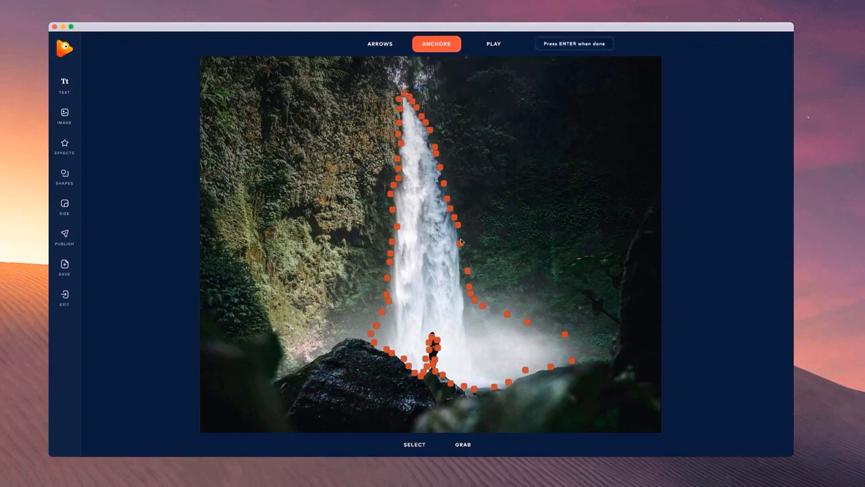
left_click_drag(459, 234, 465, 262)
key("Return")
- Select just anchors and move the ones covering the man outward to follow his head, shoulders and sides
scroll(427, 340, "up", 5)
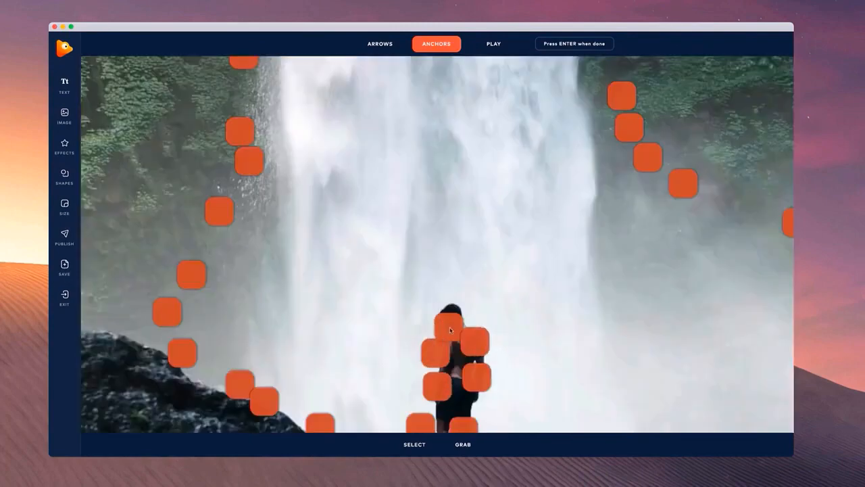
left_click(450, 327)
mouse_move(417, 449)
left_click(427, 402)
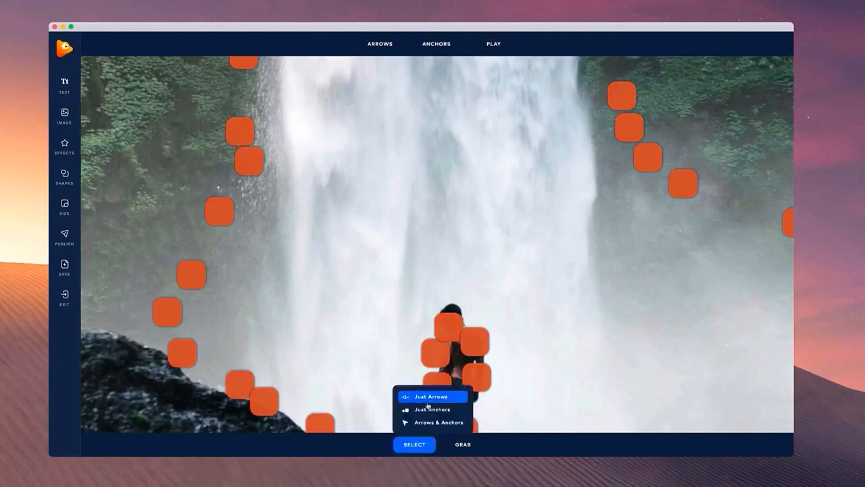
left_click_drag(452, 331, 454, 302)
left_click_drag(476, 331, 478, 315)
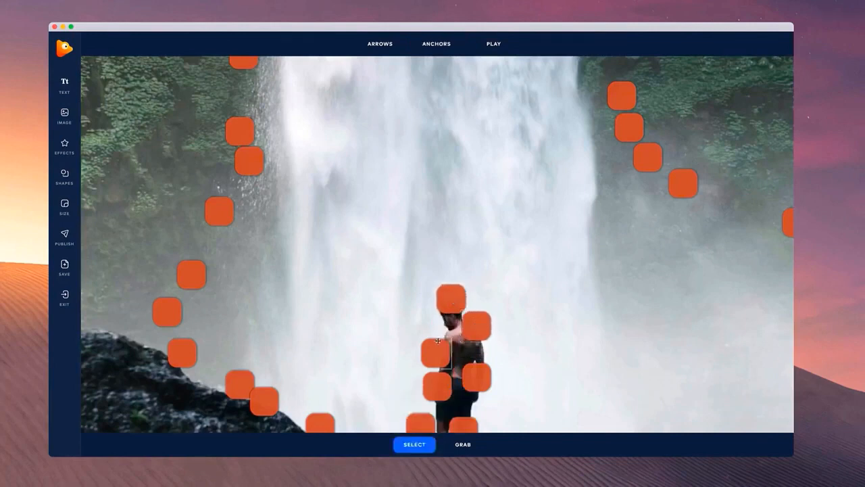
left_click_drag(438, 348, 435, 333)
left_click_drag(476, 372, 486, 358)
left_click_drag(438, 385, 432, 375)
- Place a column of short single arrows pointing down the left half of the waterfall from its top
scroll(536, 348, "down", 10)
scroll(538, 127, "down", 5)
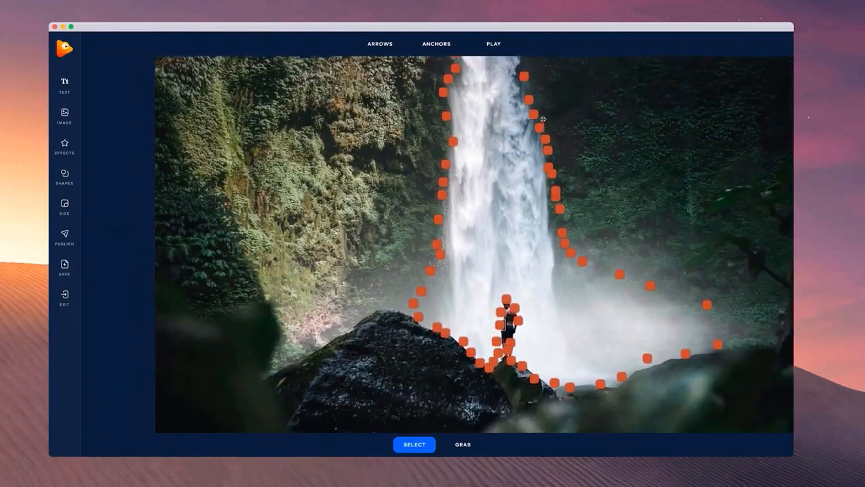
scroll(549, 119, "down", 3)
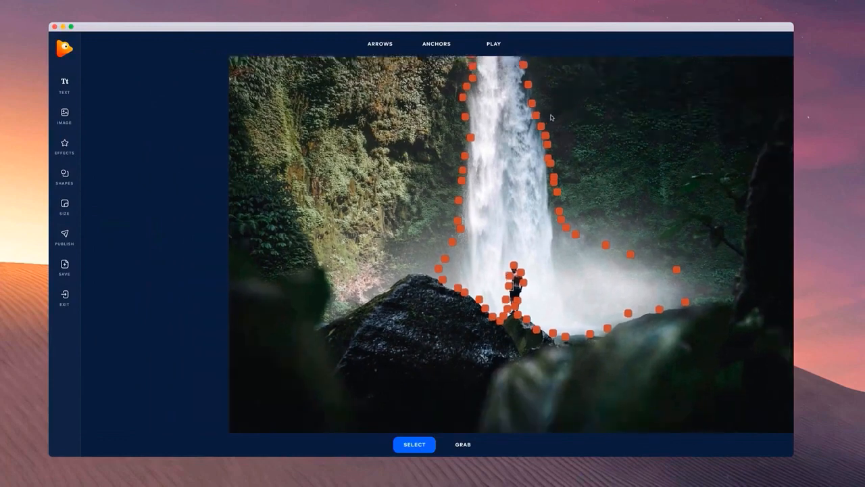
key("space")
left_click_drag(549, 114, 509, 189)
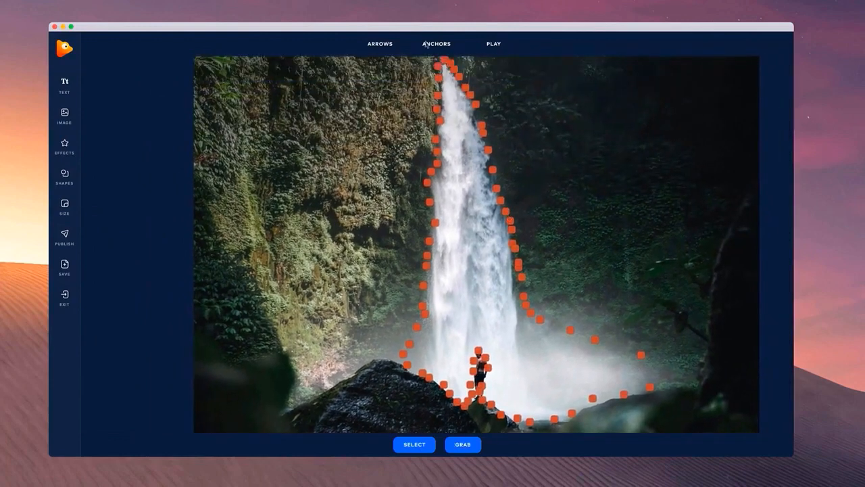
left_click(380, 44)
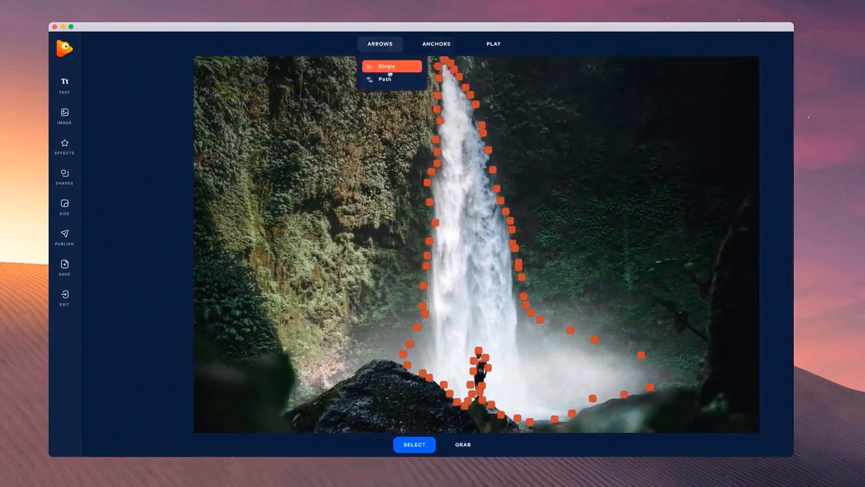
left_click(387, 66)
mouse_move(451, 105)
left_mouse_down()
mouse_move(451, 151)
mouse_move(481, 159)
mouse_move(482, 172)
mouse_move(452, 183)
mouse_move(452, 290)
mouse_move(449, 198)
mouse_move(449, 283)
left_mouse_up()
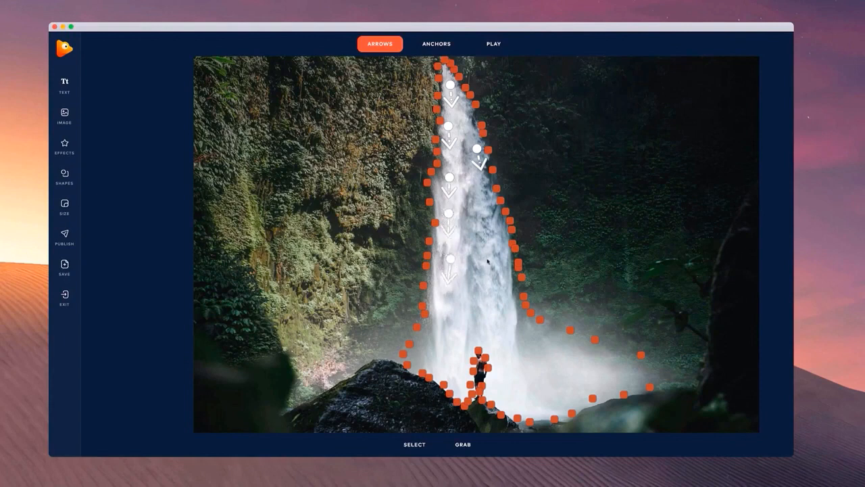
- Add single downward arrows along the waterfall's right half and its lower part, and preview the animation
left_click_drag(483, 248, 485, 270)
left_click_drag(500, 301, 505, 325)
left_click_drag(481, 198, 484, 219)
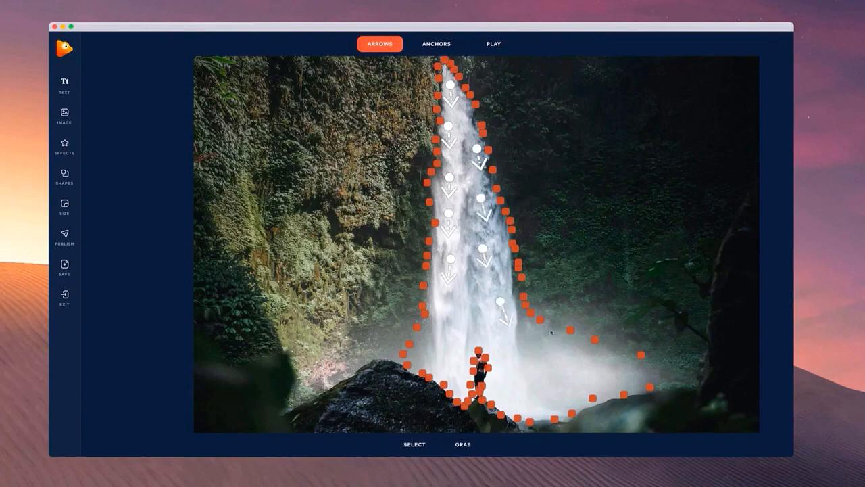
left_click_drag(504, 343, 522, 398)
left_click_drag(450, 302, 443, 367)
left_click(495, 46)
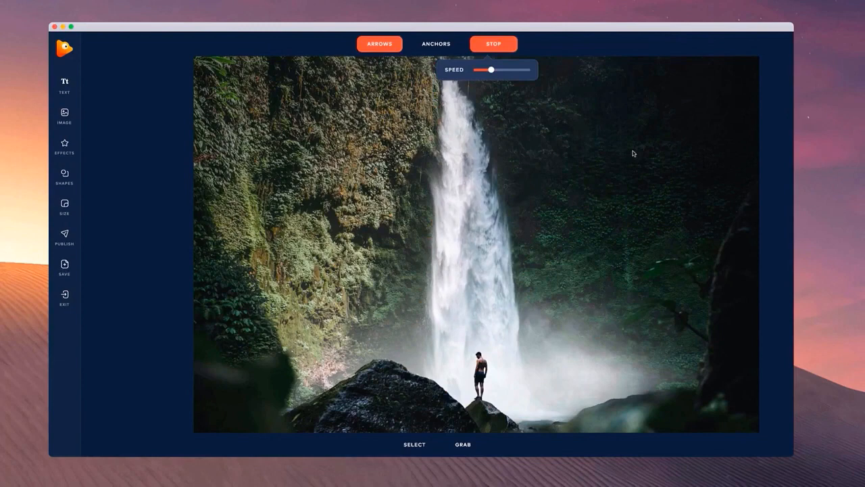
left_click(494, 44)
- Move the second arrow in the left column slightly up and fill the gaps in the waterfall with more downward arrows
scroll(459, 136, "up", 5)
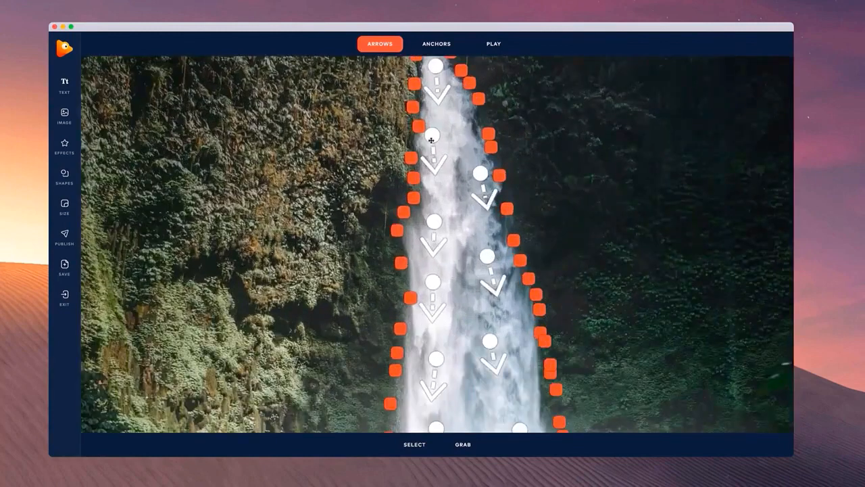
left_click_drag(432, 137, 436, 123)
mouse_move(435, 166)
left_mouse_down()
mouse_move(437, 198)
mouse_move(467, 217)
mouse_move(481, 246)
left_mouse_up()
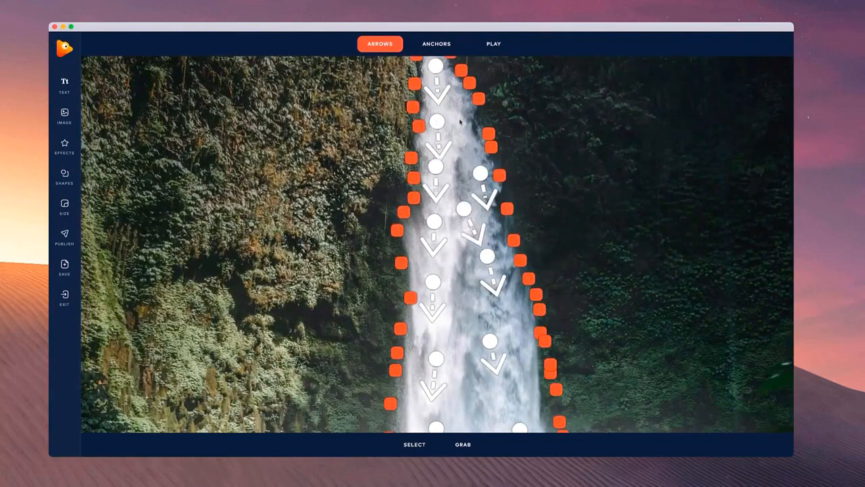
left_click_drag(461, 119, 470, 143)
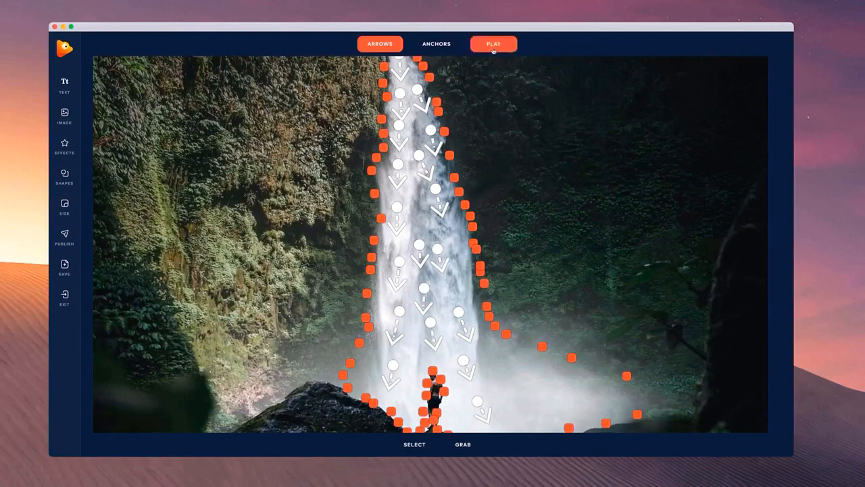
- Play the animation, increase its speed slightly, and stop the playback
left_click(511, 60)
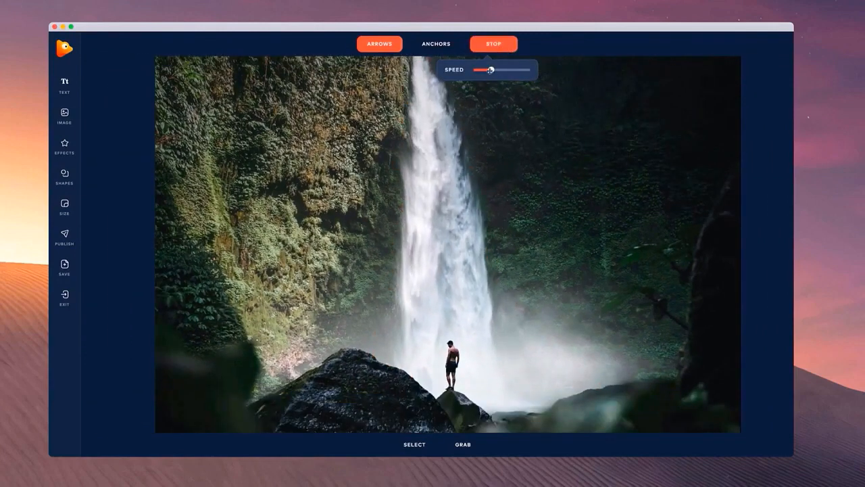
left_click_drag(490, 69, 495, 70)
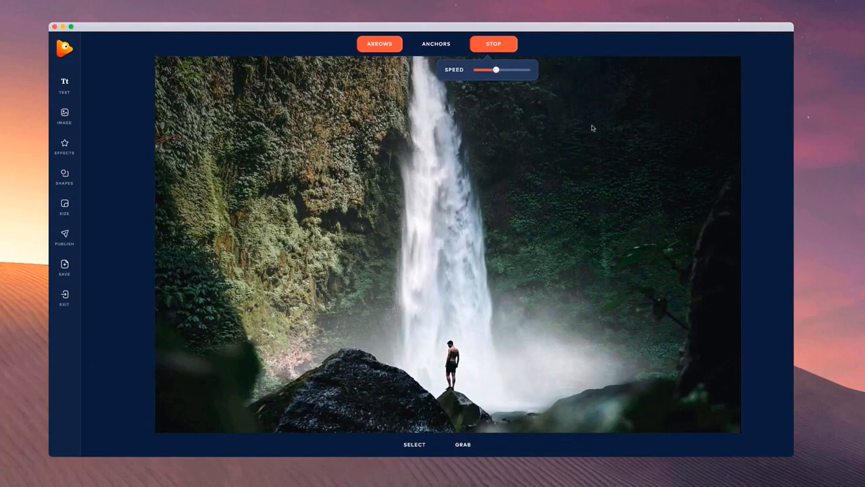
left_click(507, 47)
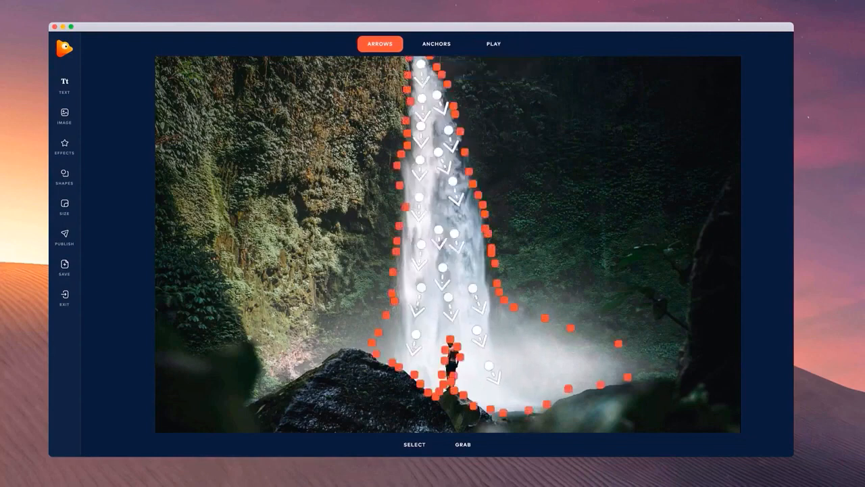
- Add the third Fog overlay (fog-c) to the photo
left_click(61, 155)
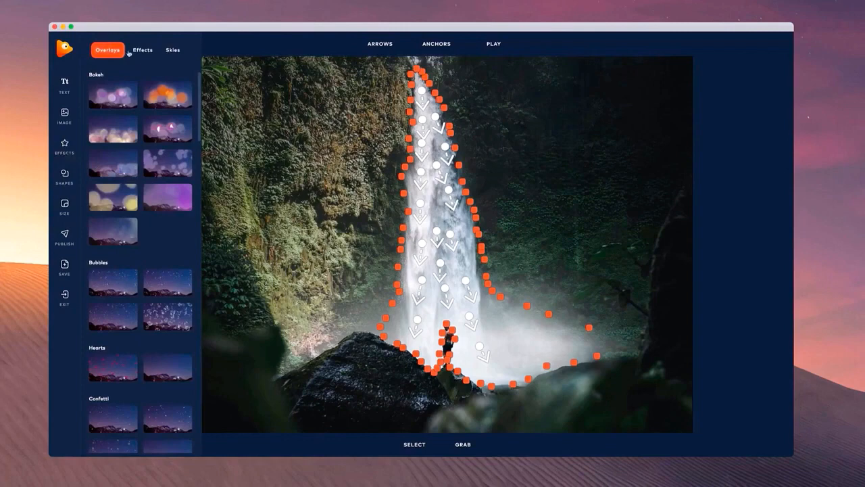
scroll(154, 190, "down", 12)
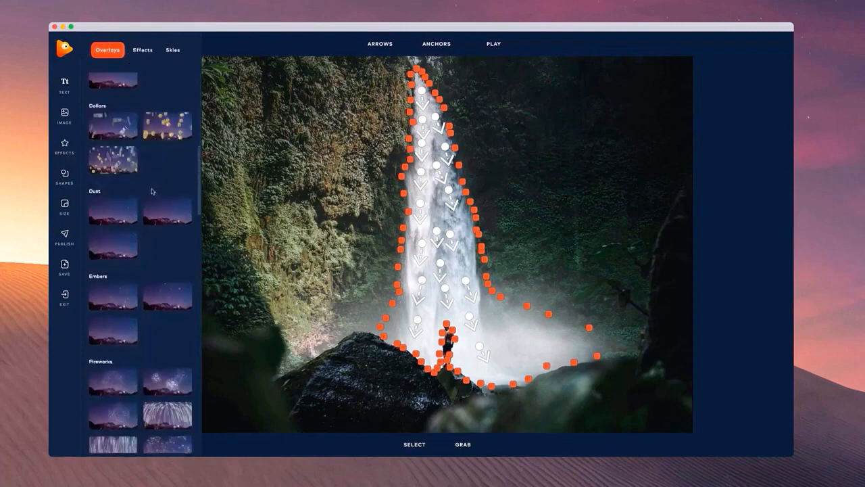
scroll(153, 192, "down", 10)
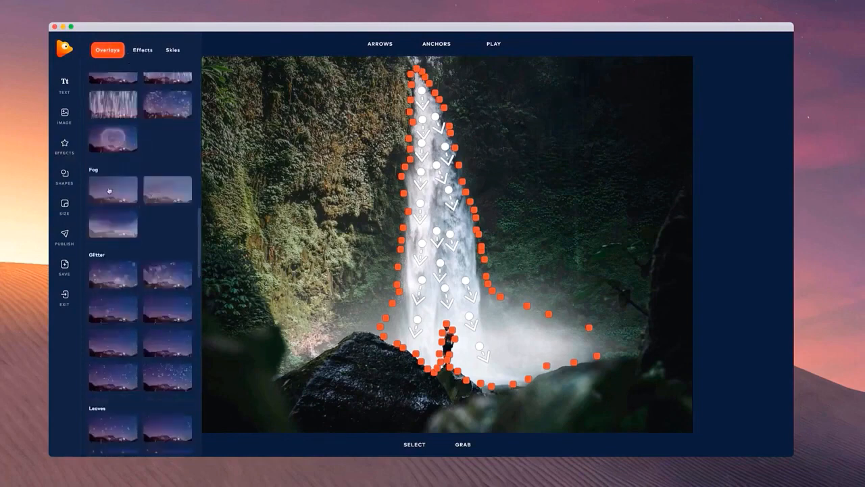
left_click(106, 234)
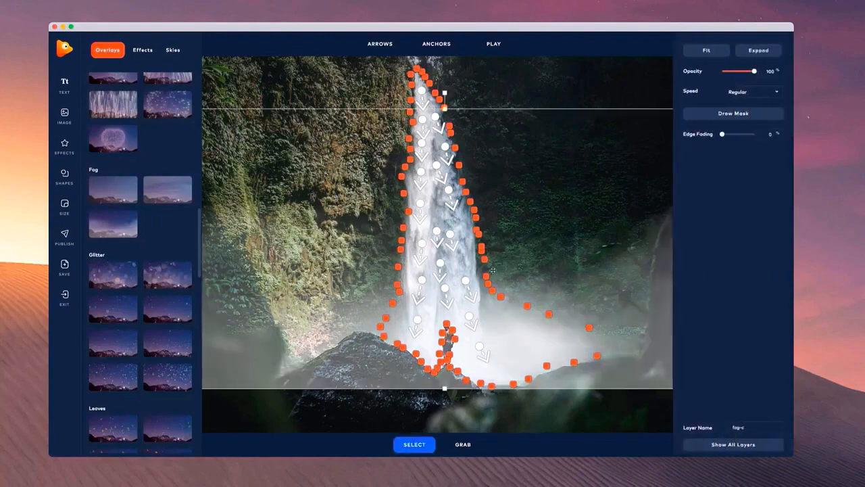
- Move and enlarge the fog overlay to cover the lower part of the photo past its side edges, and set its speed to Slow
left_click_drag(630, 322, 629, 402)
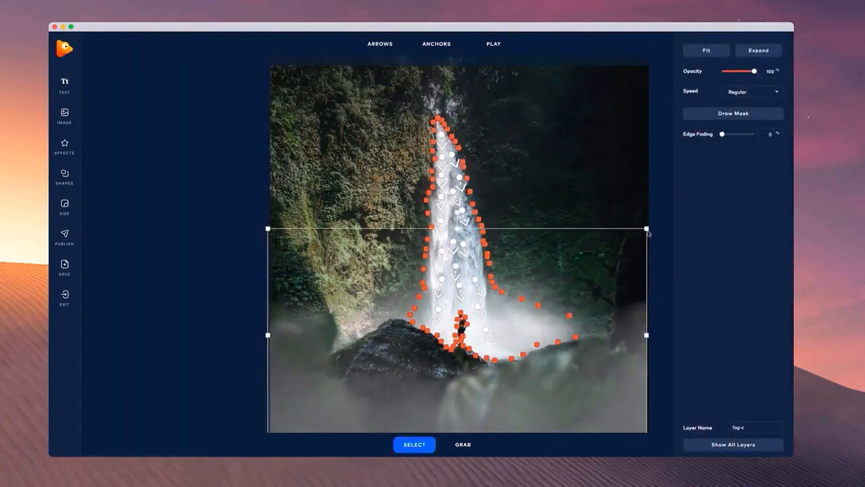
left_click_drag(647, 228, 666, 218)
left_click_drag(637, 344, 581, 360)
key("space")
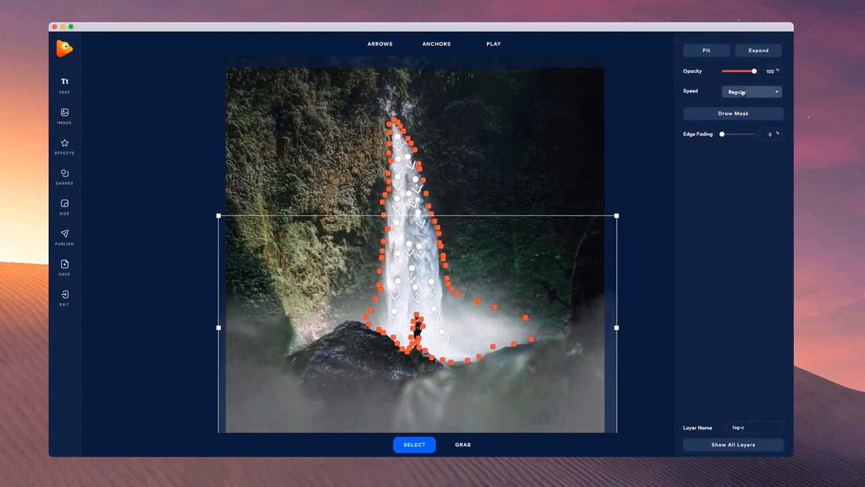
left_click(742, 92)
left_click(740, 107)
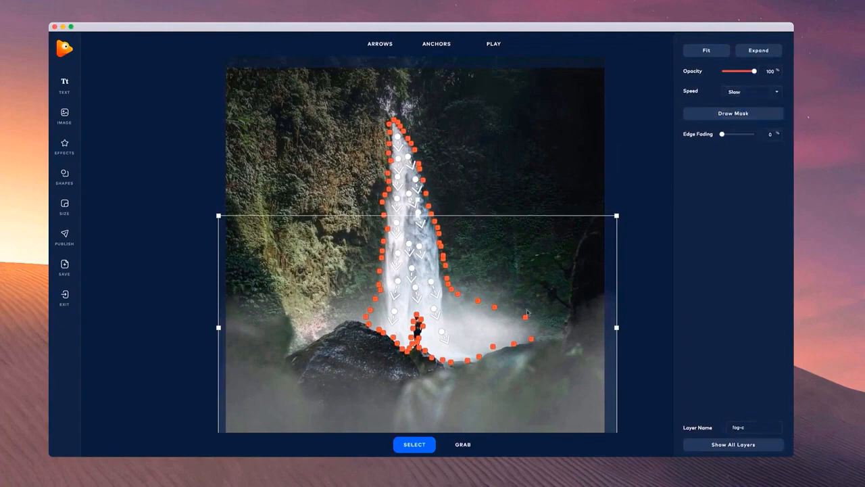
- Preview the waterfall animation with the fog overlay and stop the playback
left_click(497, 43)
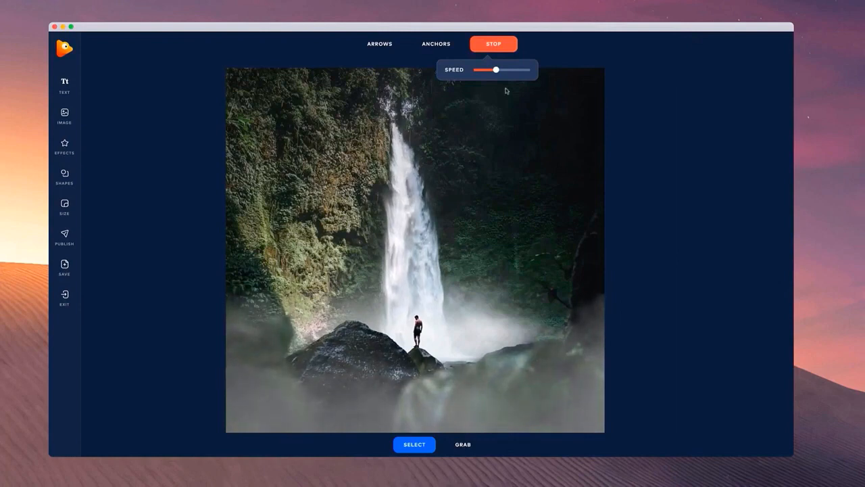
left_click(497, 46)
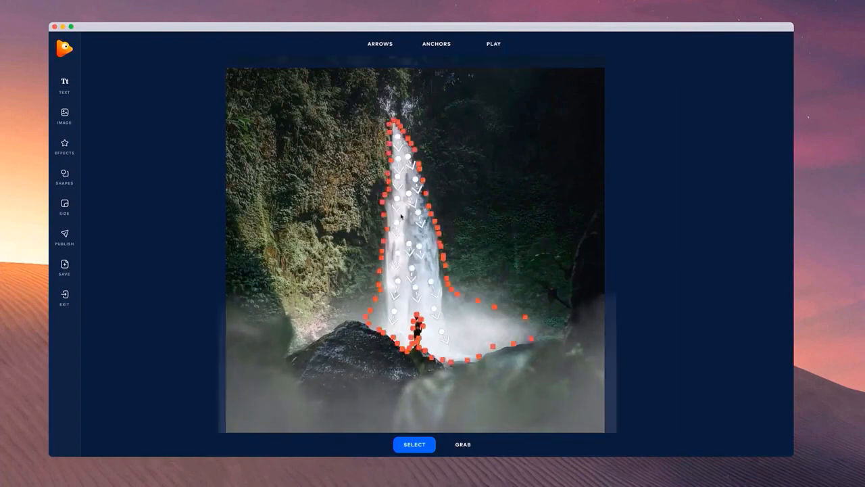
- Set the publishing format to MP4 with 2 loops after viewing the GIF options
left_click(58, 236)
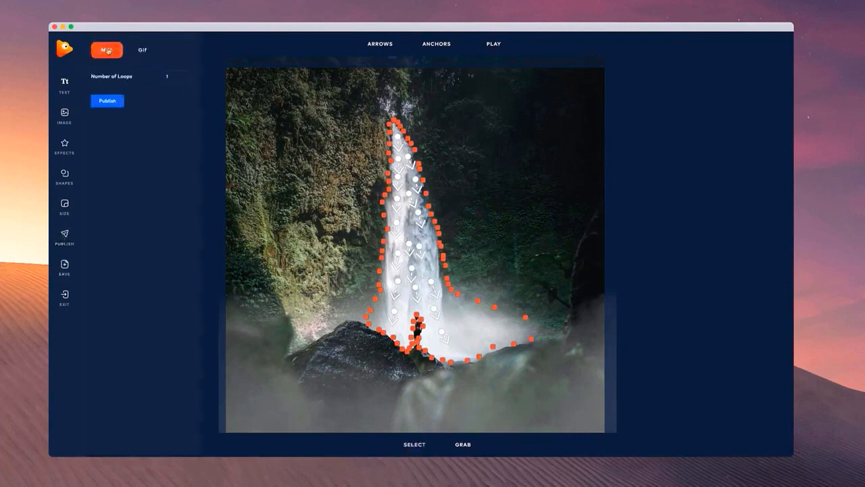
left_click(142, 50)
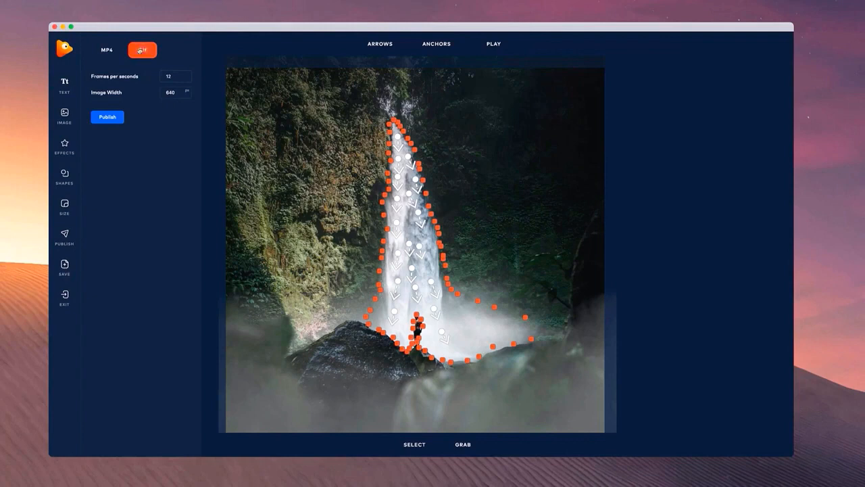
left_click(106, 49)
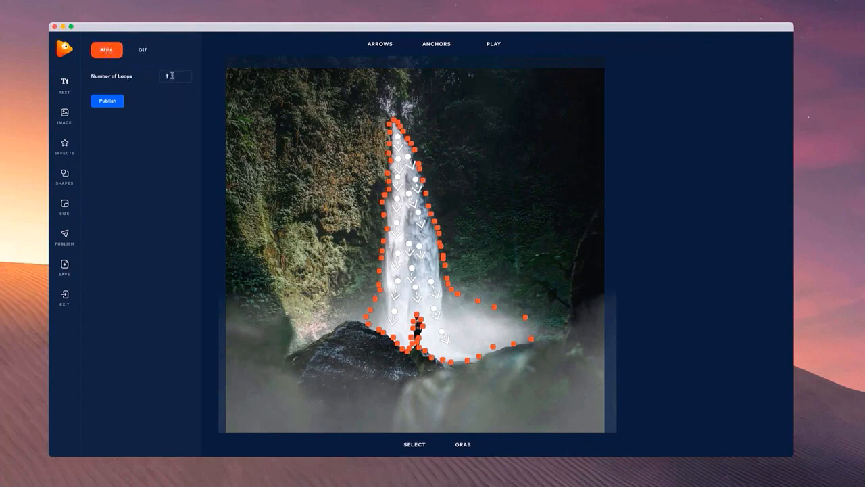
- Publish the video under the file name "waterfall image" and open the rendered result
left_click(107, 101)
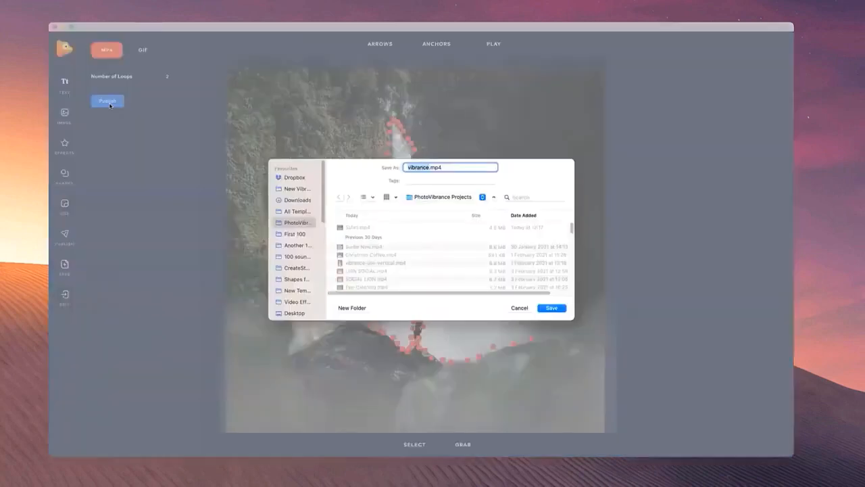
type("waterfa")
type("ll image")
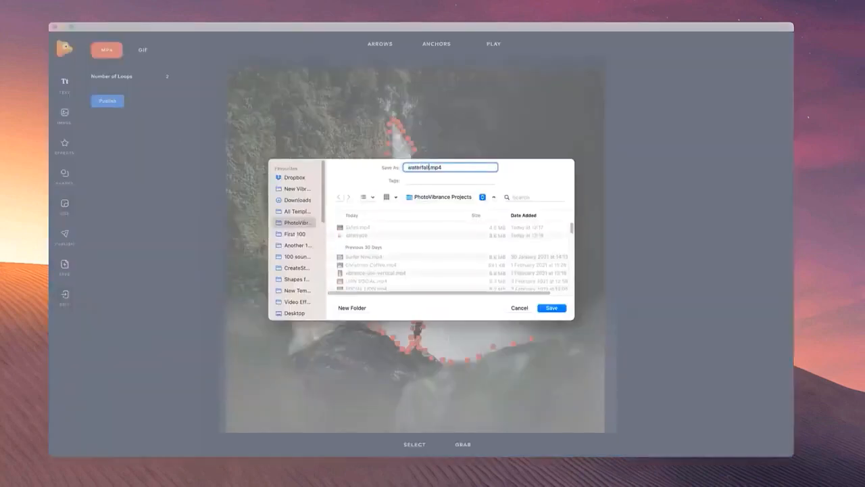
key("Return")
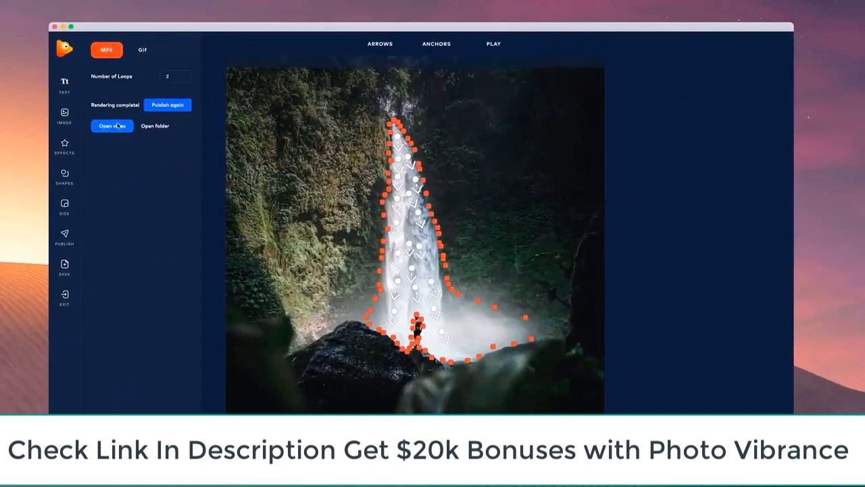
left_click(114, 126)
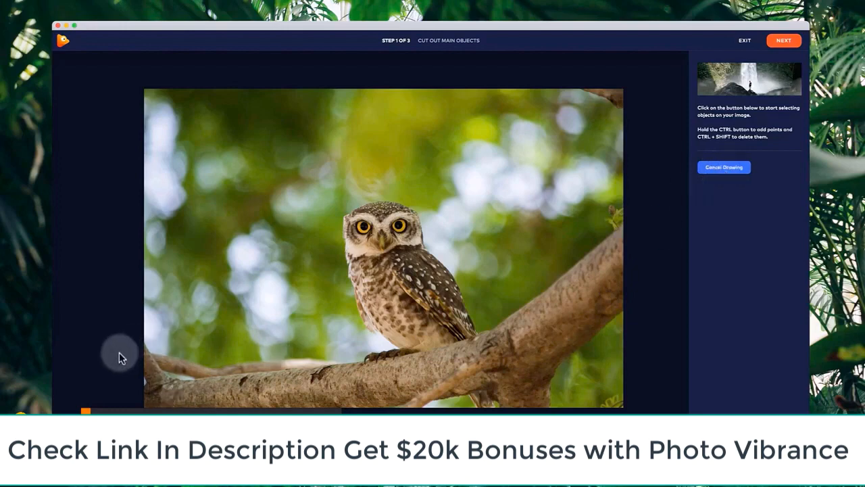
- Start the cut-out outline at the photo's left edge and trace the branch's upper contour toward the owl's feet
scroll(120, 355, "up", 3)
left_click(158, 330)
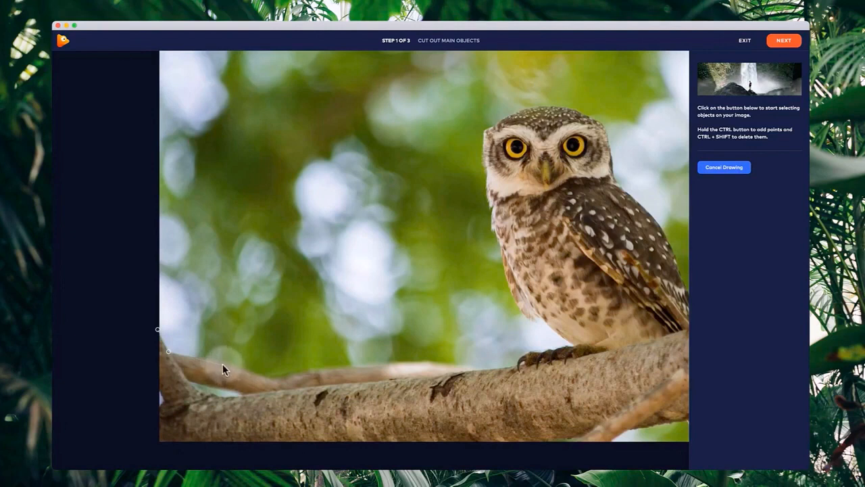
left_click(285, 374)
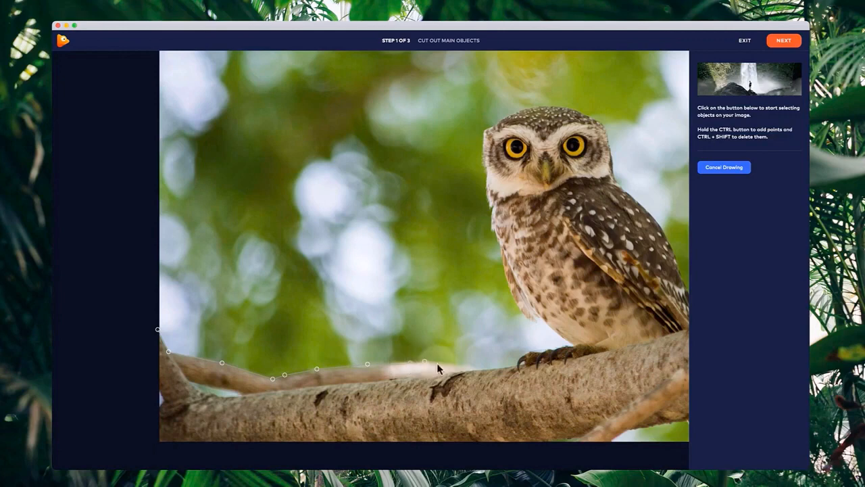
left_click(458, 364)
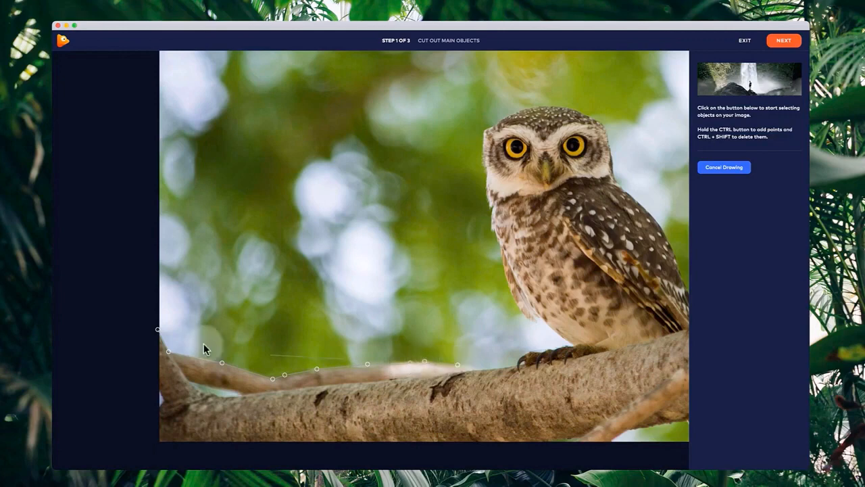
left_click(483, 369)
- Continue the cut-out outline around the owl's body and head and down its back to the tail
mouse_move(516, 366)
left_mouse_down()
mouse_move(545, 351)
mouse_move(543, 328)
mouse_move(505, 283)
mouse_move(479, 136)
mouse_move(527, 113)
mouse_move(598, 125)
left_mouse_up()
left_click(605, 125)
left_click(613, 158)
mouse_move(631, 194)
left_mouse_down()
mouse_move(272, 63)
mouse_move(304, 173)
left_mouse_up()
left_click(355, 259)
- Trace the thick right branch along its upper edge, past the photo's right border, and back along its underside to below the photo
left_click(492, 223)
left_click(620, 258)
left_click(551, 314)
left_click(517, 340)
left_click(494, 370)
left_click(490, 420)
left_click(411, 431)
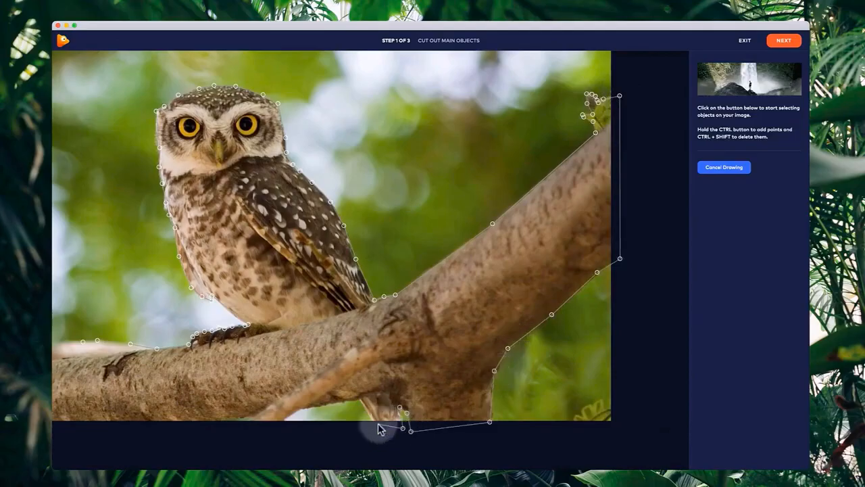
- Run the outline beneath the branch to the photo's left edge and close it at its starting point
left_click_drag(156, 412, 619, 336)
left_click(287, 355)
left_click(285, 312)
left_click(293, 288)
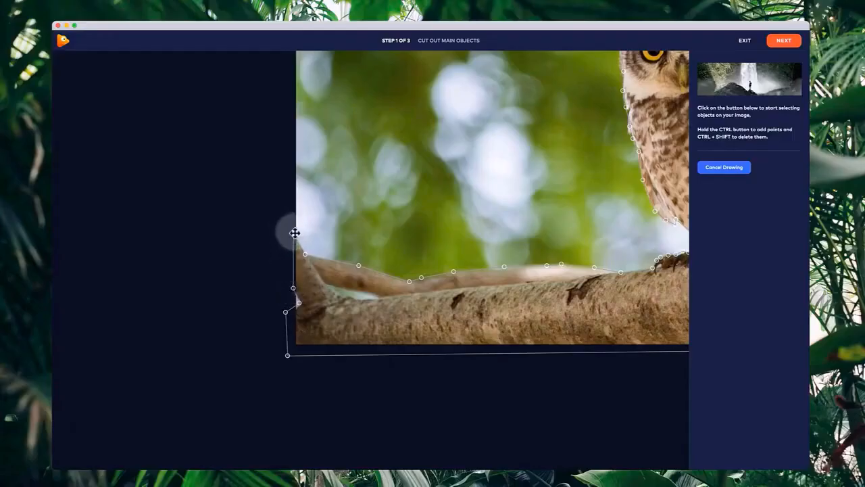
left_click(294, 233)
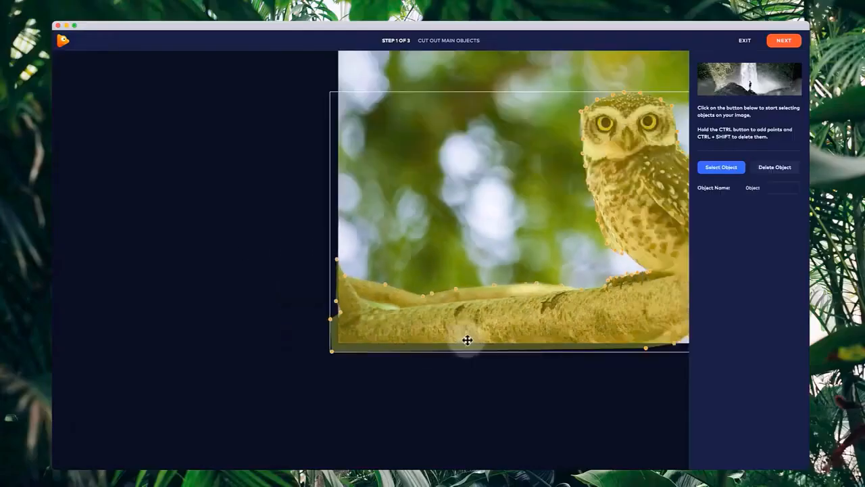
- Refine the cut-out contour with an extra point in the bend on the underside of the right branch
left_click_drag(506, 361, 331, 364)
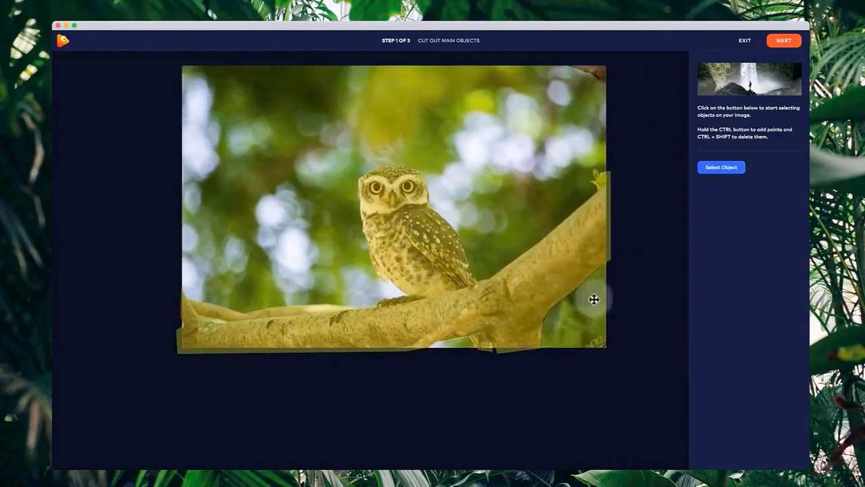
scroll(595, 298, "up", 2)
scroll(562, 297, "up", 3)
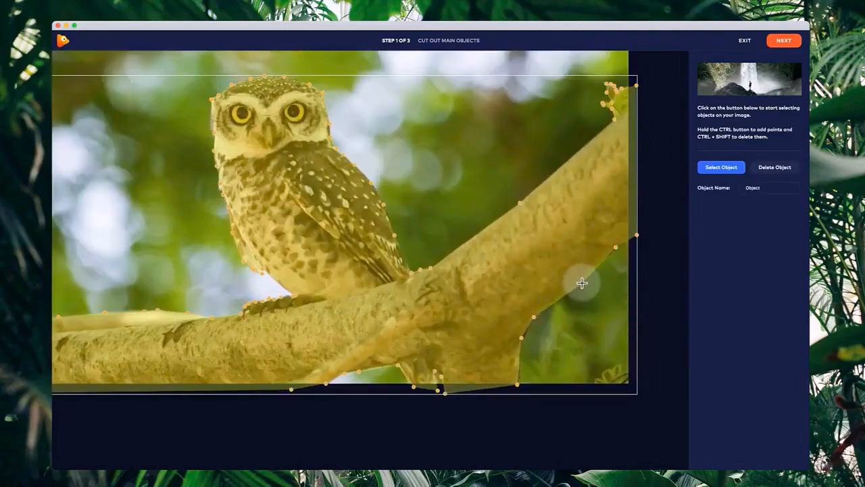
scroll(582, 281, "up", 3)
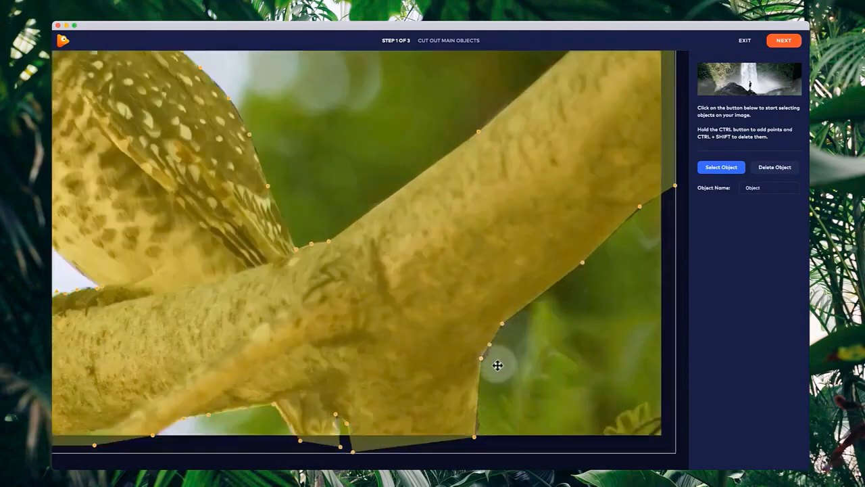
left_click(491, 342, "ctrl")
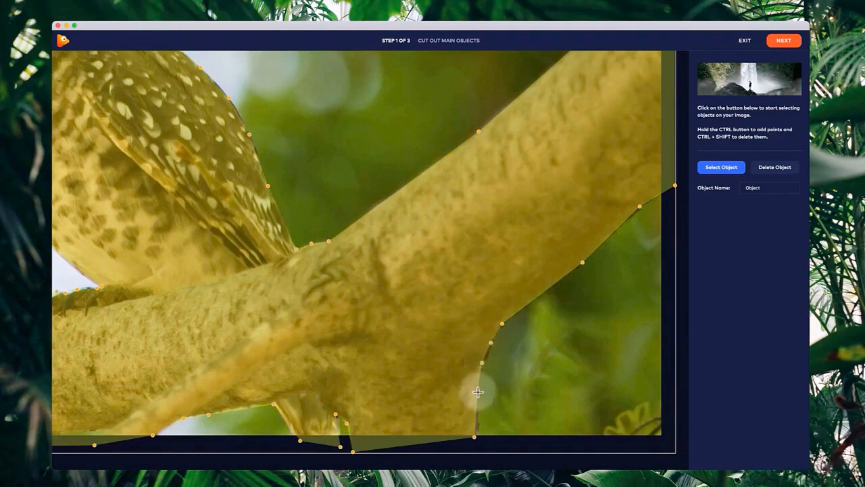
- Name the cut-out object Owl and continue past the background fill stage to the animation editor
scroll(260, 300, "down", 4)
left_click_drag(473, 298, 521, 314)
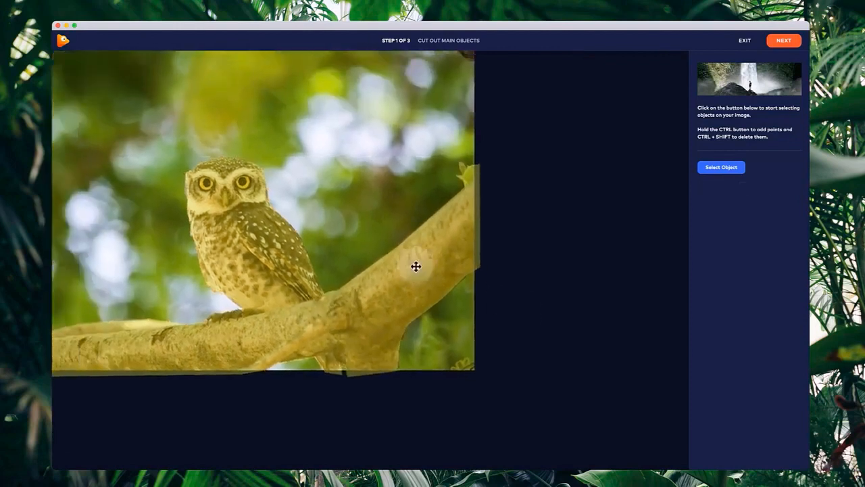
left_click(416, 266)
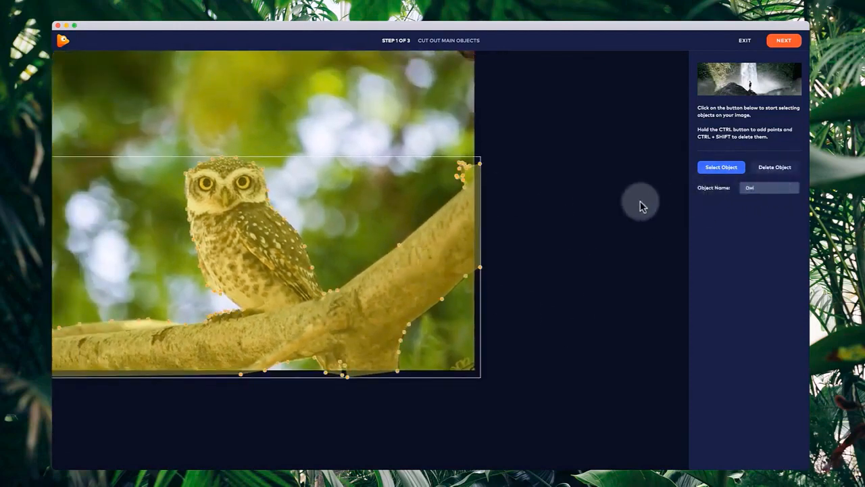
left_click(673, 177)
left_click_drag(562, 173, 693, 197)
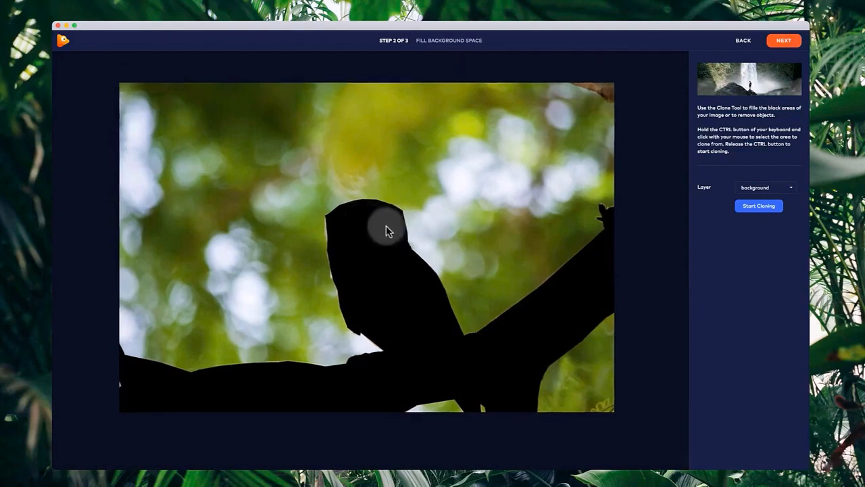
left_click(777, 42)
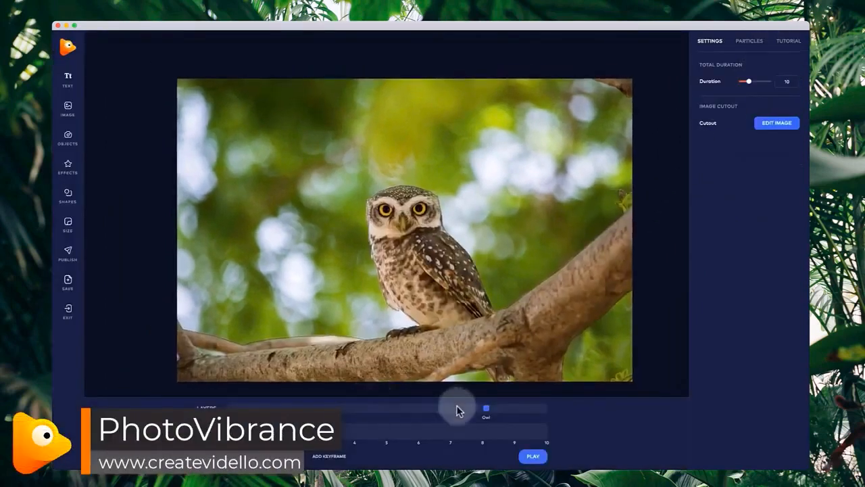
- Move the Owl layer back toward the middle of the layer depth track and shift the camera slightly to test the parallax
left_click_drag(487, 413, 410, 411)
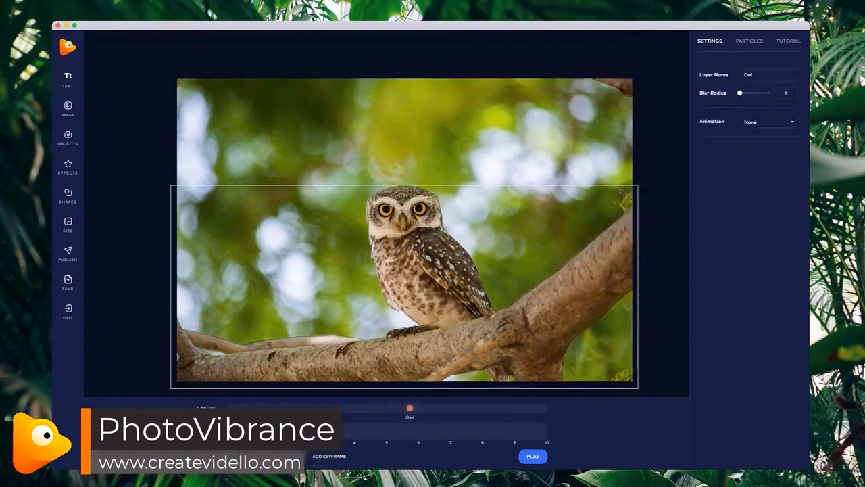
left_click(277, 457)
mouse_move(406, 234)
left_mouse_down()
mouse_move(455, 280)
mouse_move(562, 288)
mouse_move(660, 222)
mouse_move(401, 225)
left_mouse_up()
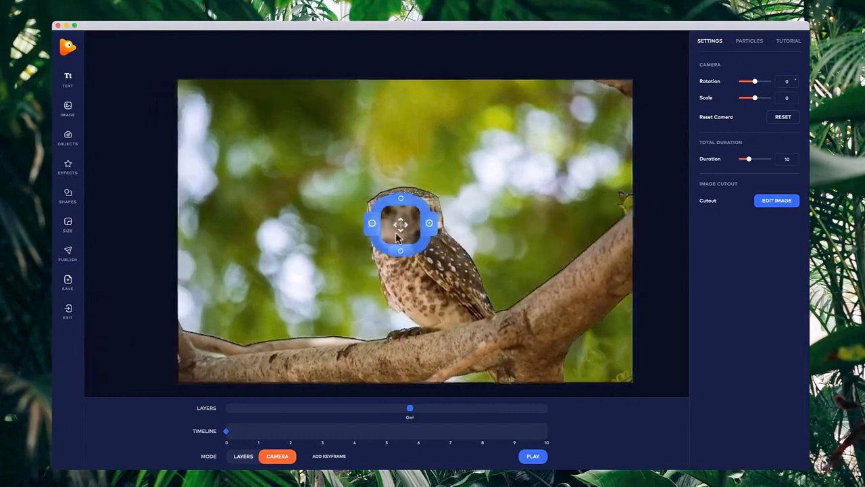
- Reopen the image cutout at the background fill stage and start cloning on the background layer with a radius of 100
left_click(772, 202)
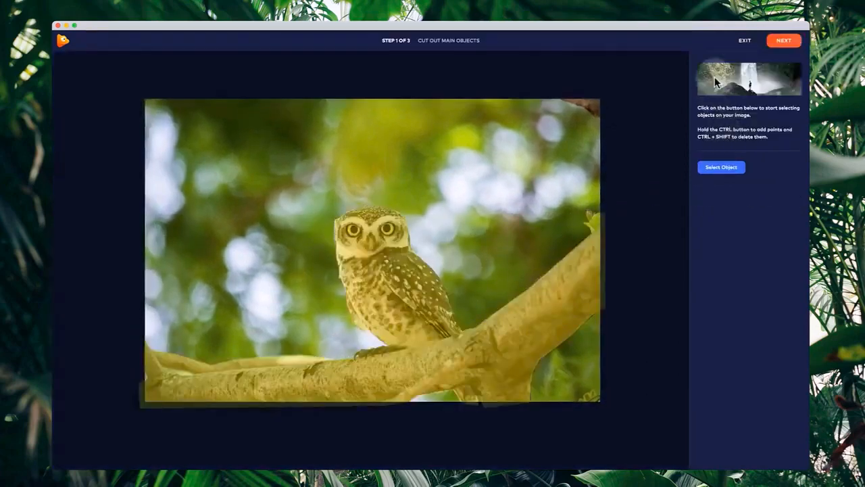
left_click(783, 42)
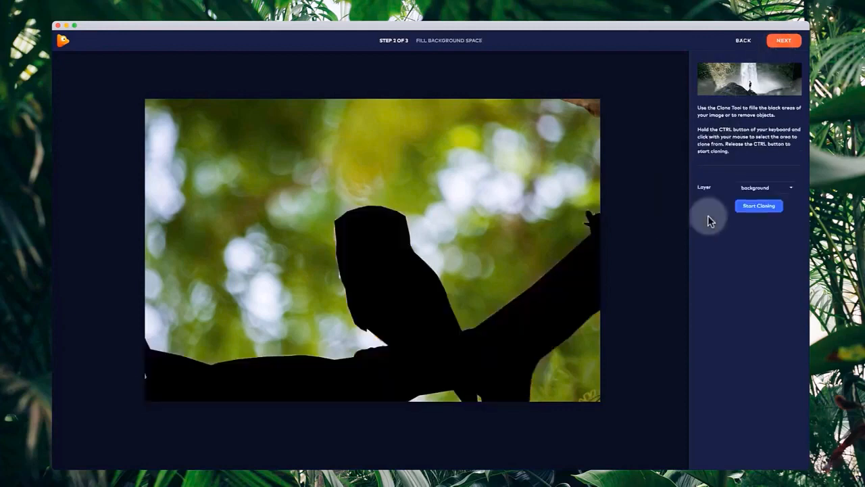
left_click(757, 211)
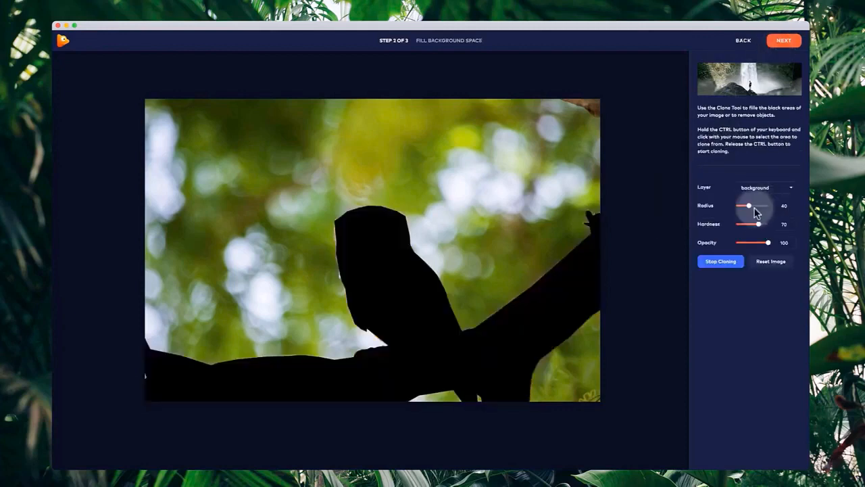
left_click_drag(768, 206, 775, 206)
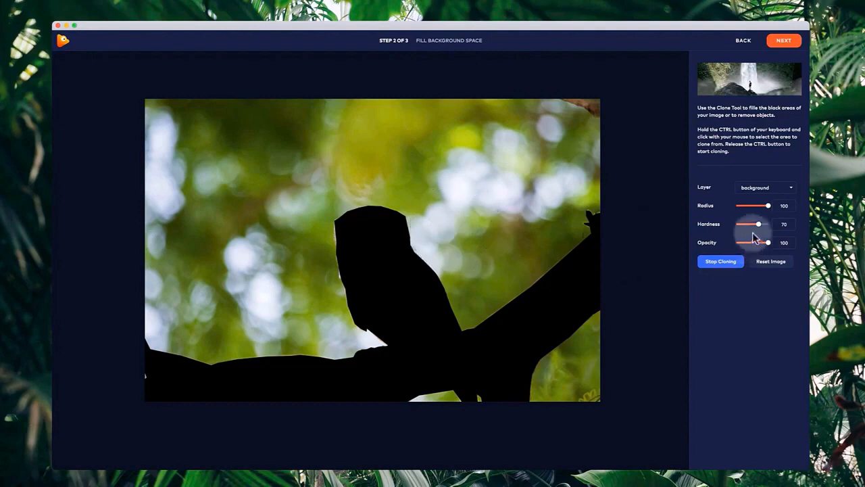
- Sample the blurred background beside the owl's silhouette and clone it over the black head and body area
left_click(450, 230, "ctrl")
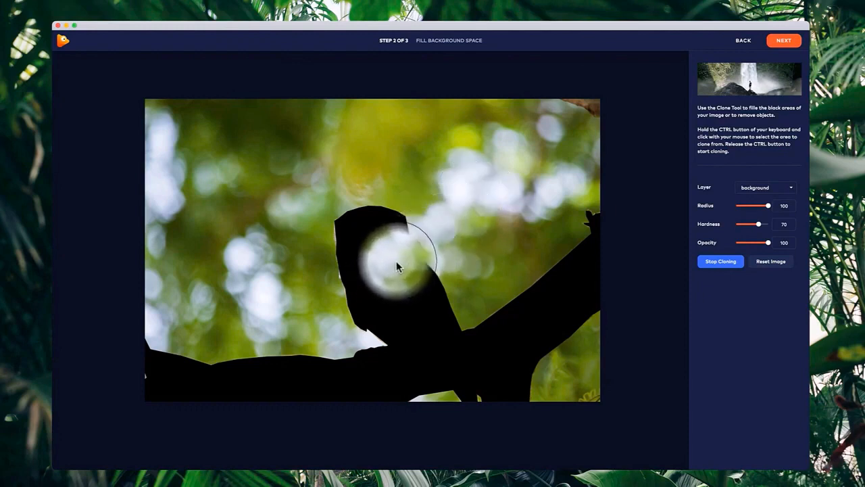
left_click(438, 237)
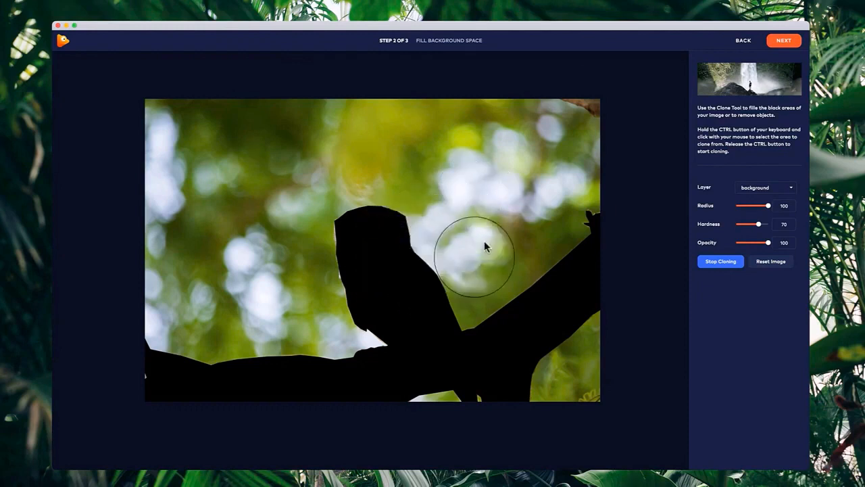
left_click(453, 228, "ctrl")
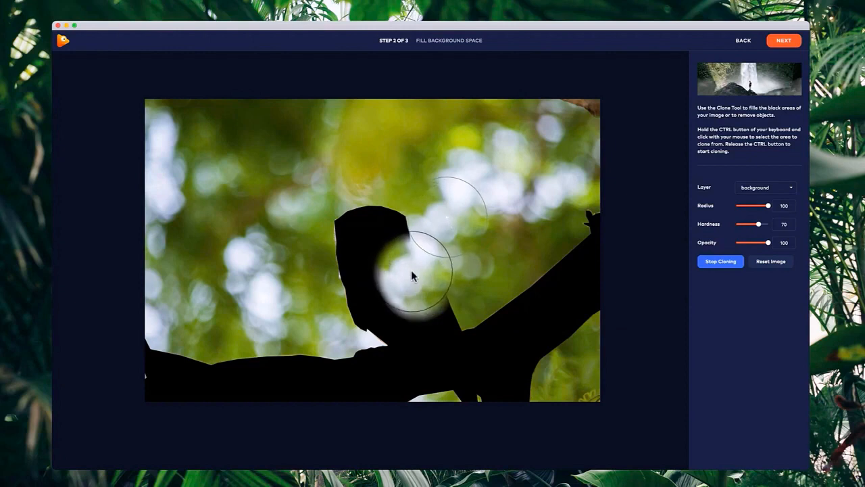
mouse_move(410, 271)
left_mouse_down()
mouse_move(388, 228)
mouse_move(358, 236)
mouse_move(349, 266)
mouse_move(372, 315)
mouse_move(480, 302)
mouse_move(477, 241)
mouse_move(509, 271)
left_mouse_up()
- Sample blurred background areas above the branch and clone them over the black silhouette of the branch's far left section
left_click(255, 306, "ctrl")
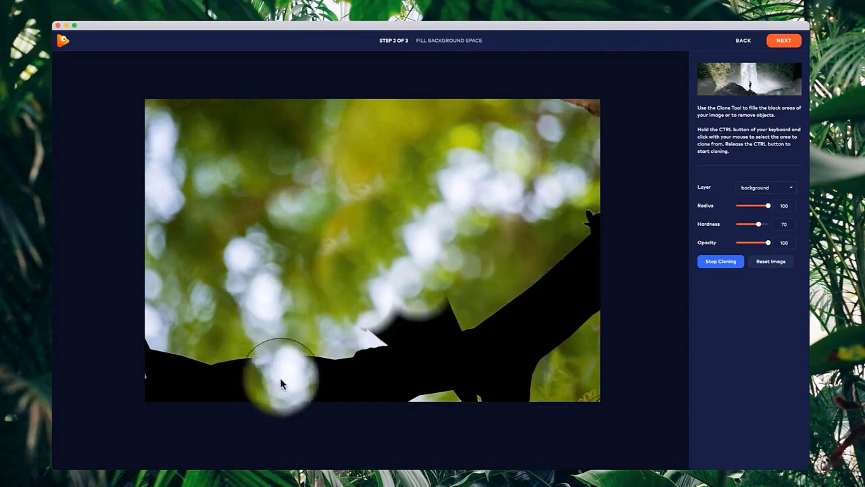
mouse_move(282, 384)
left_mouse_down()
mouse_move(216, 392)
mouse_move(187, 379)
mouse_move(210, 312)
mouse_move(201, 299)
mouse_move(166, 383)
mouse_move(154, 358)
left_mouse_up()
left_click(167, 289, "ctrl")
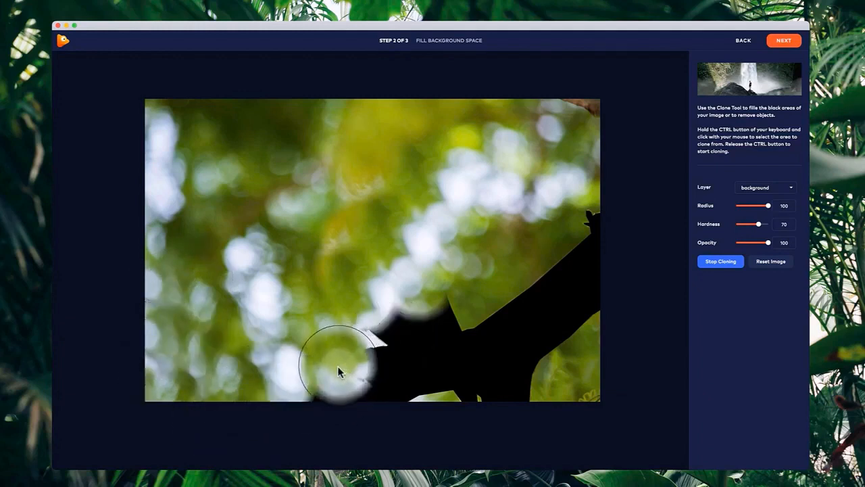
left_click(240, 350, "ctrl")
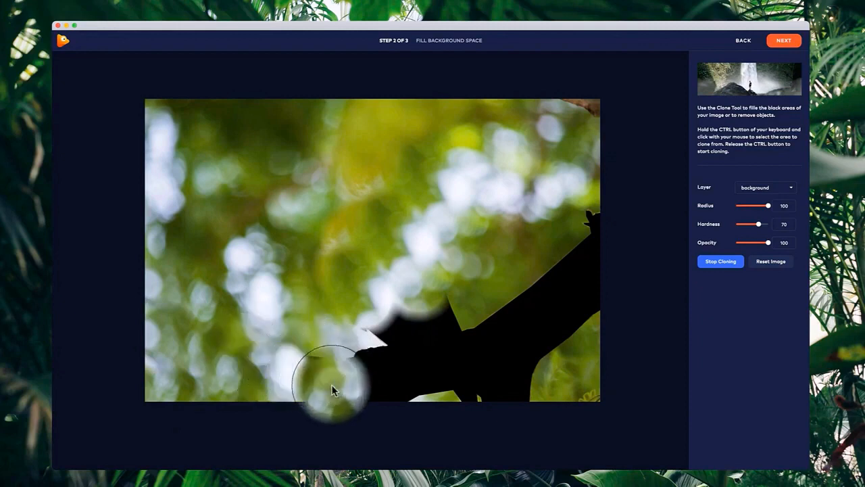
left_click(257, 313, "ctrl")
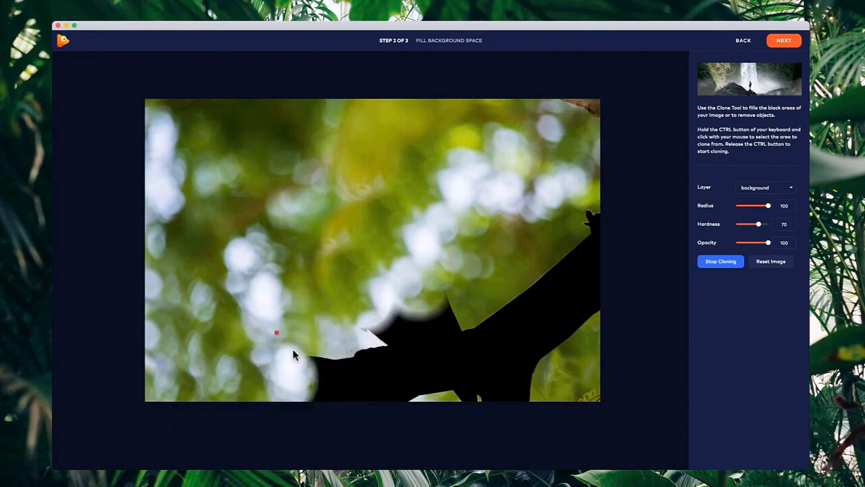
- Clone the blurred background over the remaining black branch area and continue to the animation editor
mouse_move(292, 349)
left_mouse_down()
mouse_move(334, 388)
mouse_move(328, 378)
mouse_move(360, 378)
mouse_move(383, 348)
mouse_move(379, 339)
mouse_move(394, 344)
mouse_move(473, 276)
left_mouse_up()
scroll(379, 338, "down", 1)
scroll(473, 276, "up", 1)
mouse_move(532, 328)
left_mouse_down()
mouse_move(516, 354)
mouse_move(381, 370)
mouse_move(467, 419)
left_mouse_up()
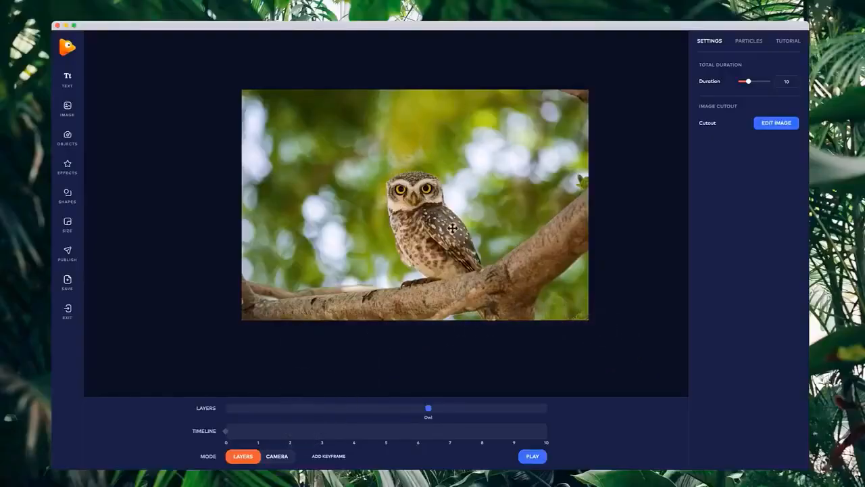
- Zoom the camera in to a scale of about 13 and shift it down to test the parallax
left_click(281, 459)
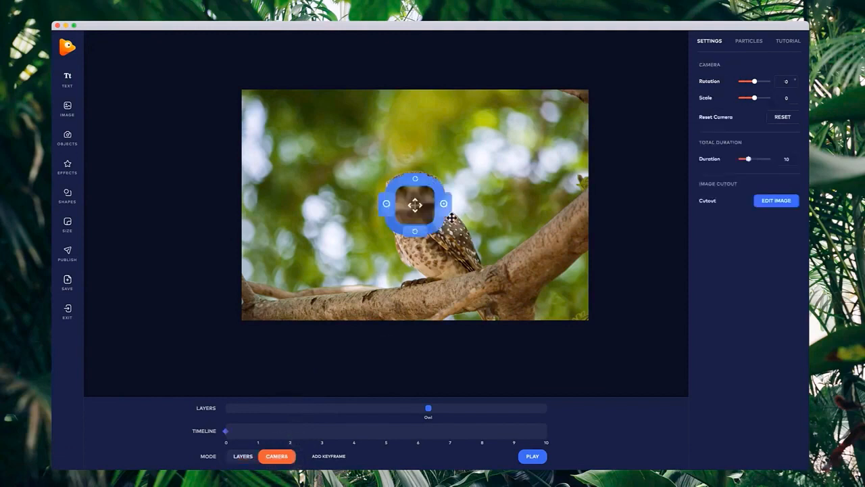
left_click(446, 204)
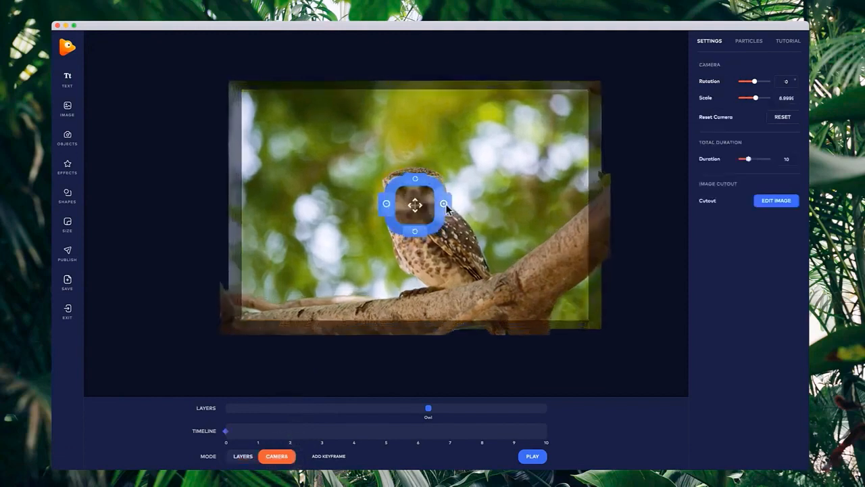
left_click_drag(424, 209, 406, 255)
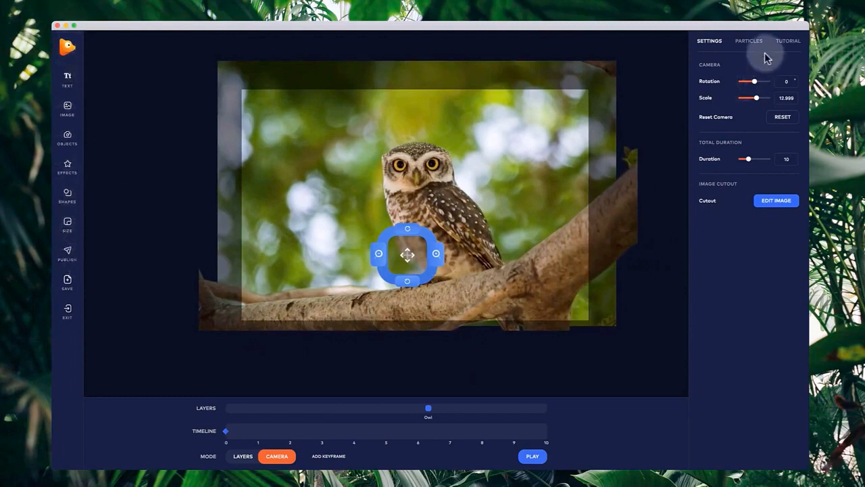
- Add the text ZOO with a letter spacing of 48 and place it at a smaller size beside the owl's head
left_click(243, 457)
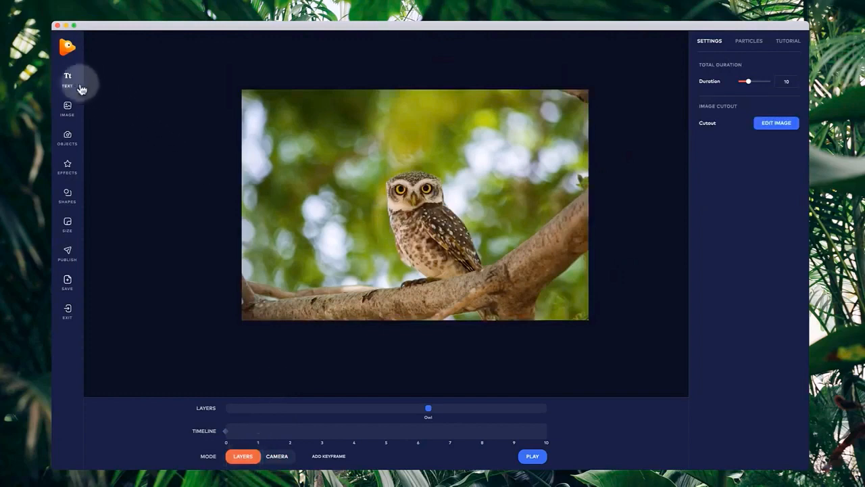
left_click(70, 83)
double_click(390, 198)
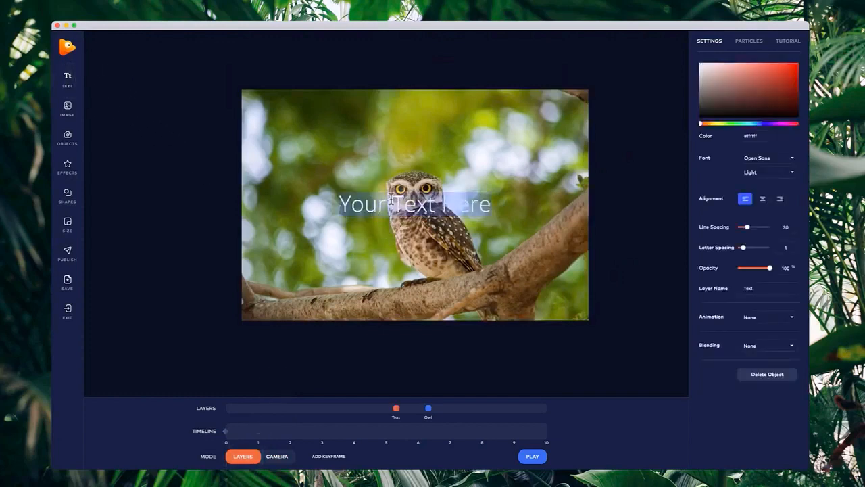
type("ZOO")
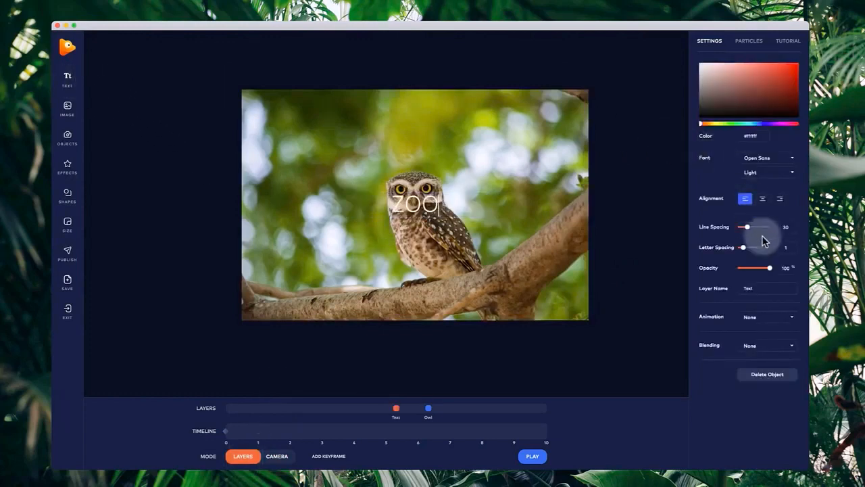
left_click_drag(749, 248, 755, 248)
left_click(423, 180)
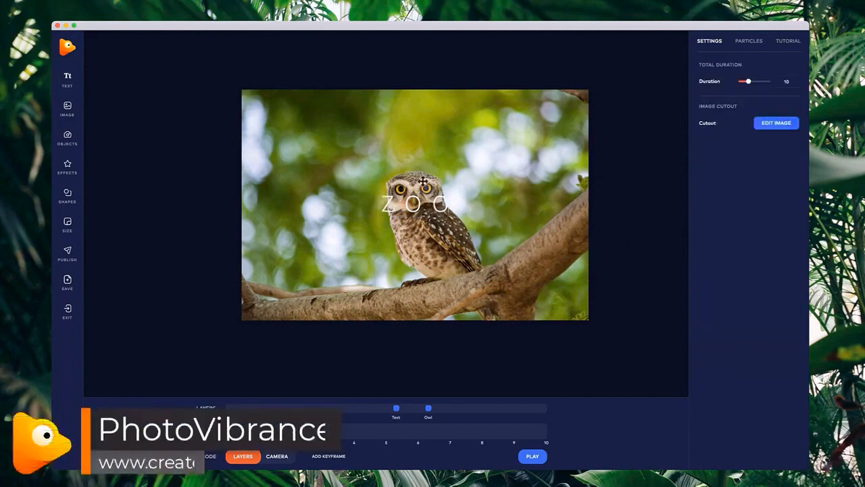
left_click_drag(407, 204, 352, 207)
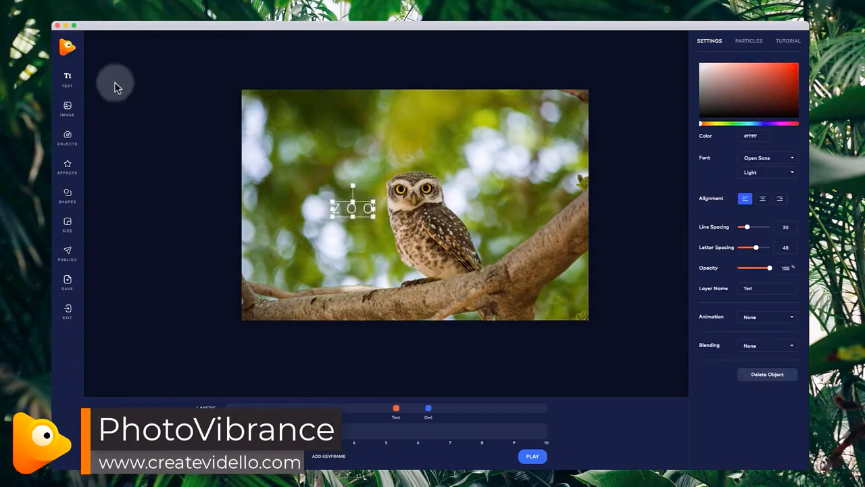
- Add a second text object reading NOW OPEN
left_click(68, 79)
double_click(471, 200)
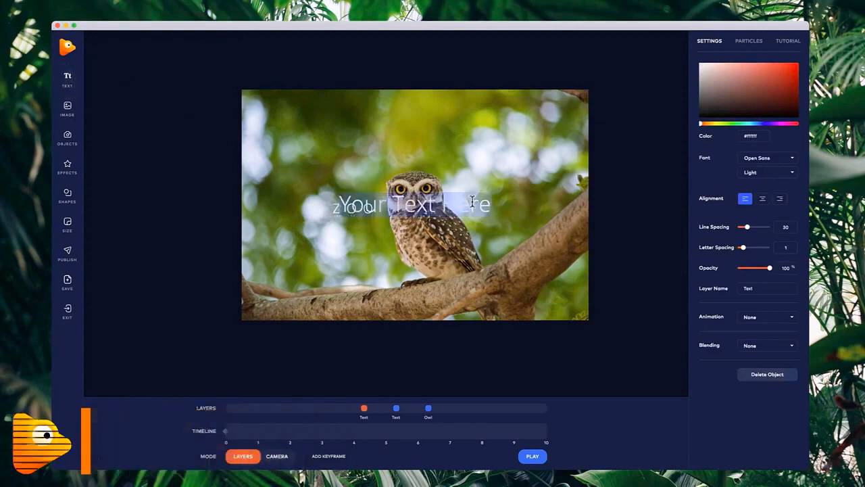
type("NOW OPEN")
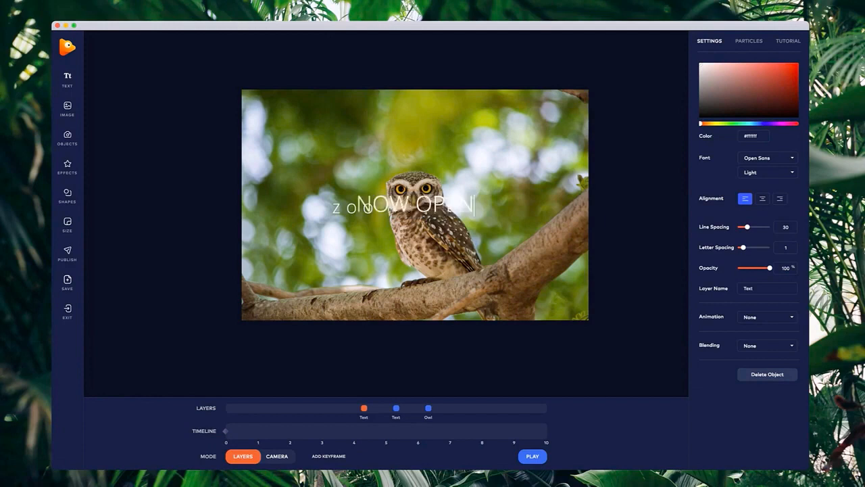
left_click(555, 188)
- Shrink the NOW OPEN text, place it beneath ZOO at matching width and set its letter spacing to 13
left_click(454, 201)
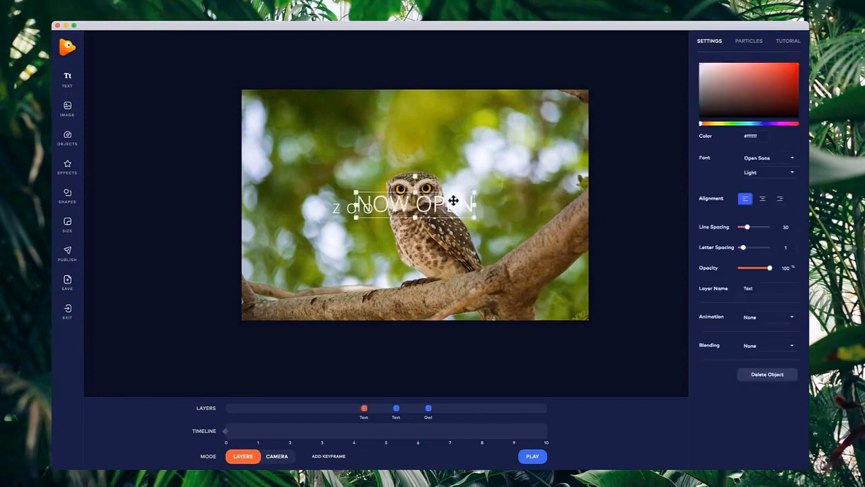
left_click_drag(475, 192, 373, 200)
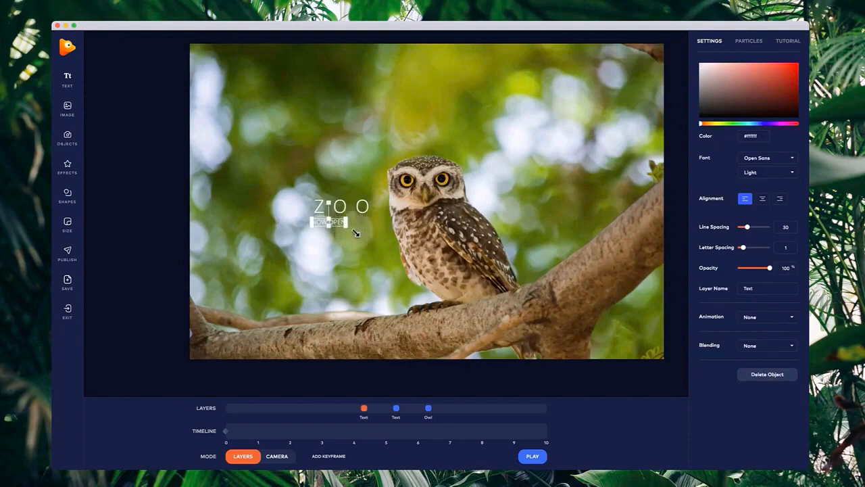
left_click_drag(356, 233, 361, 233)
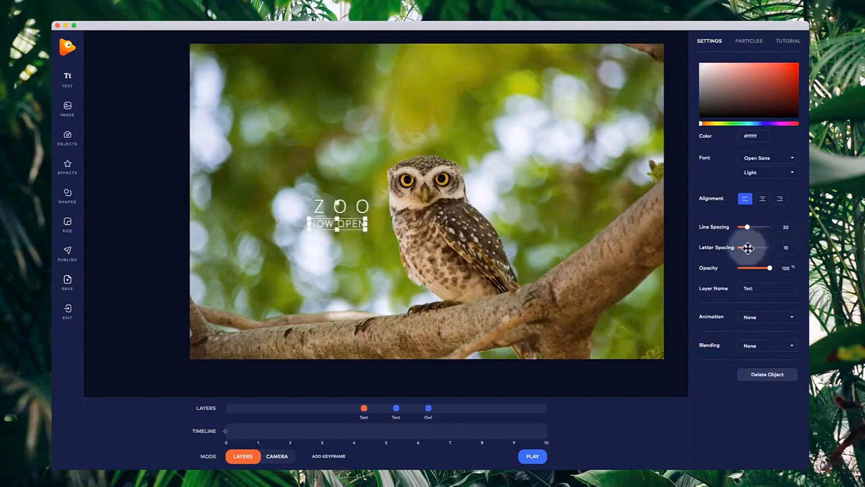
left_click_drag(748, 248, 750, 248)
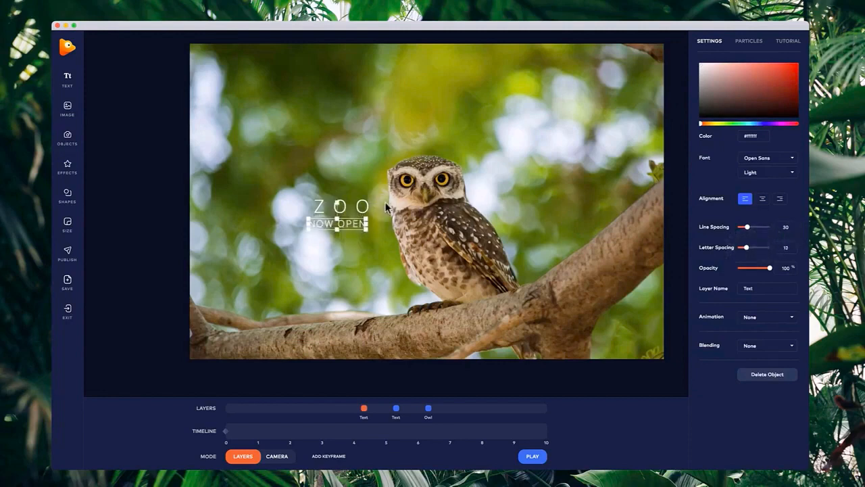
left_click(356, 258)
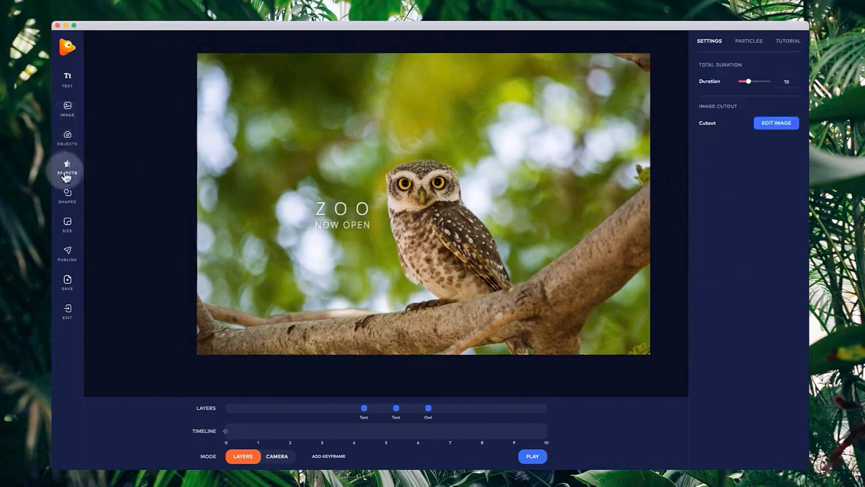
- Add the blue butterfly effect, scale it down and place it on the branch below the text
left_click(66, 174)
left_click(145, 49)
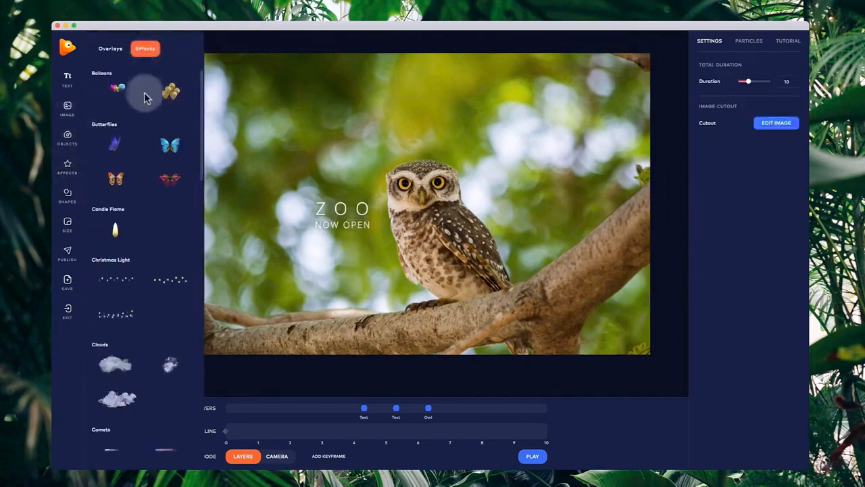
left_click(116, 148)
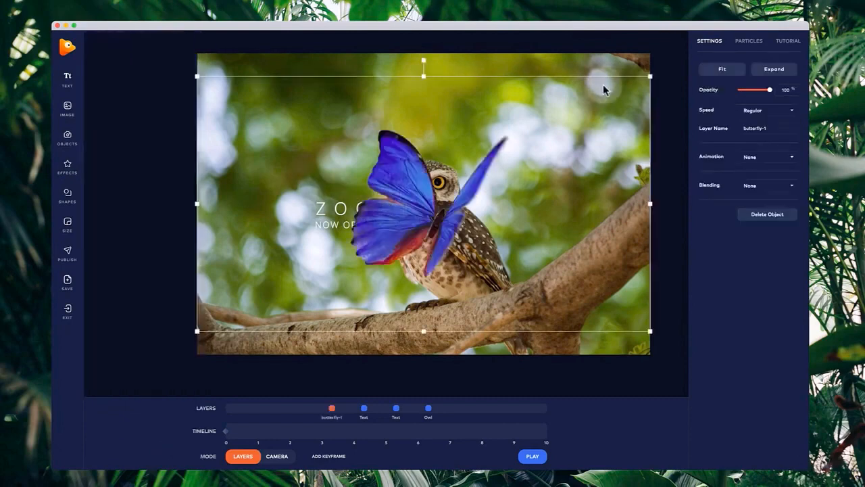
left_click_drag(652, 77, 293, 276)
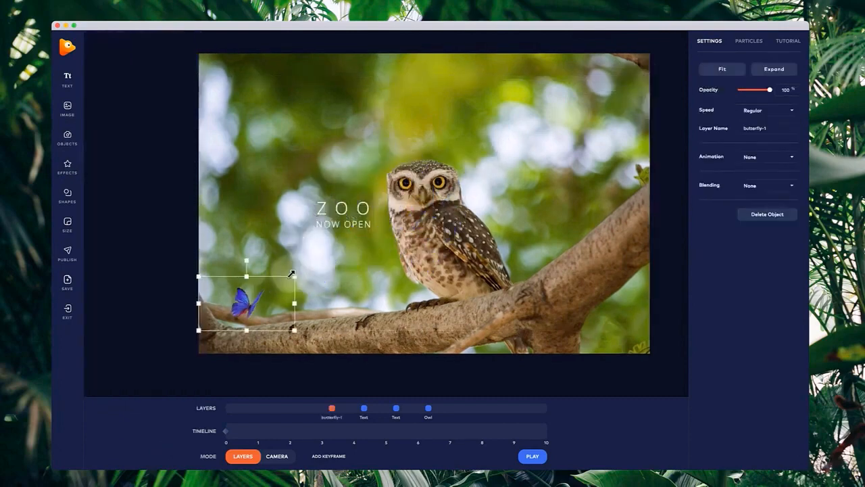
left_click(254, 310)
left_click_drag(254, 310, 342, 321)
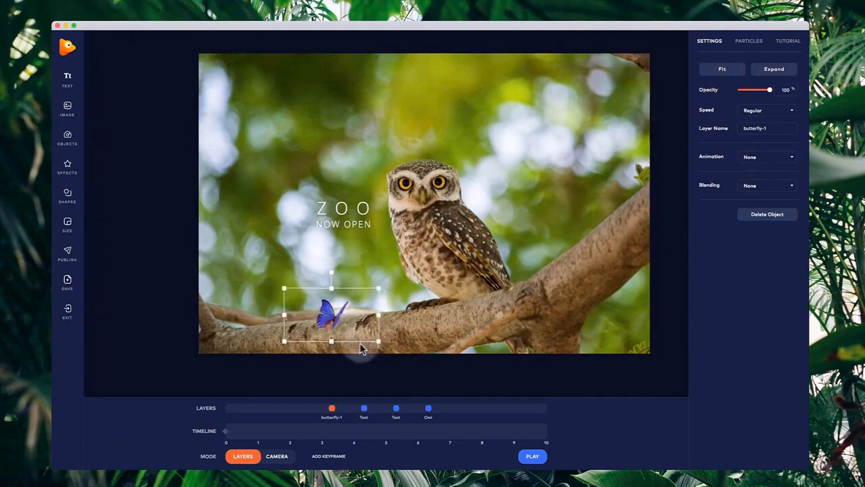
- Move the camera around the scene to test how the butterfly shifts against the owl and branch
left_click(287, 459)
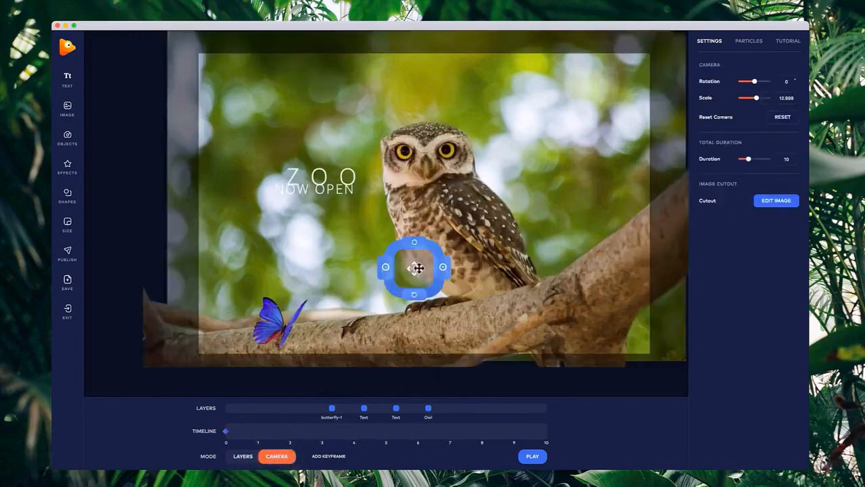
left_click_drag(480, 336, 294, 301)
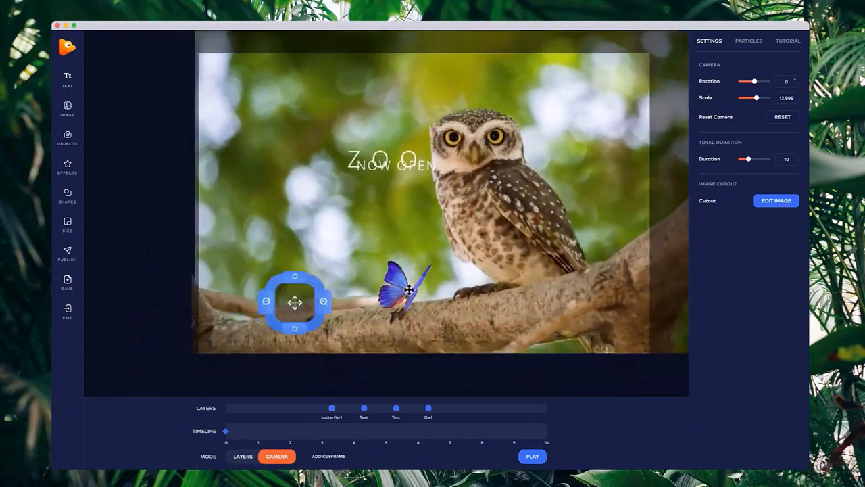
left_click(377, 310)
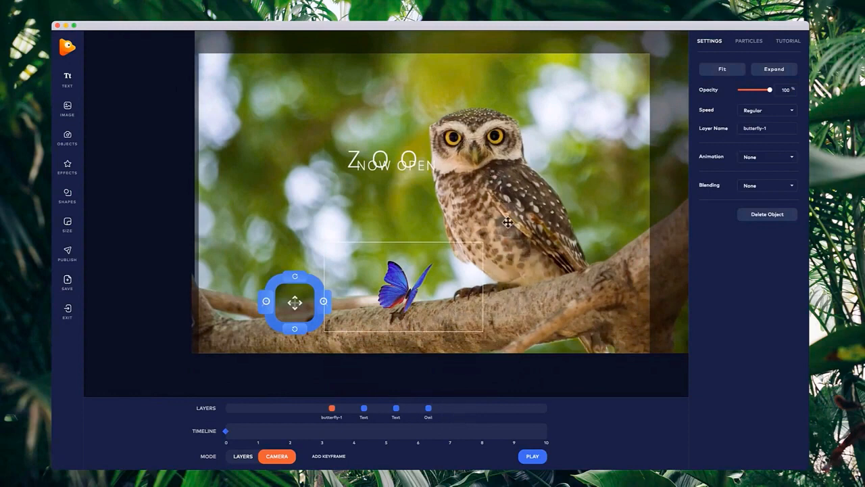
left_click_drag(295, 302, 386, 288)
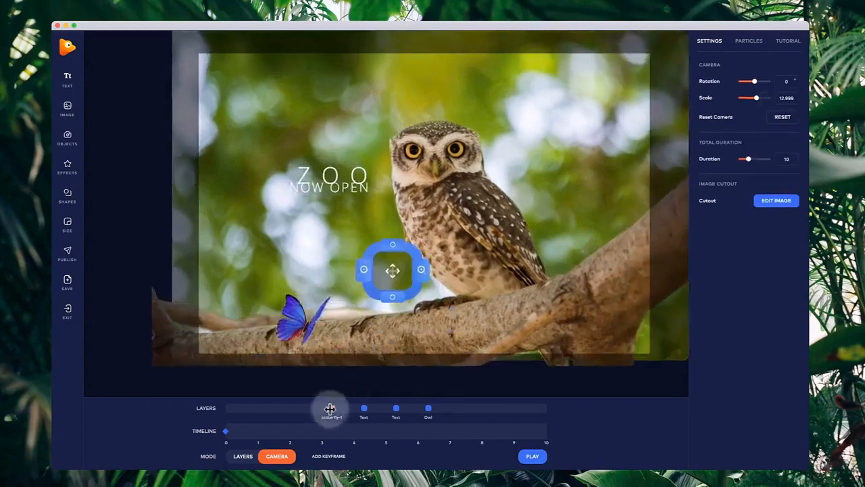
- Move the butterfly-1 layer to the same depth as the Owl layer and shift the camera to check it
left_click_drag(330, 408, 419, 406)
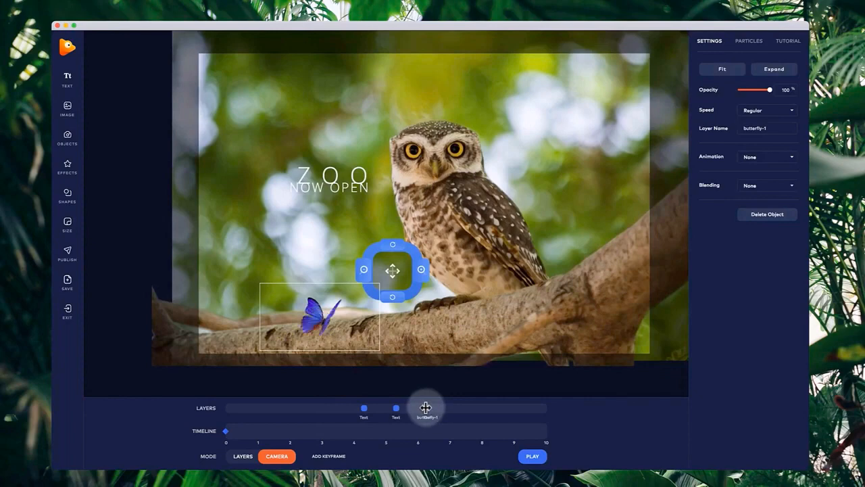
left_click_drag(395, 280, 351, 229)
left_click_drag(339, 306, 395, 293)
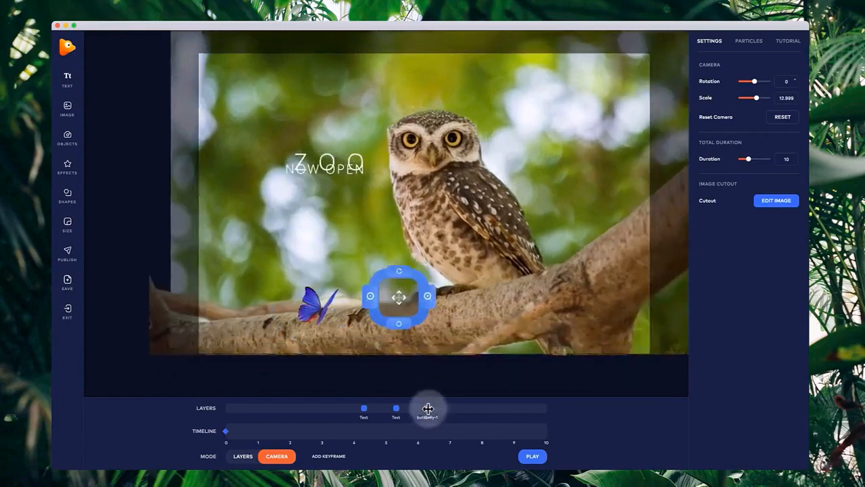
left_click(429, 408)
left_click_drag(443, 406, 446, 409)
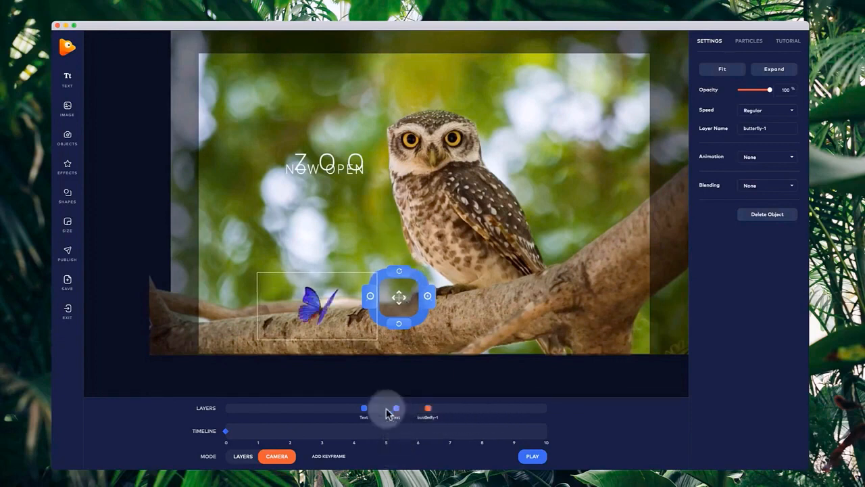
- Move the NOW OPEN text layer to the same depth as the ZOO layer and shift the camera to check it
left_click_drag(362, 408, 395, 408)
mouse_move(401, 293)
left_mouse_down()
mouse_move(440, 261)
mouse_move(465, 259)
mouse_move(454, 256)
left_mouse_up()
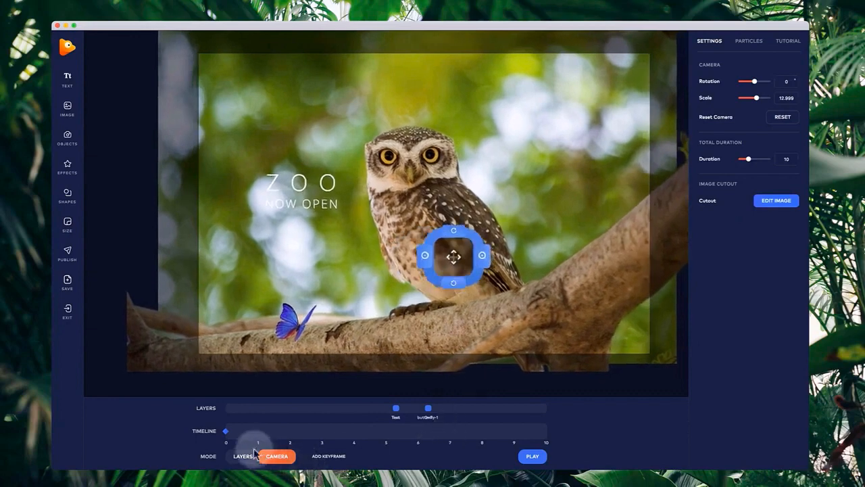
- Reset the camera and zoom it in slightly
left_click(781, 119)
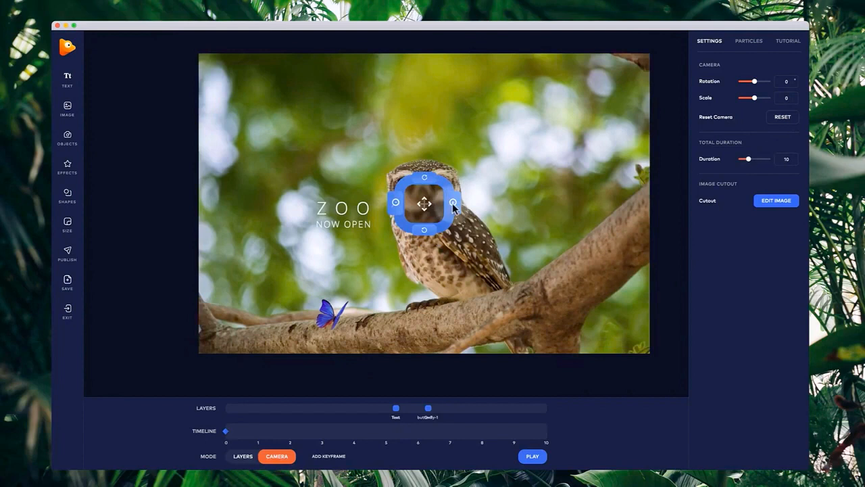
left_click(452, 203)
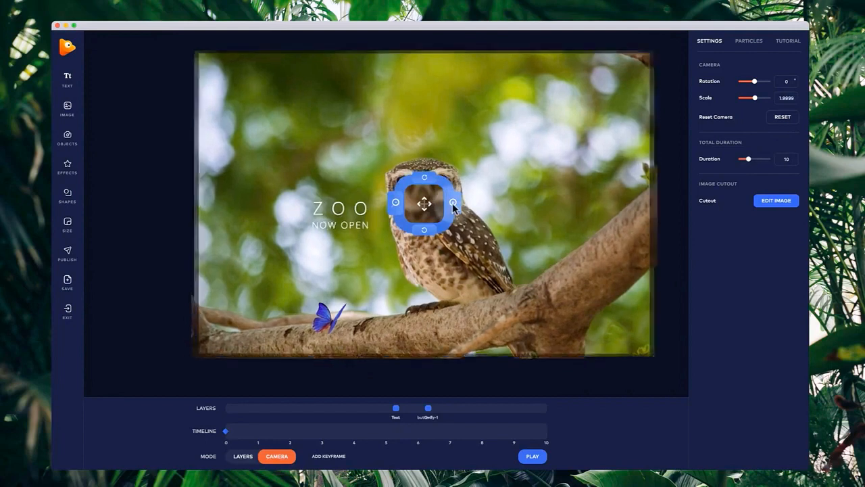
- Turn on the leaf particles, set their size to 41 and blur to 37, and return the color rotation to 0
left_click(746, 44)
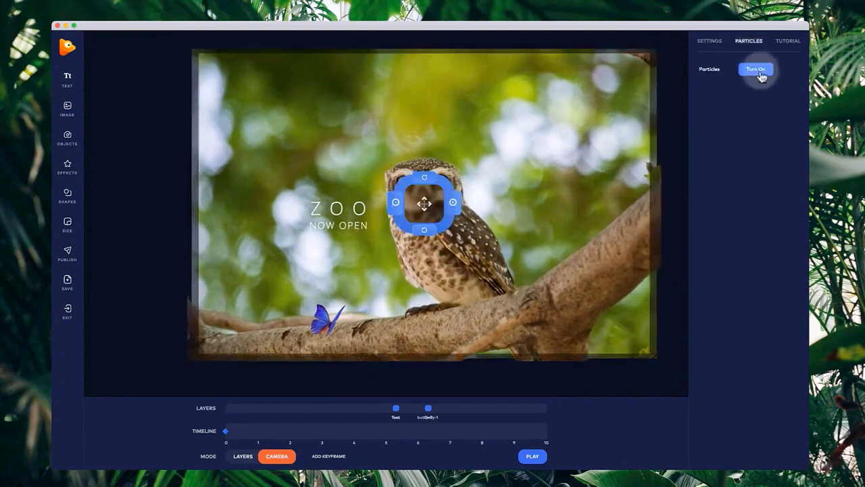
left_click(759, 70)
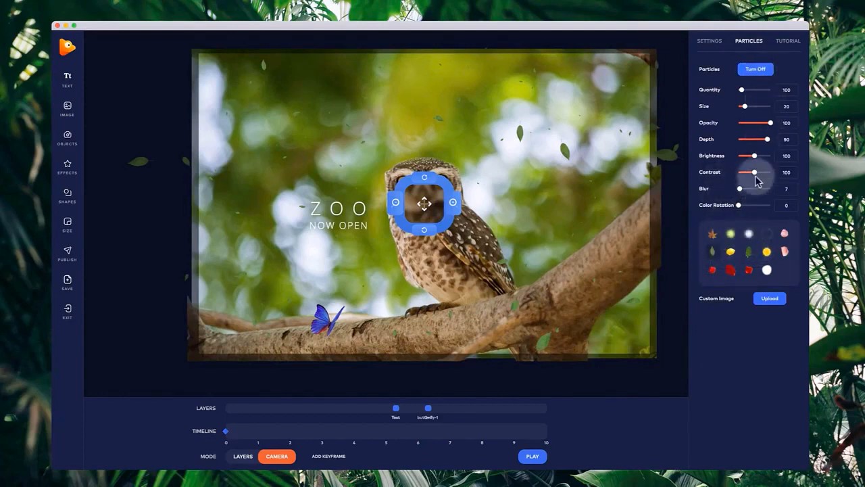
left_click_drag(745, 106, 751, 107)
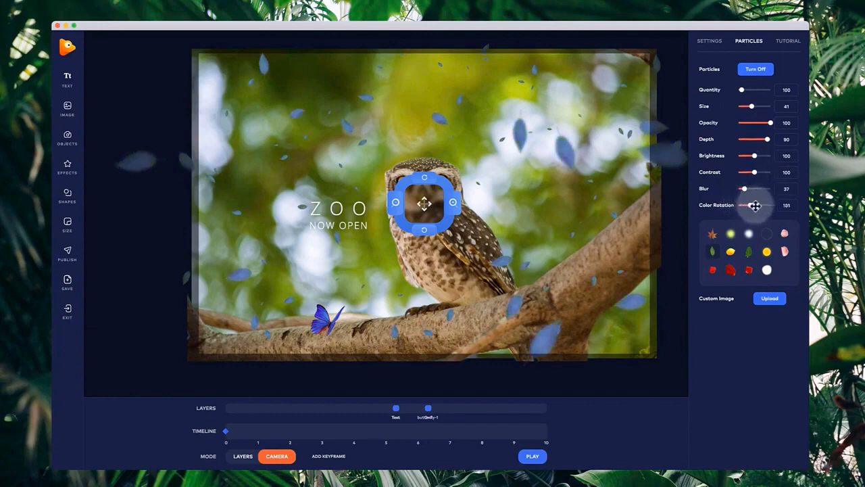
left_click_drag(755, 205, 666, 212)
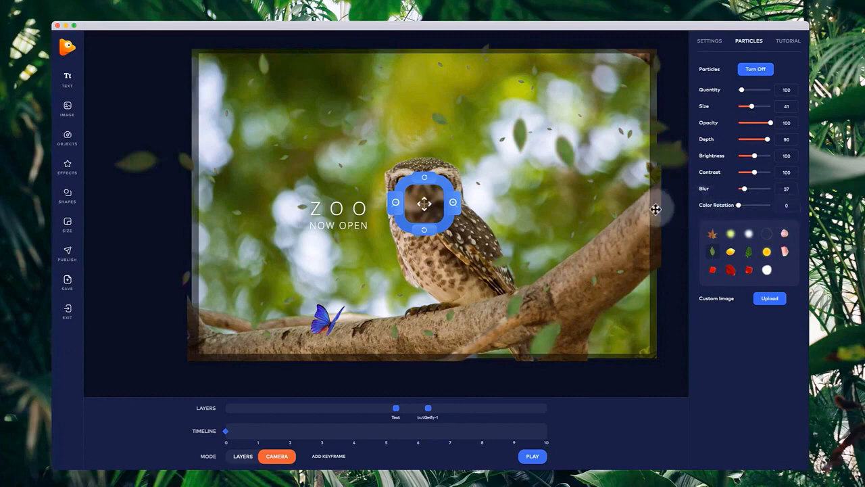
- Frame the starting camera view at 0 seconds by shifting it slightly, zooming in a little and tilting the scene clockwise
left_click_drag(426, 205, 434, 210)
left_click(460, 212)
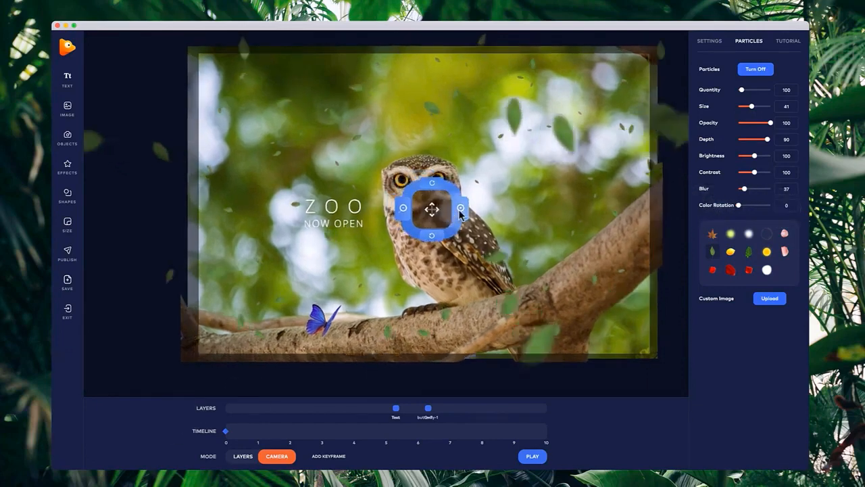
left_click(460, 213)
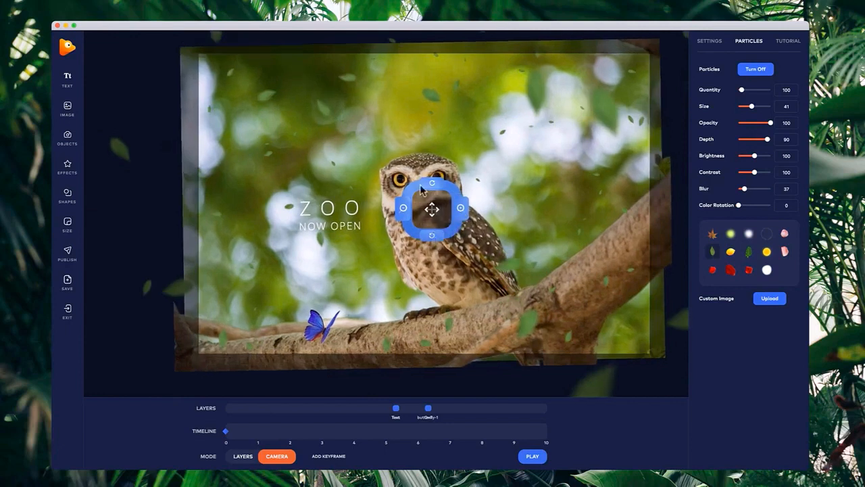
left_click(433, 183)
left_click(433, 184)
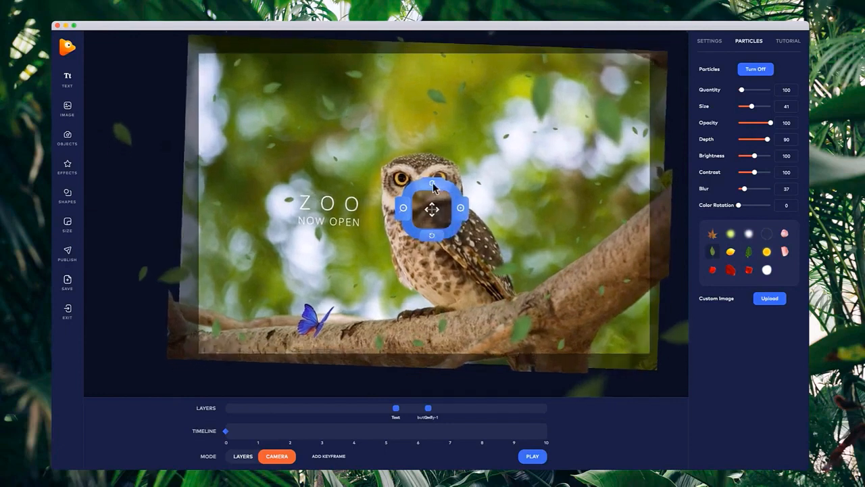
left_click(433, 184)
left_click_drag(436, 214, 441, 218)
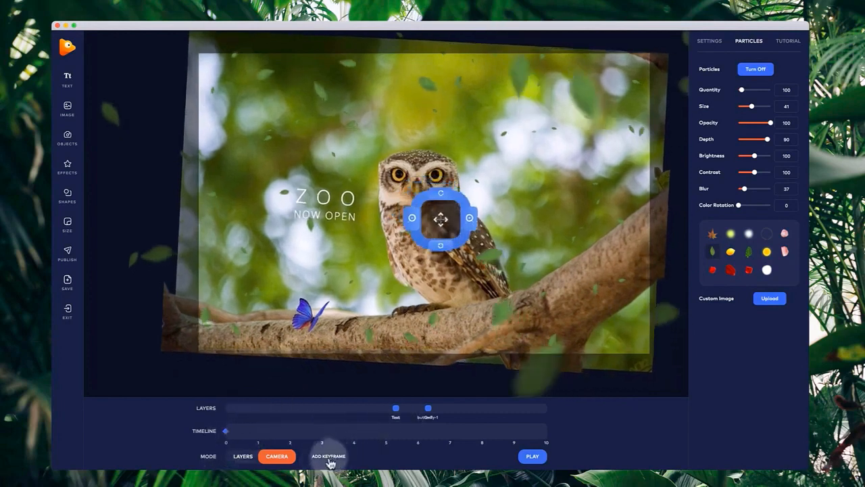
- Add a second camera keyframe and place it at 5 seconds on the timeline
left_click(387, 432)
left_click(386, 460)
left_click(296, 430)
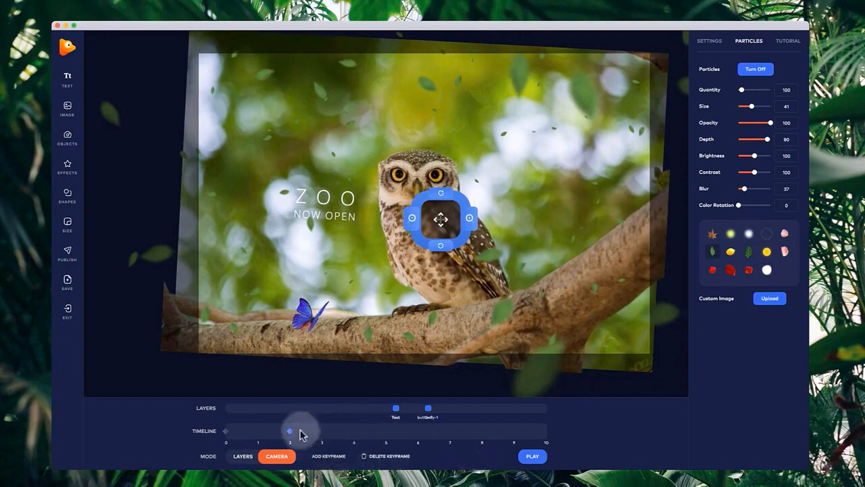
left_click_drag(291, 431, 373, 432)
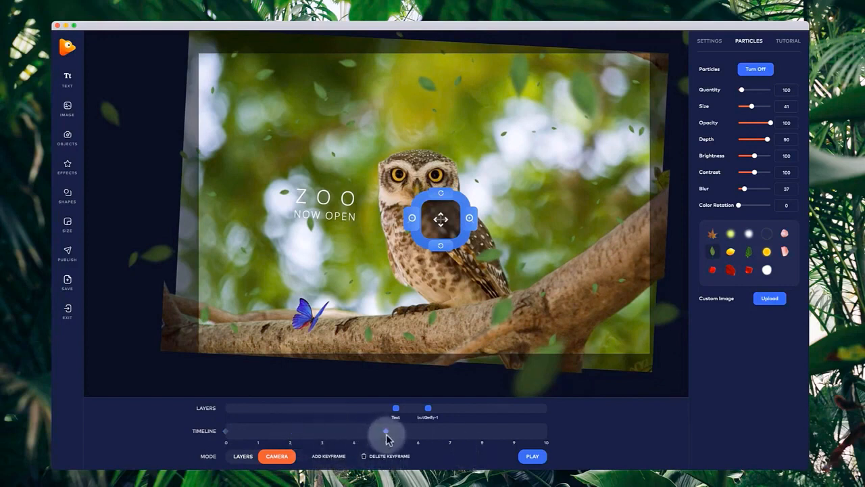
- At the 5-second keyframe, zoom the camera in on the owl, shift the view toward the text and tilt the scene counter-clockwise
left_click(472, 220)
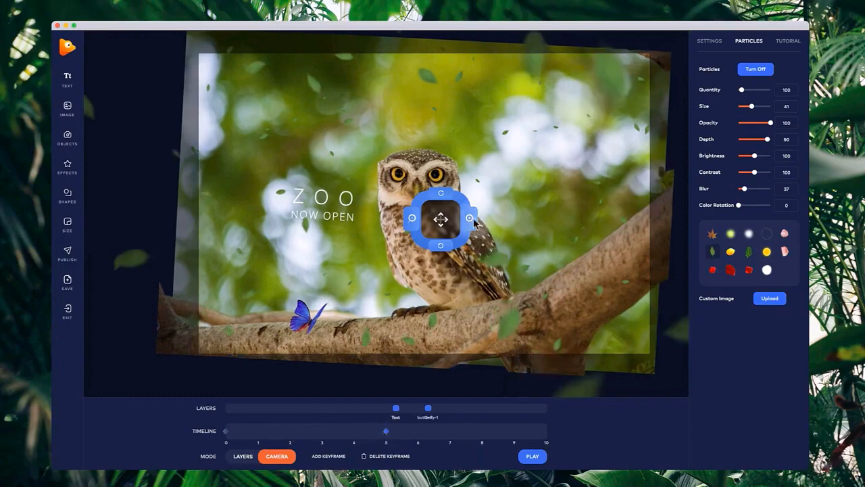
left_click(472, 218)
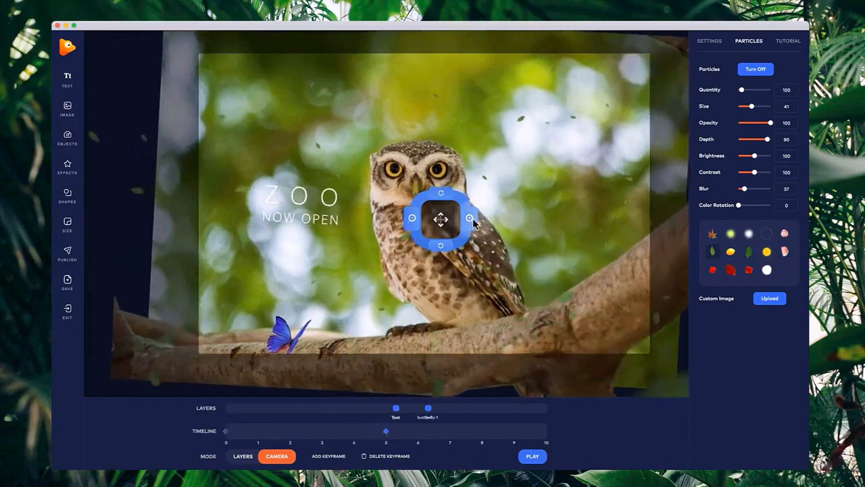
left_click(472, 218)
left_click(470, 218)
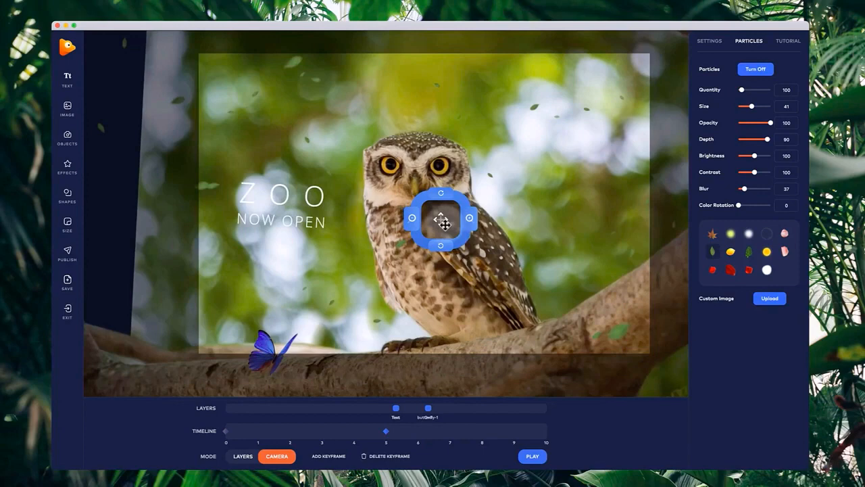
left_click_drag(442, 224, 411, 238)
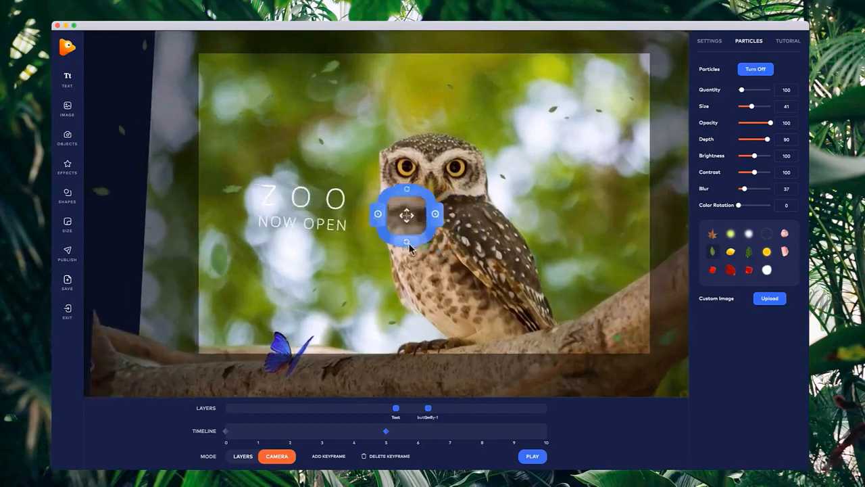
left_click(409, 243)
left_click(409, 243)
left_click(408, 243)
left_click(409, 244)
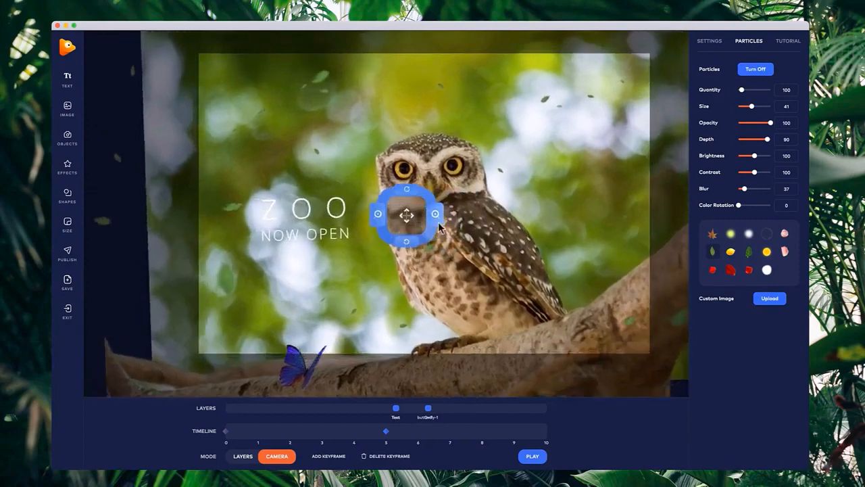
- Zoom the camera in further at 5 seconds and shift it so the ZOO NOW OPEN text and the owl share the frame
left_click(438, 219)
left_click(437, 217)
left_click(437, 218)
left_click(436, 217)
left_click_drag(408, 226, 383, 227)
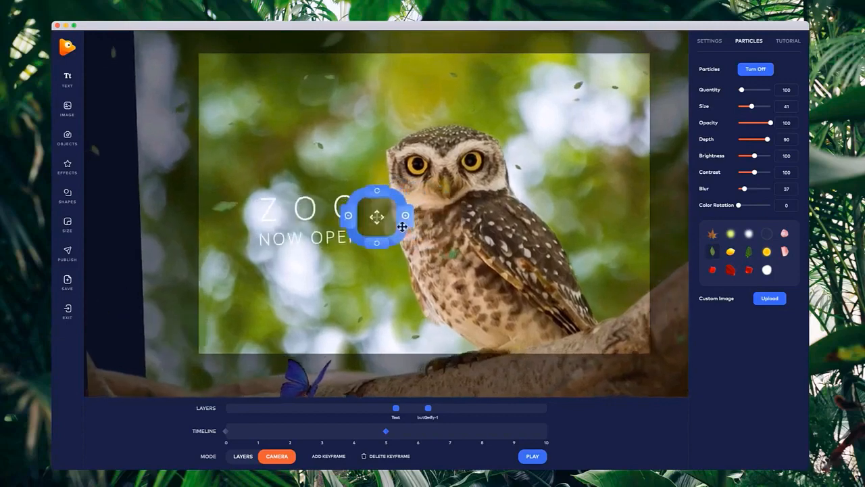
left_click(405, 223)
left_click(405, 223)
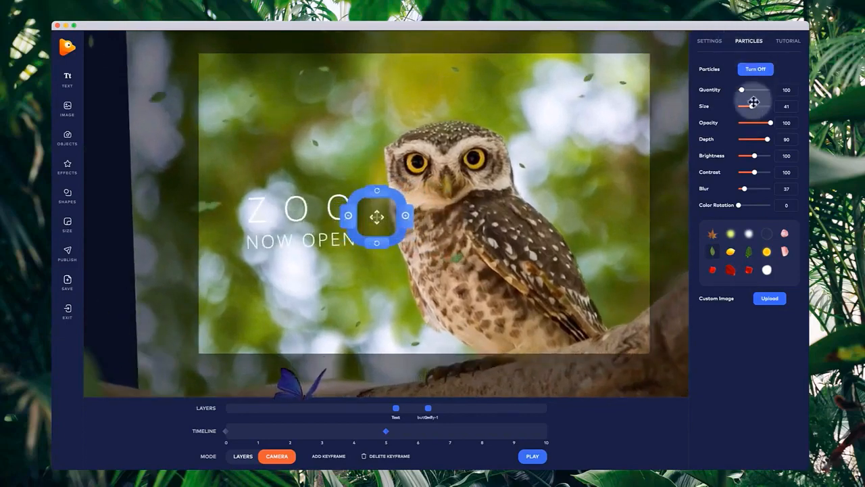
- Set the particle size to 100, then compare the 0- and 5-second keyframes and preview the camera move
left_click_drag(757, 107, 775, 112)
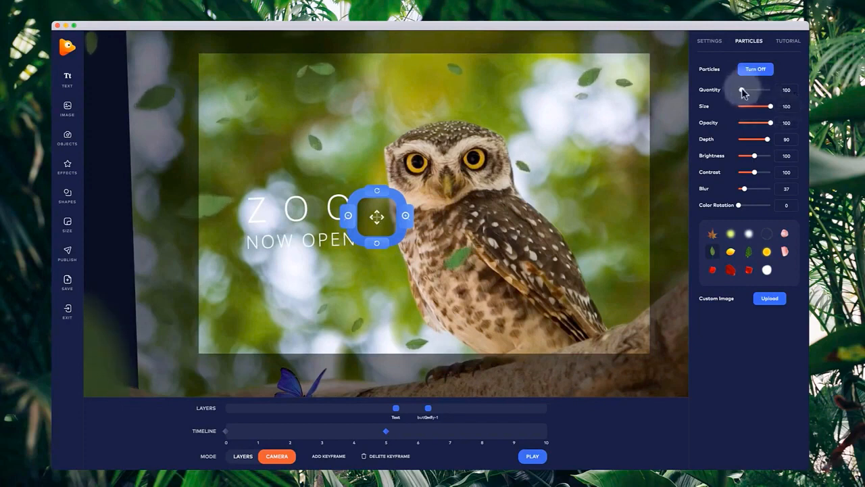
left_click(225, 431)
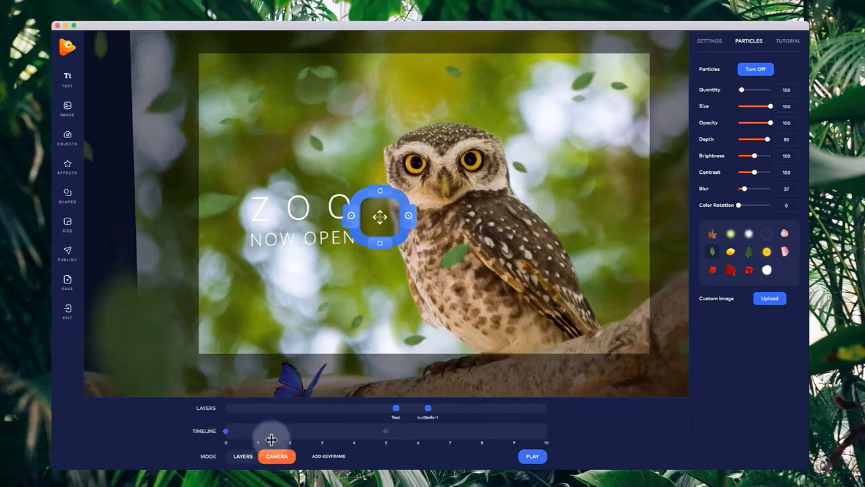
left_click(386, 431)
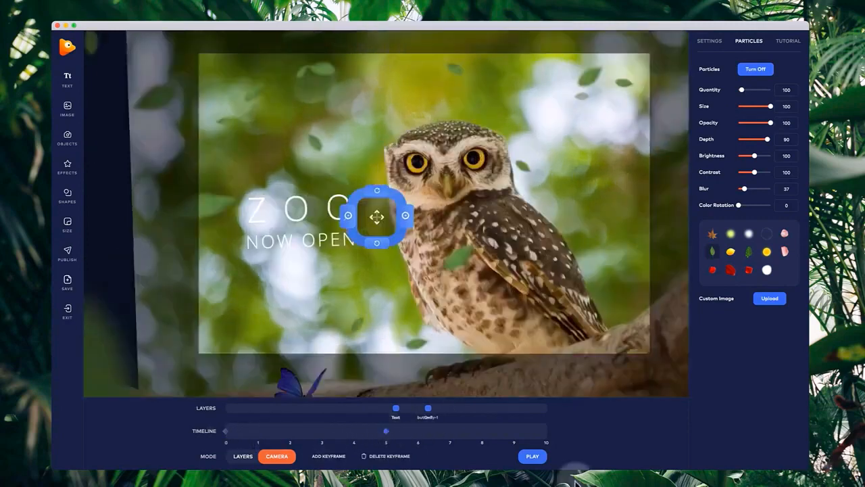
left_click(525, 464)
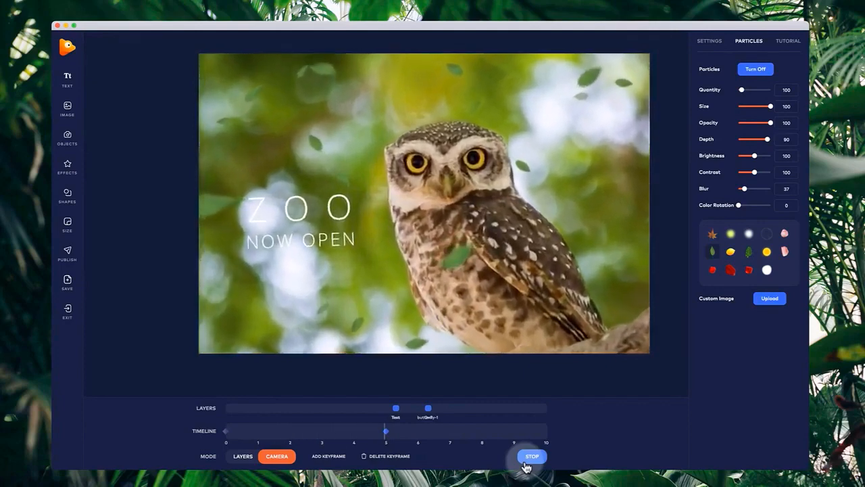
left_click(527, 462)
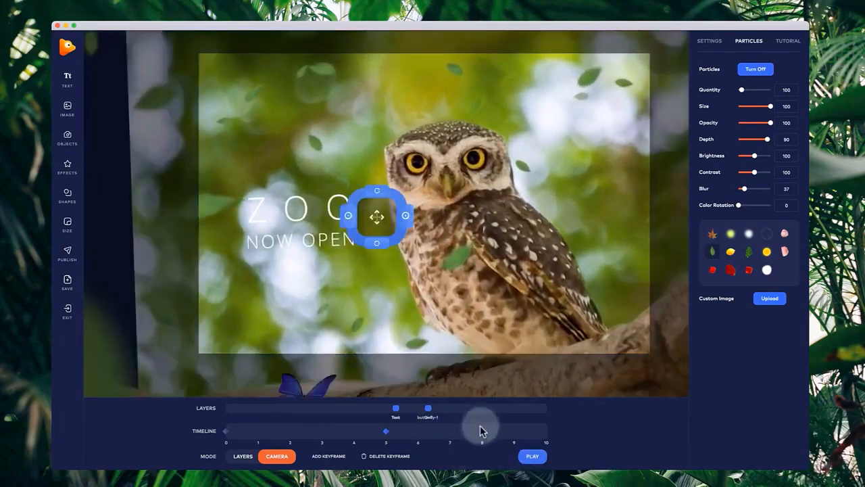
- Add a camera keyframe repeating the starting view at 10 seconds, deleting the extra keyframe placed at about 7.5 seconds
left_click(333, 456)
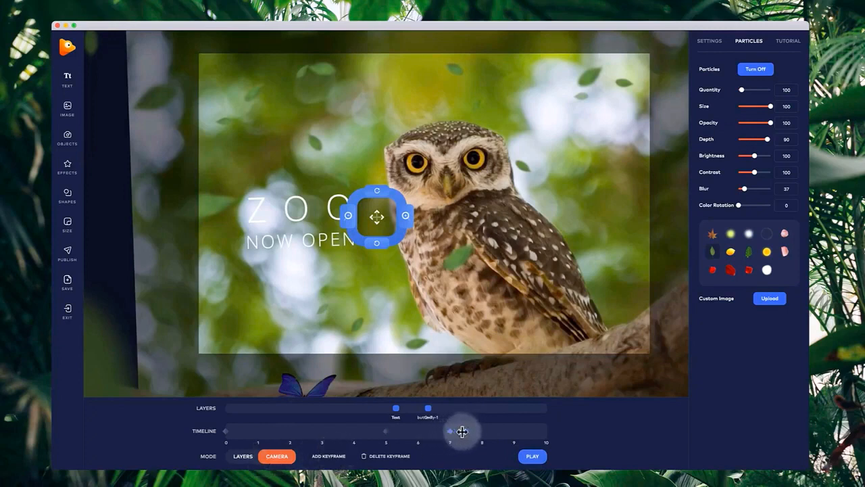
left_click_drag(462, 431, 464, 431)
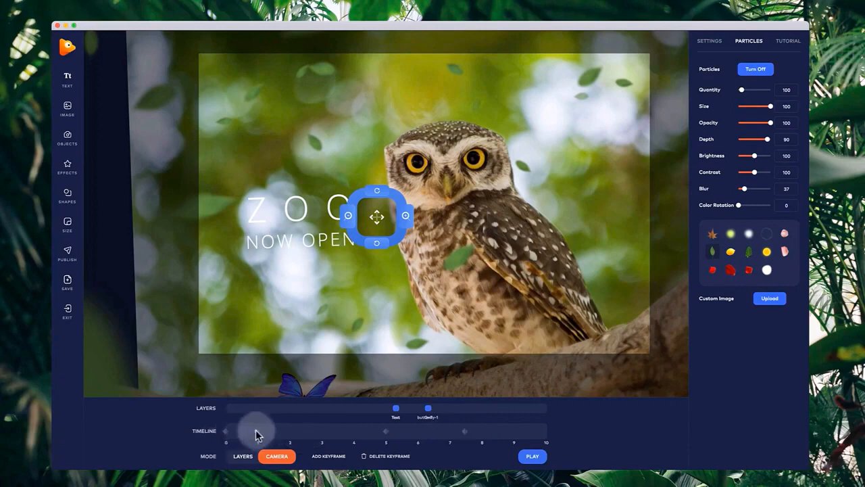
left_click(255, 435)
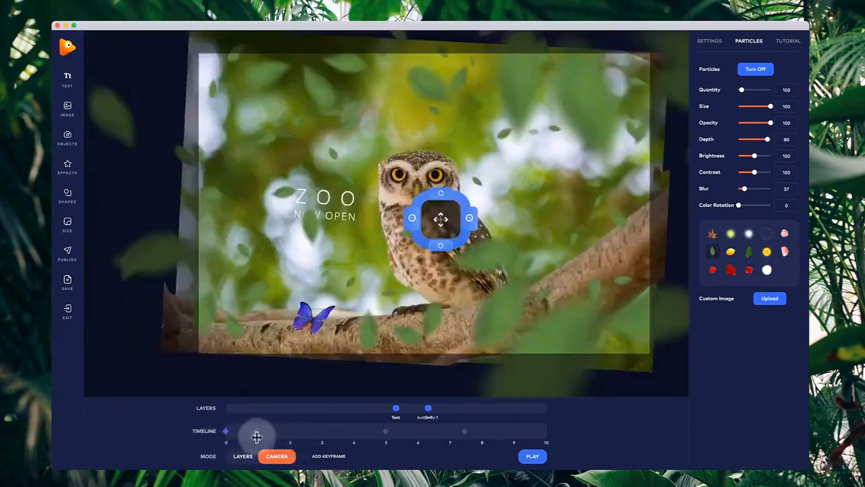
left_click_drag(255, 433, 444, 438)
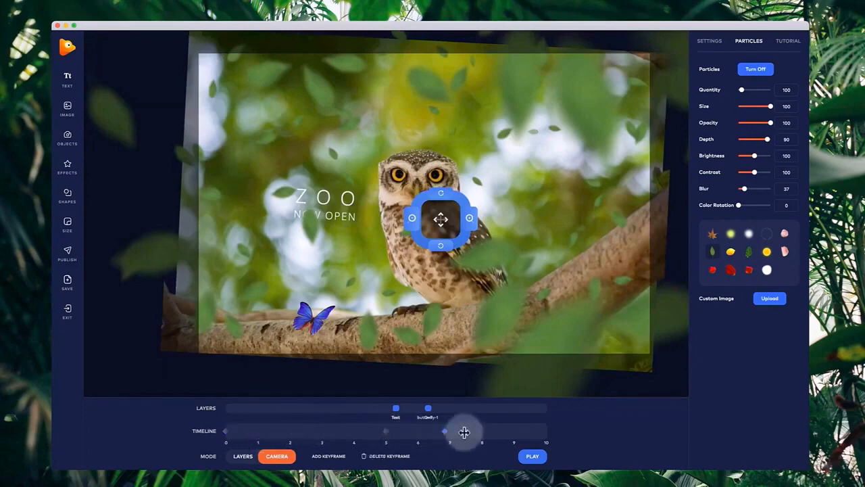
left_click(464, 431)
left_click(388, 459)
left_click_drag(446, 432, 548, 431)
- Preview the complete owl animation and open the publishing options
left_click(532, 455)
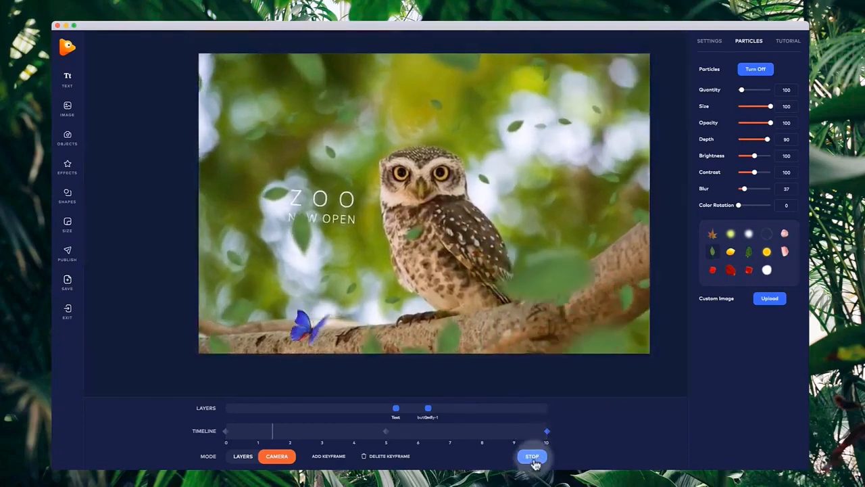
left_click(531, 456)
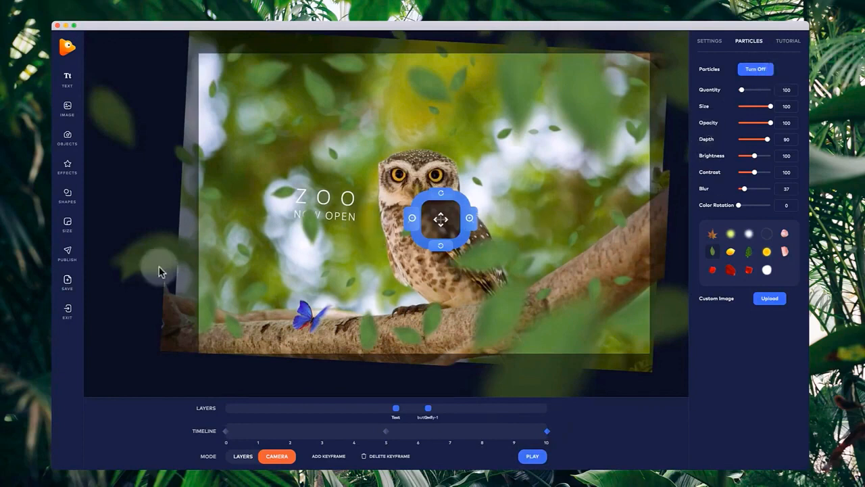
left_click(68, 253)
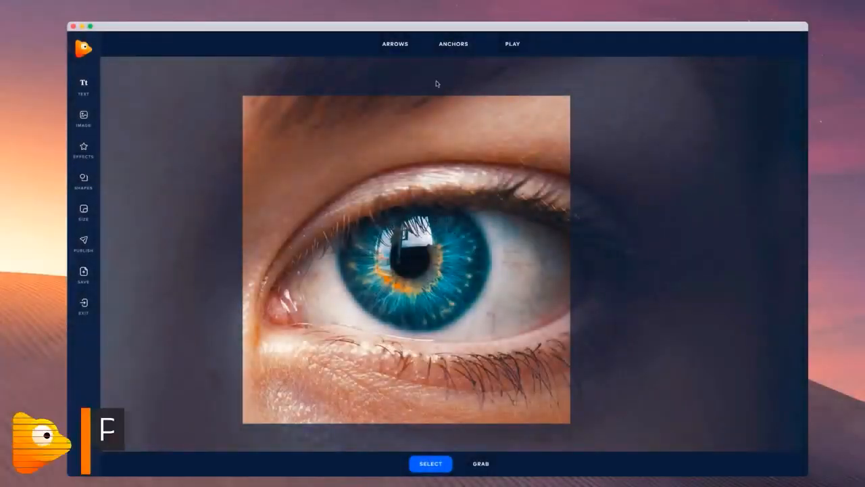
- In the eye photo, place path anchors all around the outer edge of the iris and around the pupil
left_click(442, 54)
left_click(447, 67)
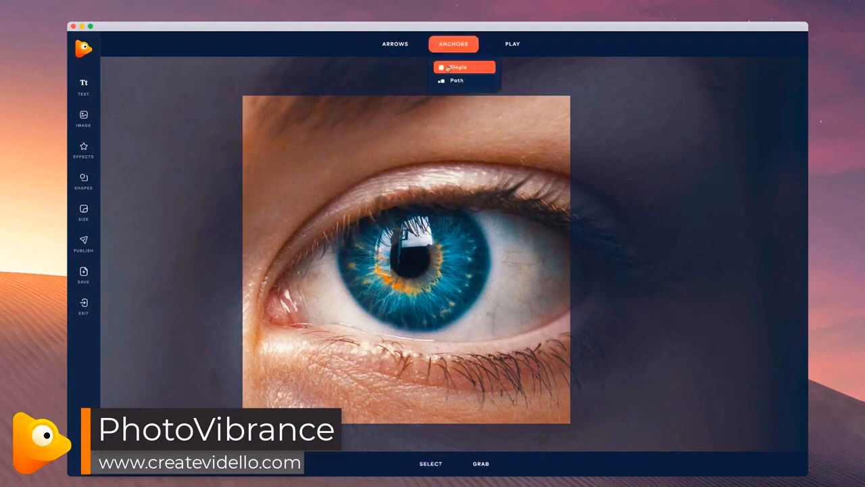
left_click(450, 81)
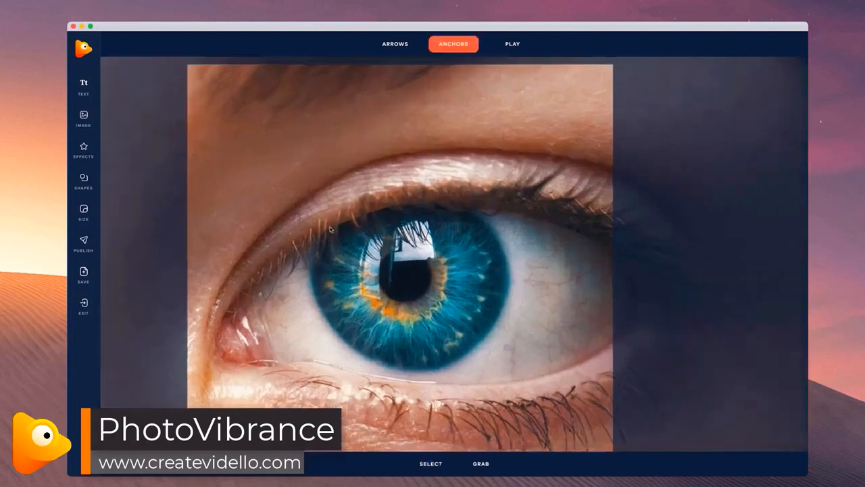
left_click(329, 227)
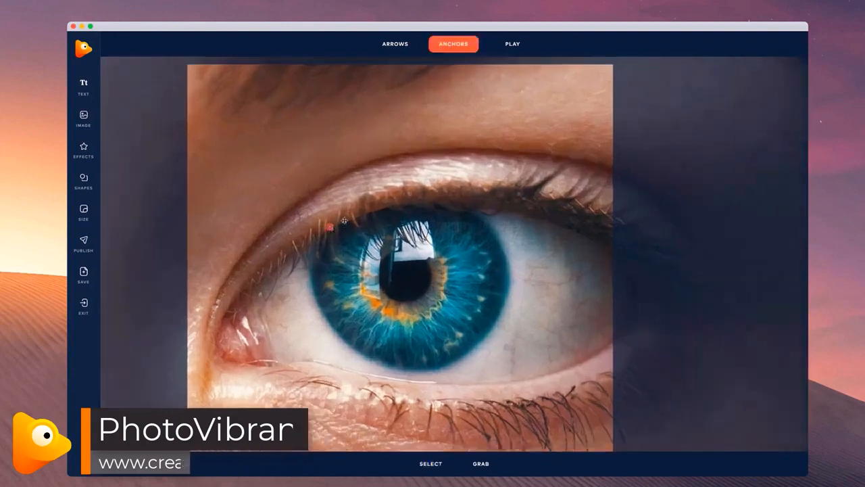
left_click(344, 220)
left_click(366, 214)
left_click(390, 207)
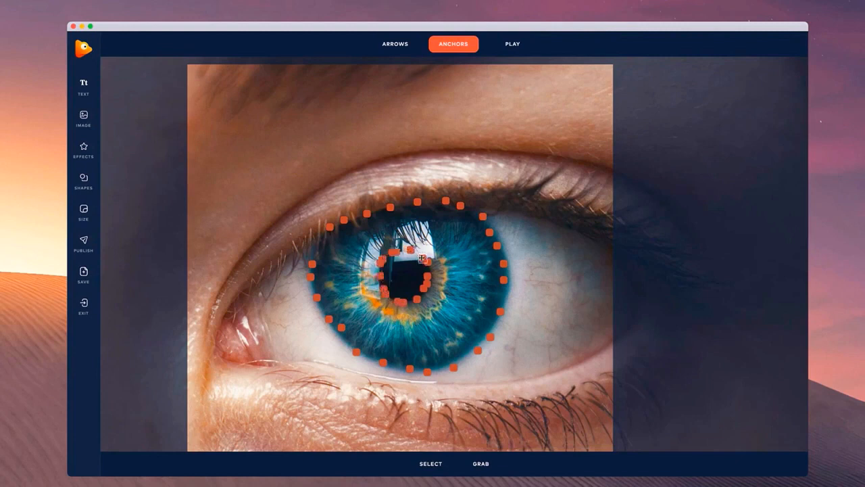
- Place single motion arrows all around the pupil, pointing outward across the iris, and preview the resulting animation
left_click(404, 51)
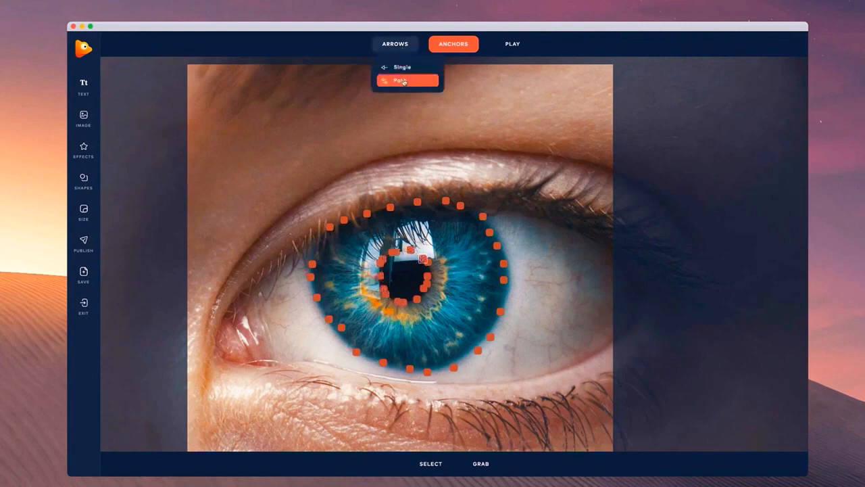
left_click(404, 82)
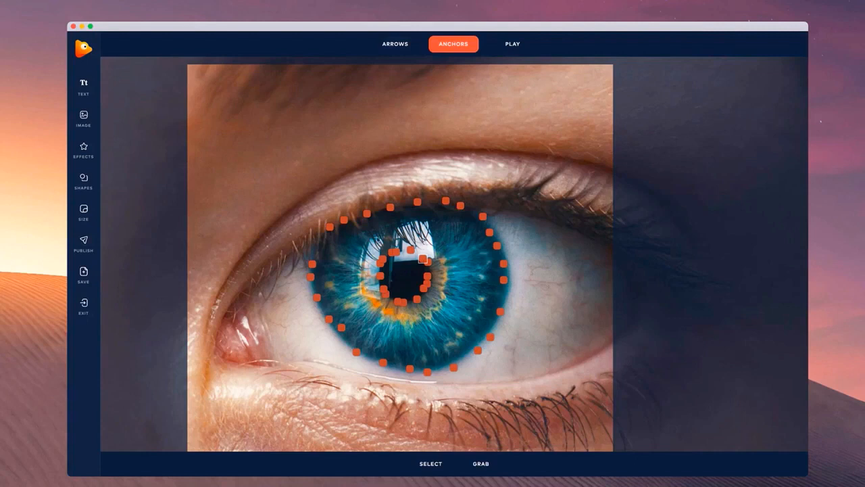
left_click(403, 51)
left_click(404, 66)
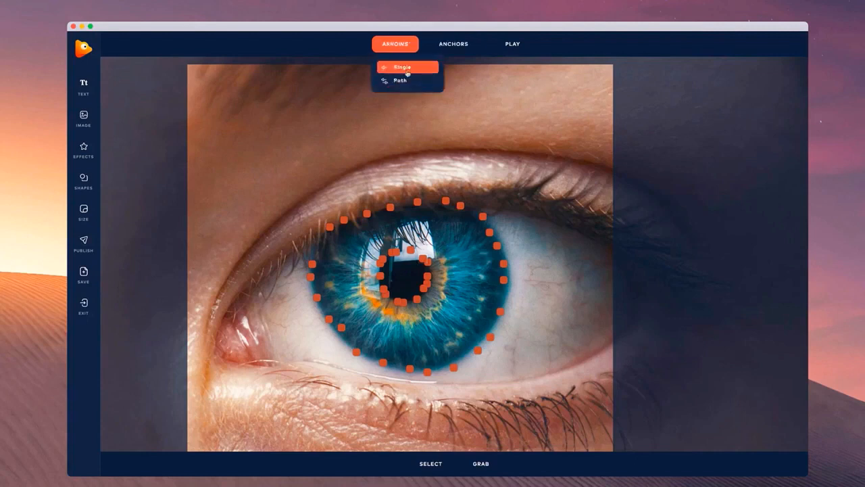
scroll(449, 208, "up", 5)
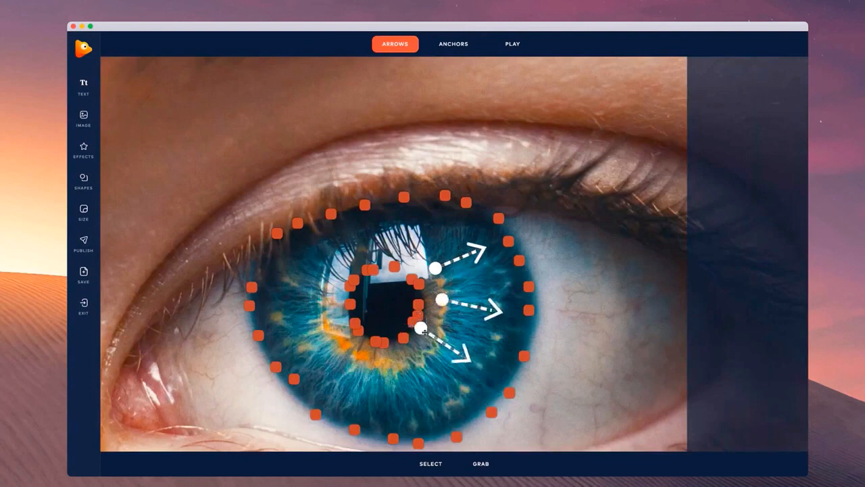
left_click_drag(424, 331, 439, 336)
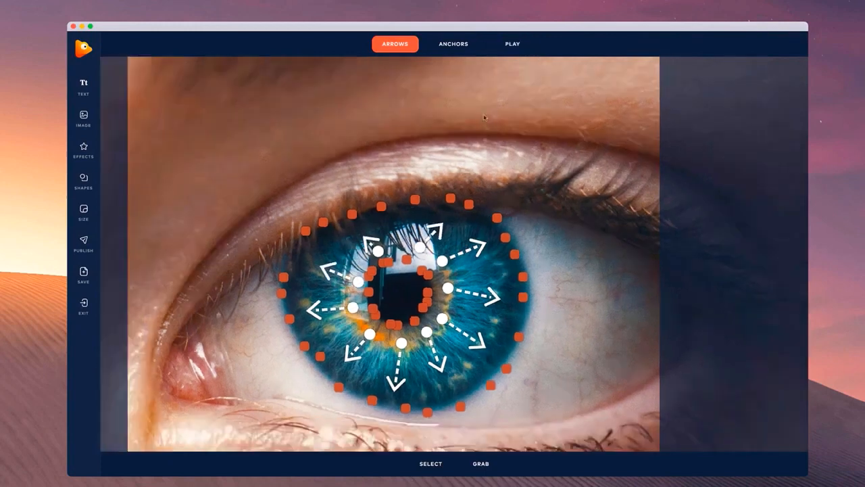
left_click(510, 43)
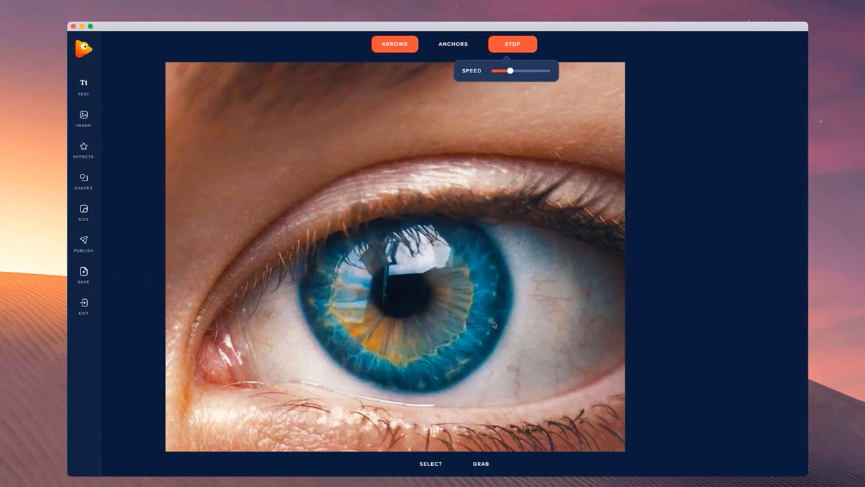
left_click(508, 46)
- Select just the arrows on the eye photo and delete them all, keeping the anchors
left_click(432, 462)
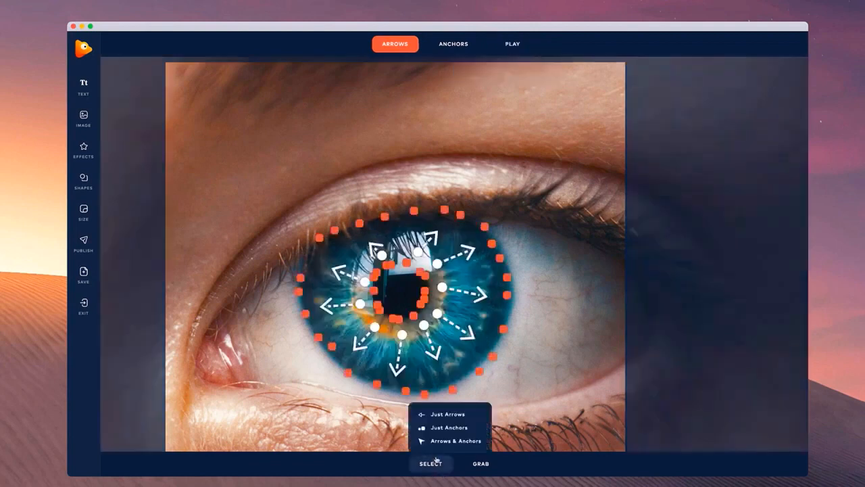
left_click(447, 414)
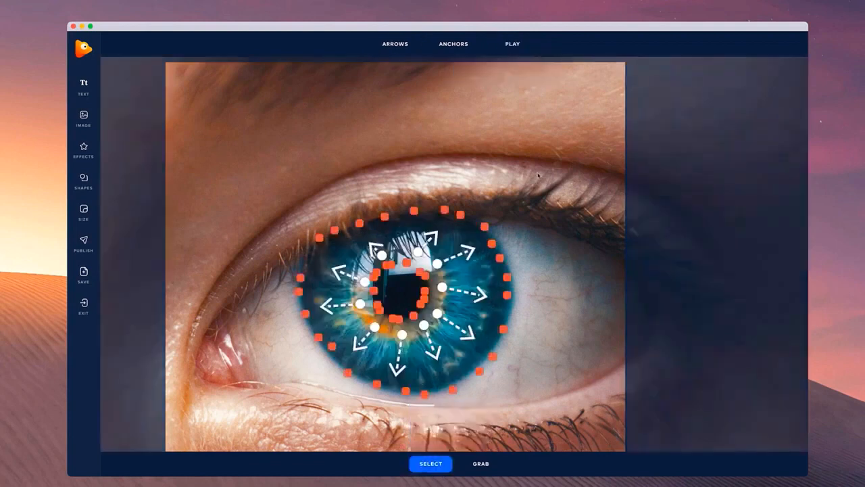
key("Delete")
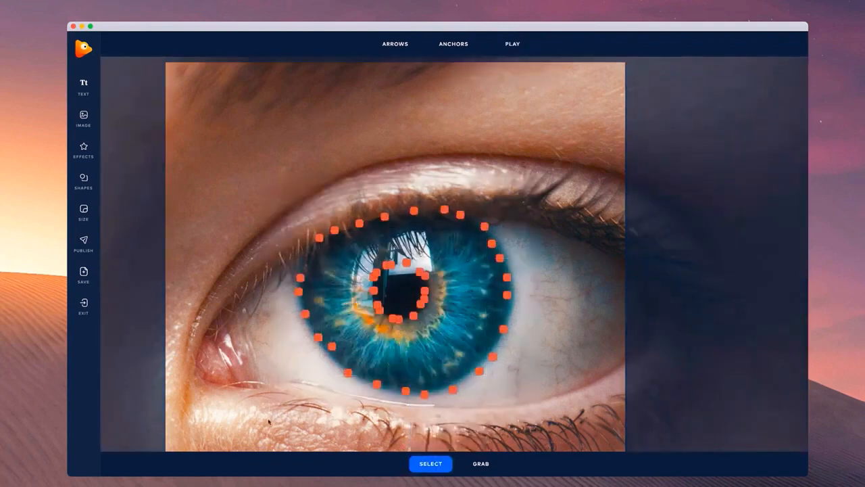
- Draw a closed counter-clockwise ring of path arrows through the iris, midway between the pupil and outer-edge anchors
scroll(321, 273, "up", 3)
left_click(396, 46)
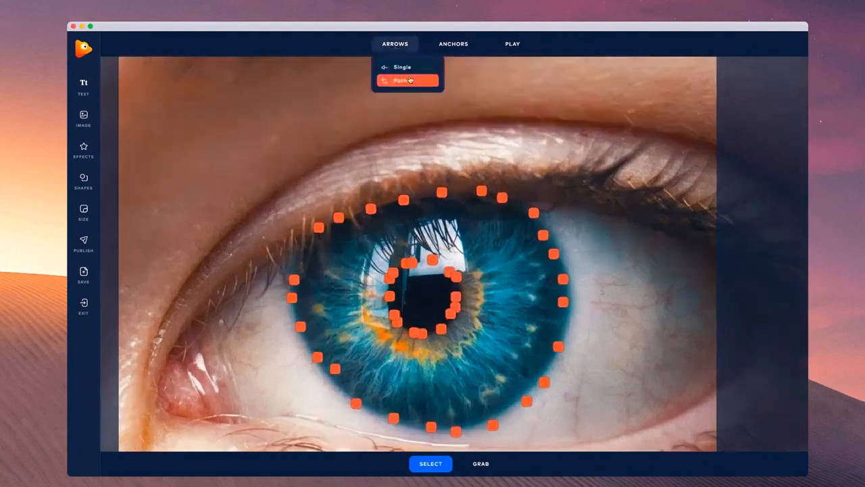
left_click(400, 81)
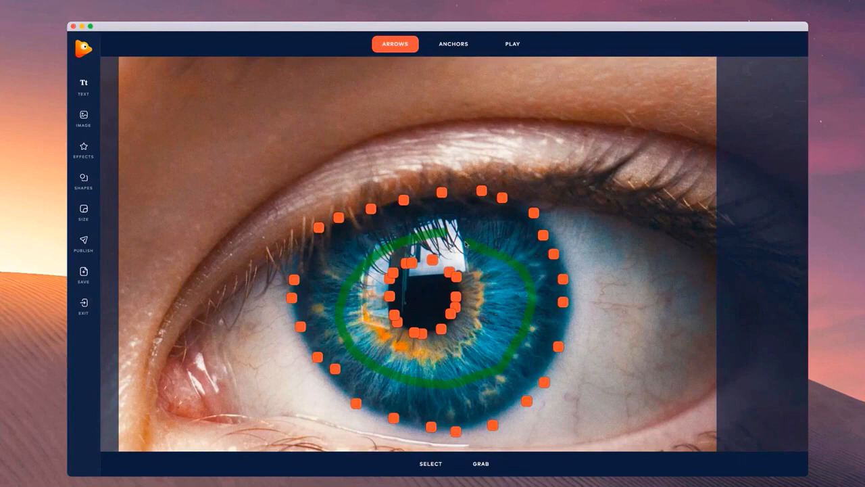
left_click_drag(467, 244, 464, 241)
scroll(460, 222, "down", 3)
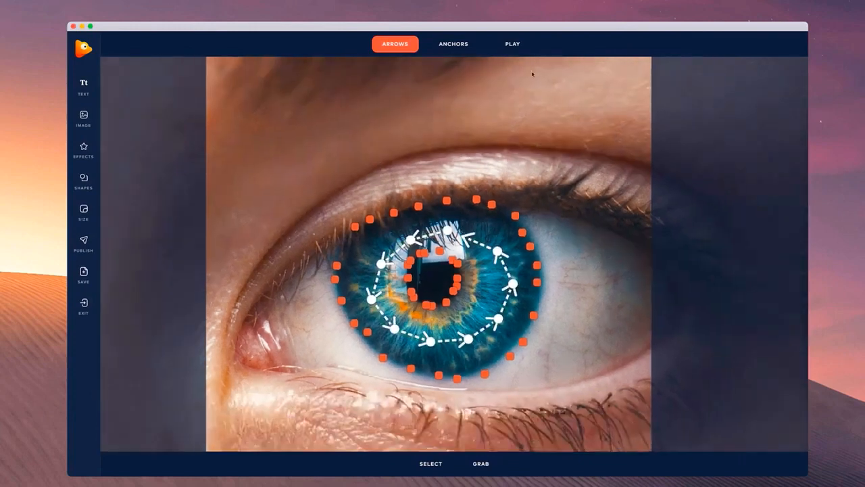
- Preview the rotating iris animation and inspect it at closer and wider views
left_click(514, 45)
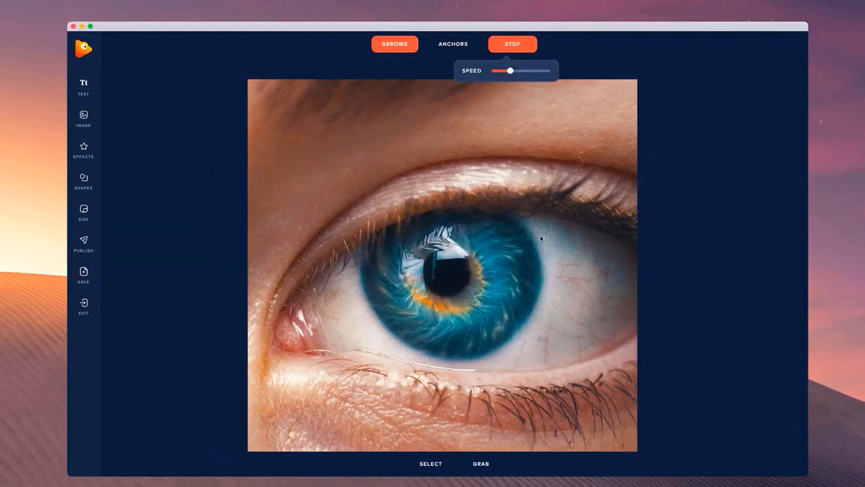
scroll(504, 287, "up", 1)
scroll(504, 291, "up", 1)
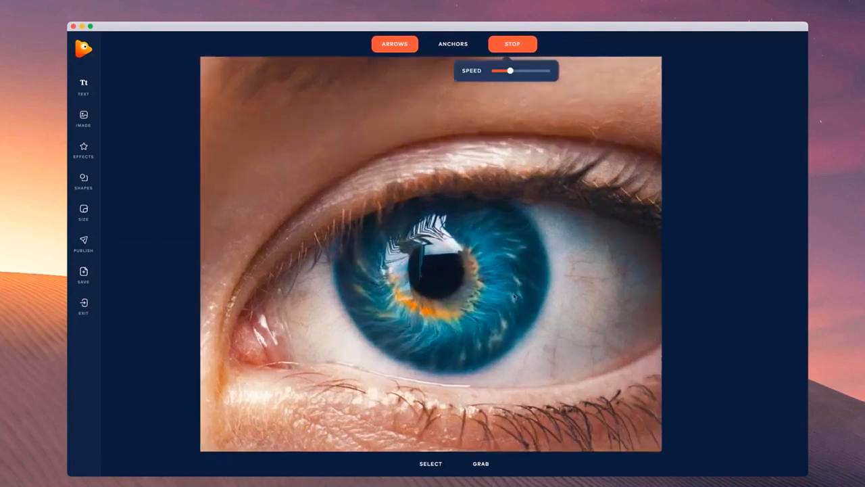
scroll(504, 308, "down", 2)
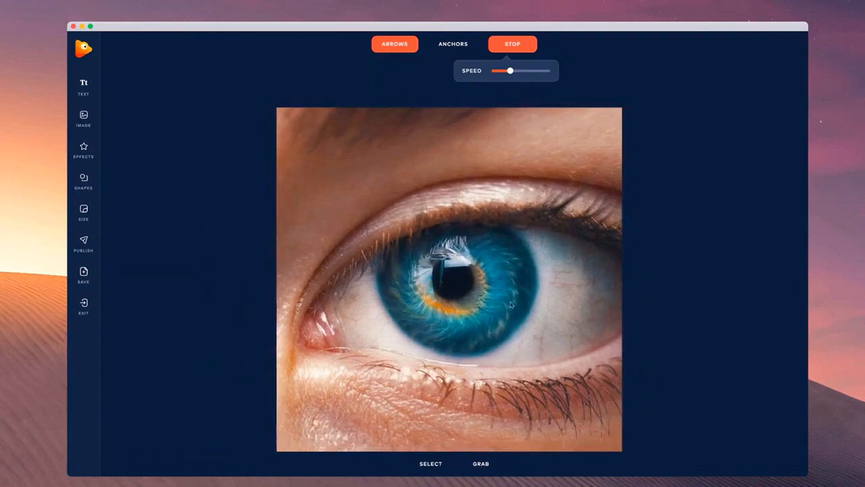
scroll(472, 358, "down", 1)
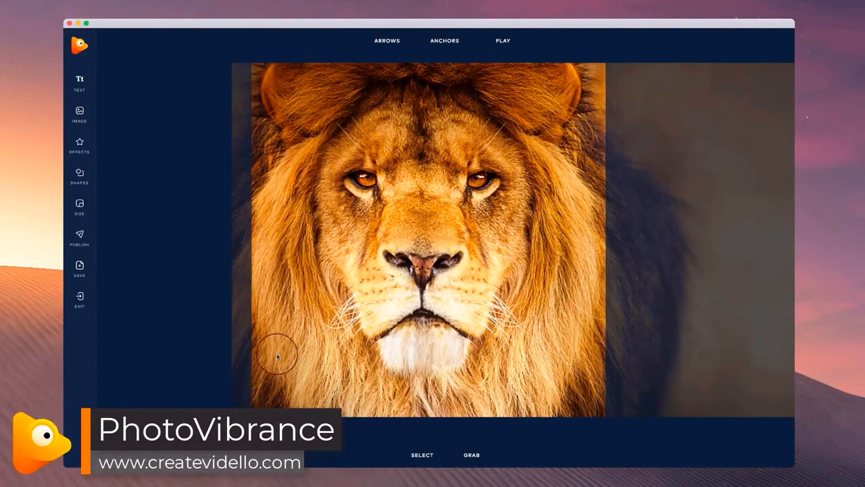
- Outline the lion's face with a closed anchor path running along the forehead, both cheeks and the mouth line
mouse_move(438, 47)
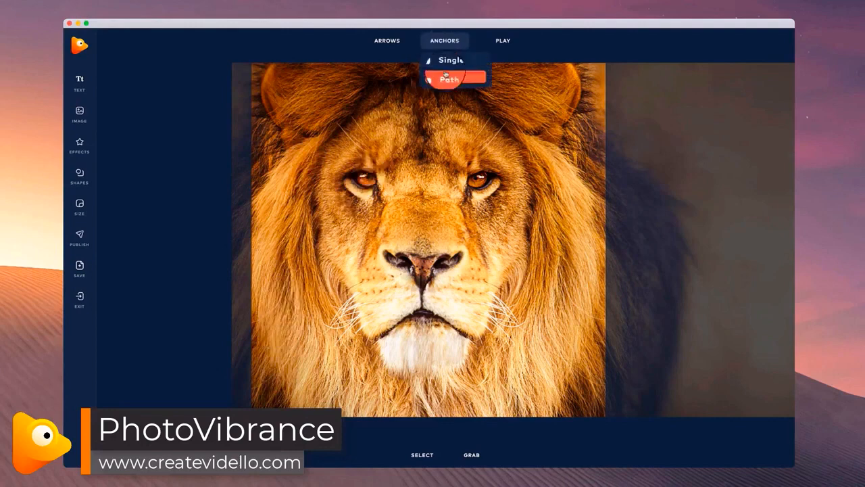
left_click(447, 79)
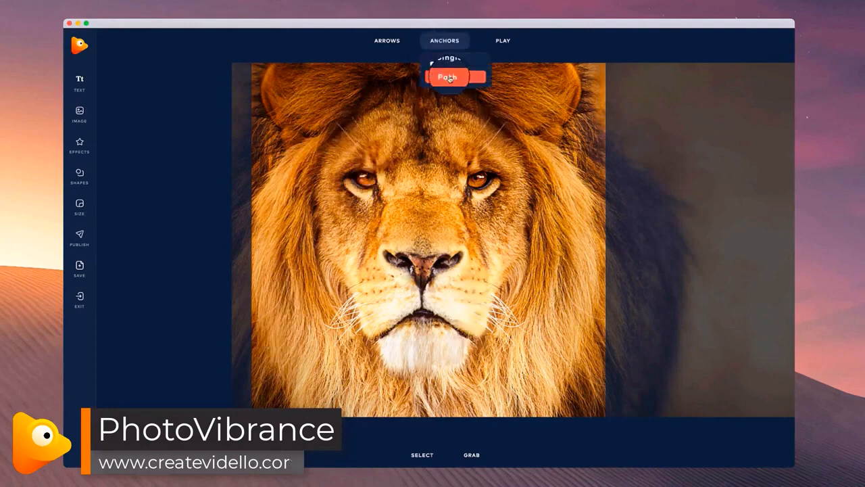
left_click(448, 78)
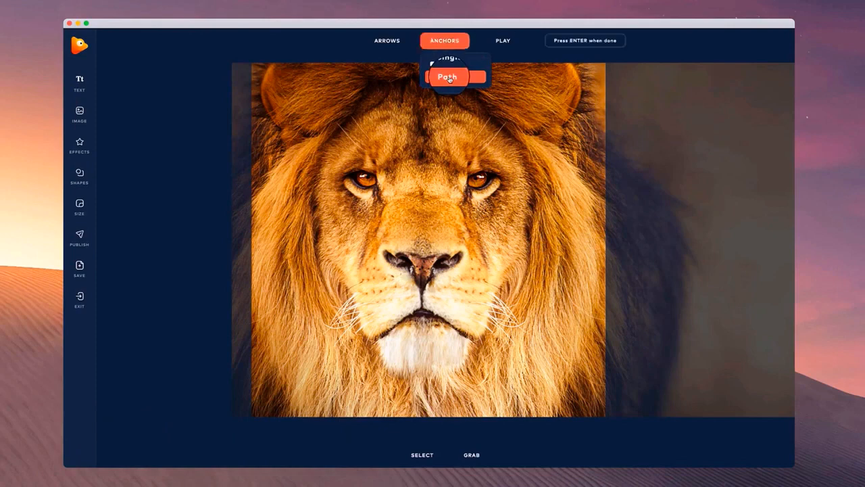
left_click(448, 42)
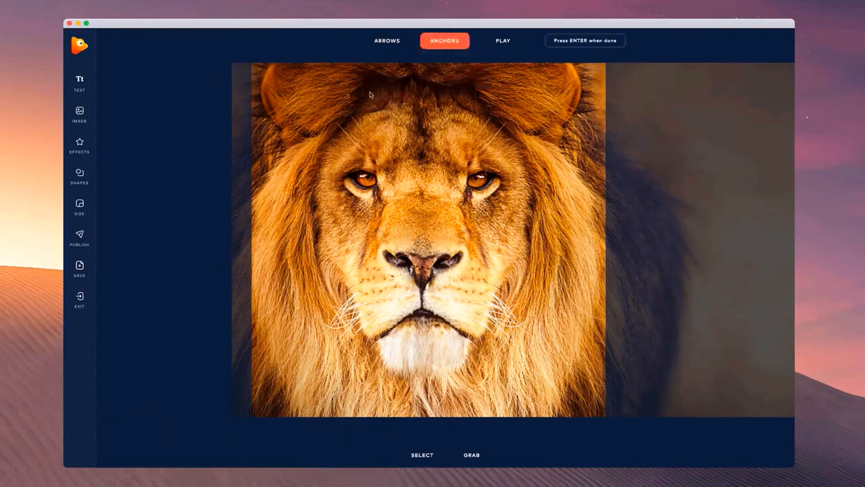
left_click(370, 92)
left_click(325, 145)
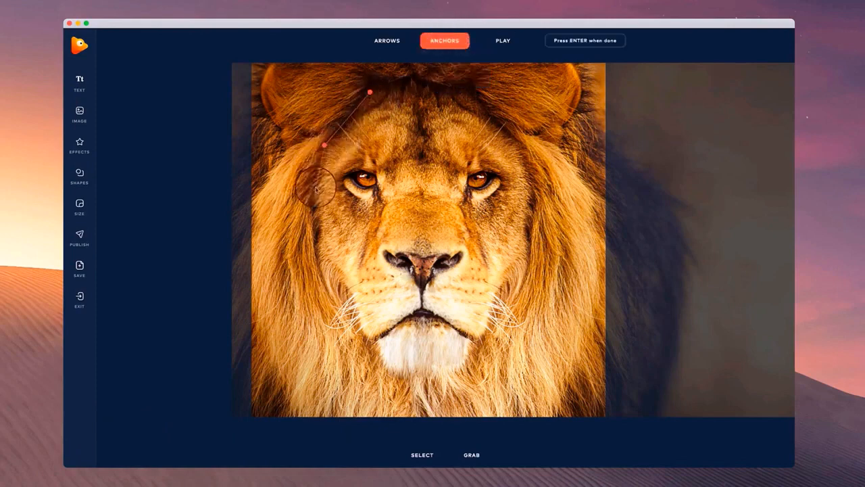
left_click(315, 187)
left_click(319, 208)
left_click(322, 240)
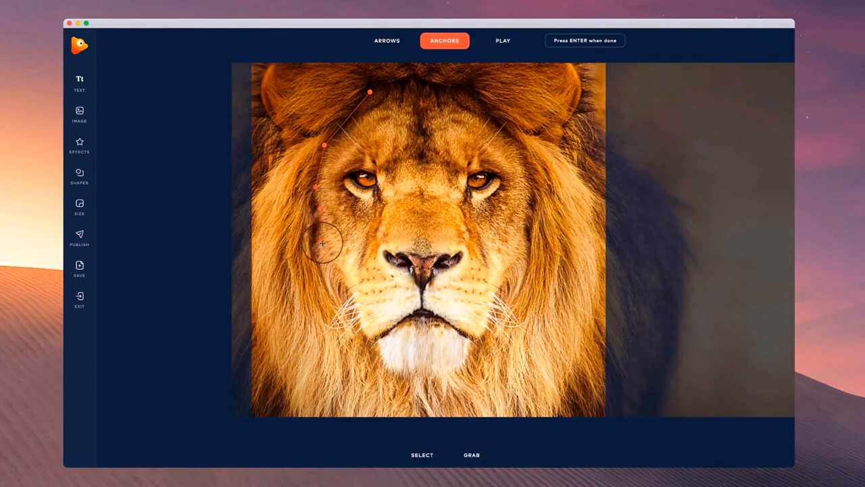
left_click(350, 279)
left_click(367, 338)
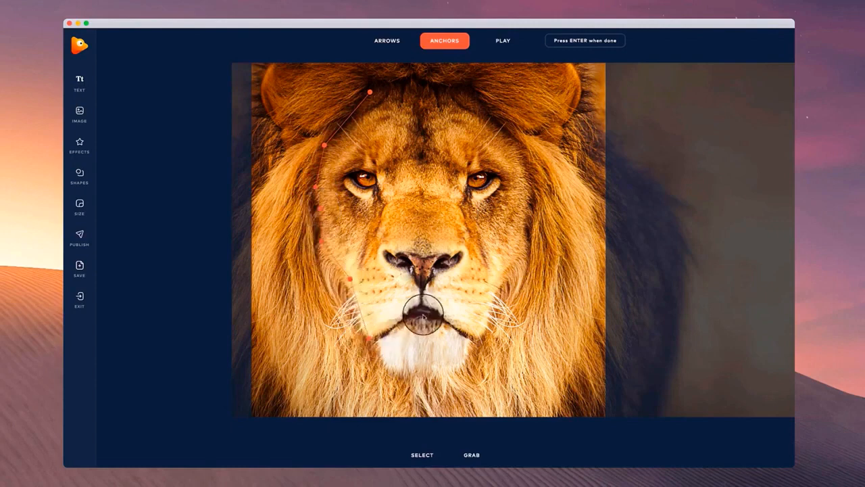
left_click(422, 315)
left_click(473, 339)
left_click(501, 287)
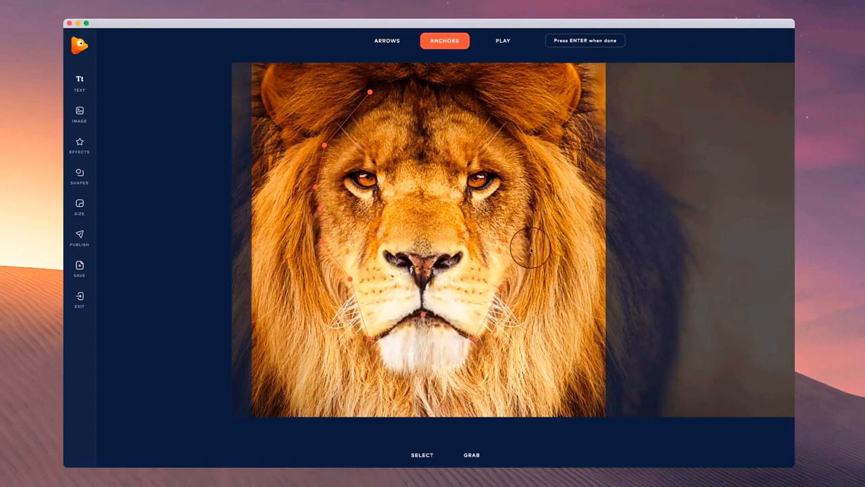
left_click(527, 246)
left_click(526, 224)
left_click(537, 196)
left_click(523, 150)
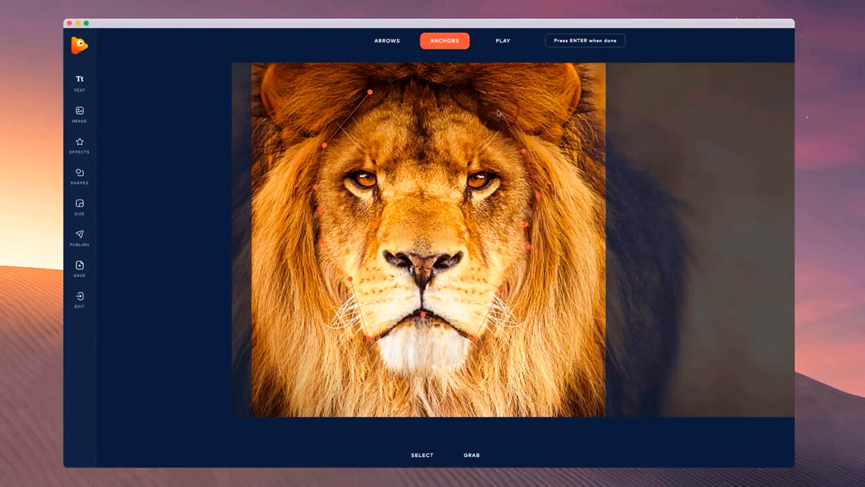
left_click(496, 106)
left_click(469, 88)
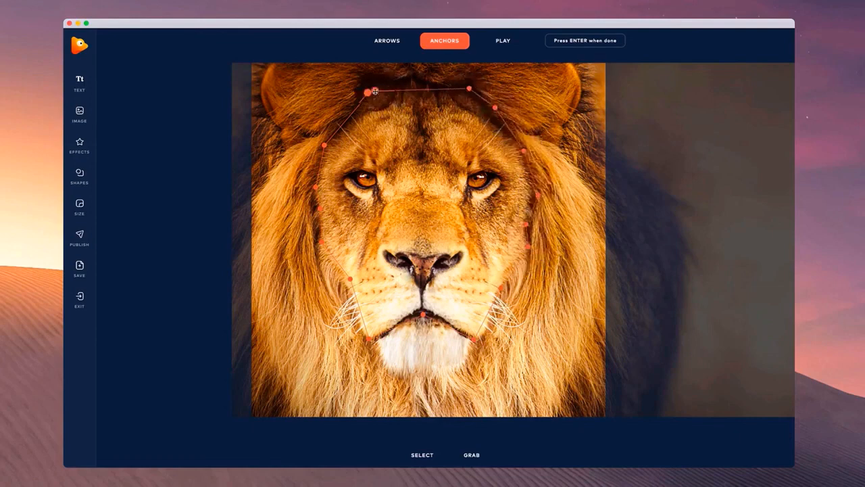
left_click(373, 91)
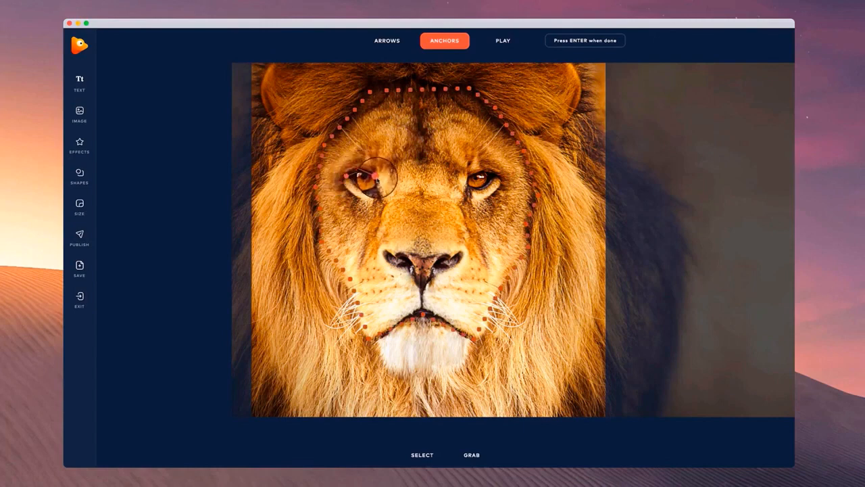
- Place path anchors around both of the lion's eyes, around its nose down to the mouth, and along both outer ear edges
left_click(372, 193)
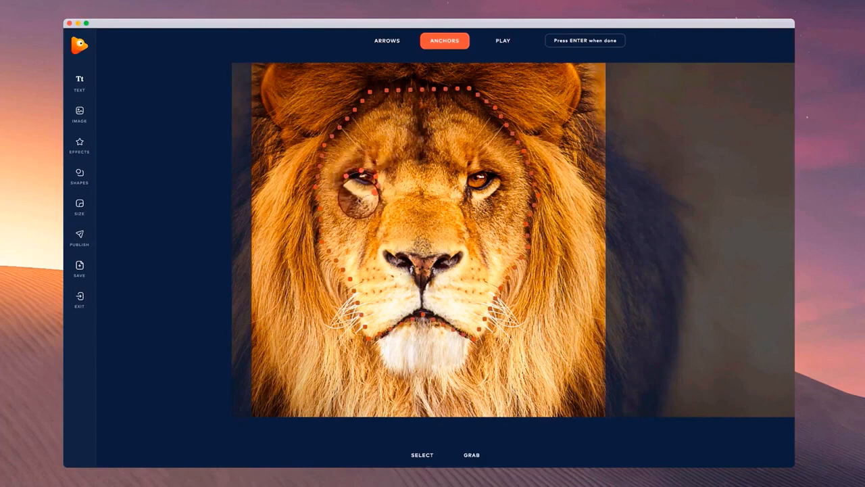
left_click(352, 193)
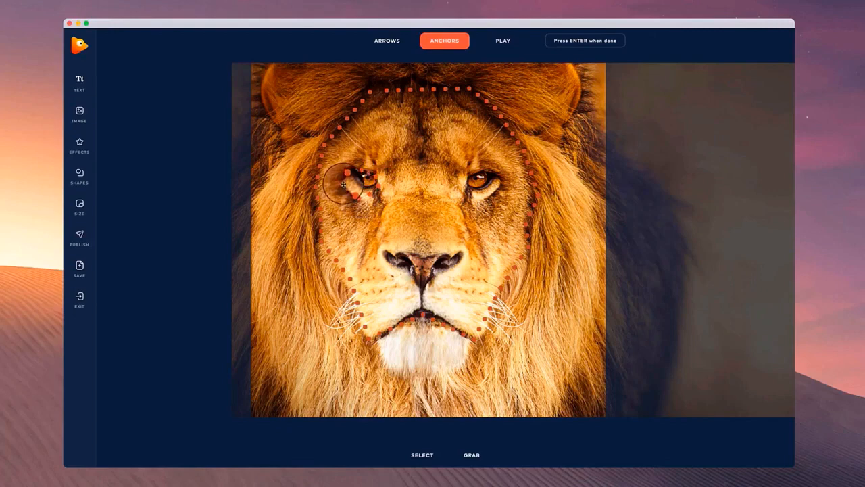
left_click(469, 176)
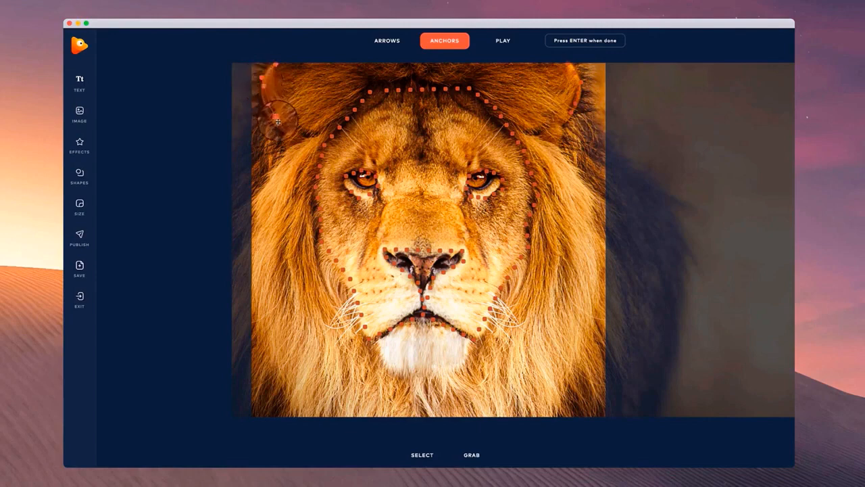
- Draw four path arrows flowing downward through the mane on the left side of the lion's face
left_click(397, 39)
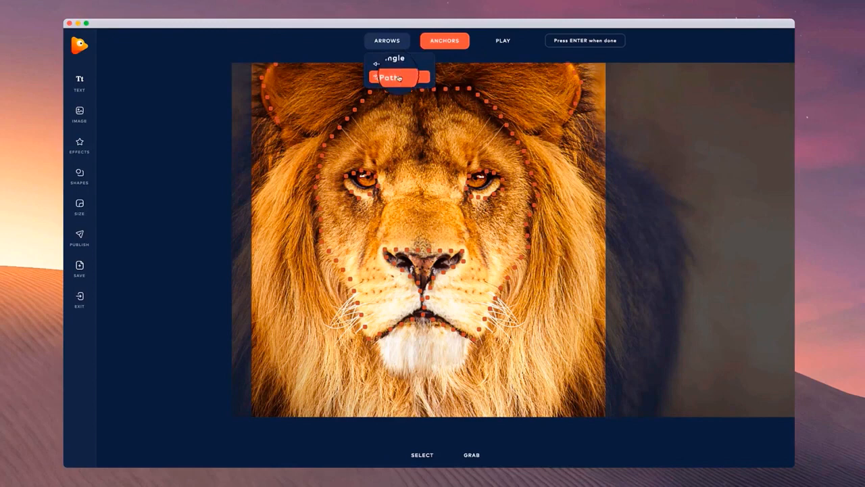
left_click(399, 78)
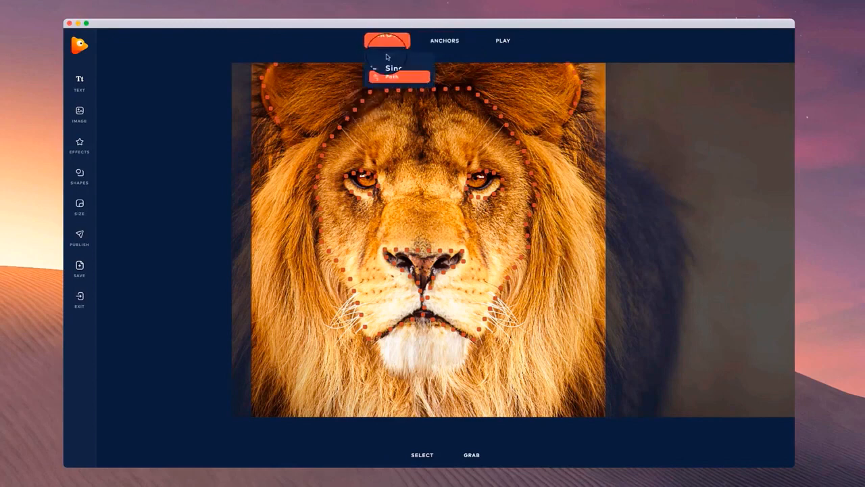
mouse_move(311, 154)
left_mouse_down()
mouse_move(276, 198)
mouse_move(238, 307)
left_mouse_up()
left_click_drag(304, 233, 251, 395)
left_click_drag(310, 272, 308, 414)
left_click_drag(343, 340, 352, 416)
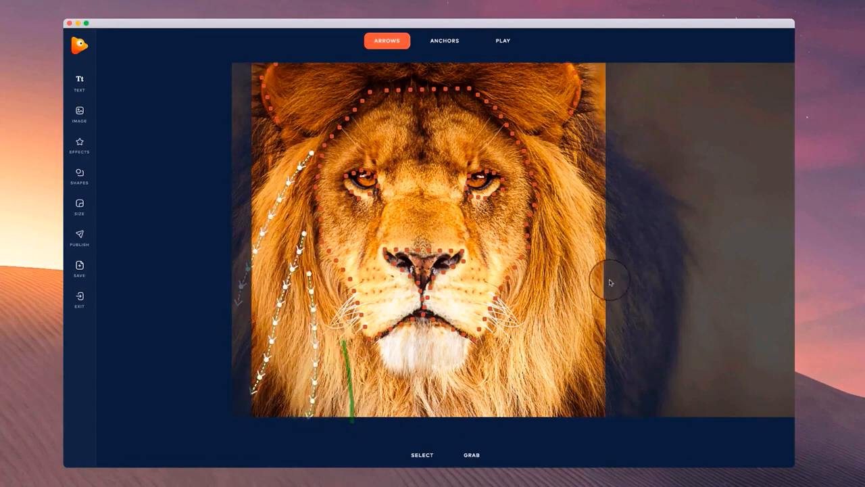
- Draw five path arrows flowing downward through the mane on the right side of the lion's face and short downward arrows on its white chin
mouse_move(539, 149)
left_mouse_down()
mouse_move(592, 236)
mouse_move(607, 280)
left_mouse_up()
left_click_drag(557, 221, 565, 372)
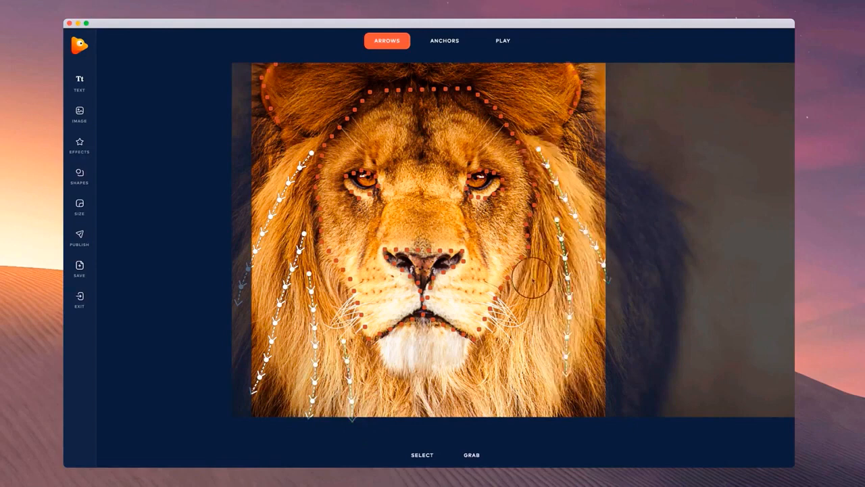
left_click_drag(532, 272, 555, 429)
left_click_drag(494, 342, 510, 417)
left_click_drag(473, 381, 479, 426)
left_click_drag(450, 340, 455, 366)
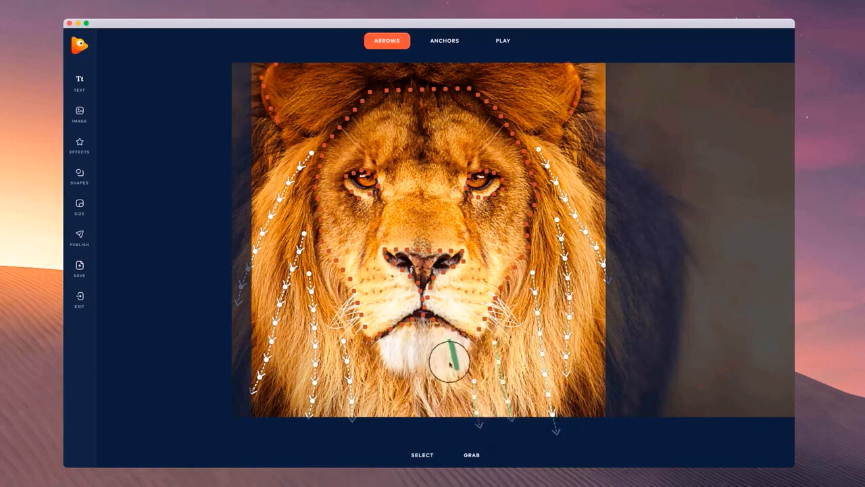
mouse_move(431, 336)
left_mouse_down()
mouse_move(435, 368)
mouse_move(401, 364)
mouse_move(420, 356)
mouse_move(420, 373)
left_mouse_up()
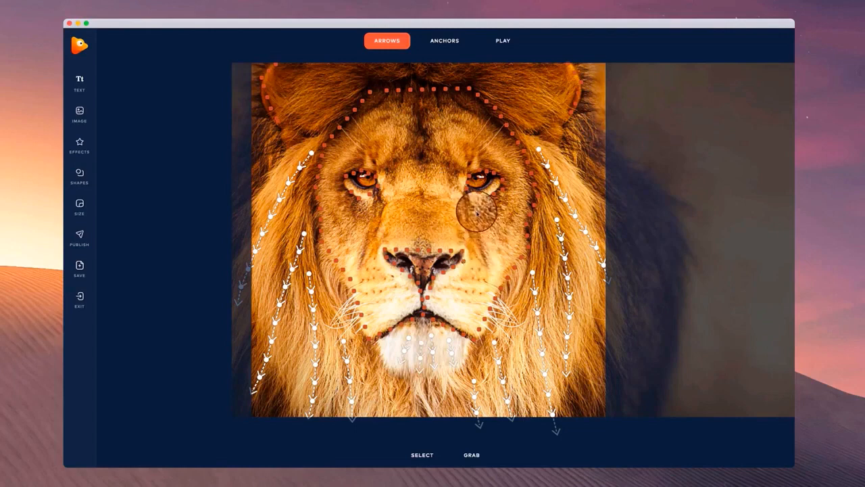
- Draw short arrows fanning outward over the right cheek and beside the right eye, and upward across the forehead to the left brow
left_click_drag(483, 211, 515, 232)
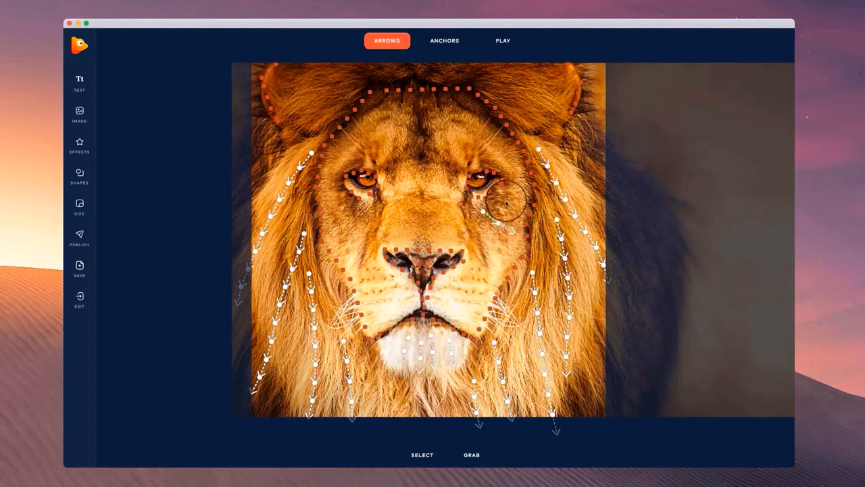
left_click_drag(502, 200, 520, 207)
left_click_drag(512, 175, 524, 177)
mouse_move(499, 162)
left_mouse_down()
mouse_move(515, 150)
mouse_move(489, 135)
left_mouse_up()
left_click_drag(461, 152, 454, 109)
left_click_drag(400, 147, 378, 117)
left_click_drag(387, 156, 357, 132)
left_click_drag(355, 160, 336, 150)
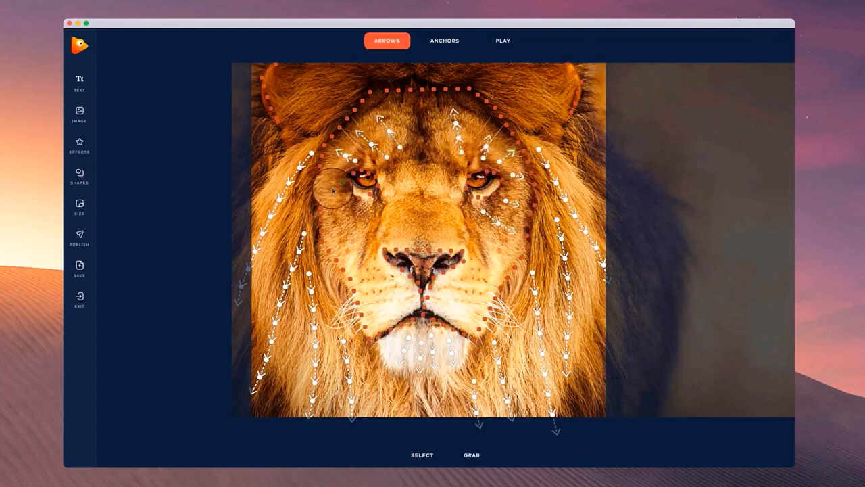
- Add short arrows beside the left eye, along the nose bridge, outward across both sides of the muzzle and on the chin, and preview the animation
left_click_drag(340, 184, 322, 193)
left_click_drag(402, 204, 393, 234)
left_click_drag(438, 210, 447, 238)
mouse_move(444, 190)
left_mouse_down()
mouse_move(444, 178)
mouse_move(405, 167)
left_mouse_up()
mouse_move(404, 298)
left_mouse_down()
mouse_move(369, 298)
mouse_move(365, 286)
left_mouse_up()
mouse_move(452, 293)
left_mouse_down()
mouse_move(479, 290)
mouse_move(478, 308)
left_mouse_up()
left_click_drag(394, 348, 384, 373)
left_click(512, 39)
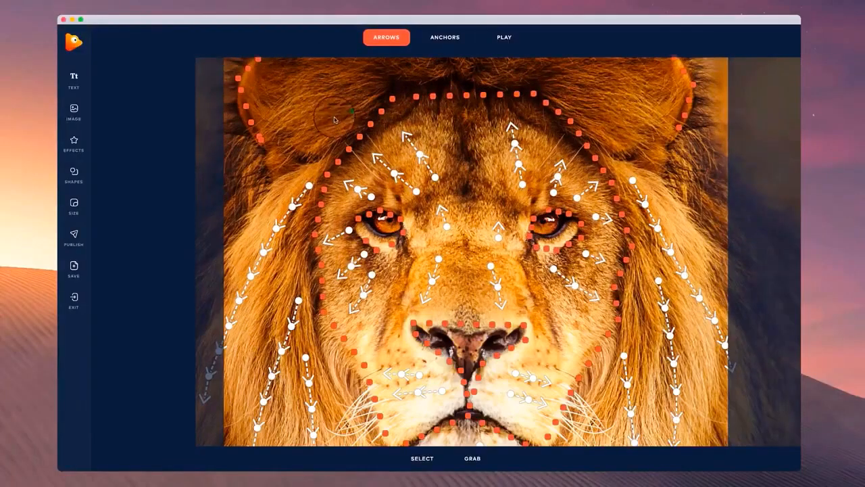
- Draw outward arrows across the fur of both ears and down the outer mane below the right ear
left_click_drag(293, 80, 280, 80)
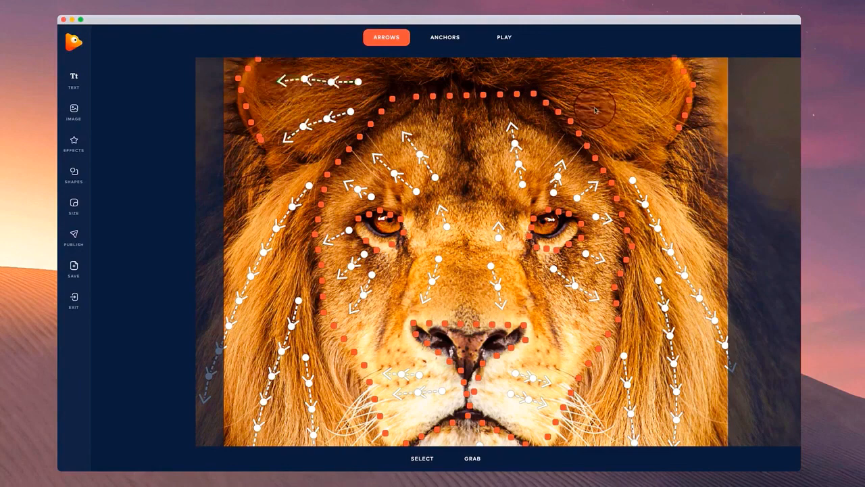
left_click_drag(573, 77, 647, 69)
left_click_drag(599, 108, 654, 120)
left_click_drag(678, 184, 724, 212)
left_click_drag(697, 152, 725, 173)
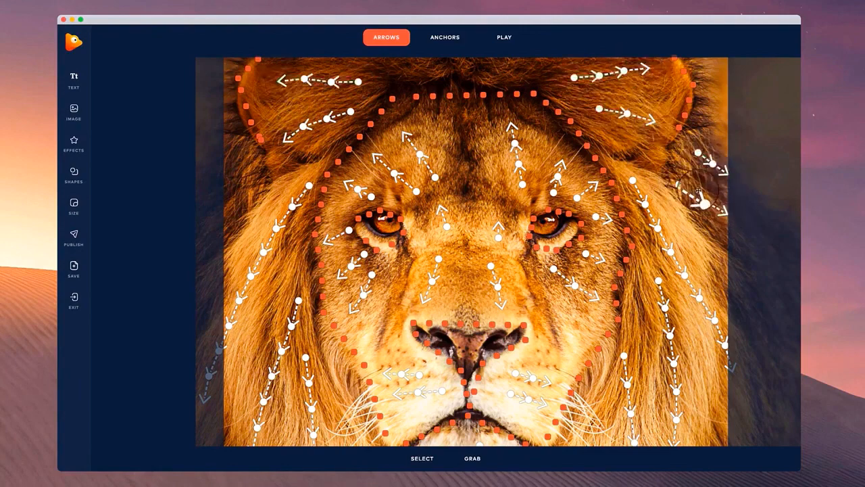
left_click_drag(661, 193, 729, 276)
- Preview the lion's flowing mane animation over the whole picture, stop it and open the publishing options
scroll(508, 89, "down", 3)
scroll(510, 86, "down", 2)
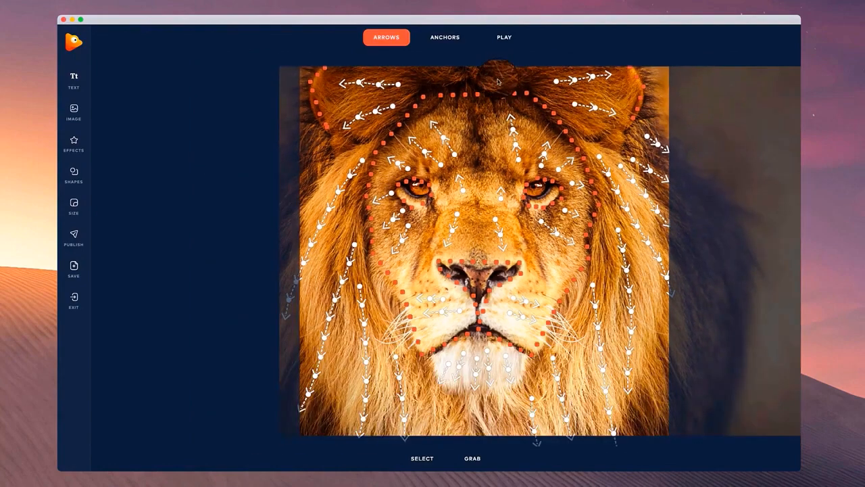
left_click(505, 37)
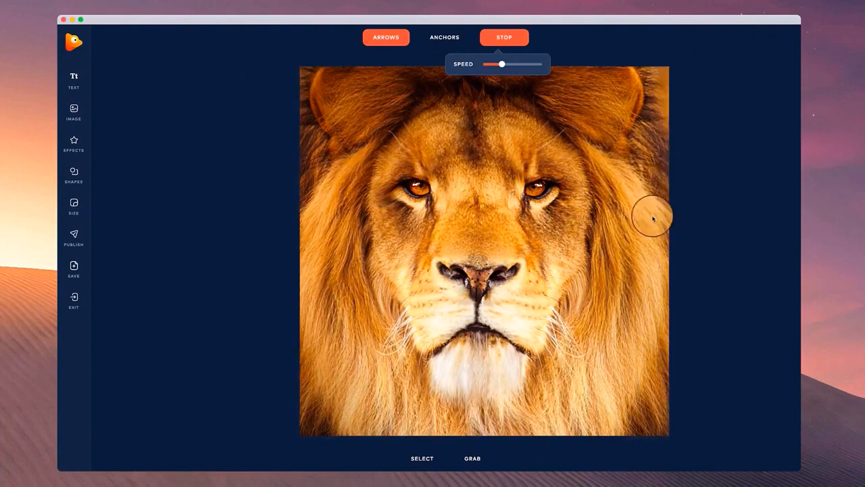
left_click(504, 37)
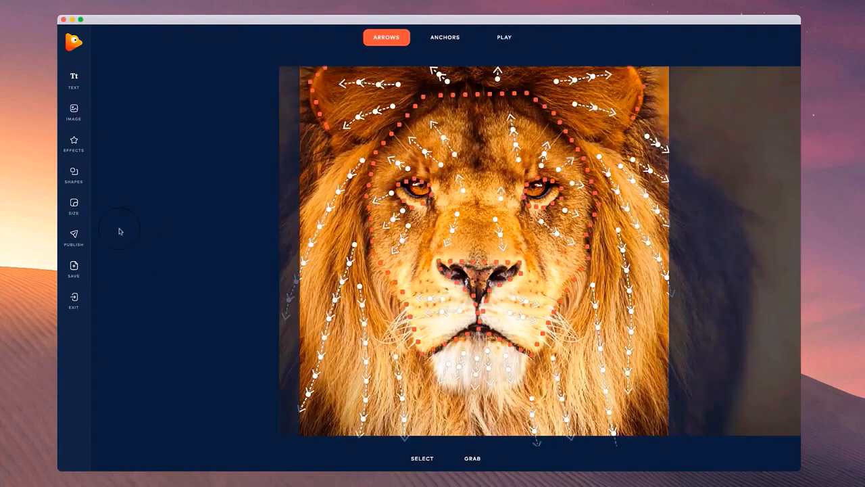
left_click(68, 234)
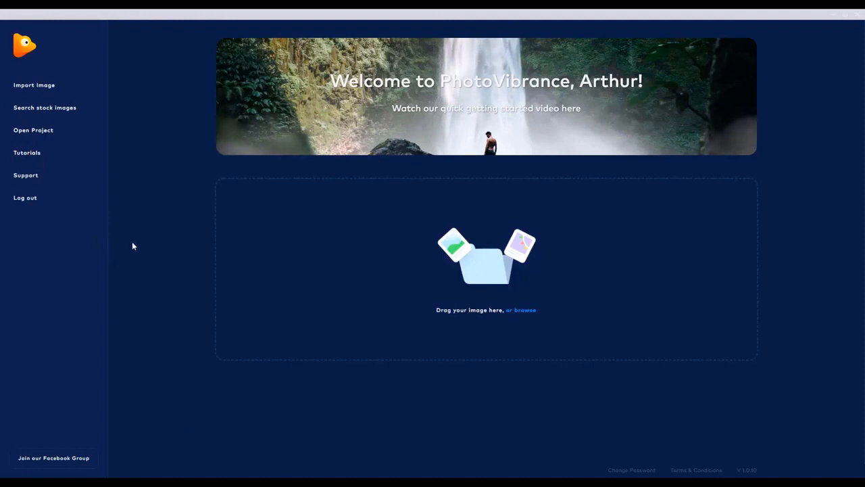
- Open the stock image search and browse the Pixabay photos
left_click(59, 113)
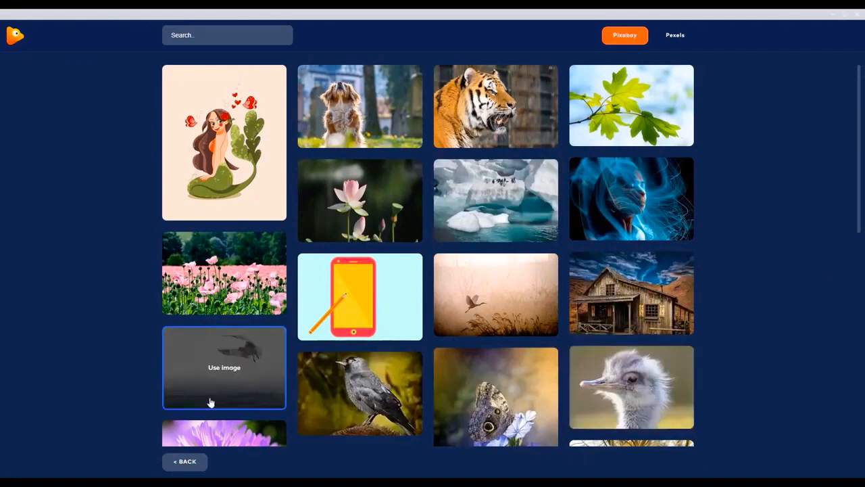
scroll(190, 331, "down", 3)
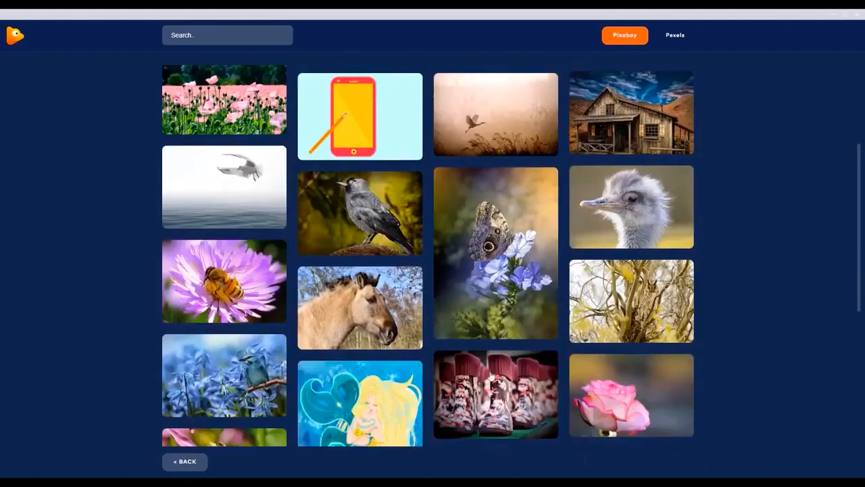
scroll(715, 315, "up", 3)
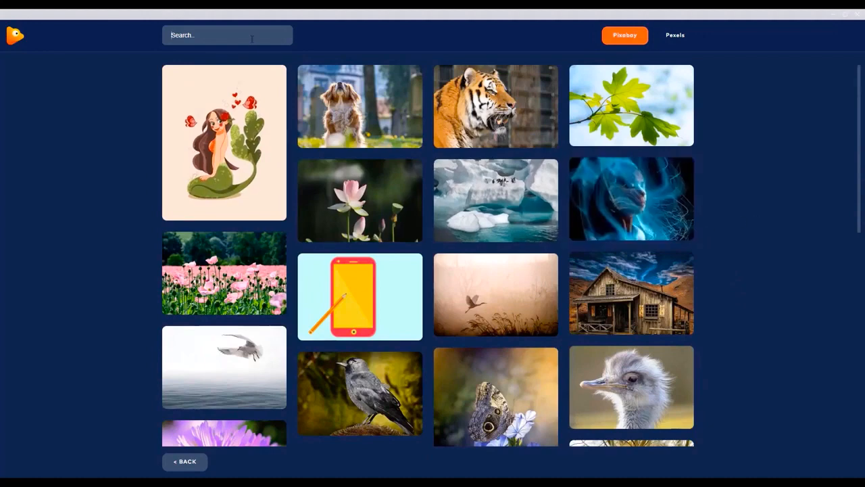
- Search the stock images for "face" and use the black-and-white close-up portrait of a woman
type("face")
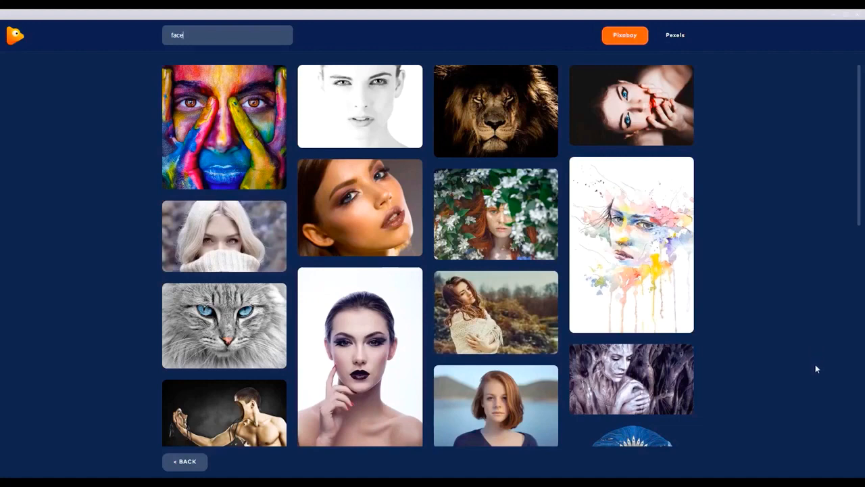
mouse_move(246, 326)
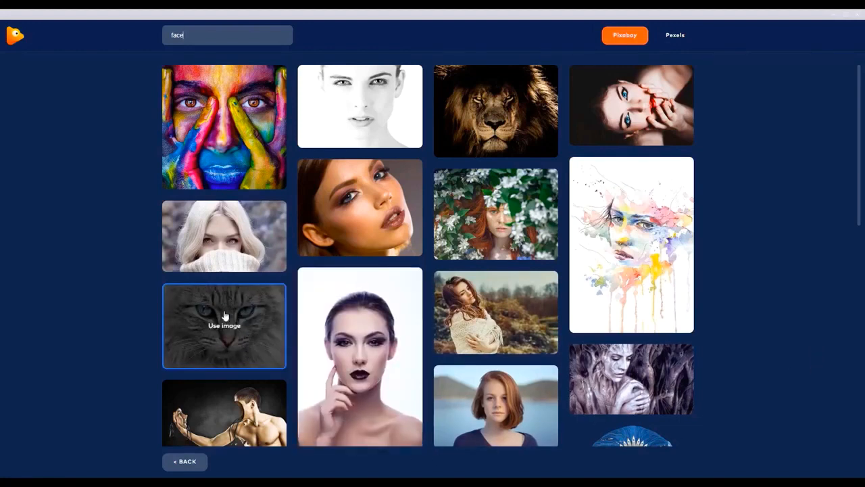
mouse_move(187, 245)
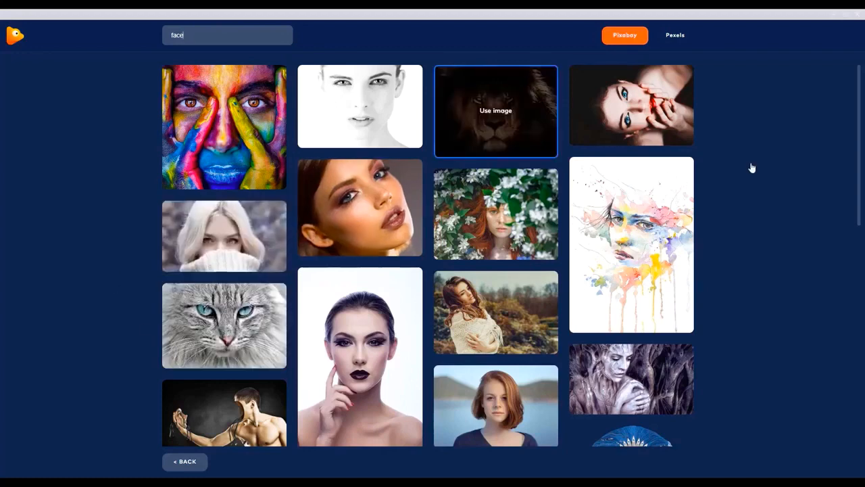
mouse_move(280, 135)
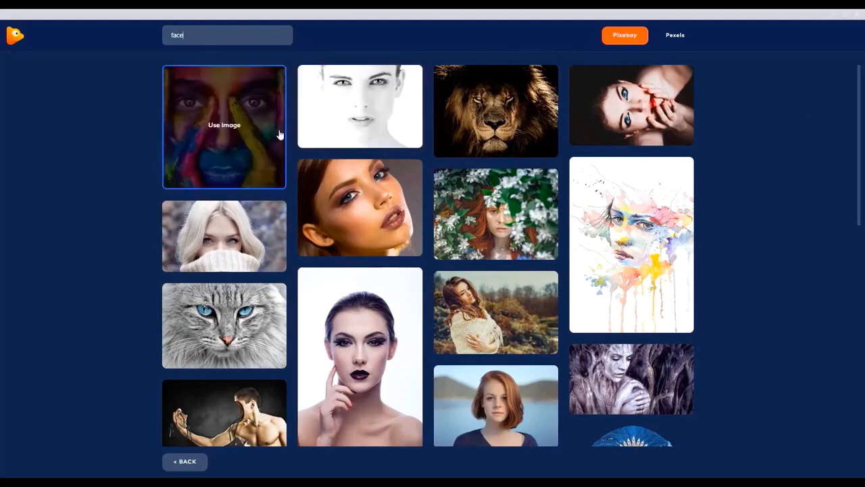
mouse_move(371, 139)
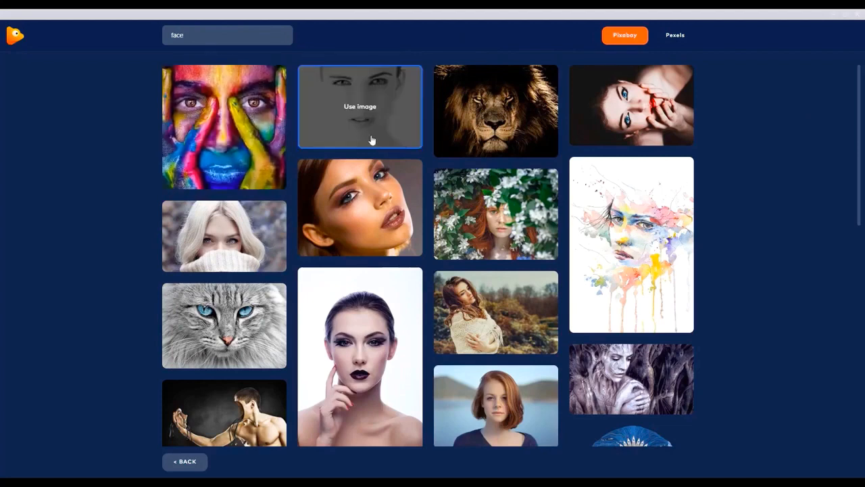
left_click(411, 143)
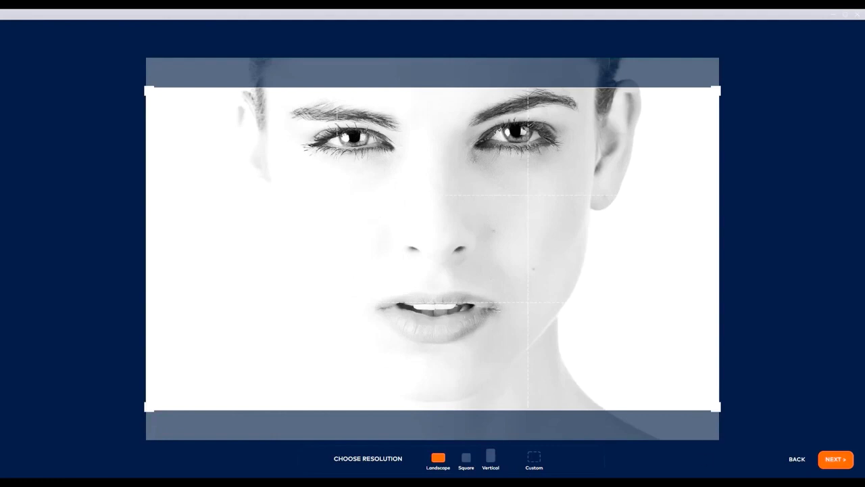
- Try a square crop on the black-and-white portrait and return to the stock images
left_click(465, 462)
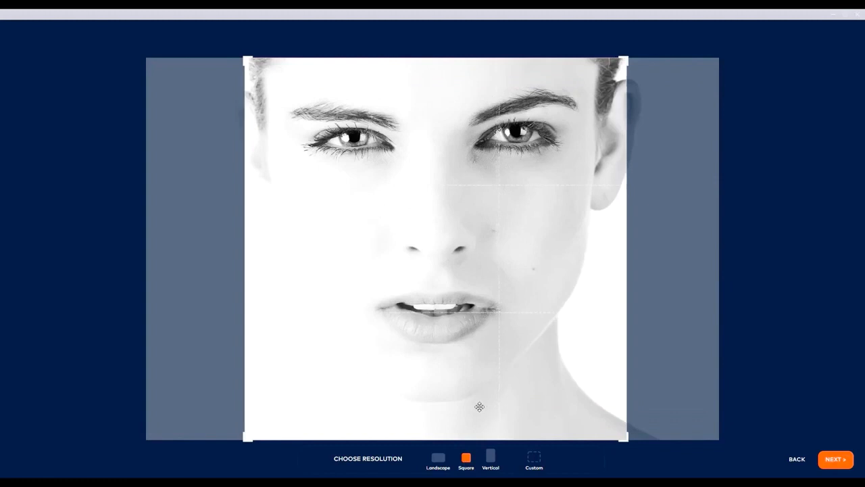
left_click_drag(479, 406, 477, 407)
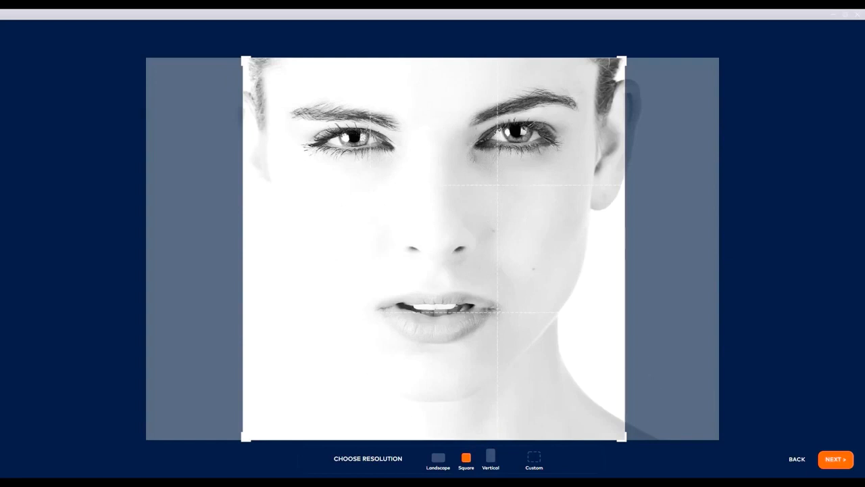
left_click(800, 463)
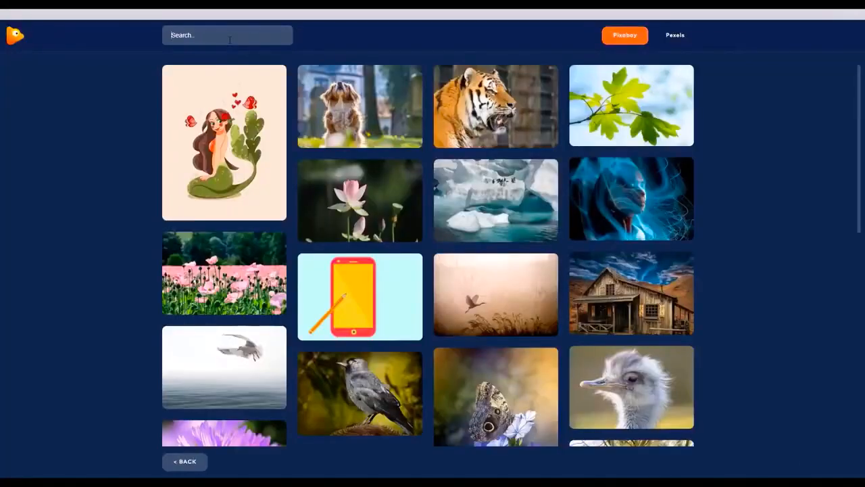
- Search the Pixabay stock photos for "face" again and look through the results for another portrait
type("face")
key("Return")
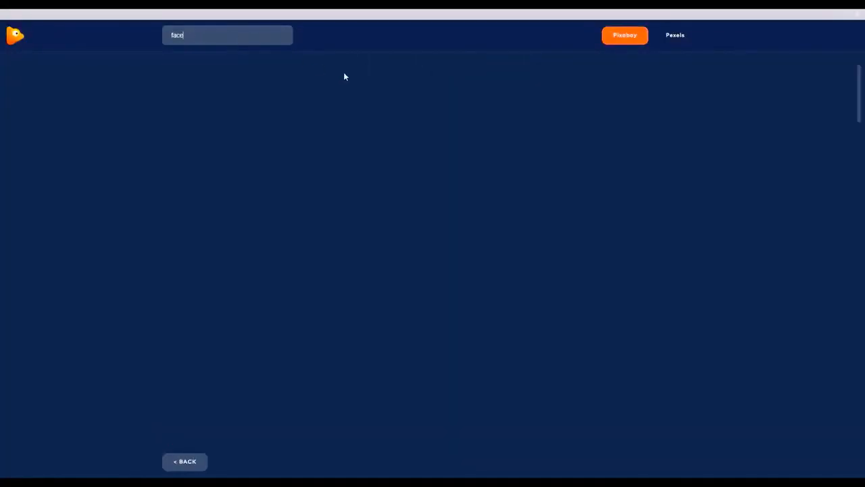
scroll(818, 286, "down", 2)
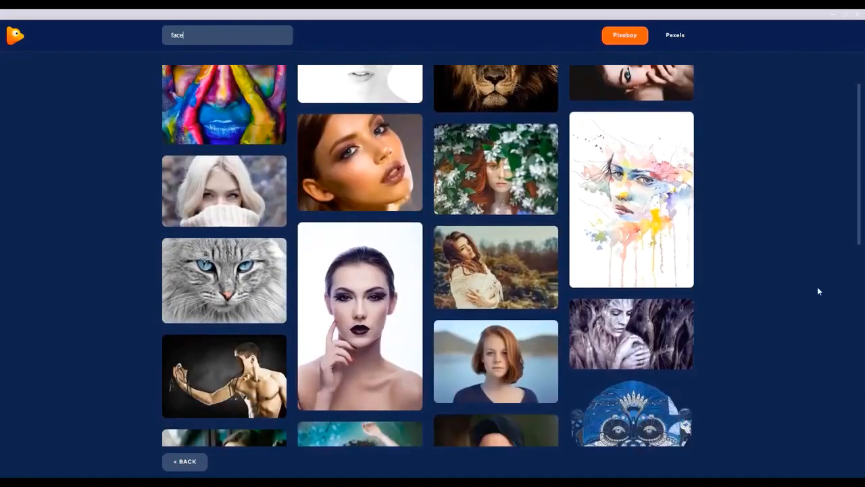
scroll(817, 289, "down", 5)
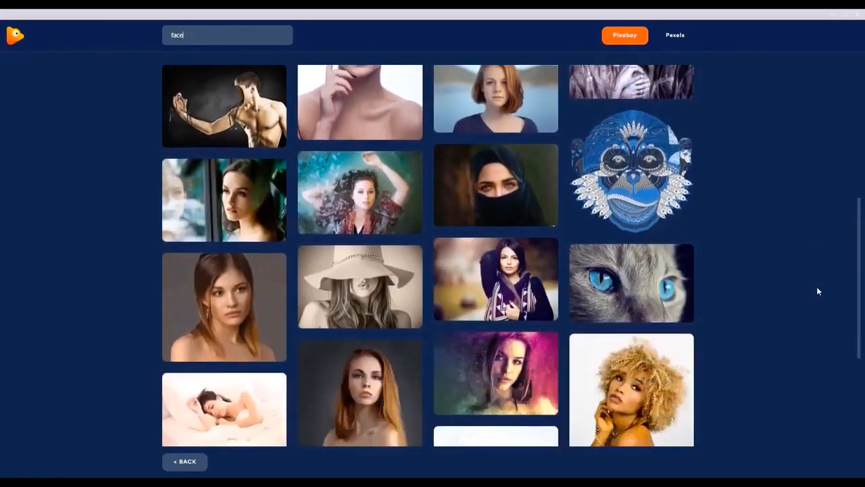
scroll(816, 290, "down", 3)
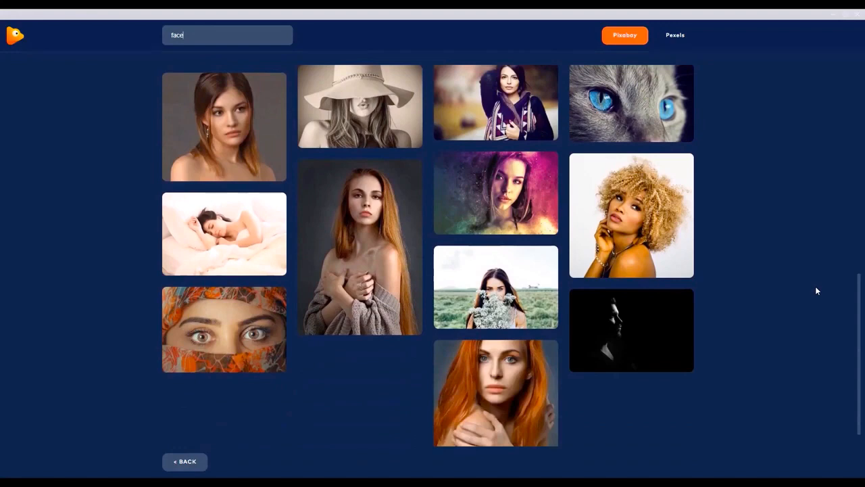
scroll(817, 290, "up", 1)
scroll(811, 289, "up", 8)
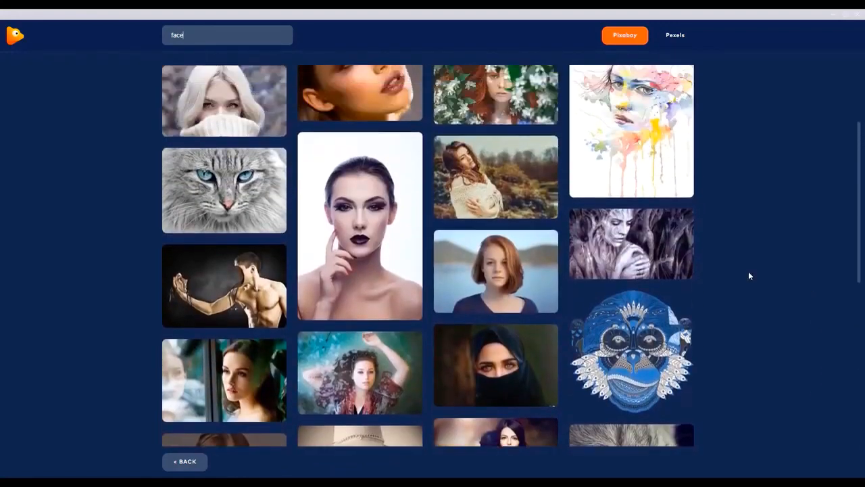
scroll(743, 277, "up", 1)
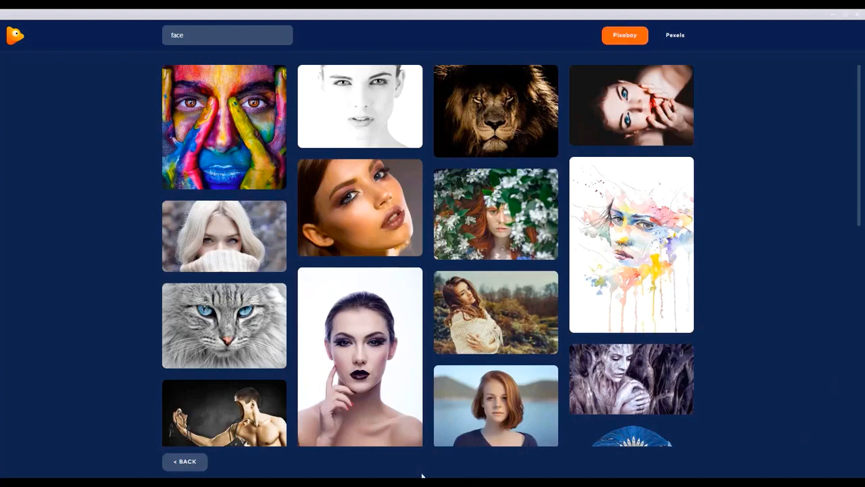
- Use the upright portrait of the woman with dark lipstick and set a square crop shifted slightly upward around her head
scroll(827, 366, "down", 2)
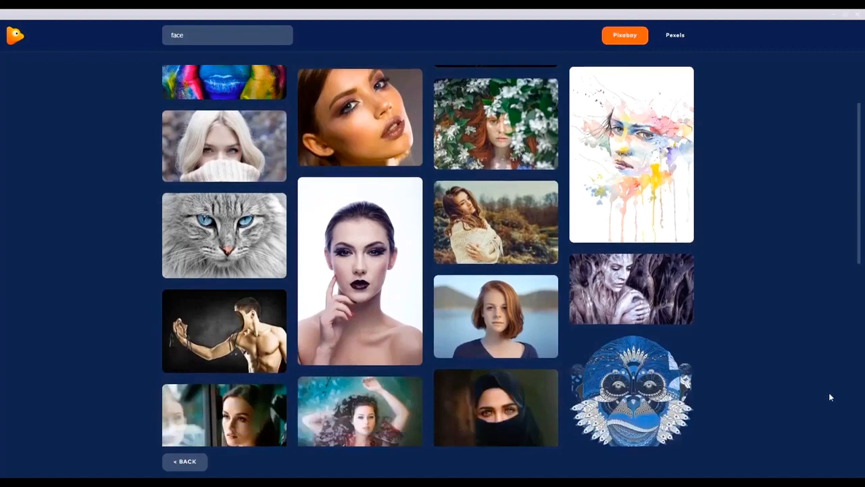
scroll(830, 397, "down", 1)
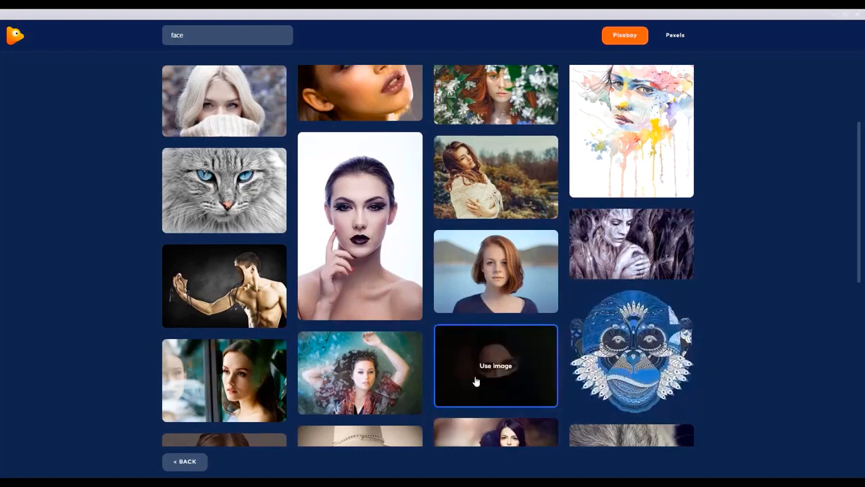
left_click(386, 278)
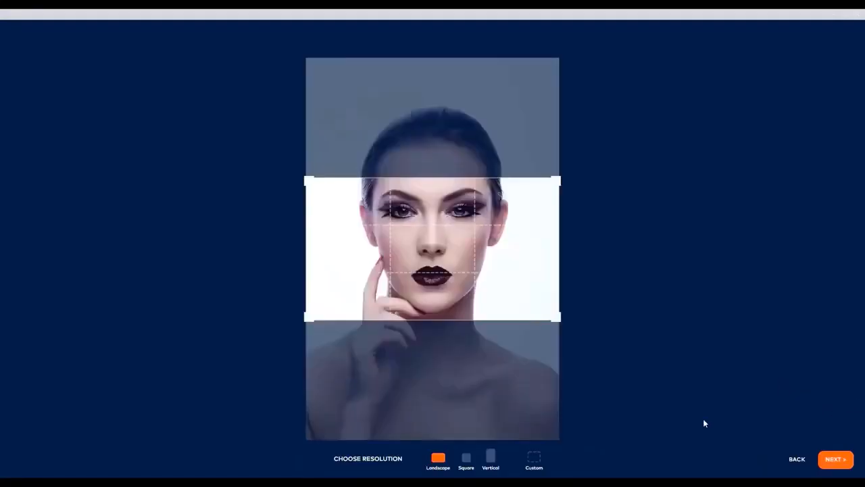
left_click(465, 457)
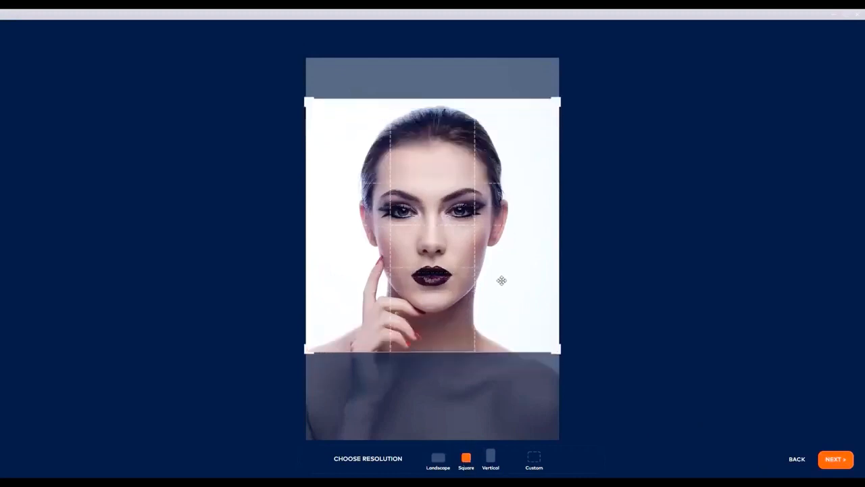
left_click_drag(501, 279, 504, 273)
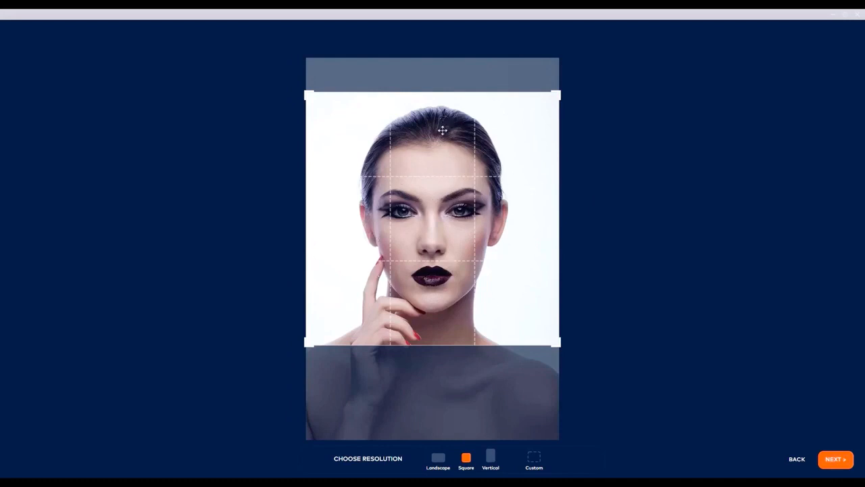
- Go back to the stock images, search Pixabay for "face" again and look through the results for a different picture
left_click(802, 460)
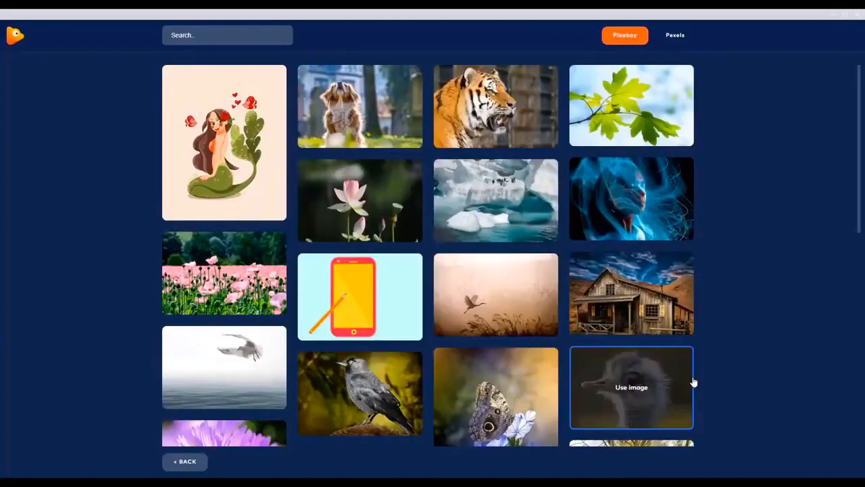
scroll(419, 202, "down", 2)
scroll(385, 182, "up", 2)
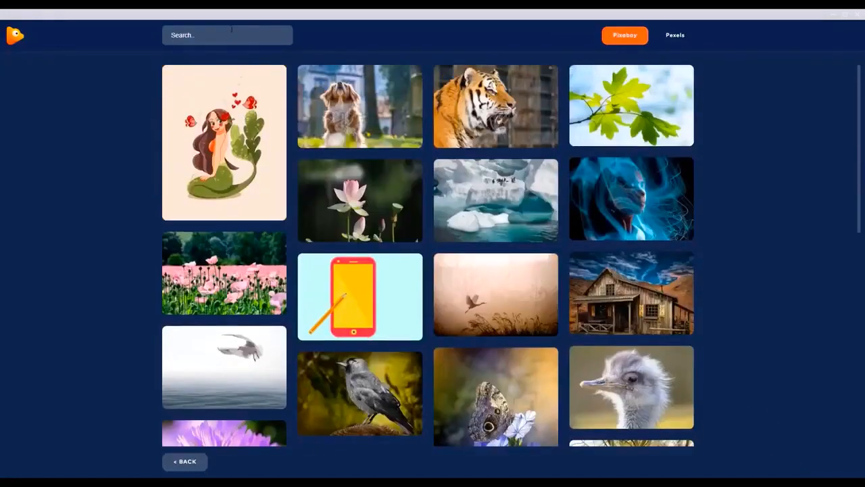
left_click(232, 35)
type("face")
key("Return")
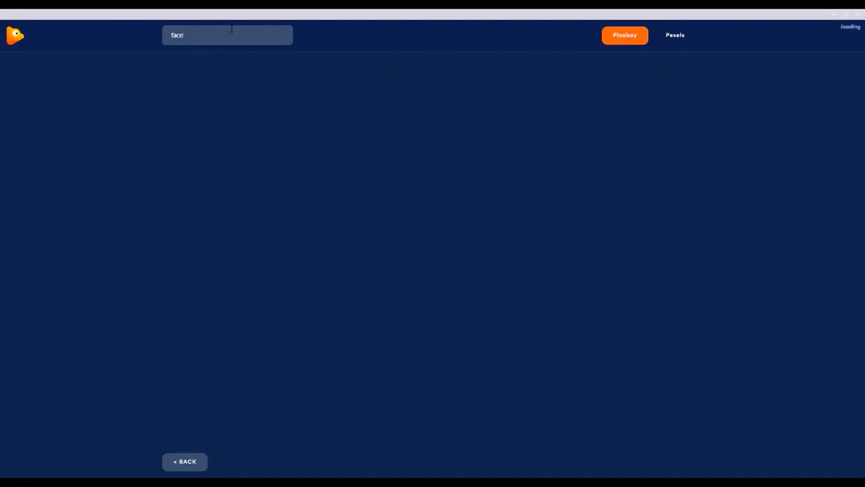
scroll(768, 348, "down", 2)
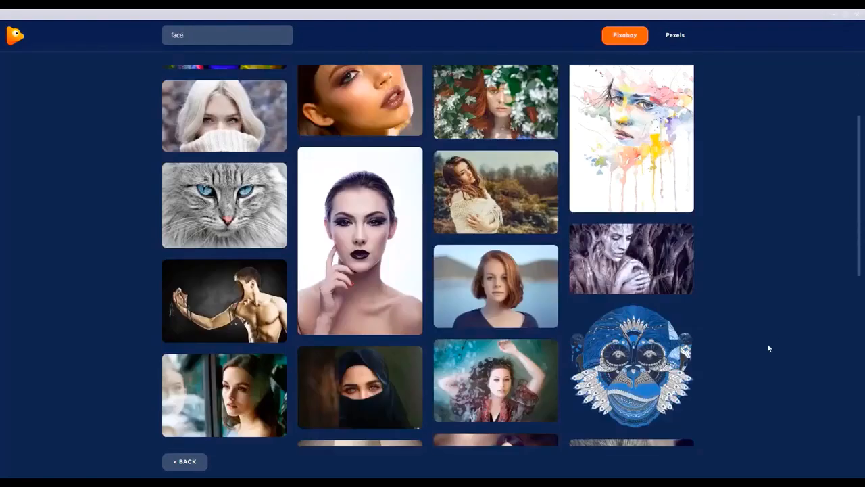
scroll(767, 348, "down", 6)
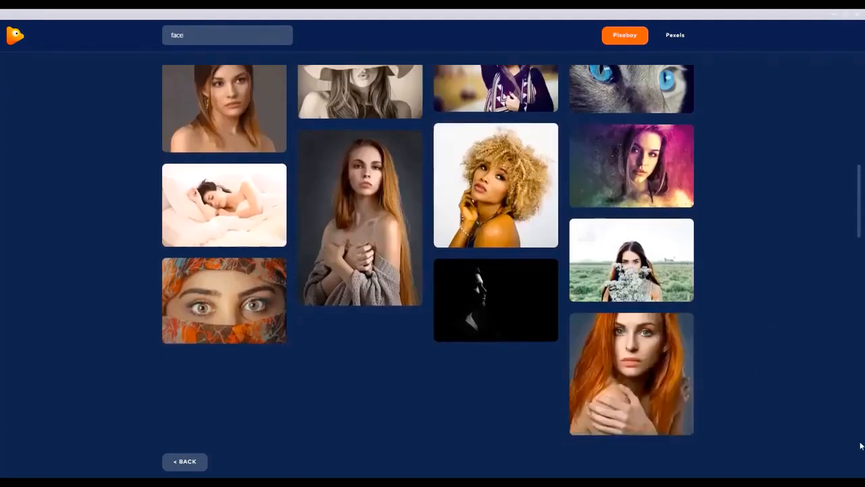
scroll(845, 346, "down", 1)
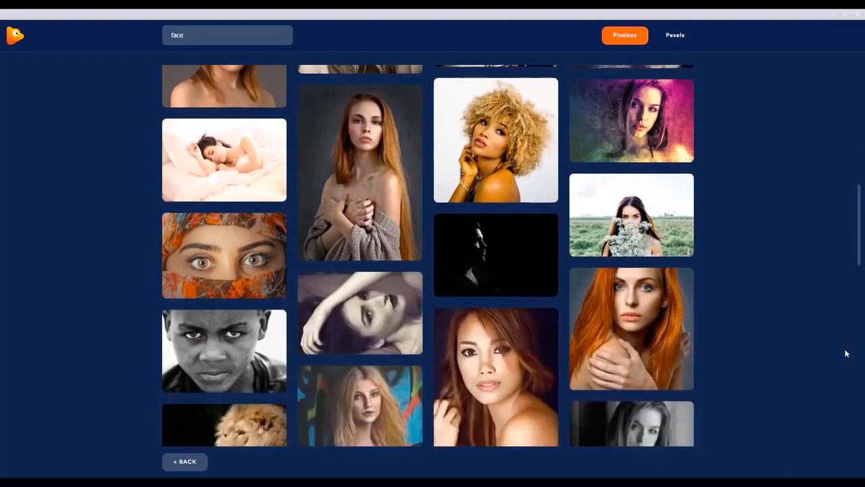
scroll(836, 347, "down", 4)
scroll(816, 337, "down", 4)
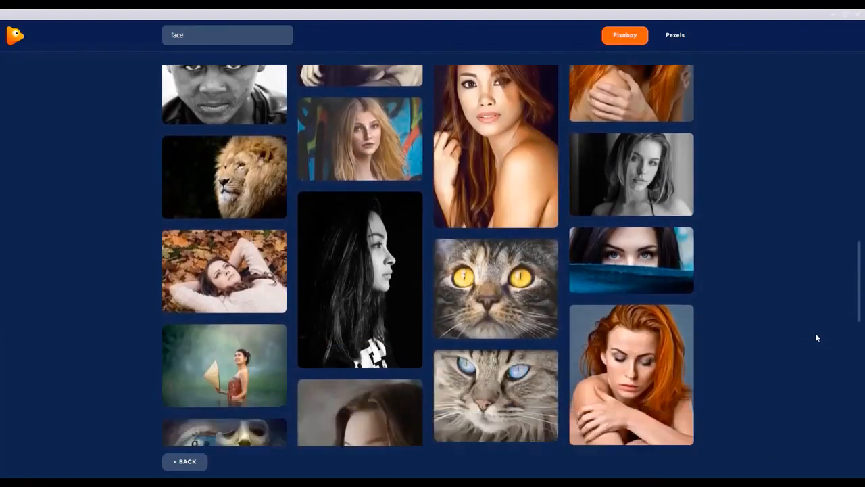
scroll(814, 331, "down", 1)
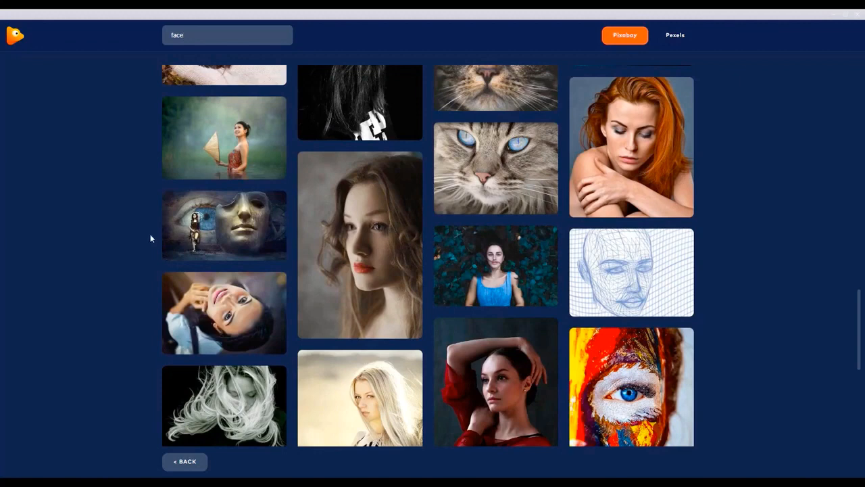
- Try a square crop on the picture of the standing woman beside the giant mask and return to the stock images
mouse_move(224, 239)
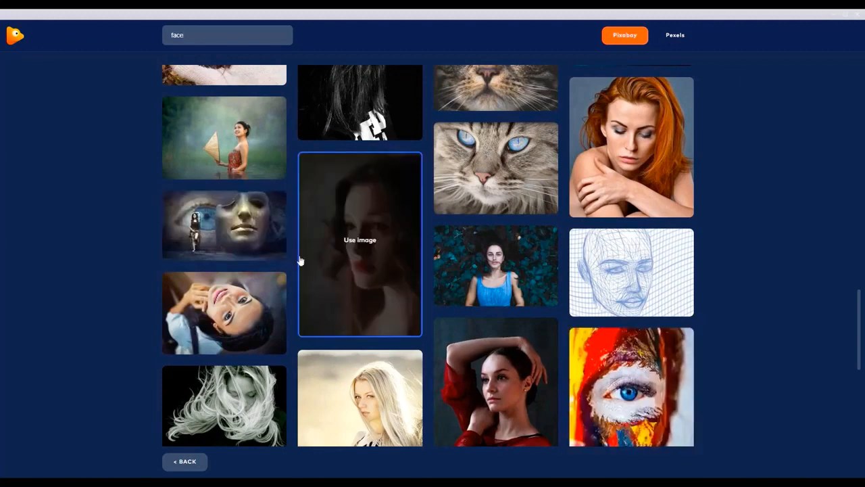
left_click(257, 225)
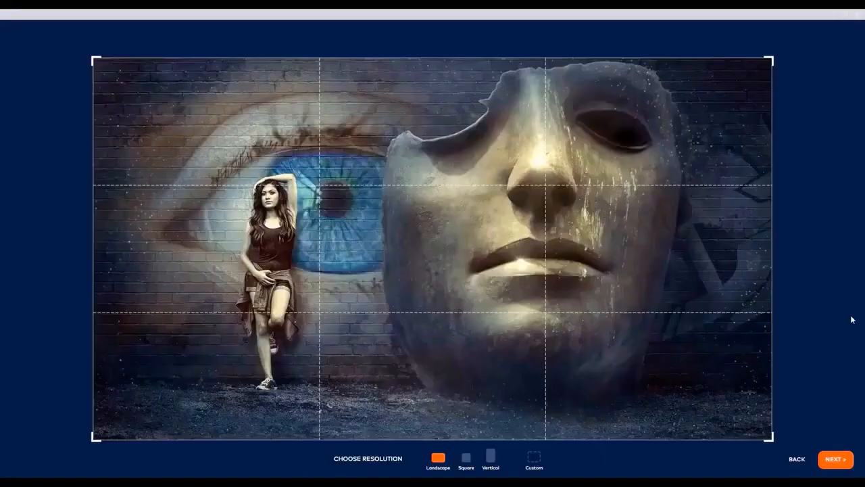
left_click(466, 459)
left_click_drag(517, 396, 429, 400)
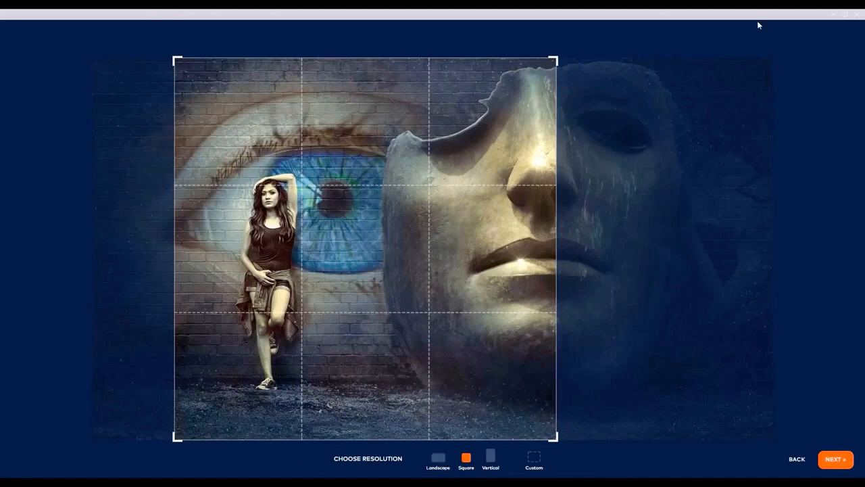
left_click(798, 462)
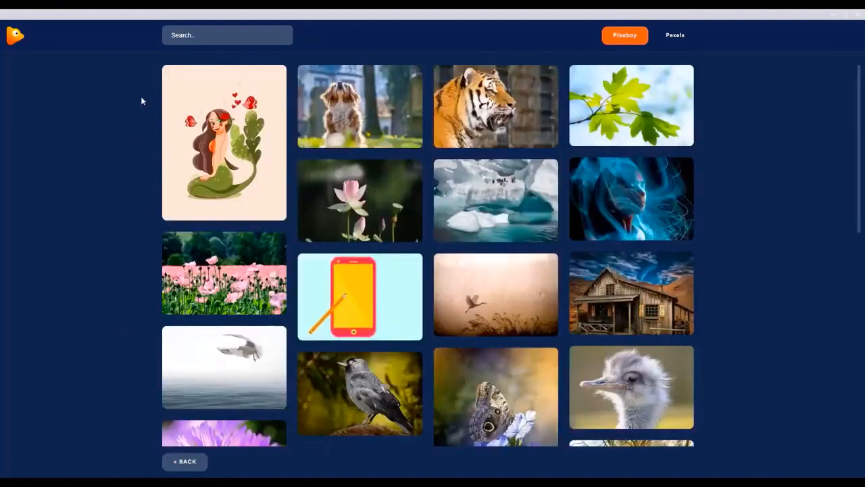
- Search the stock images for "face", use the close-up of the colorfully painted face and open it with a square crop
left_click(198, 33)
type("face")
key("Return")
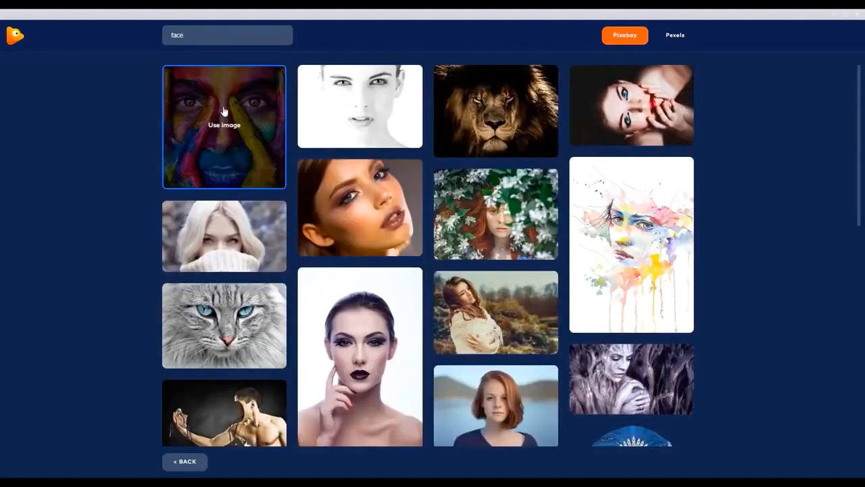
left_click(224, 127)
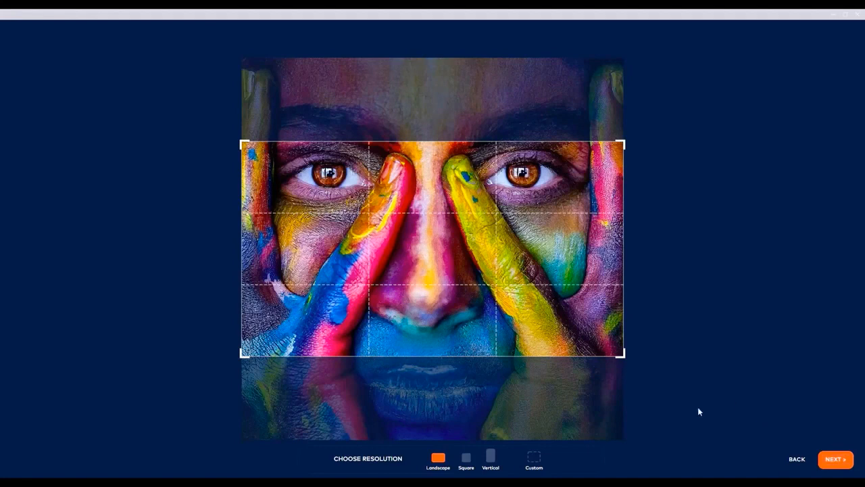
left_click(467, 464)
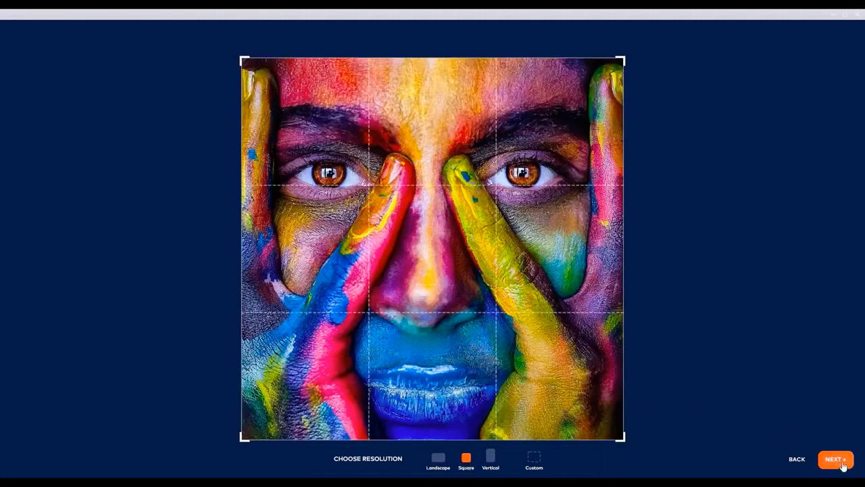
left_click(843, 465)
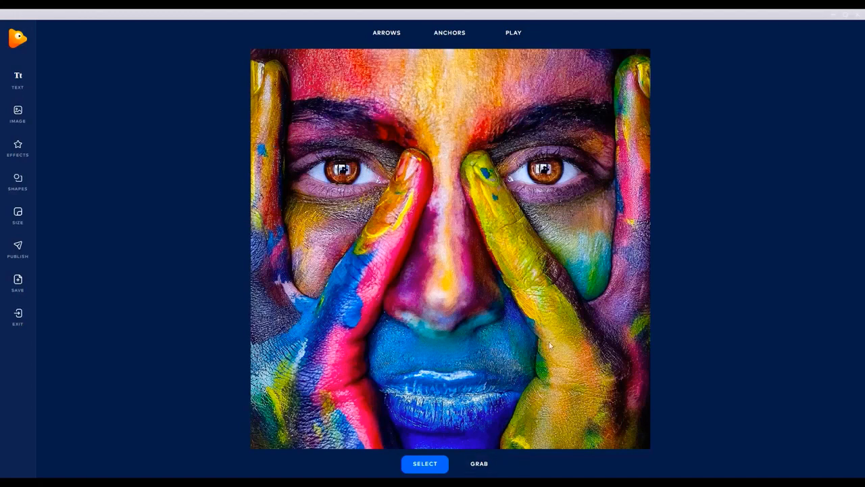
- Place single anchors around the outlines of both eyes on the painted face
mouse_move(460, 33)
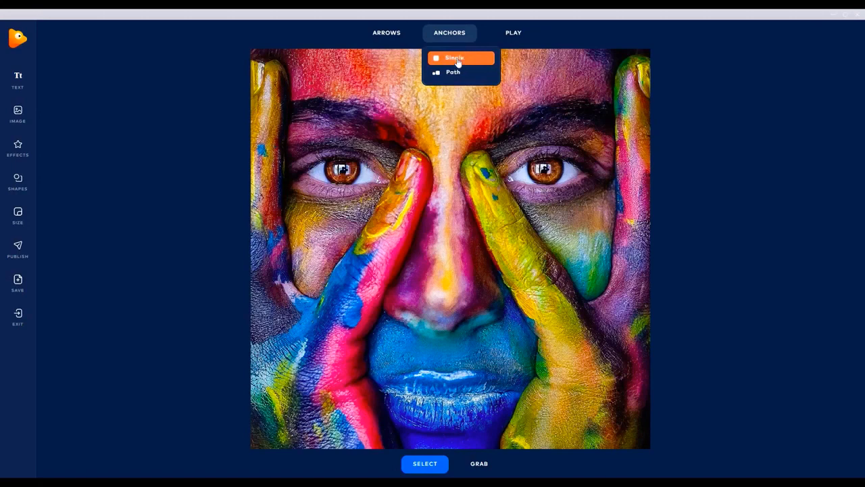
left_click(459, 61)
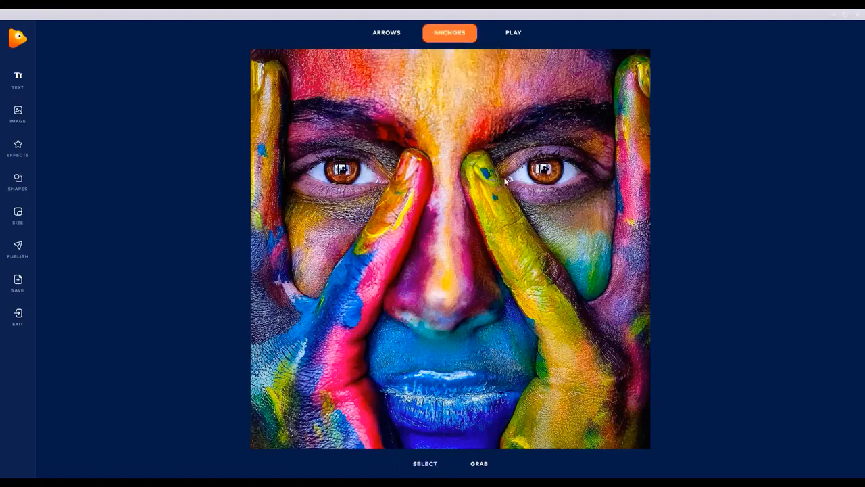
mouse_move(512, 175)
left_mouse_down()
mouse_move(554, 158)
mouse_move(591, 171)
left_mouse_up()
left_click(560, 183)
left_click(547, 185)
left_click(536, 185)
left_click(526, 181)
left_click(377, 167)
left_click(350, 155)
left_click(328, 155)
left_click(305, 172)
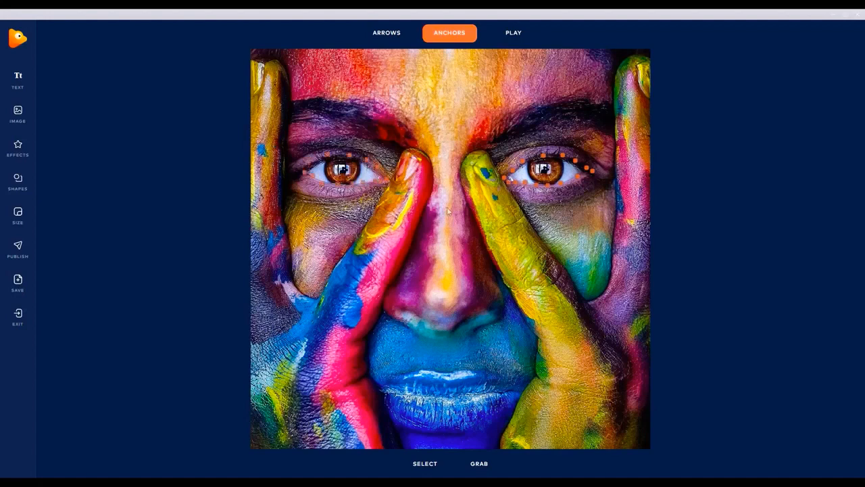
- Place single anchors around the tip and nostrils of the nose
left_click(437, 297)
left_click(474, 296)
left_click(488, 302)
left_click(502, 310)
left_click(495, 320)
left_click(484, 325)
left_click(469, 332)
left_click(383, 303)
left_click(388, 292)
- Outline the blue and pink finger beside the nose with single anchors, down to the base of its outer edge
left_click(426, 206)
left_click(433, 177)
left_click(413, 148)
left_click(365, 225)
left_click(354, 240)
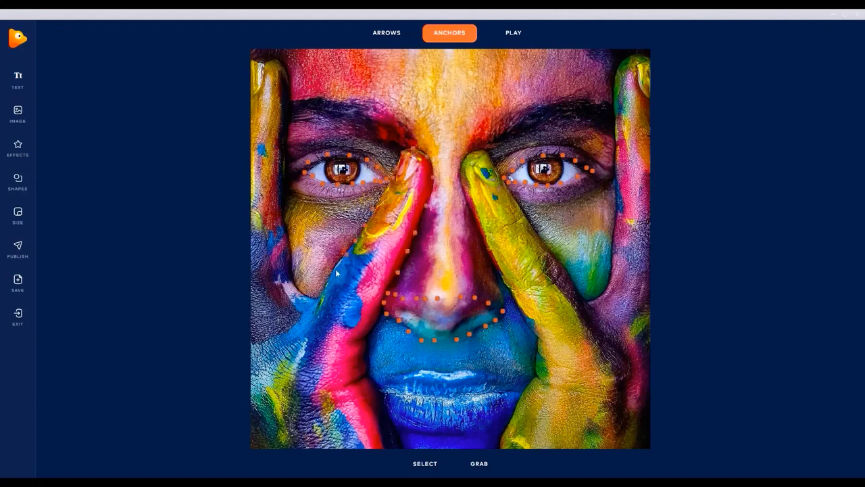
left_click(334, 271)
left_click(326, 284)
left_click(316, 296)
- Place single anchors up the inner edge of the hand on the image's left side, past the eyebrow to the fingertip
left_click(287, 265)
left_click(286, 245)
left_click(283, 222)
left_click(280, 198)
left_click(284, 174)
left_click(285, 154)
left_click(284, 131)
left_click(289, 104)
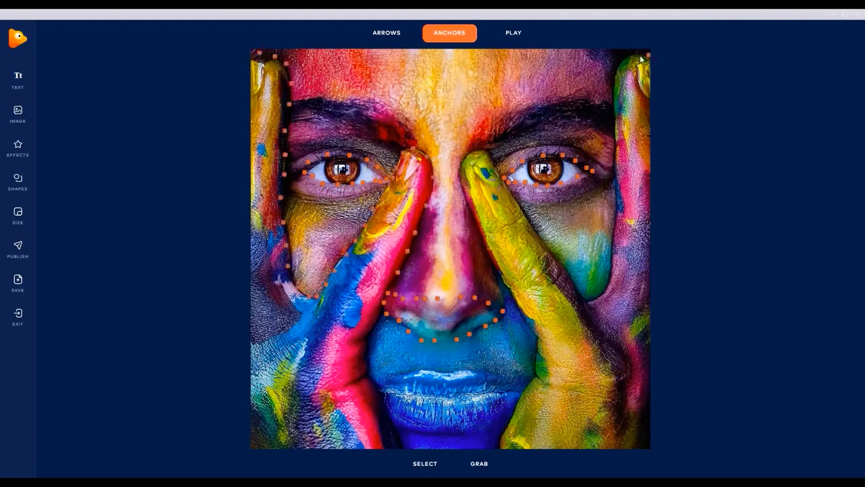
- Place single anchors down the inner edge of the outer finger on the image's right side, from fingertip to cheek
left_click(616, 119)
left_click(615, 140)
left_click(615, 159)
left_click(617, 179)
left_click(618, 202)
left_click(615, 220)
left_click(615, 238)
left_click(614, 250)
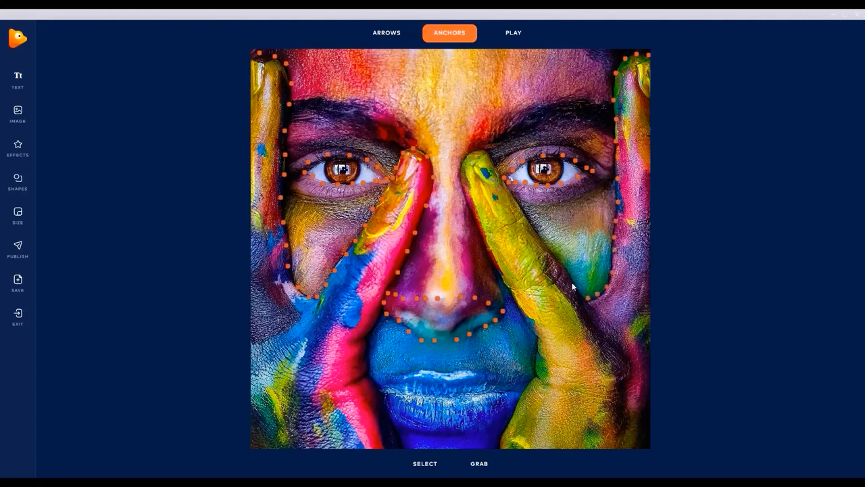
- Outline the yellow finger beside the nose with single anchors along both edges and around its tip
left_click(546, 242)
left_click(533, 224)
left_click(523, 209)
left_click(511, 194)
left_click(495, 165)
left_click(487, 153)
left_click(473, 150)
left_click(464, 188)
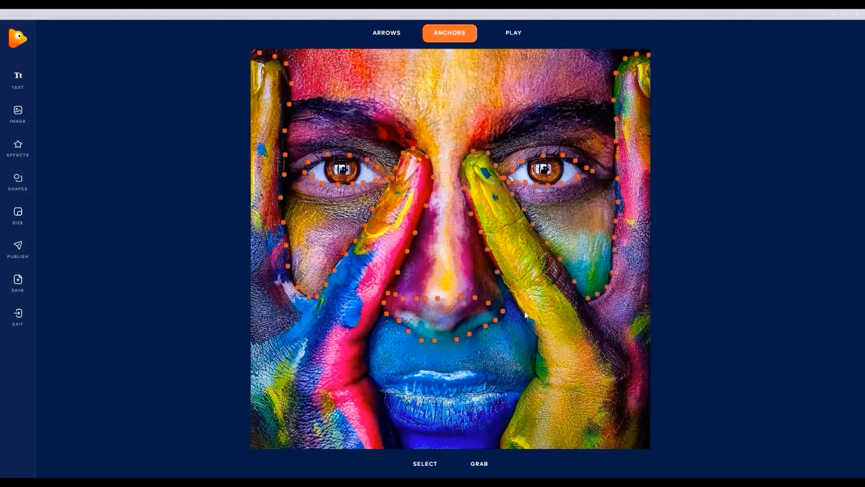
- Place single anchors along the inner edges of both hands, on either side of the mouth
left_click(536, 355)
left_click(532, 391)
left_click(517, 412)
left_click(503, 445)
left_click(383, 438)
left_click(377, 409)
left_click(376, 392)
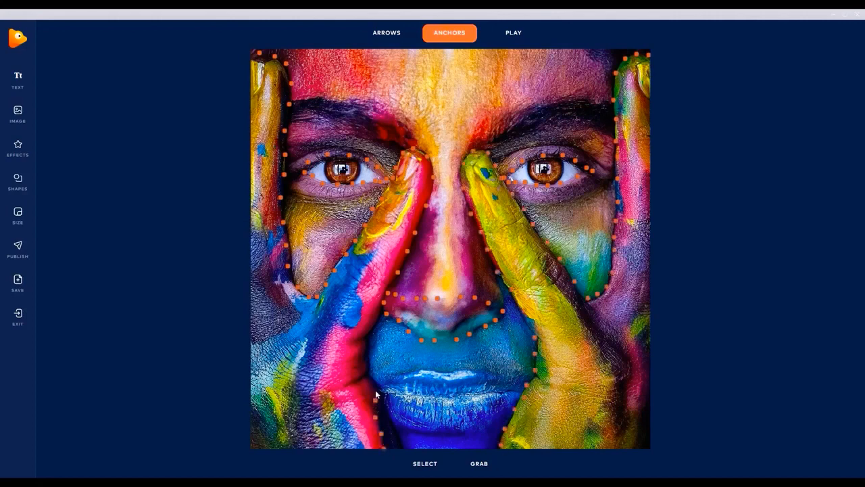
left_click(376, 376)
left_click(369, 356)
left_click(372, 343)
left_click(376, 331)
left_click(381, 316)
- Place single anchors along the upper lip, the line between the lips and the lower edge of the bottom lip
left_click_drag(389, 397, 519, 388)
mouse_move(441, 375)
left_mouse_down()
mouse_move(476, 369)
mouse_move(519, 390)
left_mouse_up()
left_click_drag(436, 376, 384, 382)
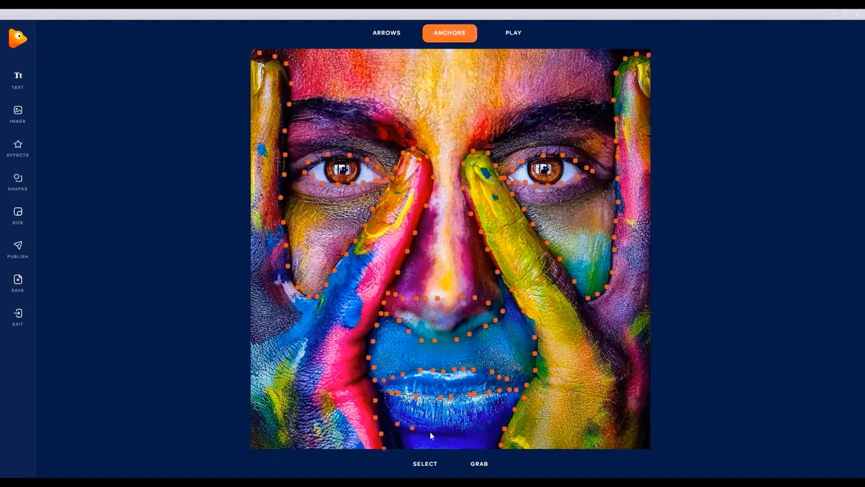
left_click(474, 430)
left_click(484, 428)
left_click(494, 421)
left_click(502, 413)
left_click(508, 407)
left_click(519, 400)
- Draw five short single motion arrows pointing down across the forehead
left_click(391, 33)
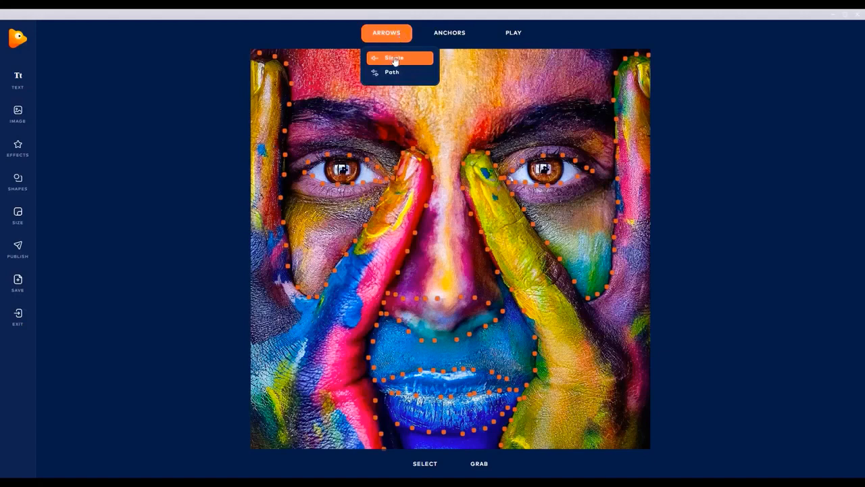
left_click(396, 62)
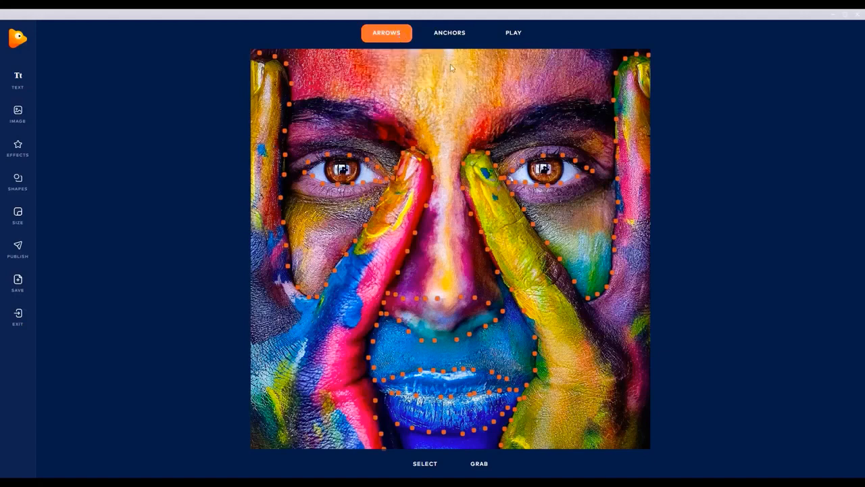
left_click_drag(451, 67, 446, 104)
left_click_drag(517, 65, 515, 85)
left_click_drag(553, 59, 553, 85)
left_click_drag(378, 65, 380, 88)
left_click_drag(336, 67, 347, 86)
- Select the five single arrows on the forehead with the Arrows & Anchors selection and delete them
left_click(426, 464)
left_click(435, 443)
mouse_move(425, 465)
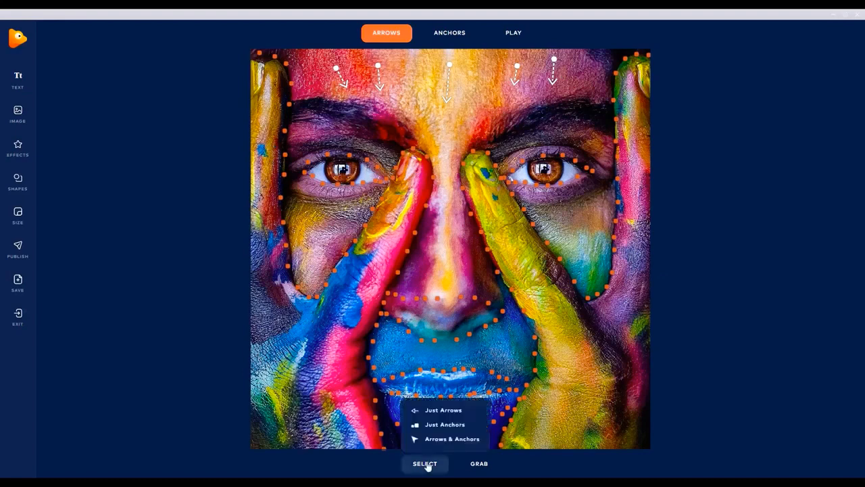
left_click(443, 439)
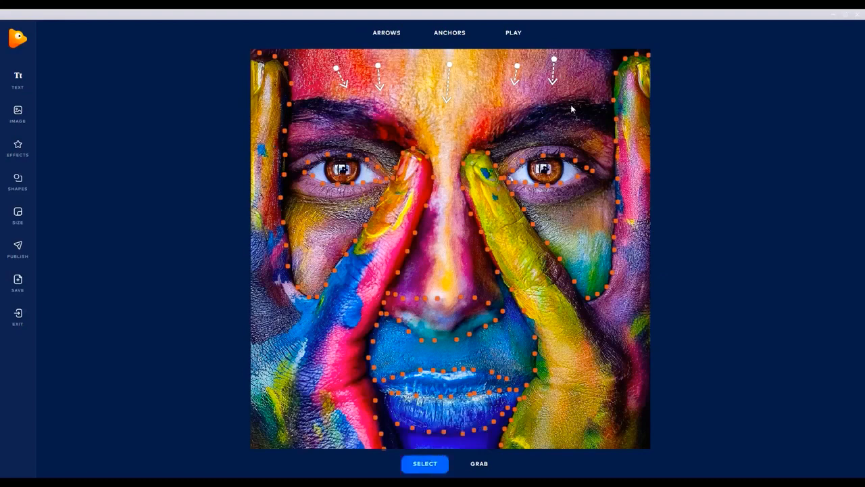
left_click_drag(584, 85, 323, 59)
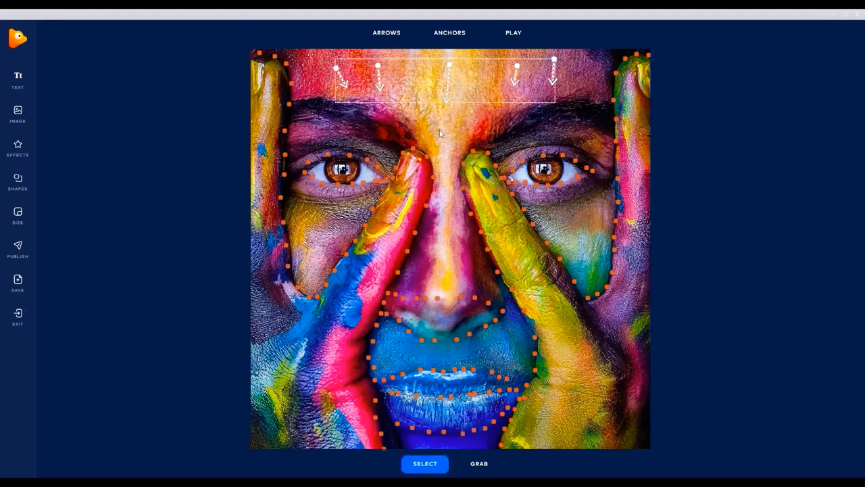
key("Delete")
- Draw three path arrows running from the top of the forehead down the bridge of the nose to just above its tip
mouse_move(393, 36)
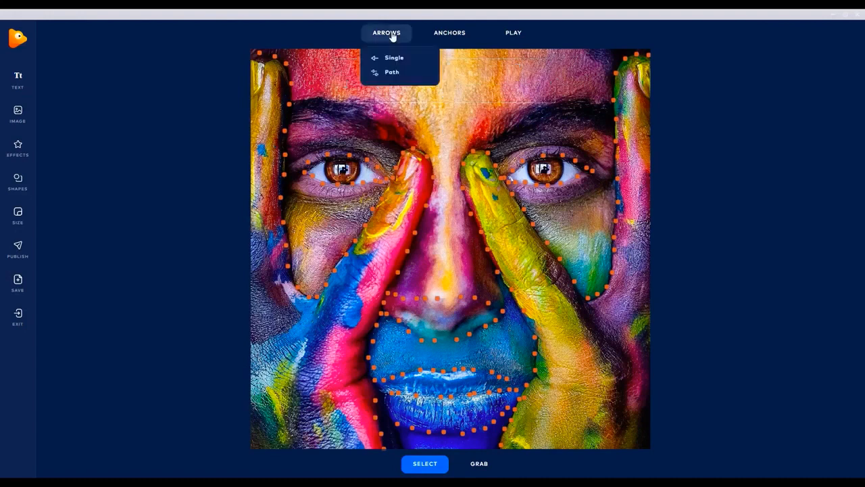
left_click(393, 75)
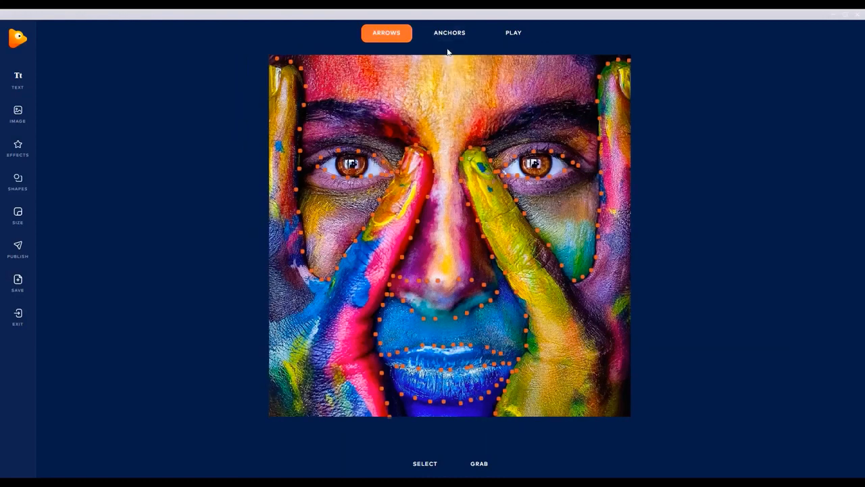
mouse_move(446, 56)
left_mouse_down()
mouse_move(440, 256)
mouse_move(452, 273)
left_mouse_up()
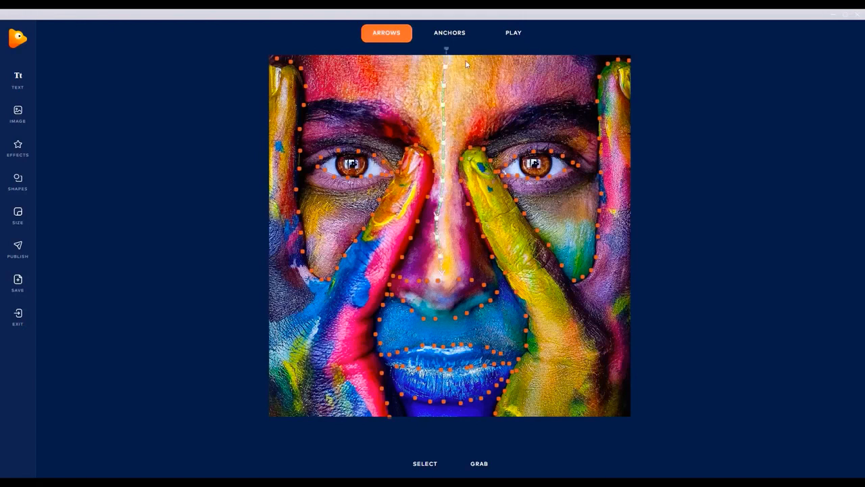
mouse_move(466, 61)
left_mouse_down()
mouse_move(452, 152)
mouse_move(463, 275)
left_mouse_up()
mouse_move(422, 69)
left_mouse_down()
mouse_move(437, 177)
mouse_move(421, 270)
left_mouse_up()
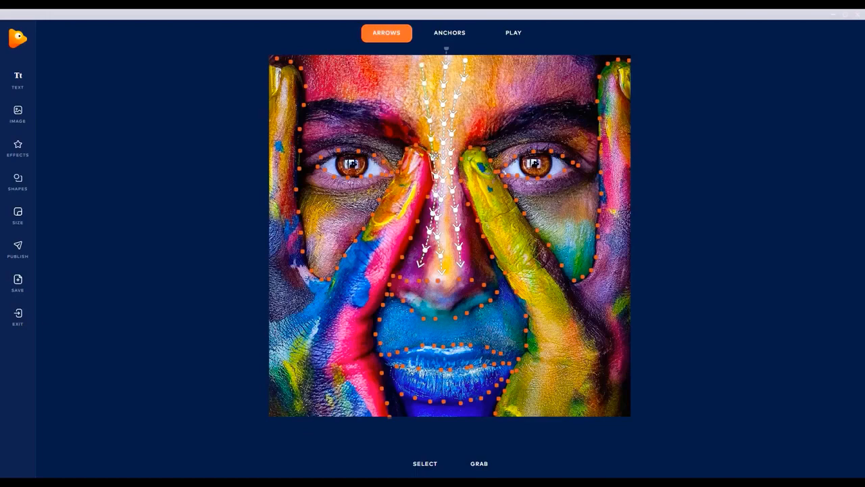
scroll(433, 156, "up", 3)
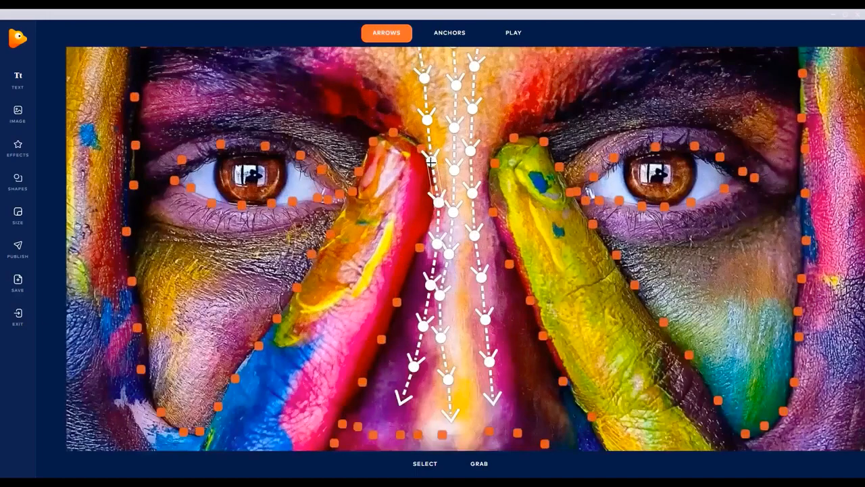
- Shift the upper points of the nose path arrow beside the red finger inward, away from the fingertip
left_click_drag(431, 162, 440, 161)
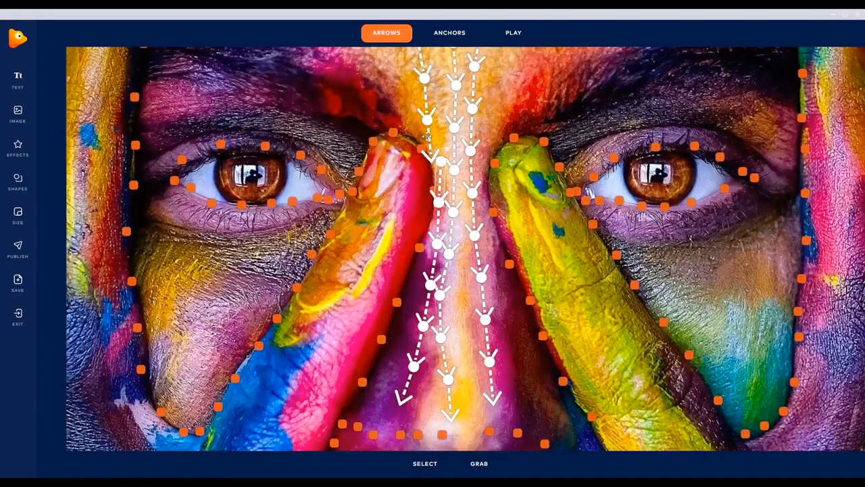
left_click_drag(427, 120, 432, 91)
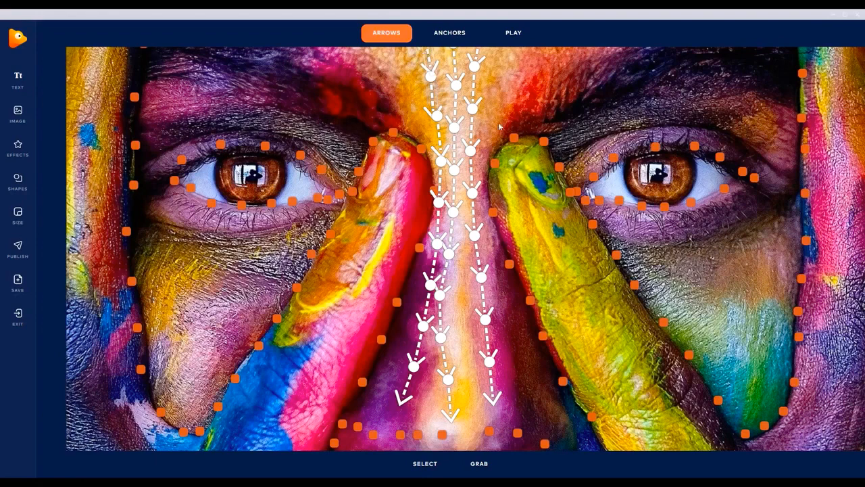
- Draw three path arrows along each eyebrow, curving outward from the top of the nose to the temples
scroll(588, 132, "down", 3)
scroll(588, 132, "down", 3)
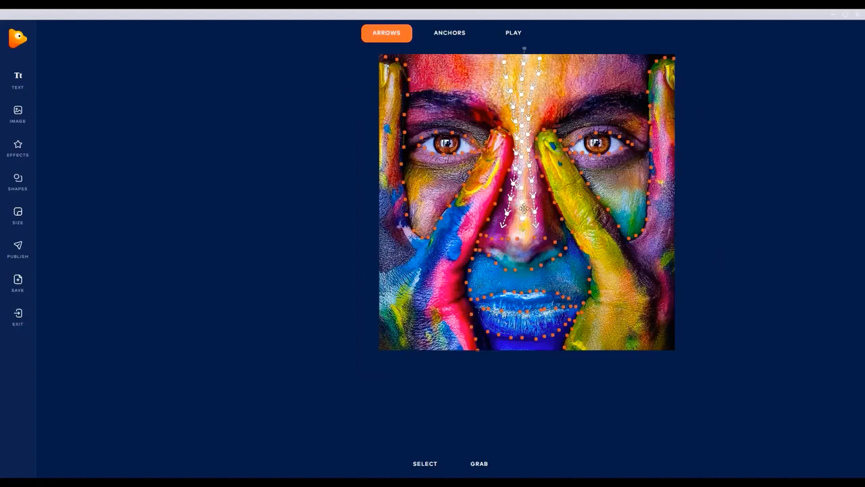
scroll(524, 215, "up", 1)
scroll(524, 215, "up", 2)
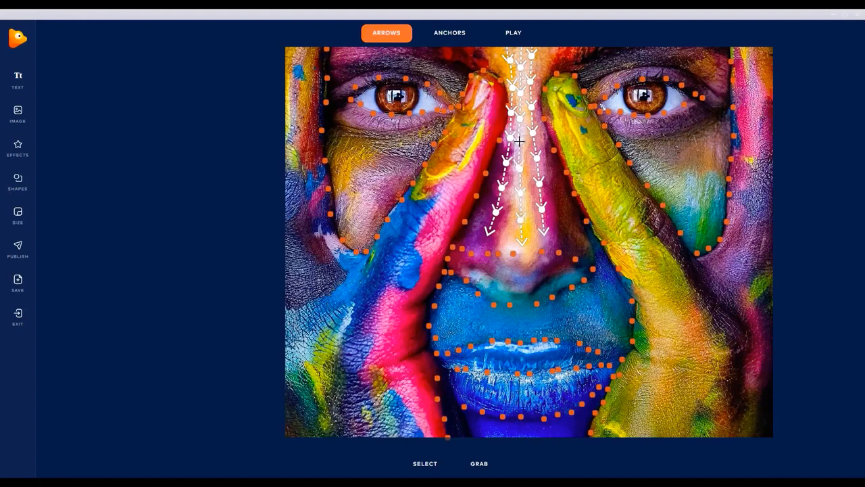
scroll(659, 160, "down", 3)
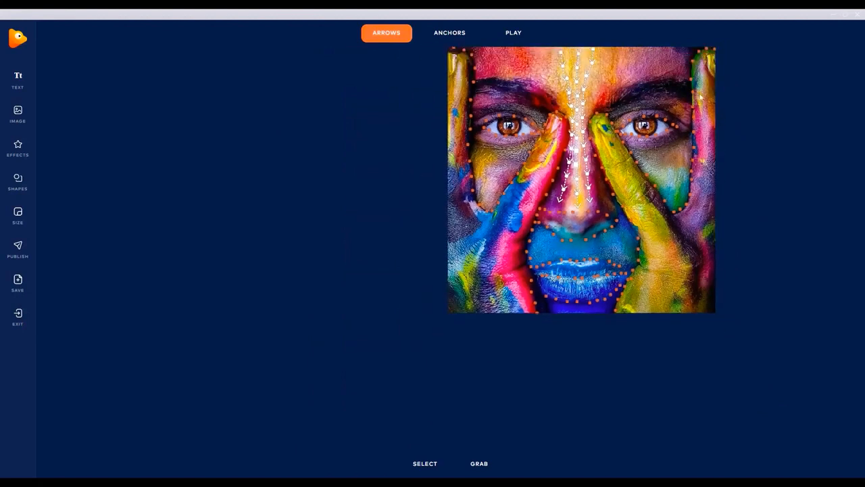
left_click(479, 463)
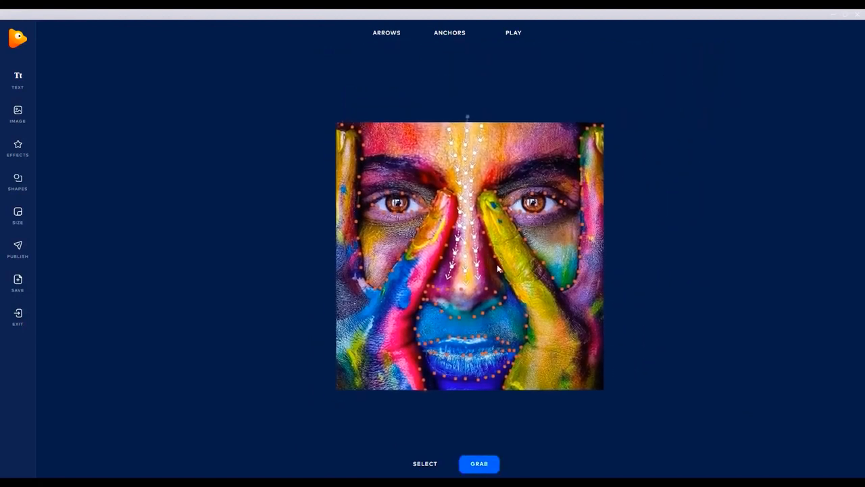
left_click(400, 30)
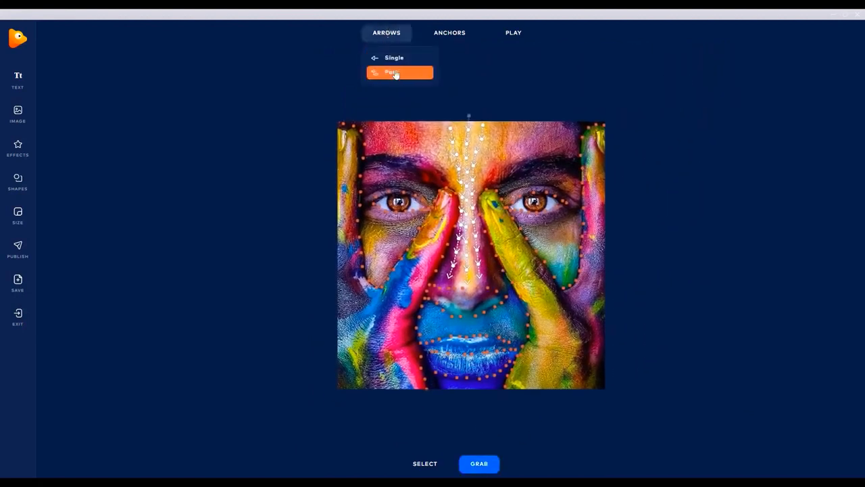
left_click(395, 72)
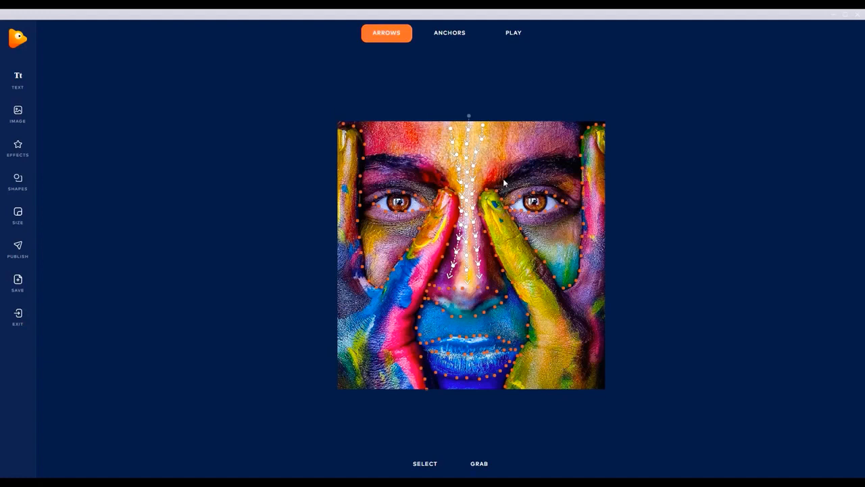
left_click_drag(498, 183, 580, 164)
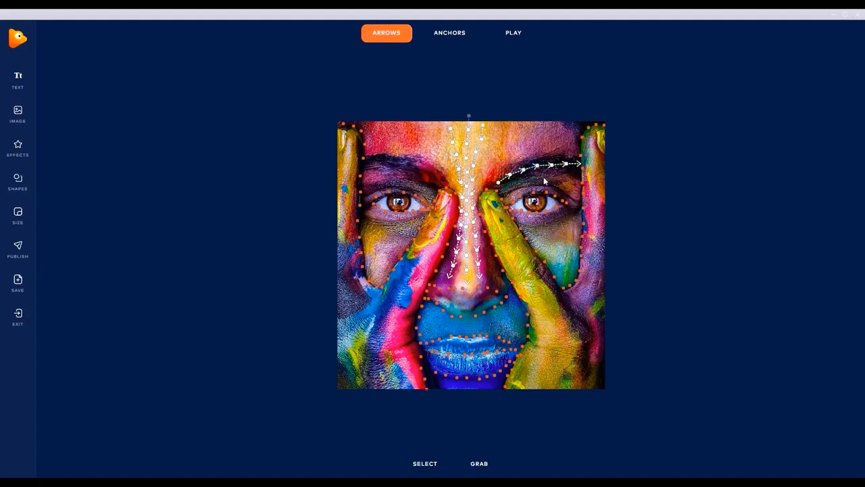
left_click_drag(503, 188, 578, 179)
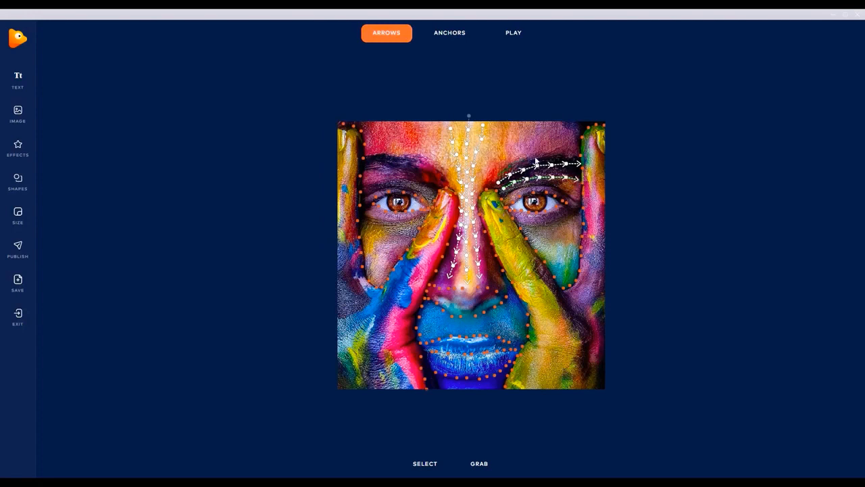
left_click_drag(578, 158, 578, 155)
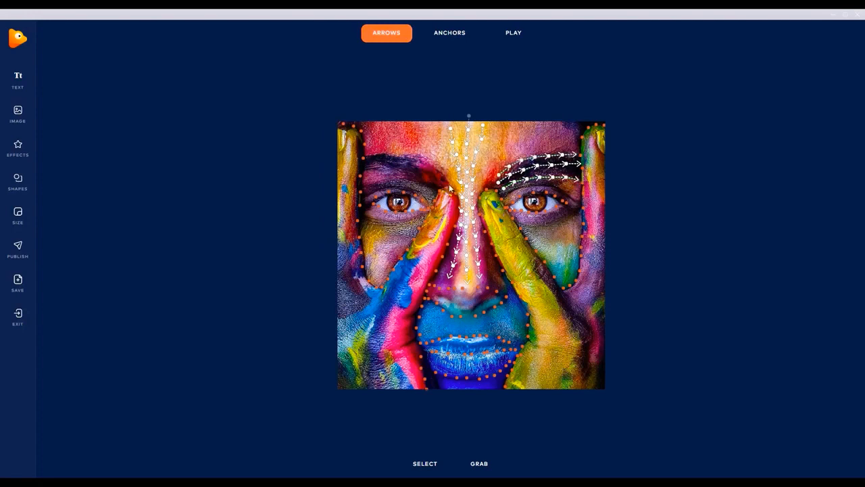
left_click_drag(450, 181, 369, 148)
mouse_move(437, 183)
left_mouse_down()
mouse_move(370, 164)
mouse_move(395, 173)
mouse_move(363, 164)
left_mouse_up()
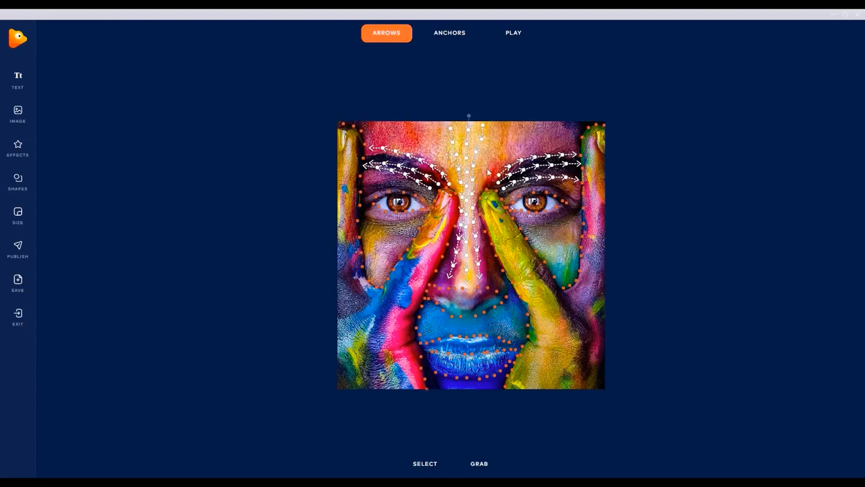
- Draw path arrows fanning outward and upward from the centre across both halves of the forehead
mouse_move(491, 176)
left_mouse_down()
mouse_move(509, 158)
mouse_move(574, 141)
left_mouse_up()
mouse_move(487, 175)
left_mouse_down()
mouse_move(507, 144)
mouse_move(554, 132)
left_mouse_up()
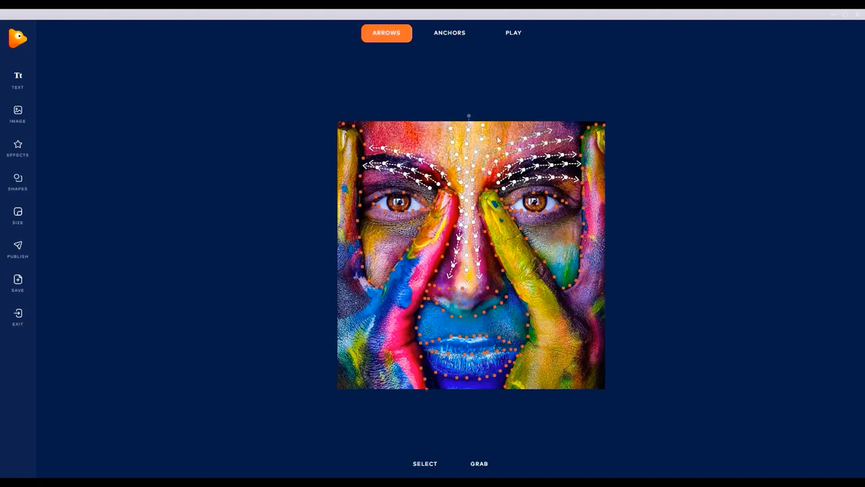
left_click_drag(497, 140, 536, 121)
left_click_drag(434, 150, 373, 130)
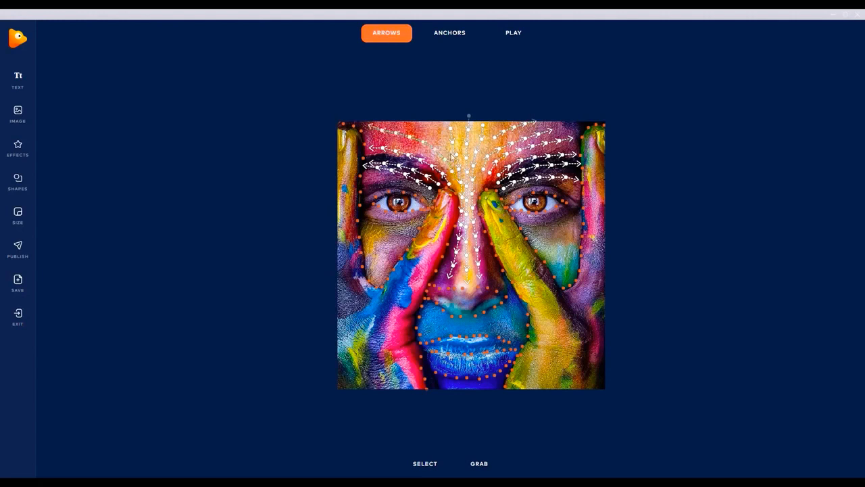
left_click_drag(451, 155, 399, 116)
- Draw outward path arrows above the eye beside the red finger and across both cheeks below the eyes
scroll(425, 220, "up", 1)
left_click_drag(411, 223, 357, 215)
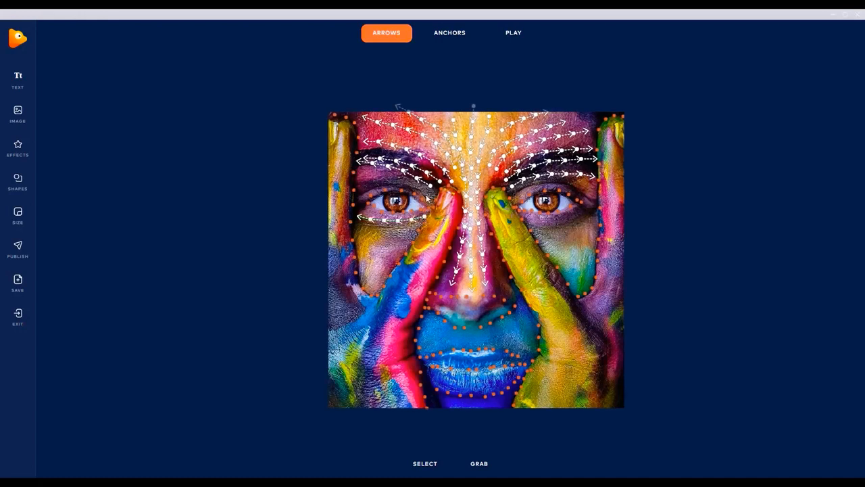
left_click_drag(421, 194, 359, 181)
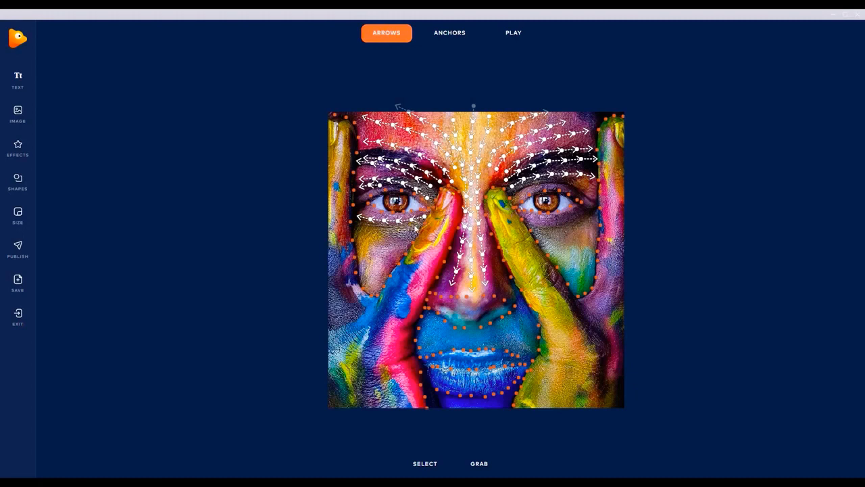
mouse_move(413, 230)
left_mouse_down()
mouse_move(360, 232)
mouse_move(408, 238)
mouse_move(360, 241)
mouse_move(403, 250)
mouse_move(373, 252)
mouse_move(396, 258)
mouse_move(362, 266)
mouse_move(388, 271)
mouse_move(365, 277)
left_mouse_up()
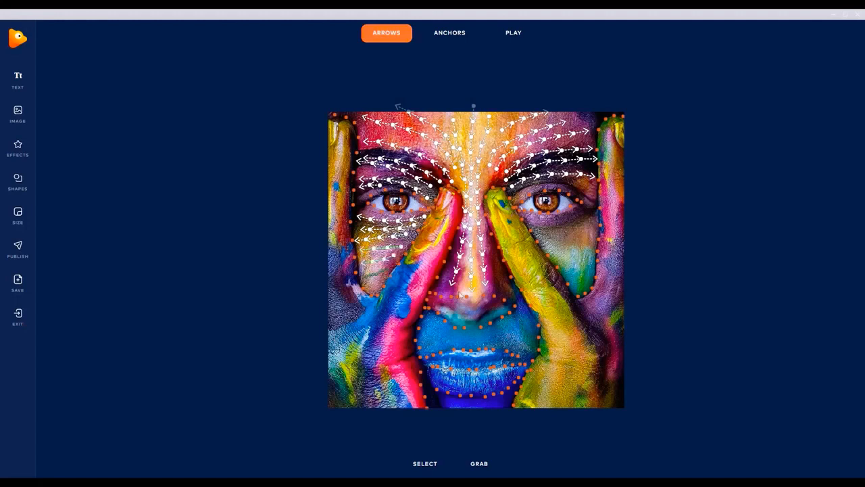
mouse_move(541, 228)
left_mouse_down()
mouse_move(581, 232)
mouse_move(598, 227)
mouse_move(573, 222)
mouse_move(595, 219)
left_mouse_up()
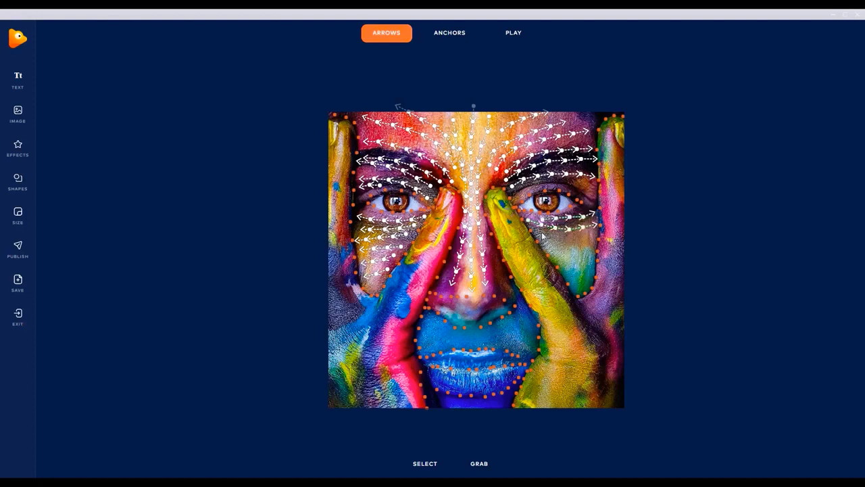
mouse_move(539, 234)
left_mouse_down()
mouse_move(594, 242)
mouse_move(548, 244)
mouse_move(596, 256)
mouse_move(560, 259)
mouse_move(592, 271)
mouse_move(566, 271)
mouse_move(587, 281)
left_mouse_up()
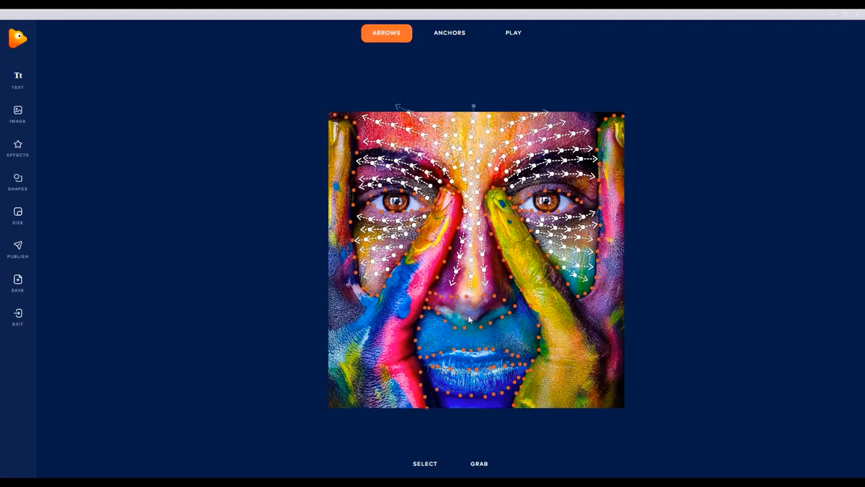
- Draw five path arrows running up the yellow hand from the wrist toward the index fingertip
scroll(467, 319, "down", 1)
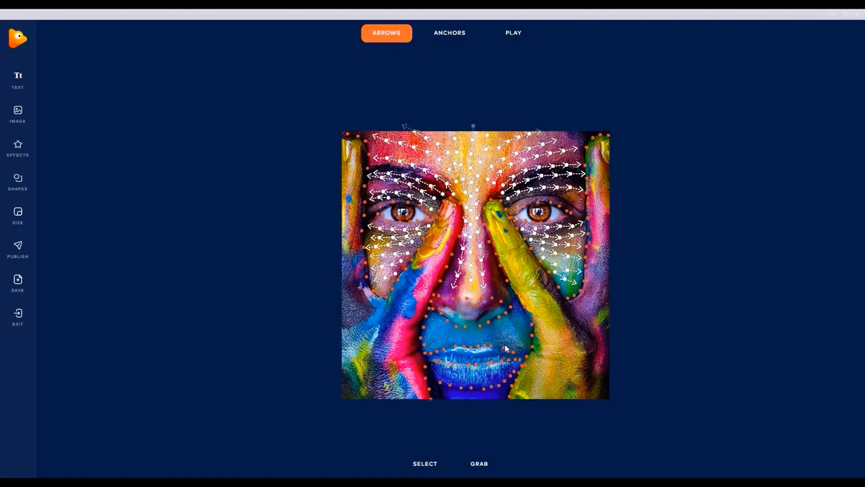
scroll(505, 348, "up", 2)
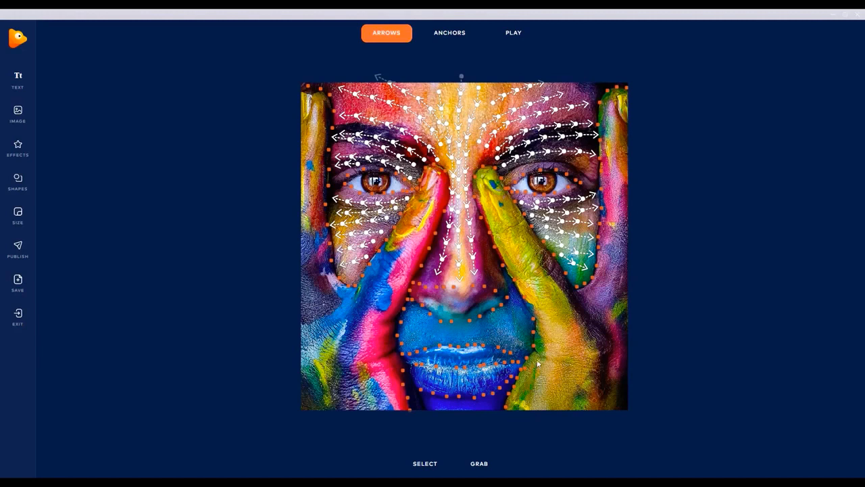
left_click_drag(526, 282, 485, 197)
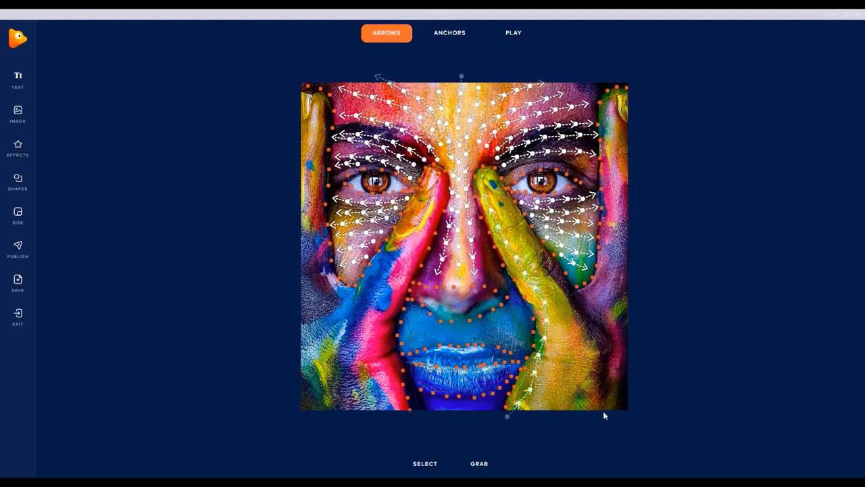
mouse_move(607, 374)
left_mouse_down()
mouse_move(585, 312)
mouse_move(553, 282)
mouse_move(503, 203)
left_mouse_up()
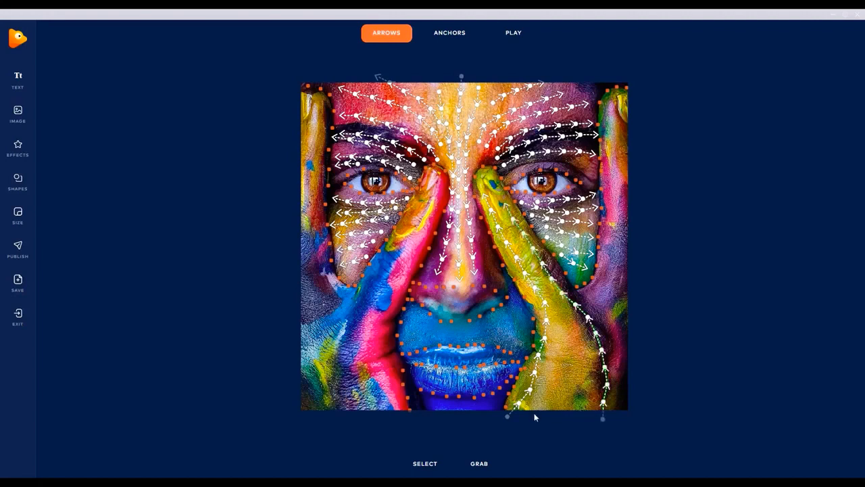
left_click_drag(554, 389, 539, 286)
mouse_move(563, 420)
left_mouse_down()
mouse_move(570, 338)
mouse_move(524, 245)
left_mouse_up()
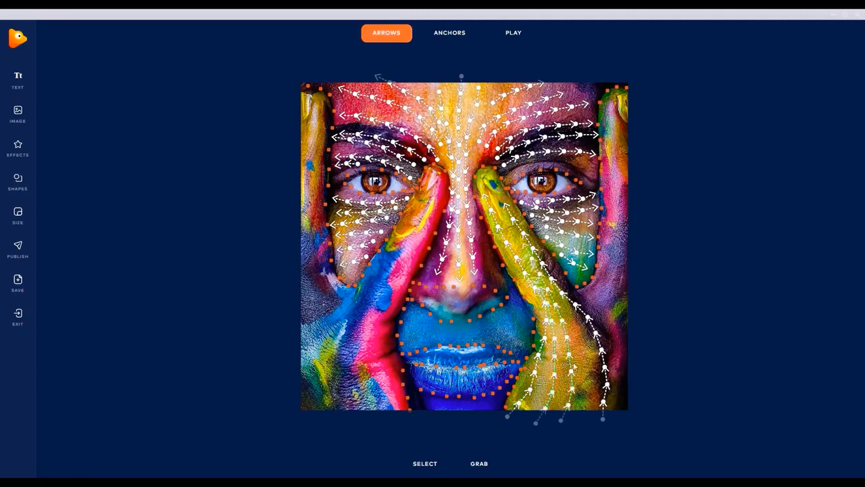
left_click_drag(581, 356, 571, 309)
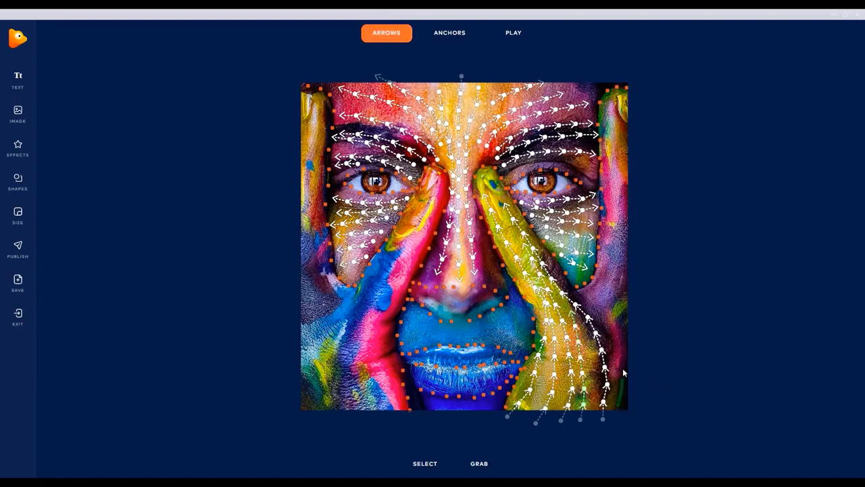
- Draw upward path arrows from the wrist along the outer finger beside the yellow hand, at the photo's edge
left_click_drag(615, 262, 621, 142)
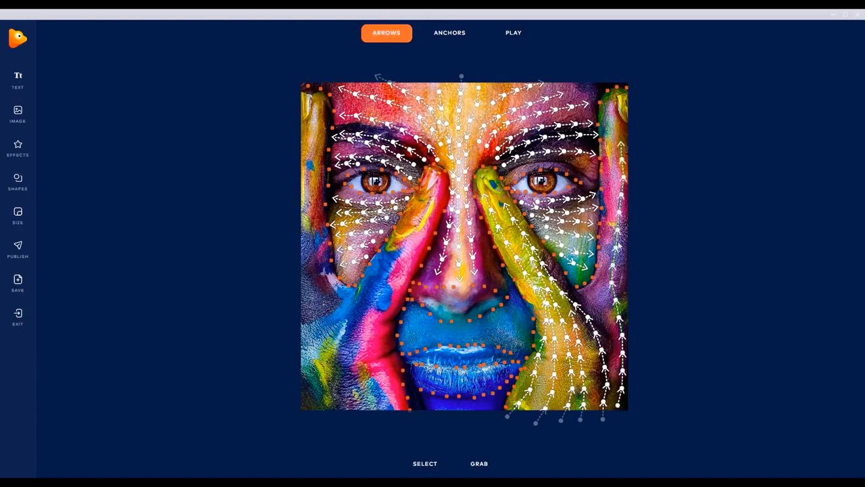
mouse_move(611, 418)
left_mouse_down()
mouse_move(616, 365)
mouse_move(597, 301)
mouse_move(622, 160)
left_mouse_up()
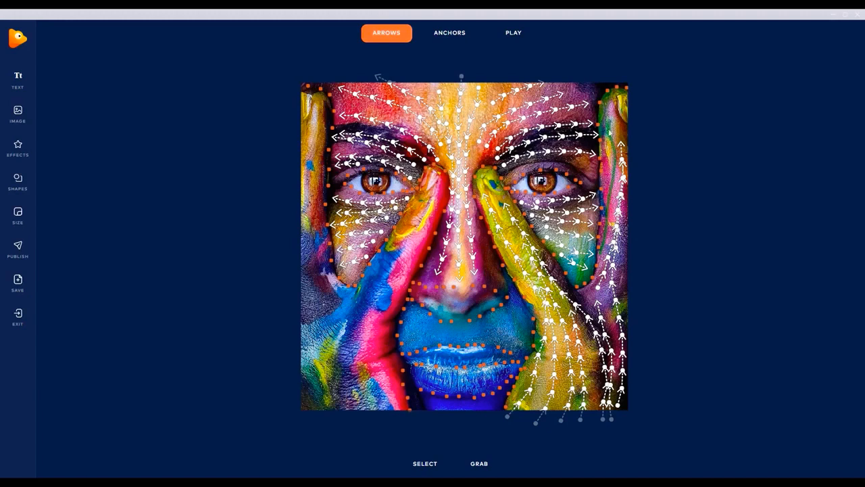
left_click_drag(610, 133, 610, 122)
- Draw path arrows up the pink and blue hand from the wrist toward the red index fingertip
mouse_move(403, 419)
left_mouse_down()
mouse_move(380, 335)
mouse_move(406, 256)
mouse_move(436, 192)
left_mouse_up()
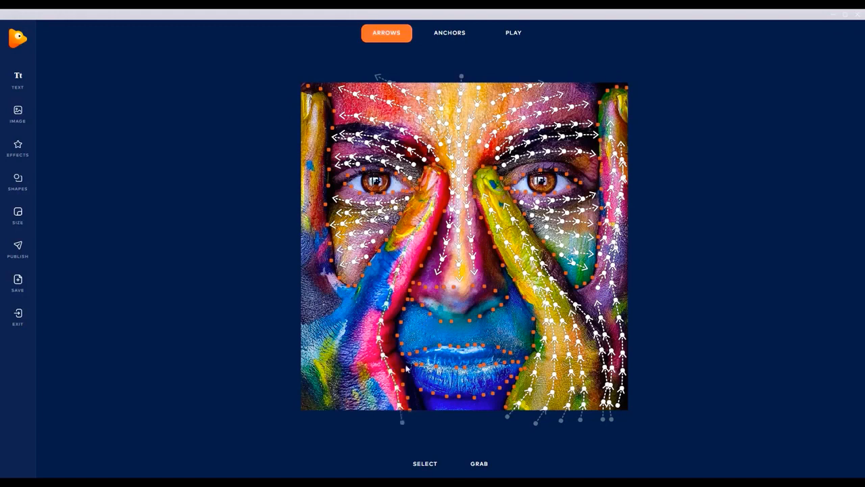
mouse_move(386, 413)
left_mouse_down()
mouse_move(375, 301)
mouse_move(387, 263)
mouse_move(426, 206)
left_mouse_up()
mouse_move(380, 425)
left_mouse_down()
mouse_move(369, 416)
mouse_move(365, 300)
mouse_move(396, 244)
left_mouse_up()
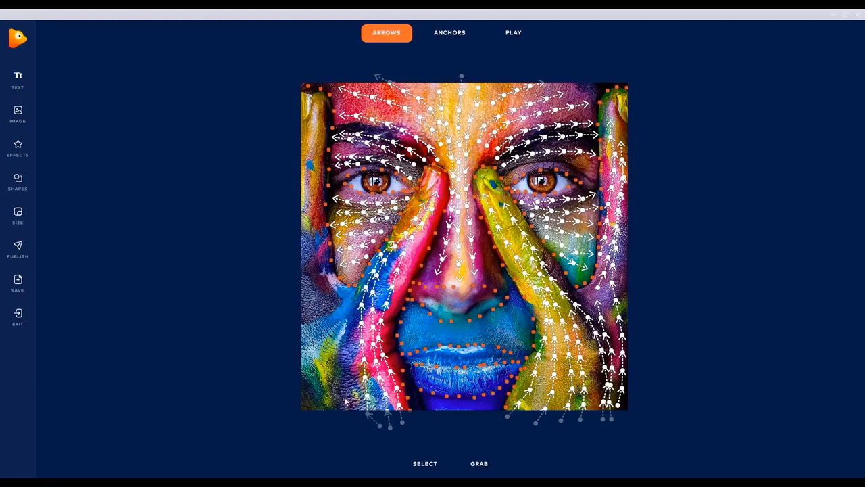
- Draw upward path arrows over the blue and green outer part of that hand and along its outer finger
left_click_drag(350, 421, 362, 283)
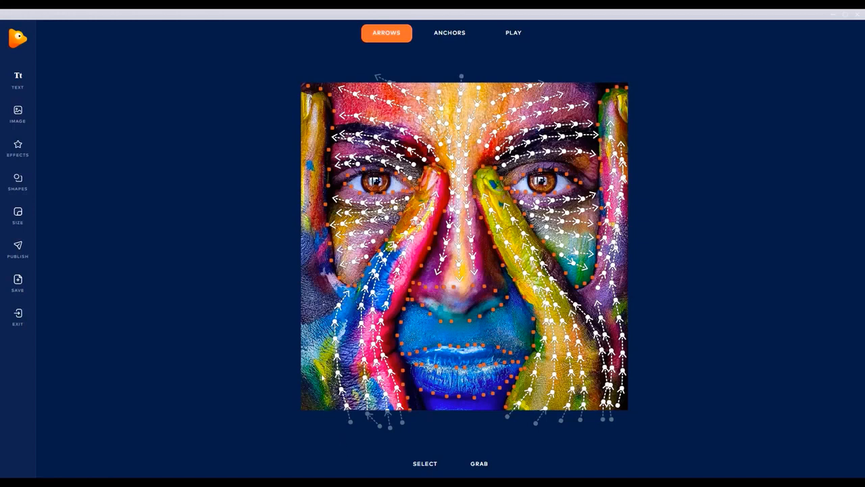
left_click_drag(320, 327, 333, 290)
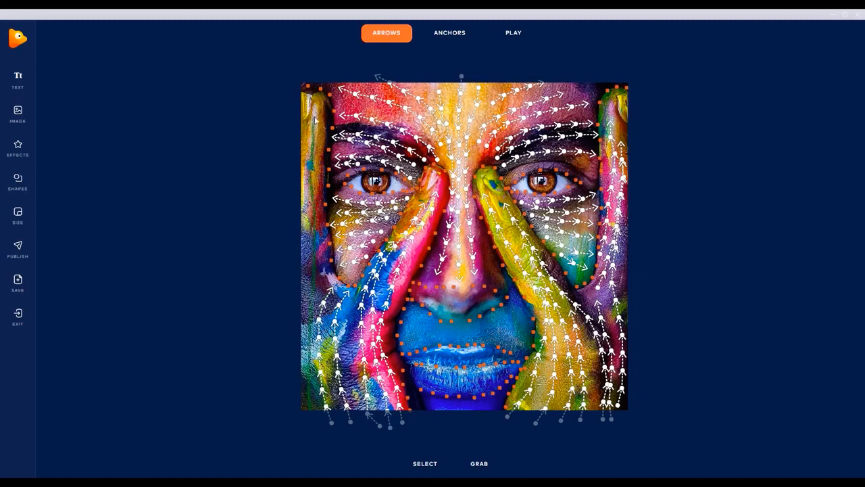
left_click_drag(315, 121, 315, 113)
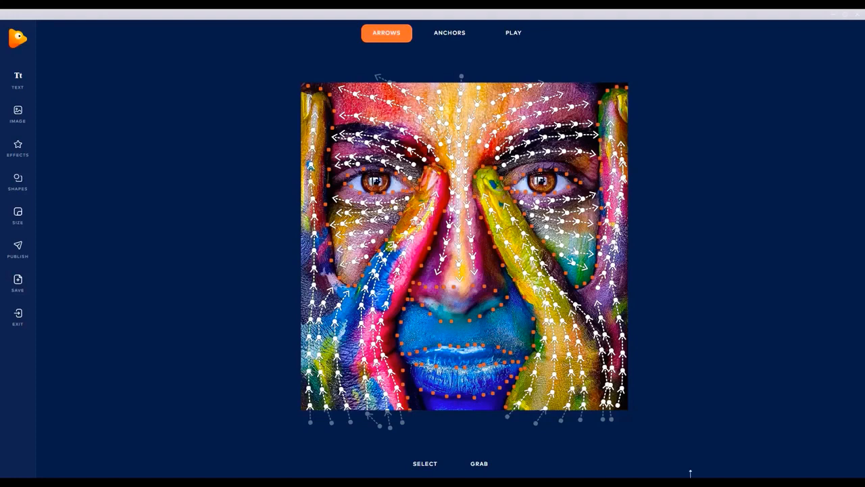
- Play the animation to check the paint flow over the face and hands, and stop the preview
left_click(515, 37)
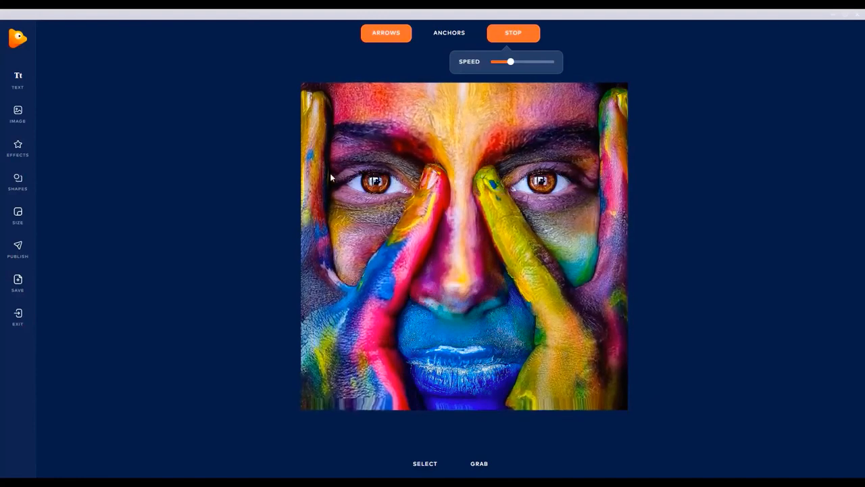
left_click(520, 33)
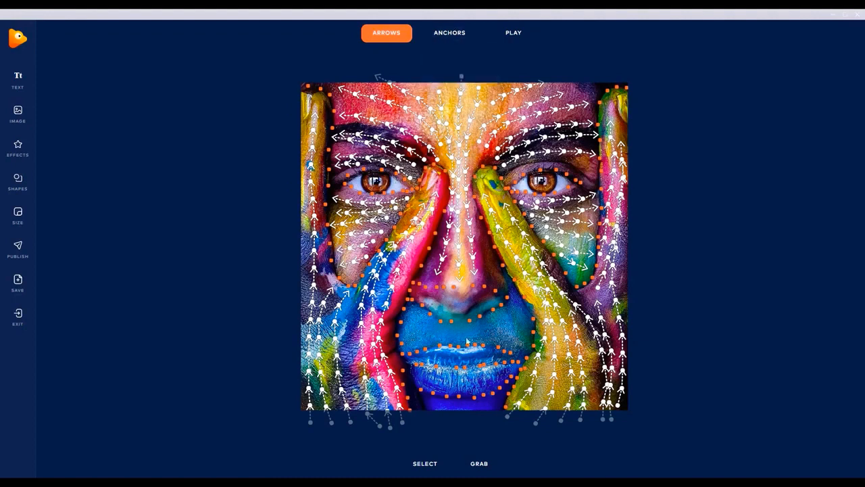
- Draw five short single motion arrows pointing down across the blue area between the nose and upper lip
mouse_move(411, 41)
mouse_move(417, 315)
left_mouse_down()
mouse_move(415, 340)
mouse_move(522, 338)
left_mouse_up()
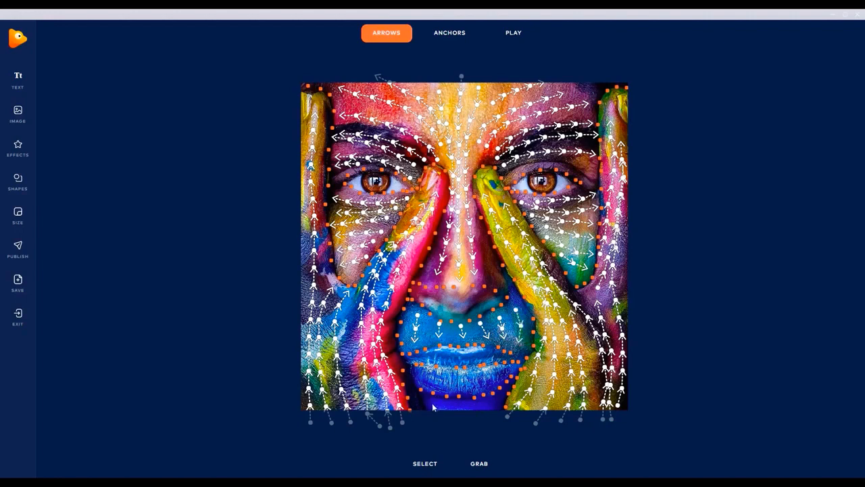
- Draw short single motion arrows down the upper lip, up the lower lip and down the chin, and preview the flow
left_click_drag(430, 402, 432, 408)
left_click(396, 36)
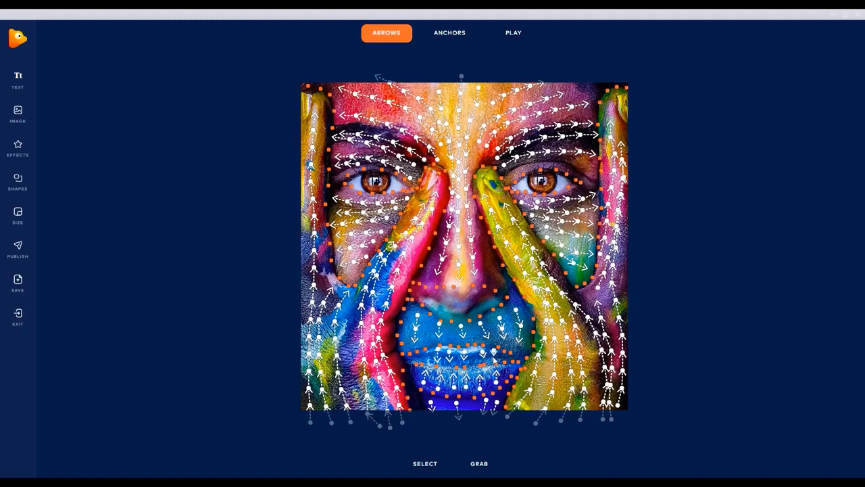
left_click(513, 35)
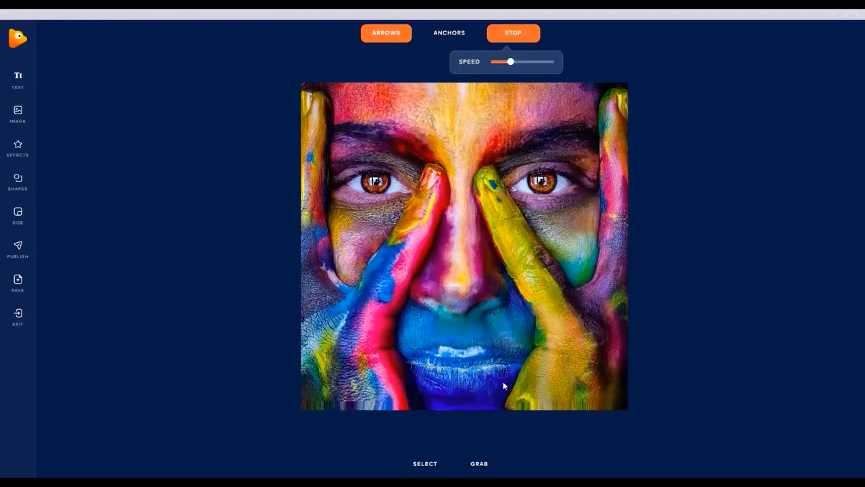
left_click(524, 37)
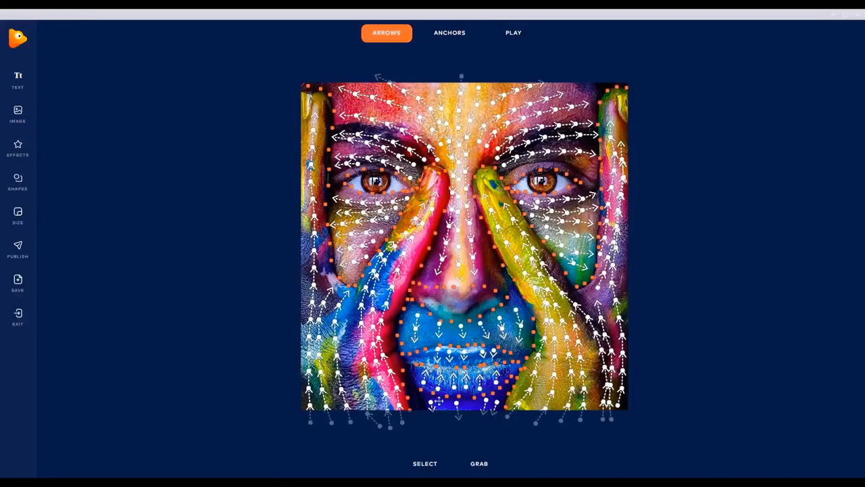
- Lay an anchor path just below the full bottom edge of the photo, and play and stop the preview
left_click(449, 32)
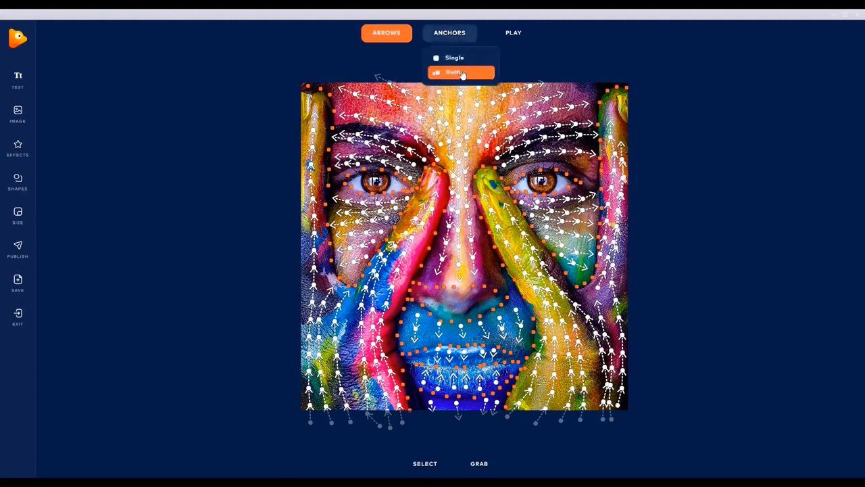
left_click(465, 37)
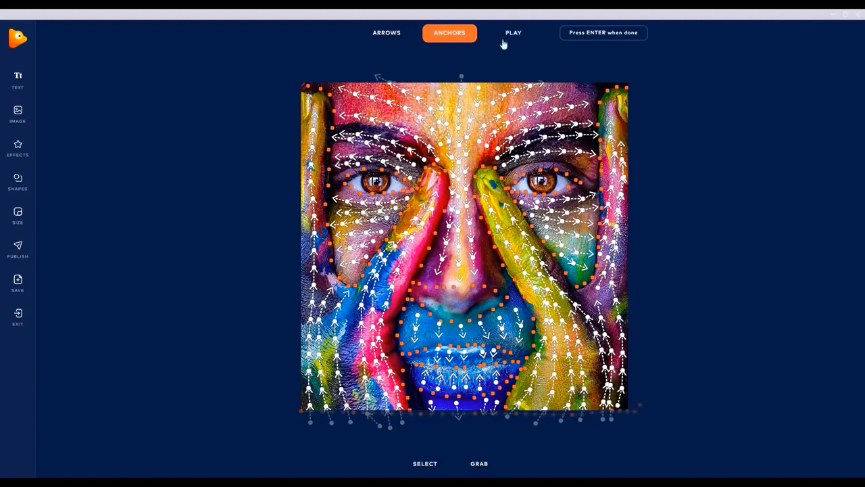
left_click(526, 36)
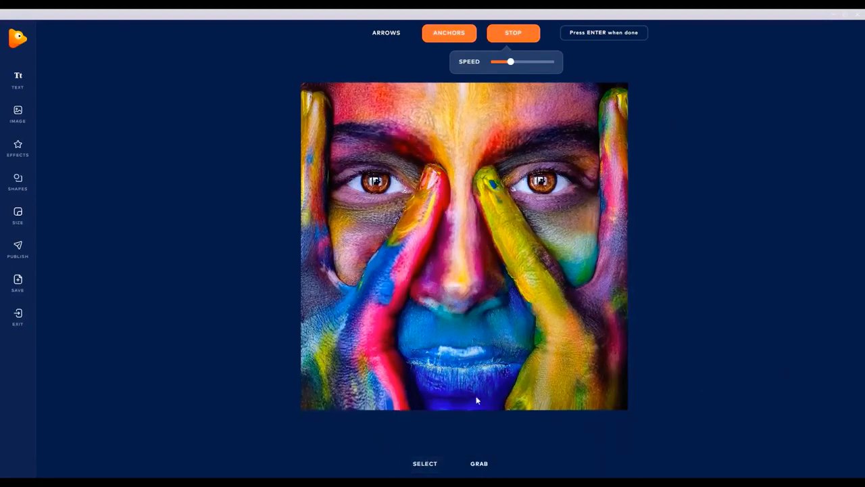
left_click(513, 32)
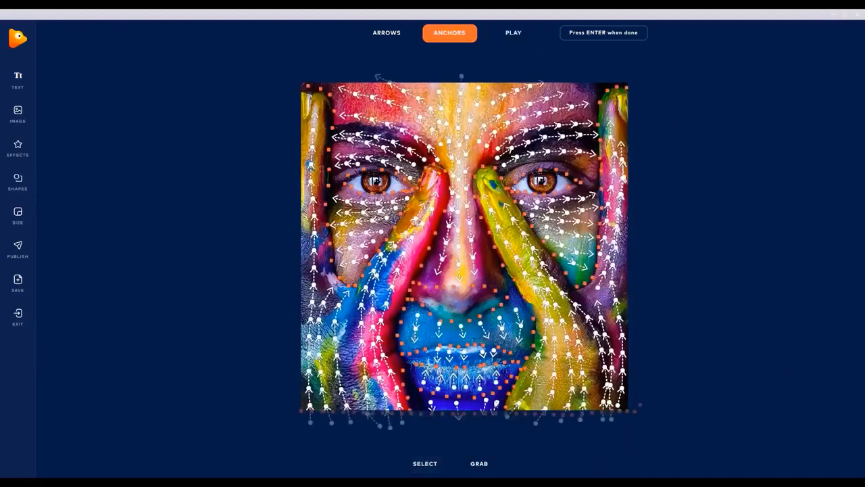
- Adjust a downward chin arrow, and add a single arrow and a single anchor near the left corner of the mouth
scroll(494, 394, "up", 3)
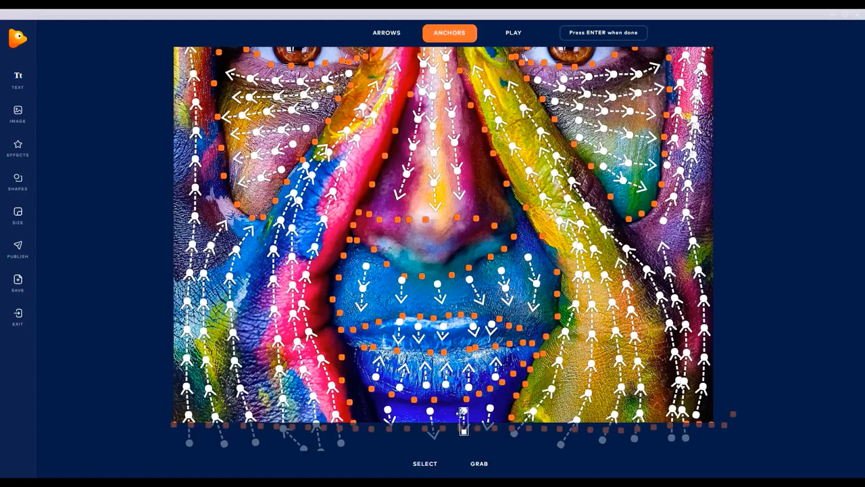
left_click(514, 31)
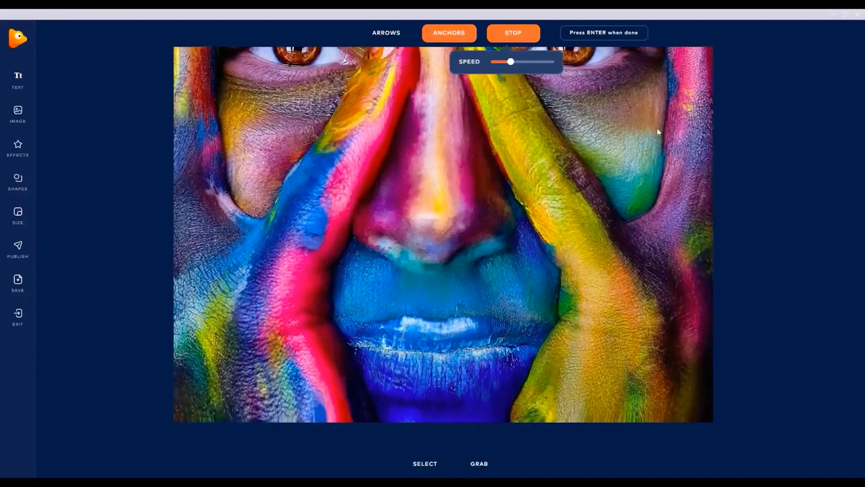
left_click(523, 33)
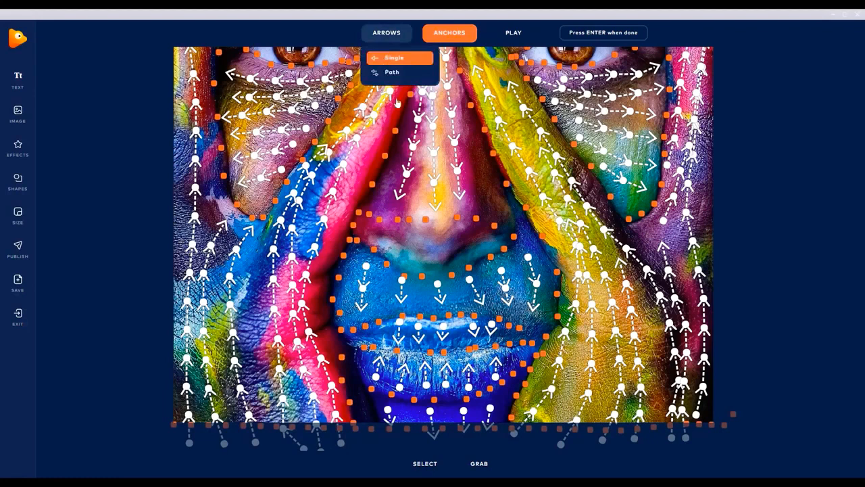
left_click(386, 59)
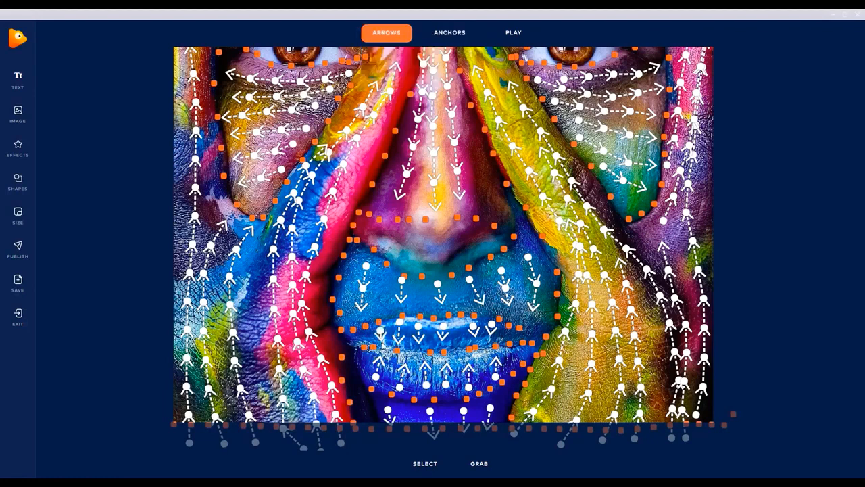
left_click(445, 64)
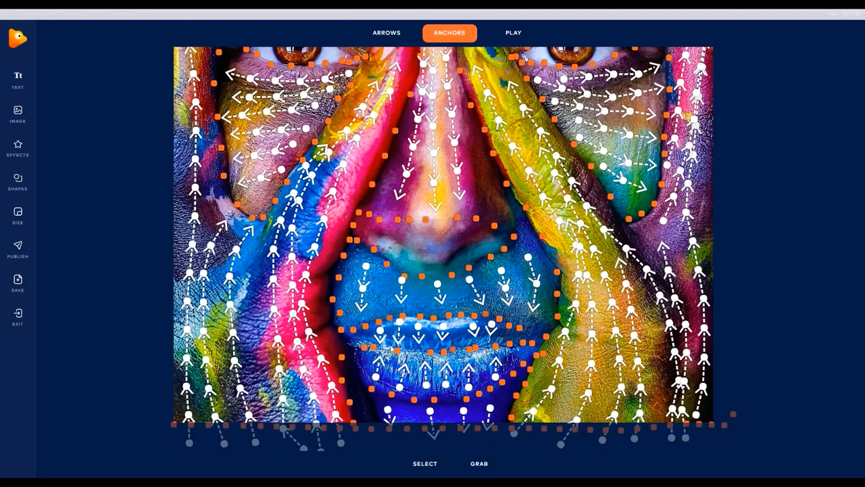
- Play the animation, examine the paint flow around the mouth, eyes and hands at different magnifications, and stop the preview
left_click(522, 34)
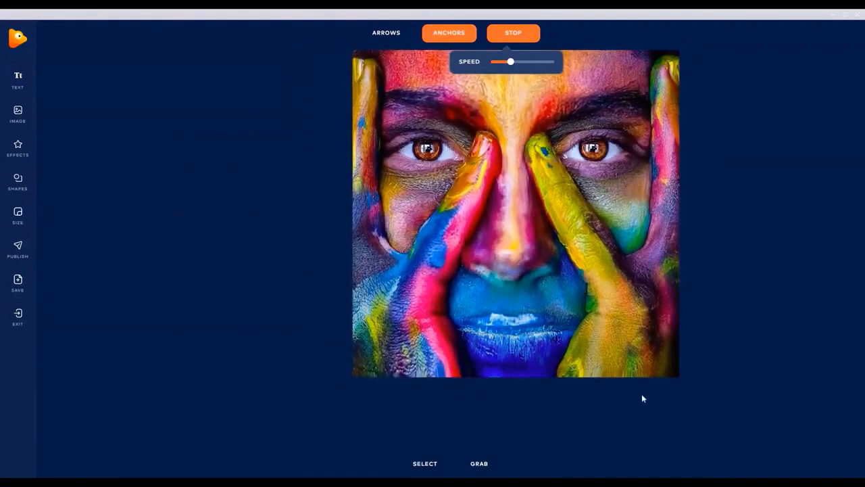
scroll(647, 316, "up", 3)
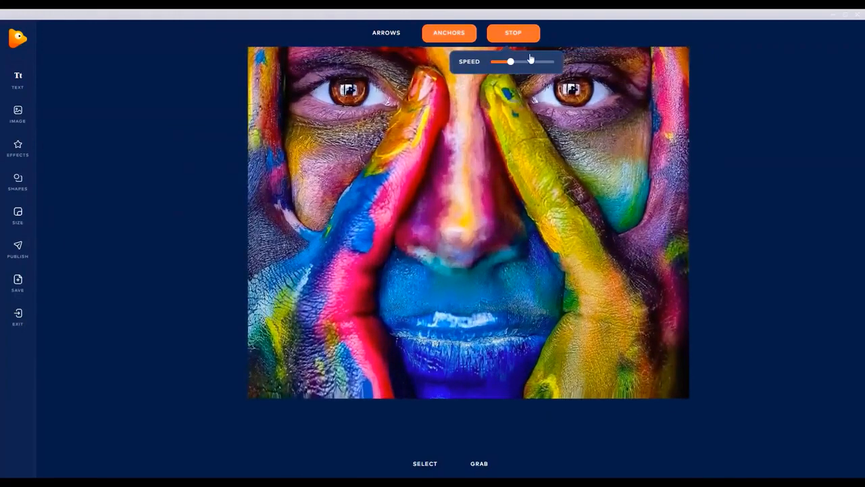
scroll(577, 150, "up", 1)
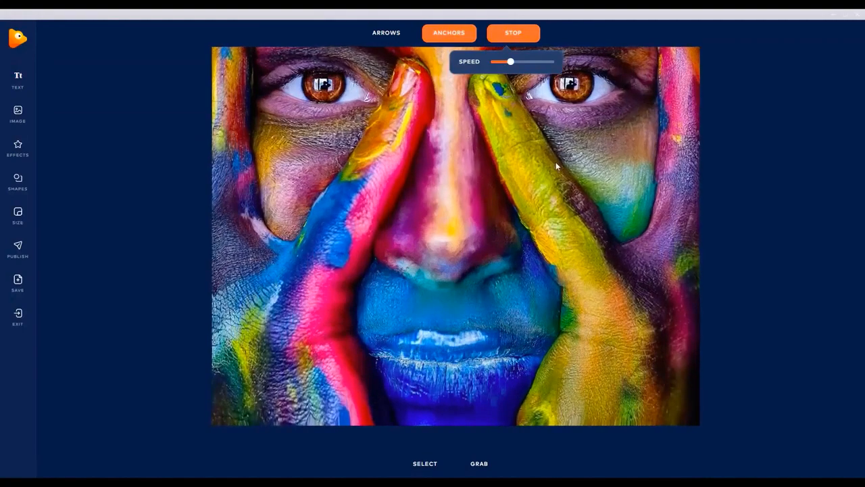
scroll(555, 161, "down", 1)
scroll(553, 162, "down", 1)
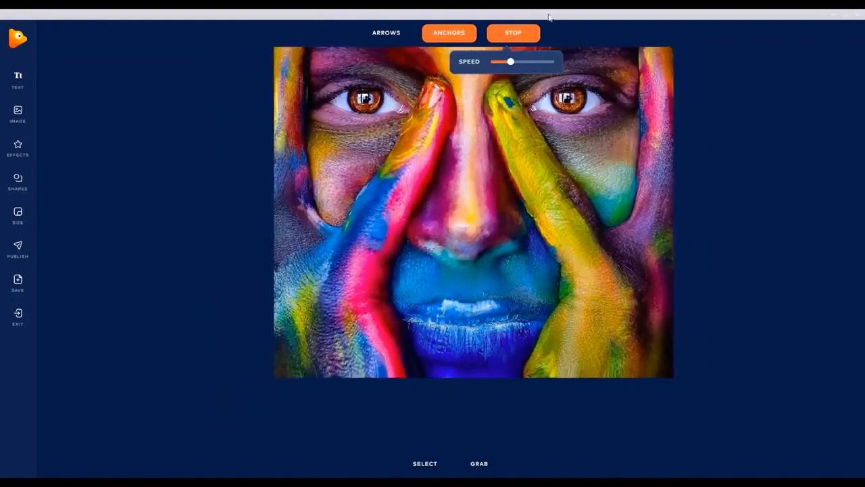
scroll(554, 162, "down", 1)
left_click(517, 32)
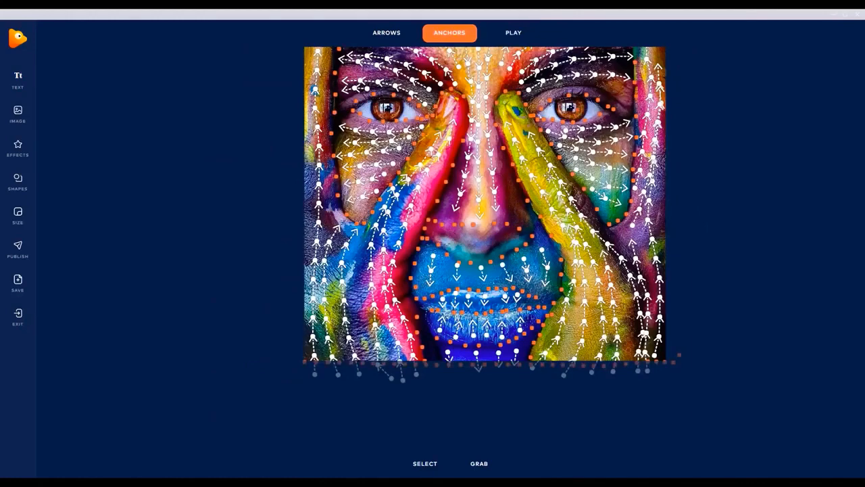
- Place a single anchor in the centre of the iris of the eye beside the yellow-green fingertip
left_click(478, 465)
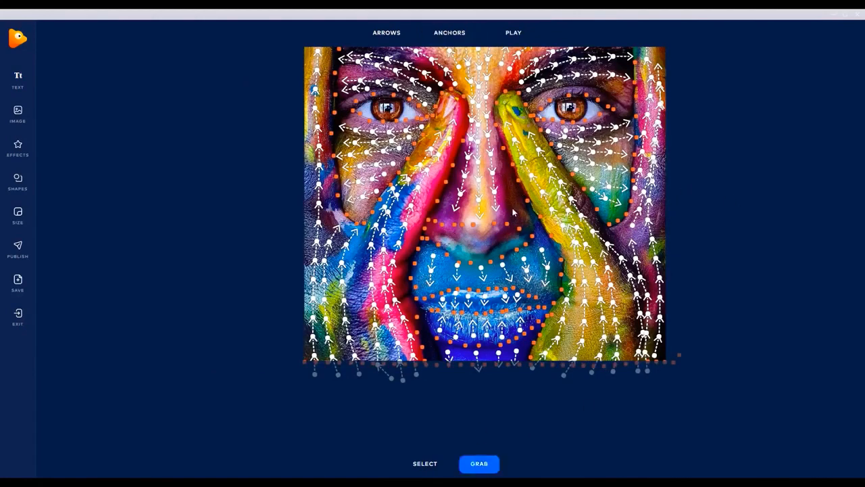
left_click_drag(514, 213, 487, 279)
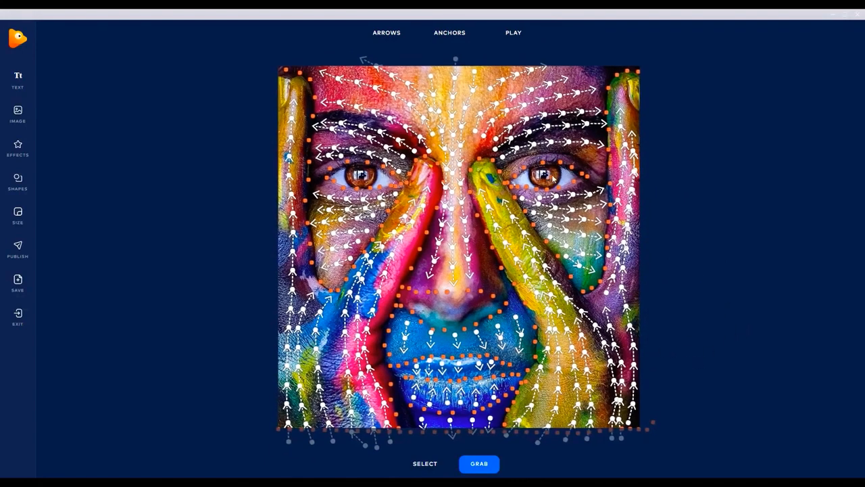
scroll(562, 179, "up", 3)
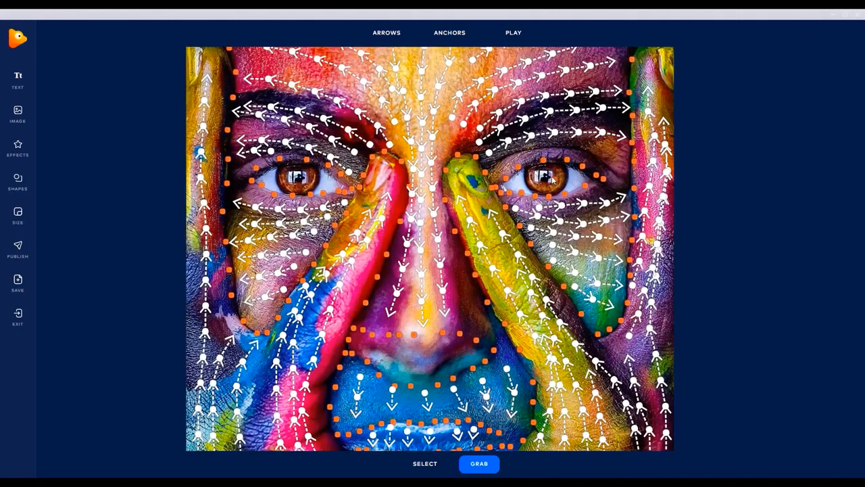
left_click(446, 31)
left_click(454, 55)
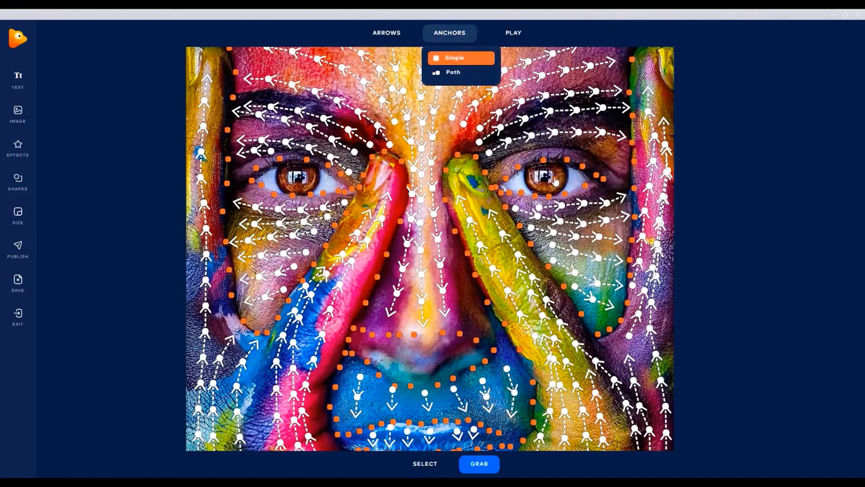
left_click(424, 464)
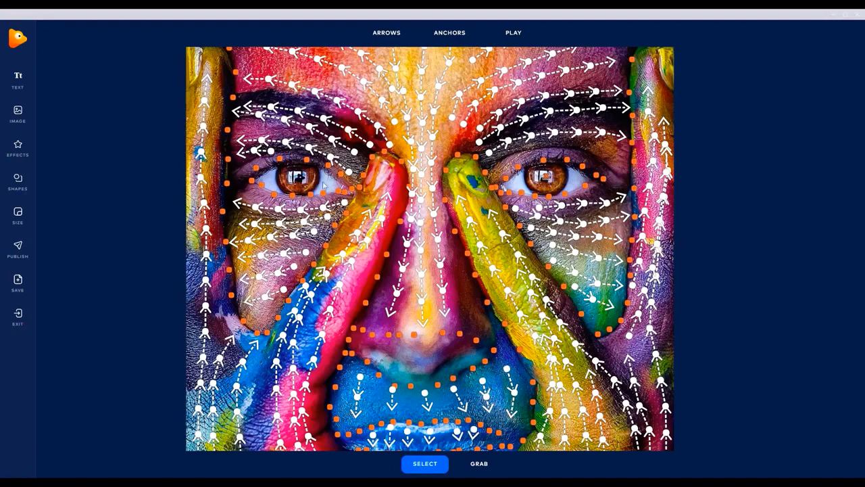
- Place single anchors in the centre and around the edge of the iris of the eye beside the red fingertip
scroll(299, 183, "up", 1)
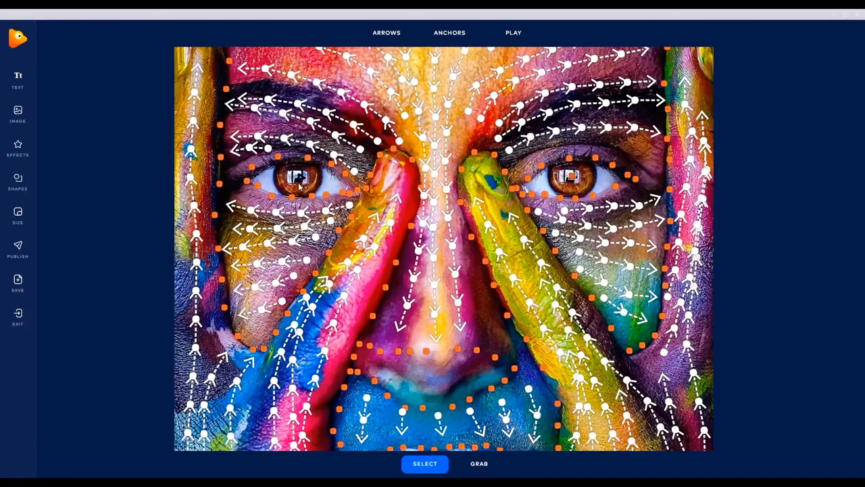
scroll(298, 184, "up", 3)
left_click(448, 34)
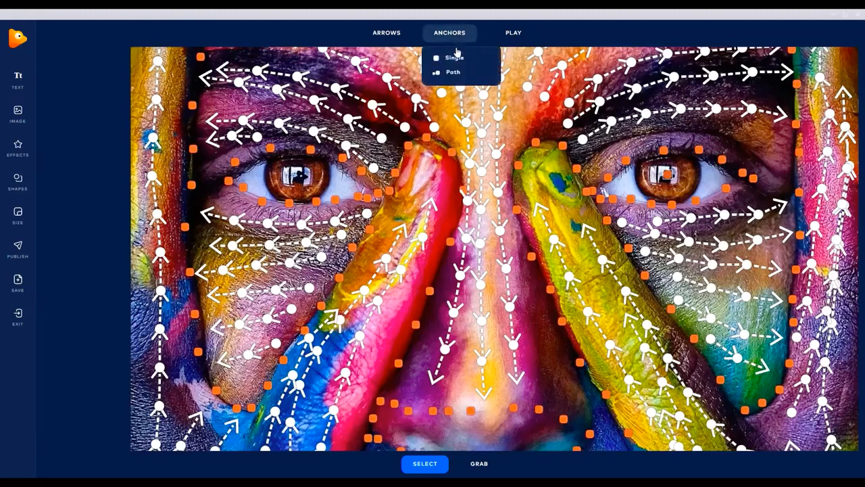
left_click(456, 57)
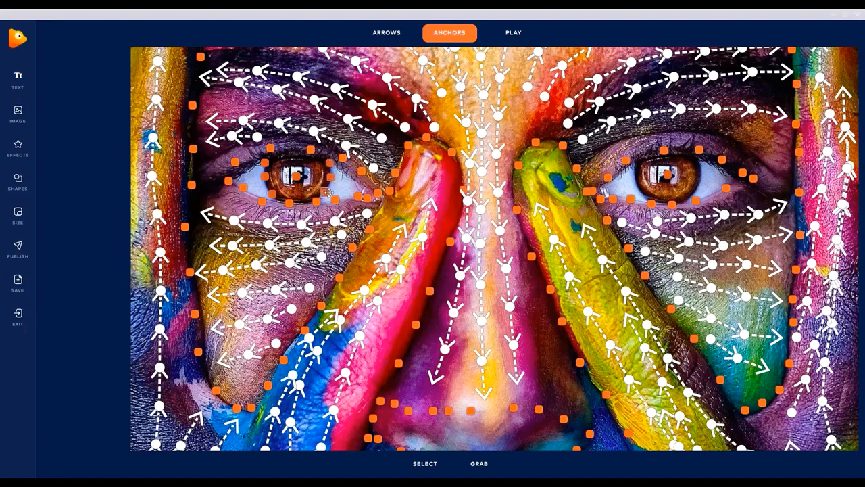
left_click(270, 194)
left_click(263, 162)
- Add single anchors along the upper lid of that eye and adjust the anchors around its iris using Just Anchors selection
left_click(309, 148)
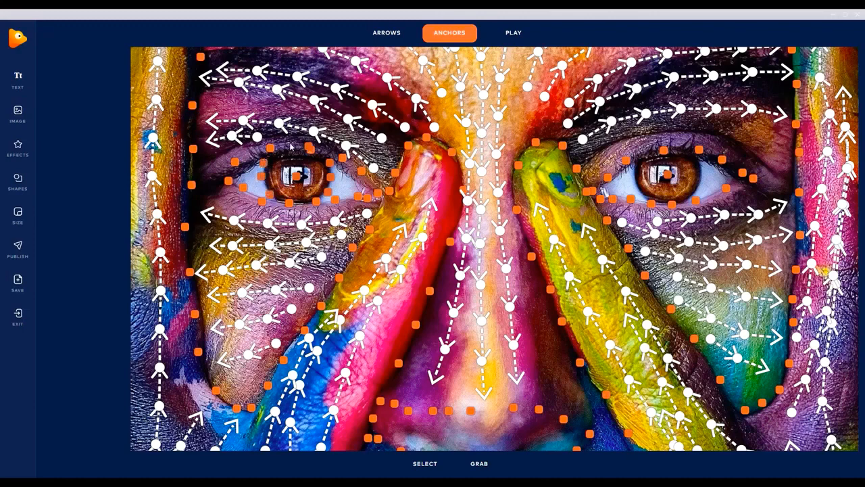
left_click(291, 146)
left_click(323, 148)
left_click_drag(324, 150, 326, 152)
left_click(433, 465)
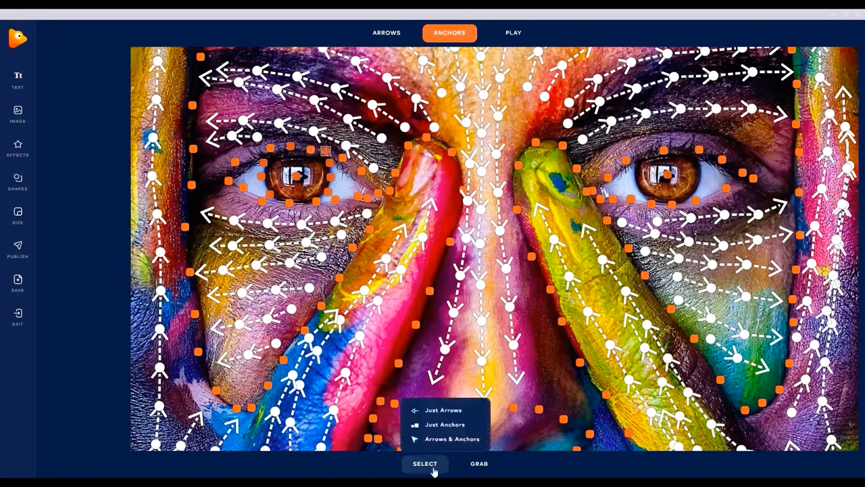
left_click(444, 426)
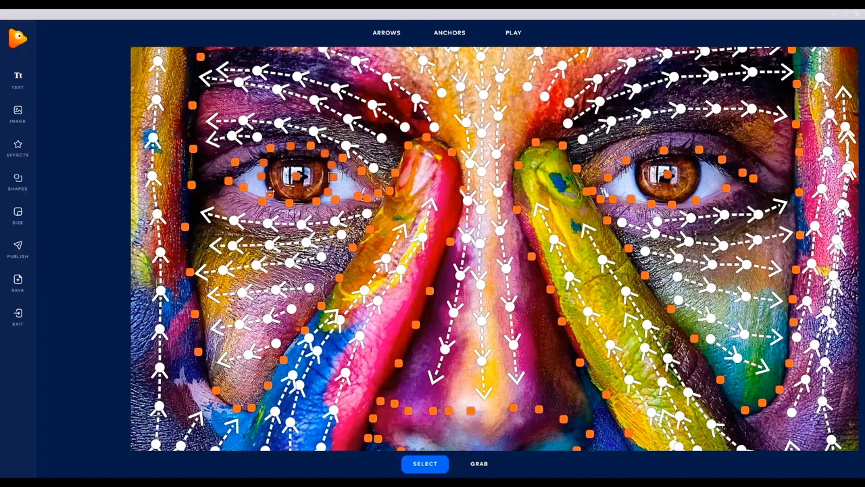
- Draw three single motion arrows circling the pupil inside the iris of the eye beside the red fingertip
mouse_move(393, 38)
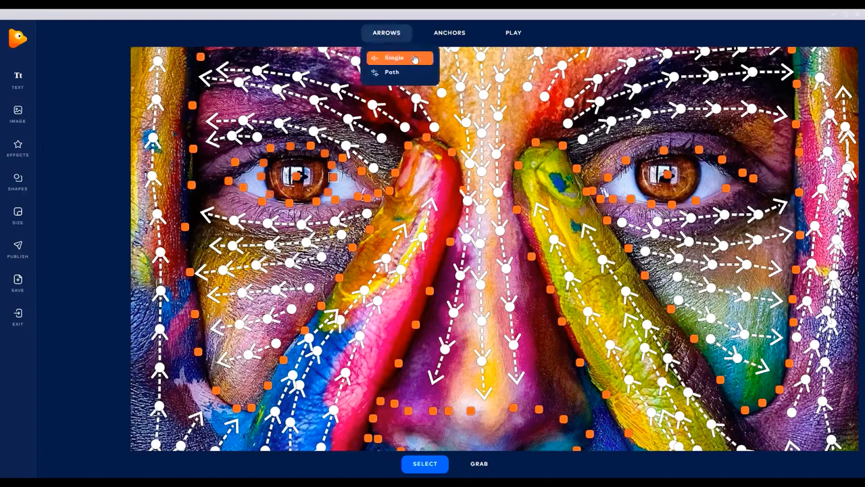
left_click(415, 58)
scroll(295, 174, "up", 2)
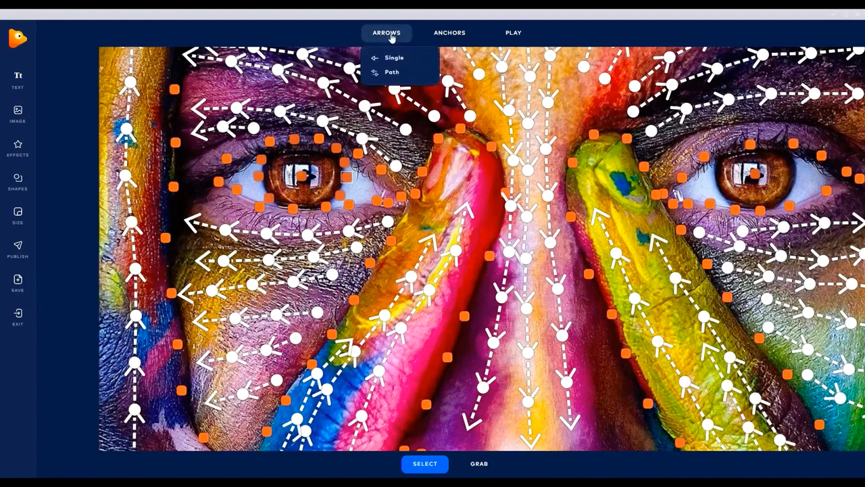
left_click(400, 72)
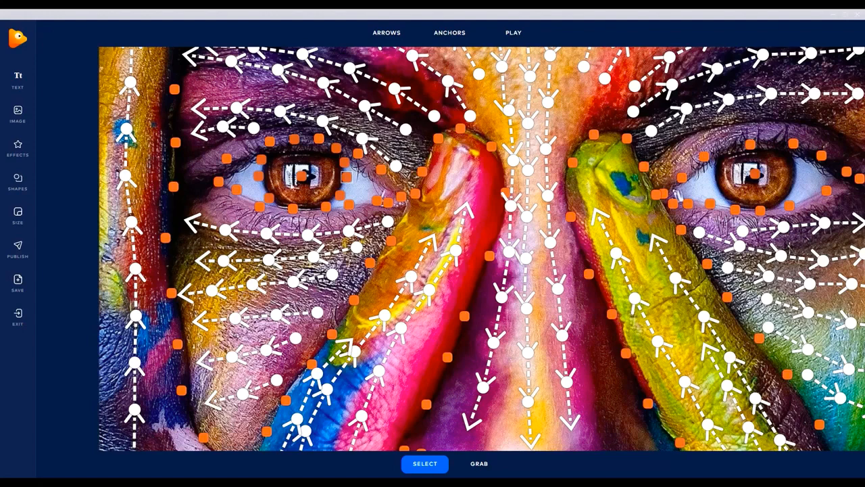
left_click(391, 43)
left_click(396, 57)
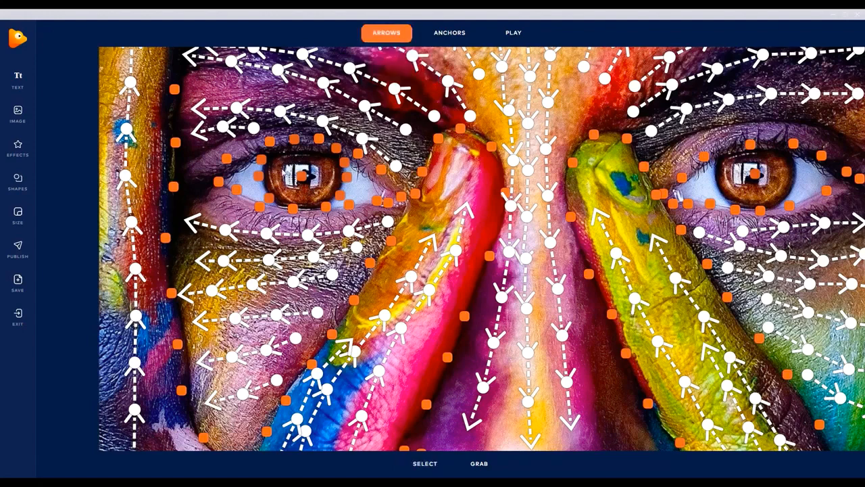
mouse_move(279, 165)
left_mouse_down()
mouse_move(283, 188)
mouse_move(312, 194)
mouse_move(323, 192)
mouse_move(321, 164)
left_mouse_up()
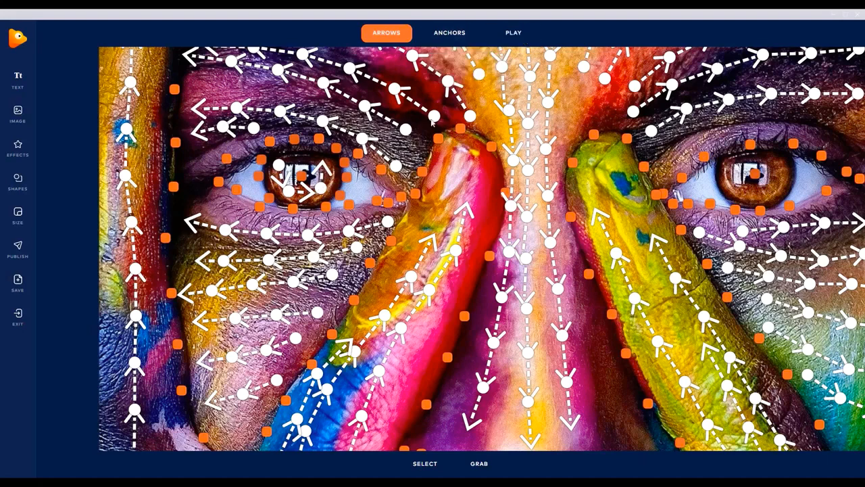
- Play the animation to check the motion in that iris, and stop the preview
left_click(525, 35)
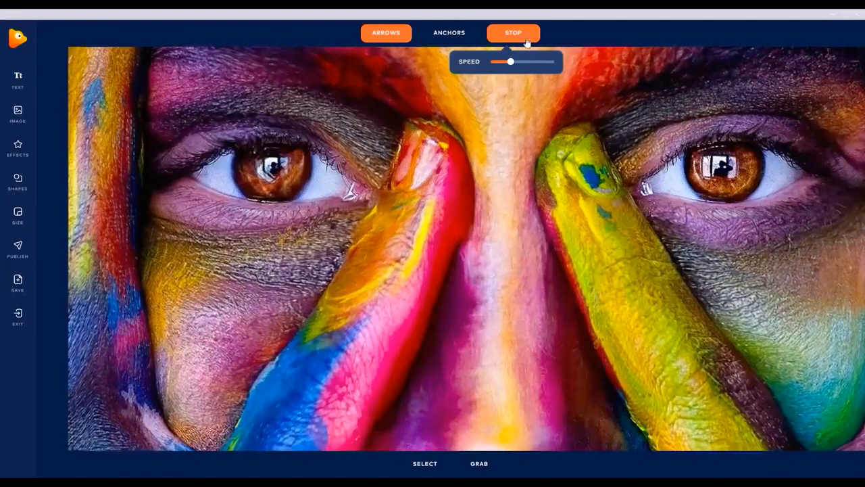
left_click(526, 39)
scroll(260, 188, "up", 1)
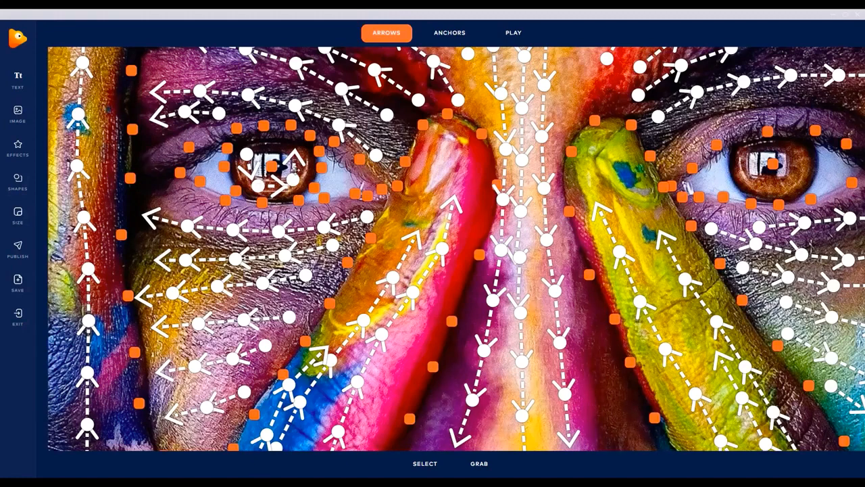
- Adjust the motion arrows circling the pupil in the iris beside the red fingertip and preview the result
left_click_drag(294, 170, 301, 171)
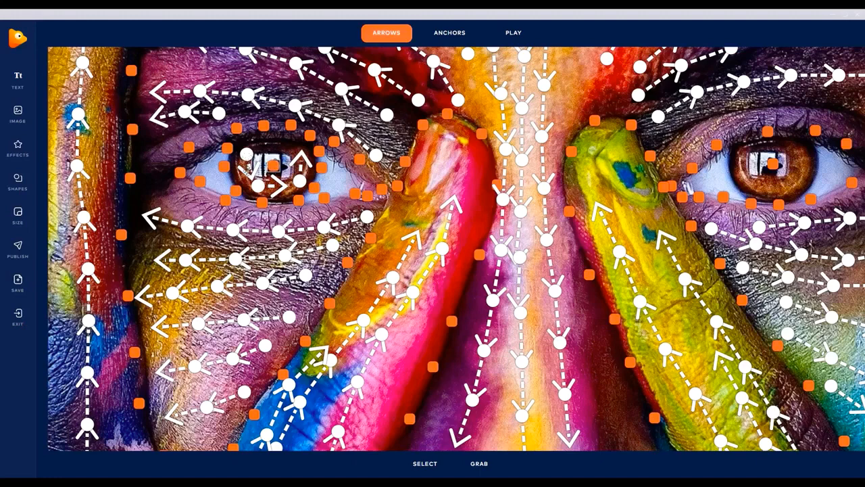
left_click_drag(250, 177, 246, 177)
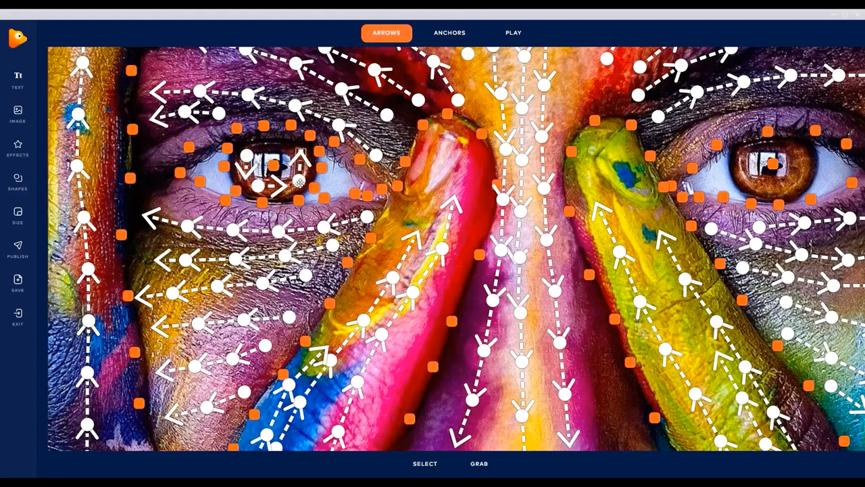
left_click_drag(302, 153, 300, 153)
left_click(514, 33)
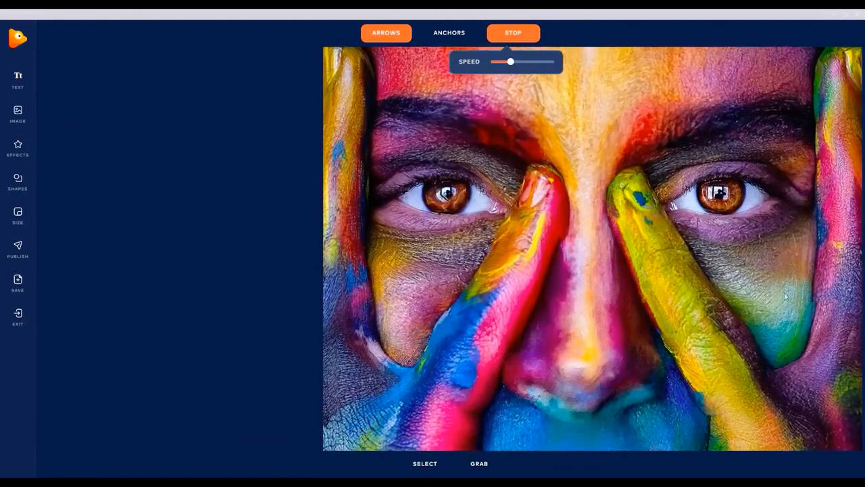
left_click(533, 37)
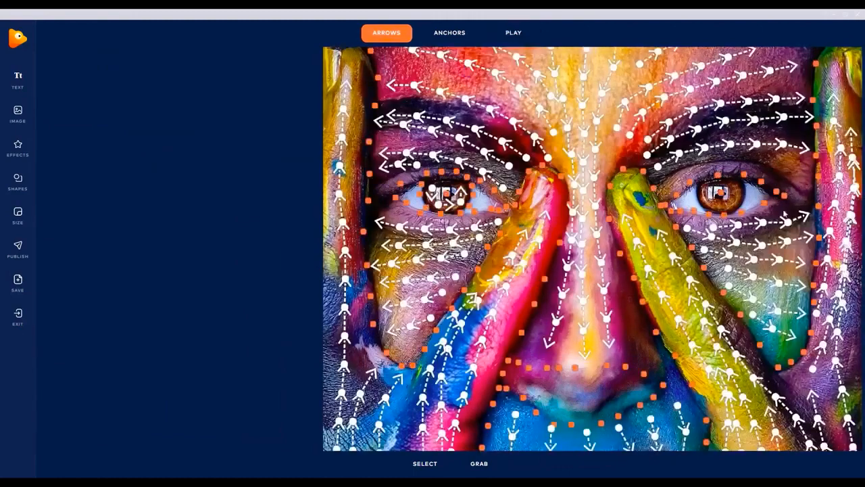
- Draw three single motion arrows circling the pupil inside the iris of the eye beside the yellow fingertip
left_click(479, 464)
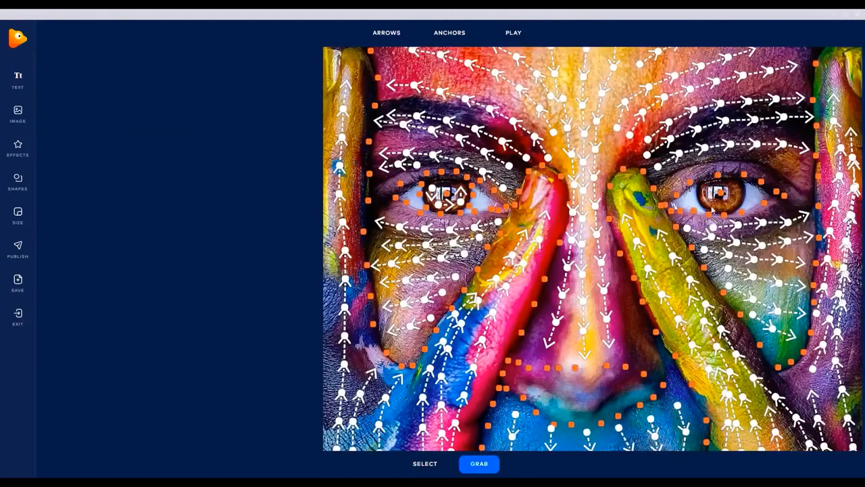
left_click_drag(754, 208, 568, 198)
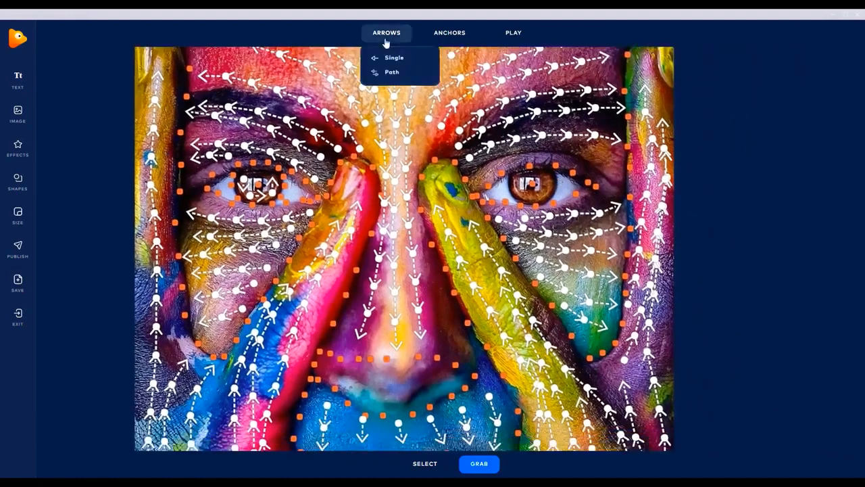
mouse_move(450, 34)
left_click(452, 58)
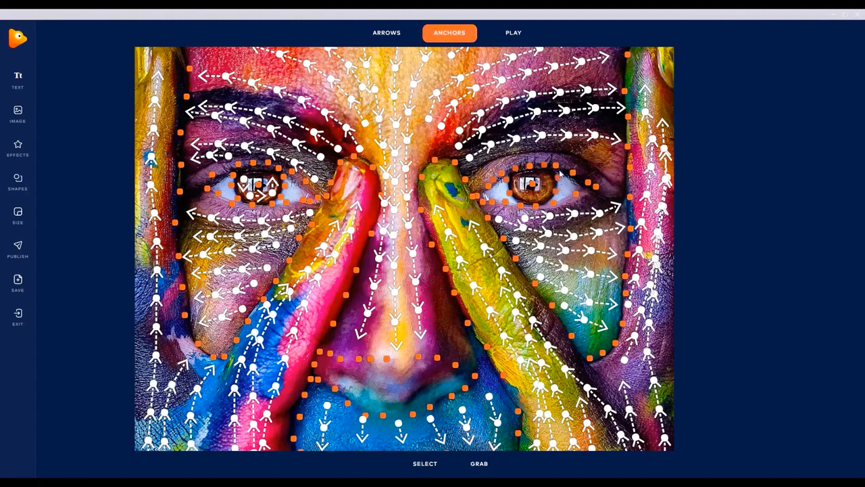
scroll(551, 193, "up", 3)
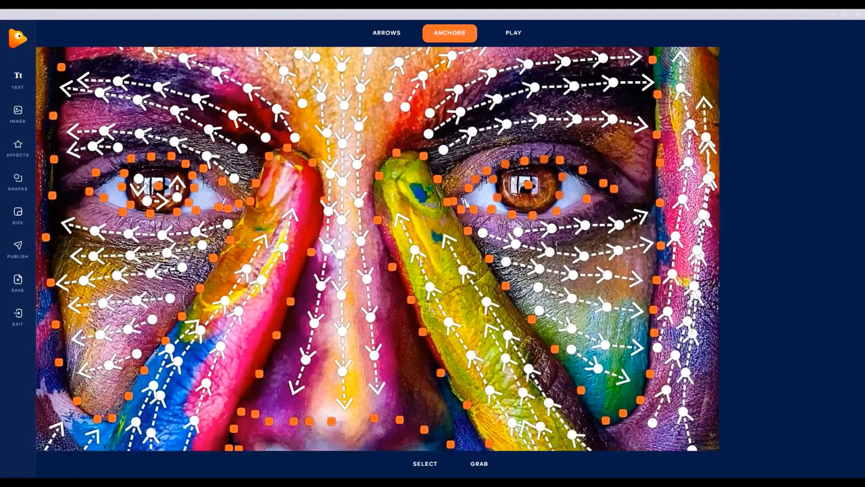
mouse_move(379, 35)
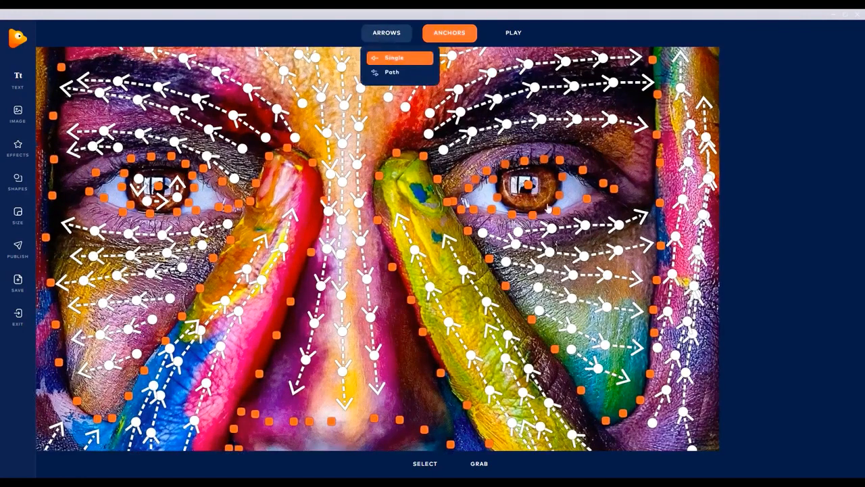
left_click(394, 58)
mouse_move(409, 33)
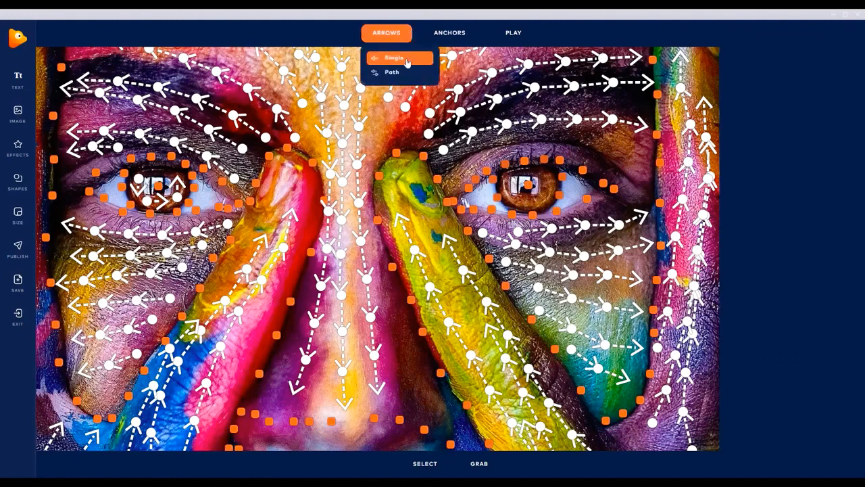
left_click(407, 62)
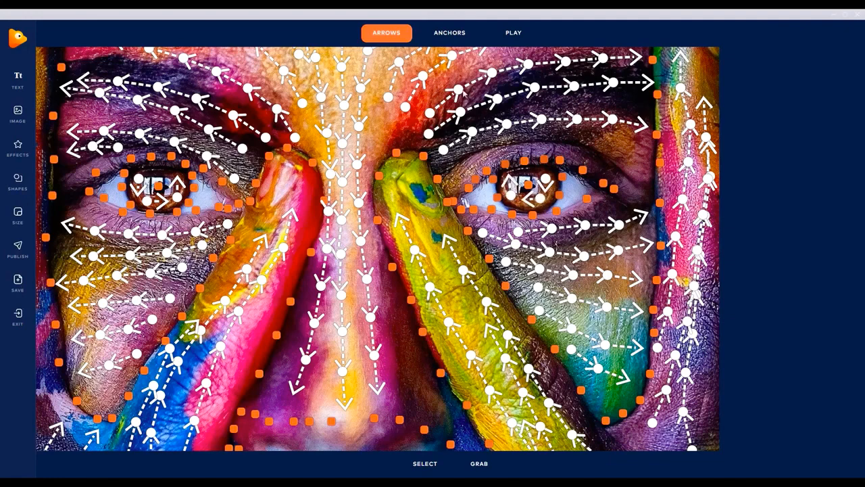
- Play the animation to check the circular motion in both irises, adjusting the arrows between previews
left_click(513, 32)
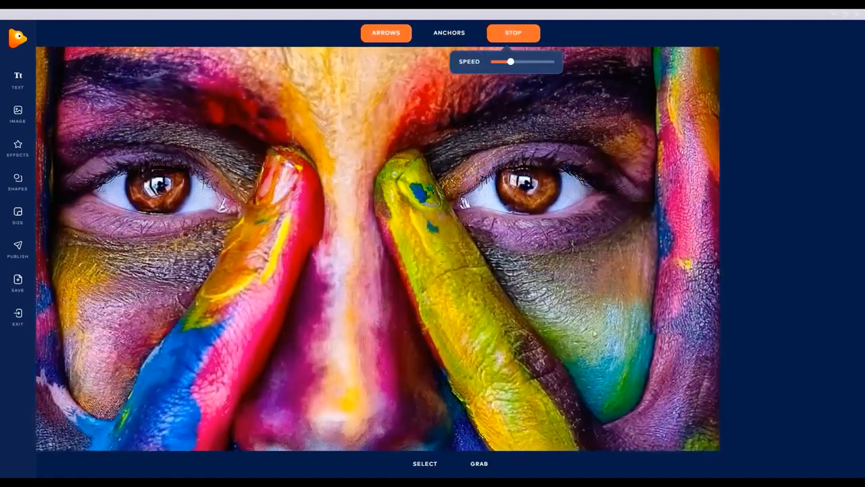
left_click(515, 33)
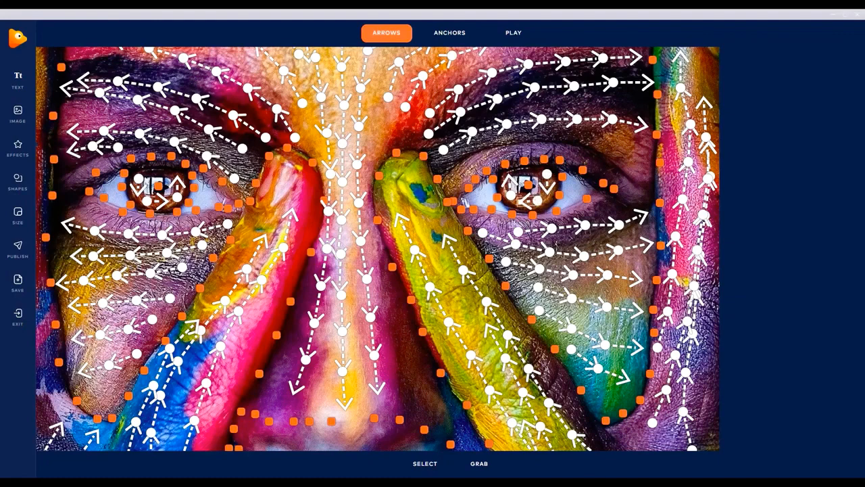
left_click(515, 35)
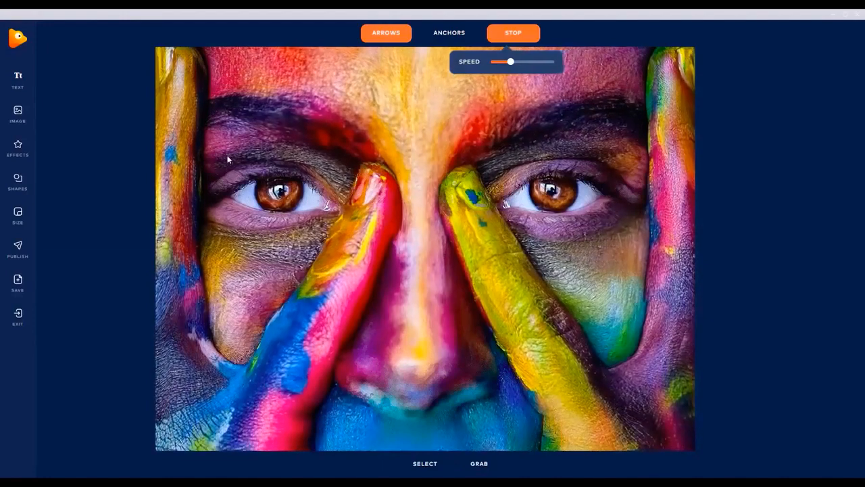
left_click(528, 38)
- Add single motion arrows at the outer corners of the eyes and preview the animation across the whole face
mouse_move(383, 35)
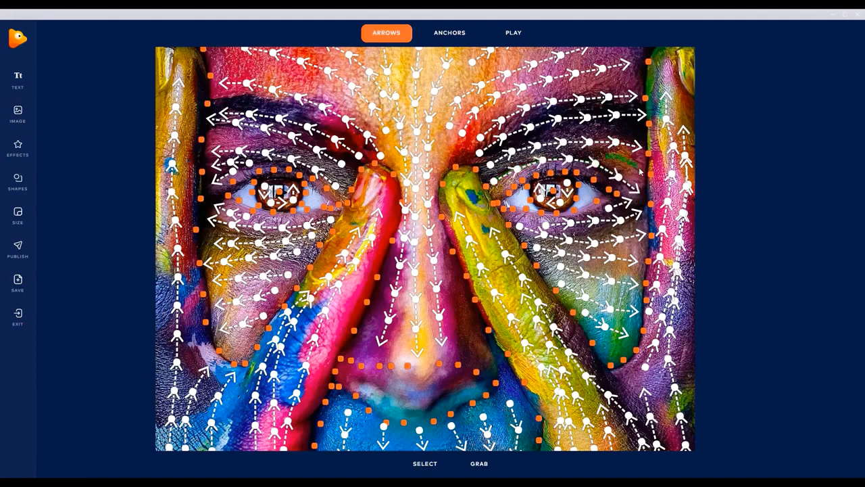
left_click(517, 34)
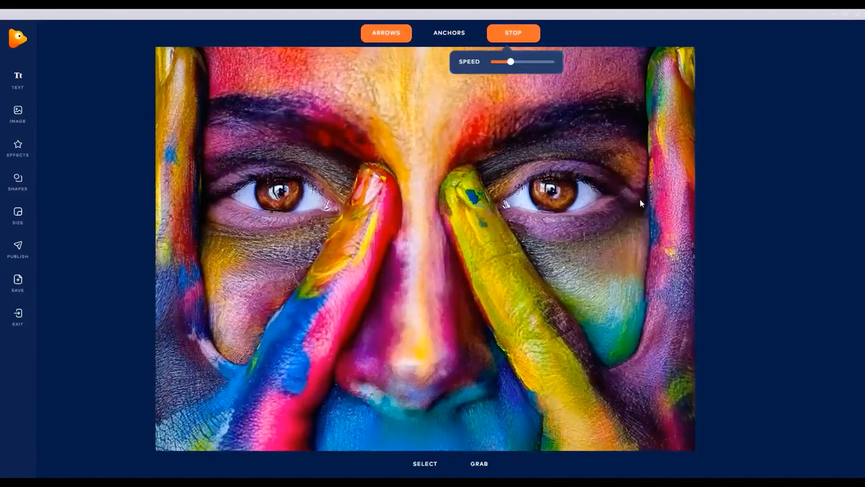
scroll(556, 235, "down", 5)
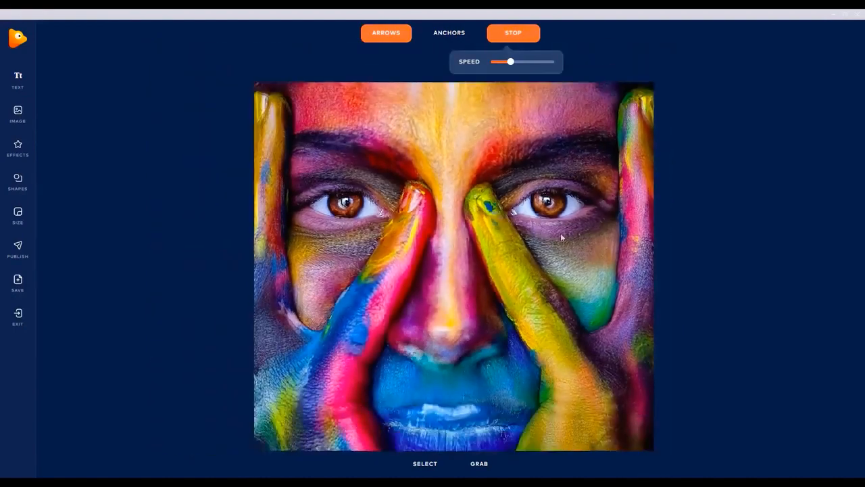
scroll(603, 277, "down", 1)
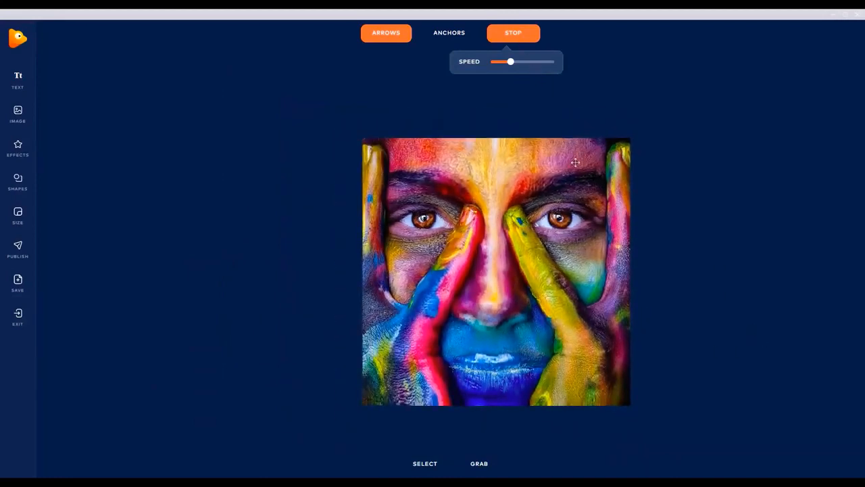
left_click(517, 36)
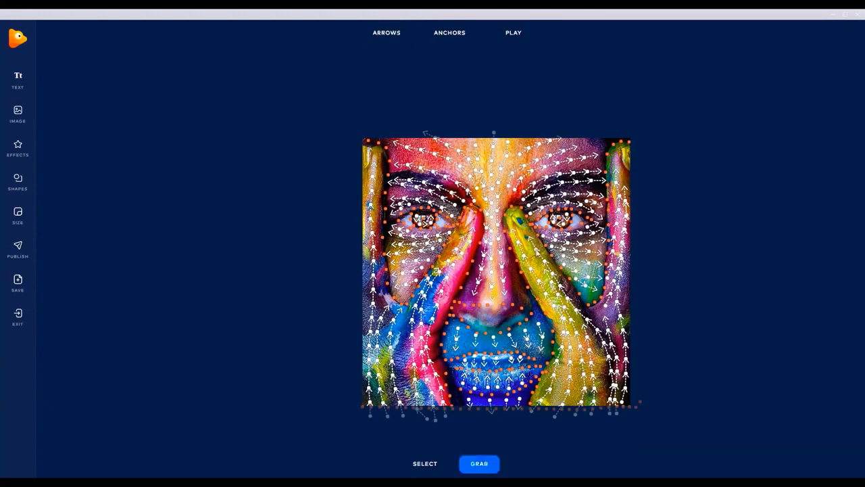
- Play the animation of the whole image and raise its speed to about two-thirds of the slider range
left_click_drag(550, 248, 474, 240)
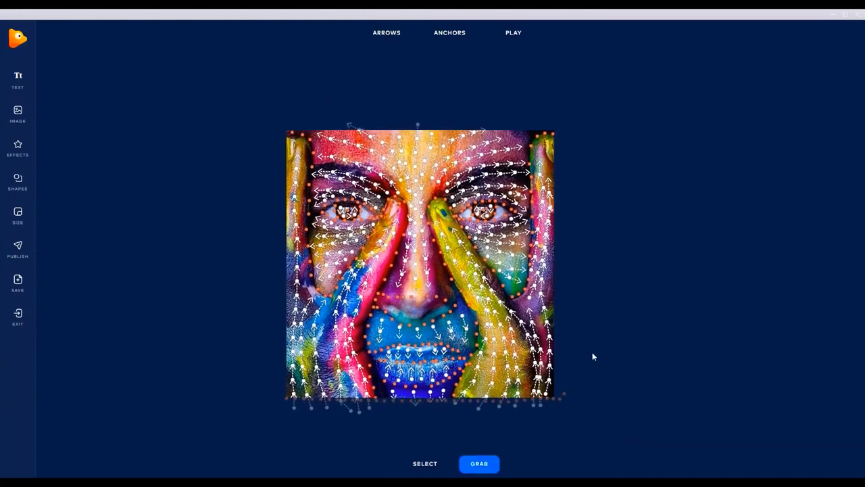
left_click(524, 38)
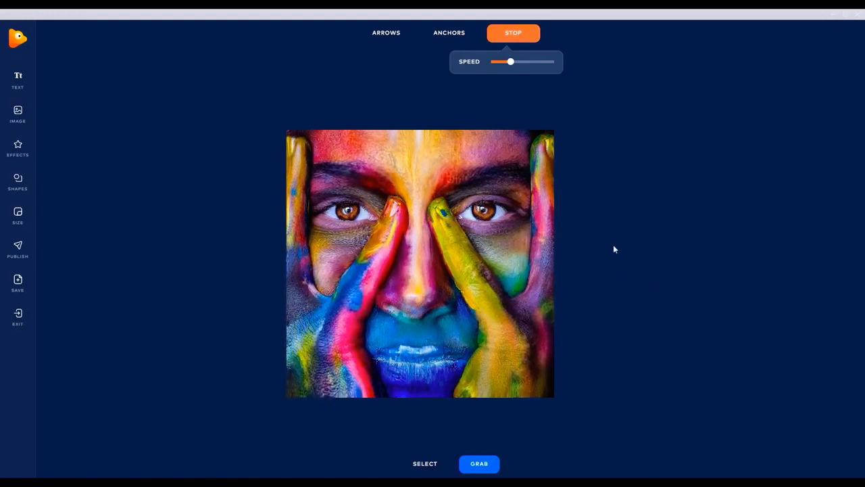
scroll(473, 393, "up", 1)
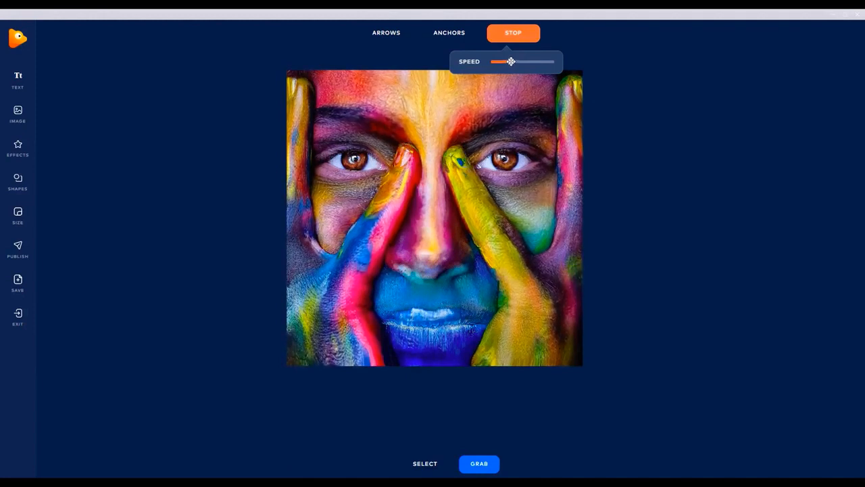
left_click_drag(514, 62, 533, 62)
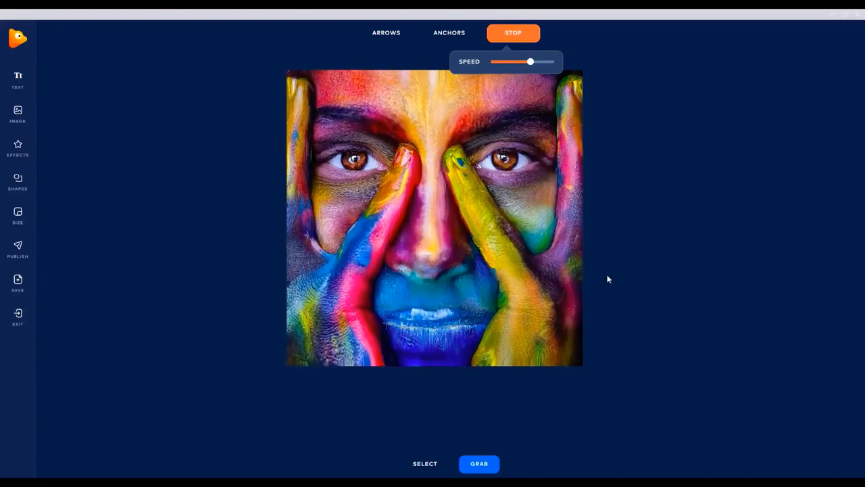
left_click(529, 37)
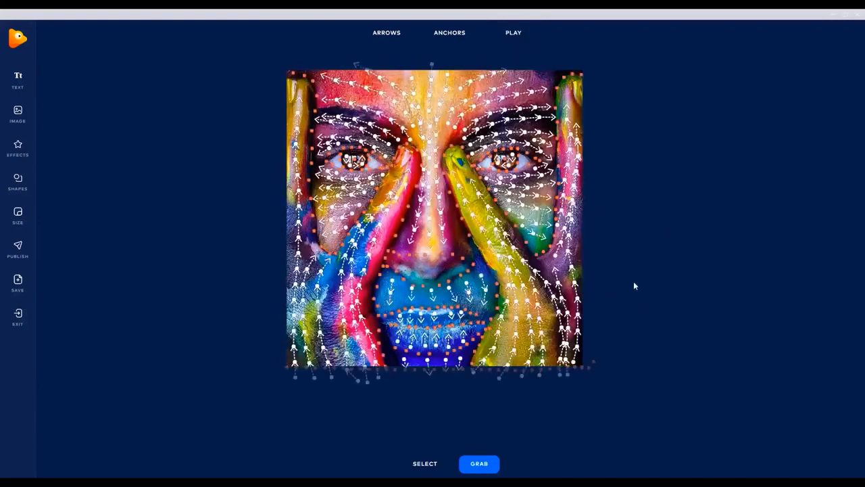
left_click(512, 35)
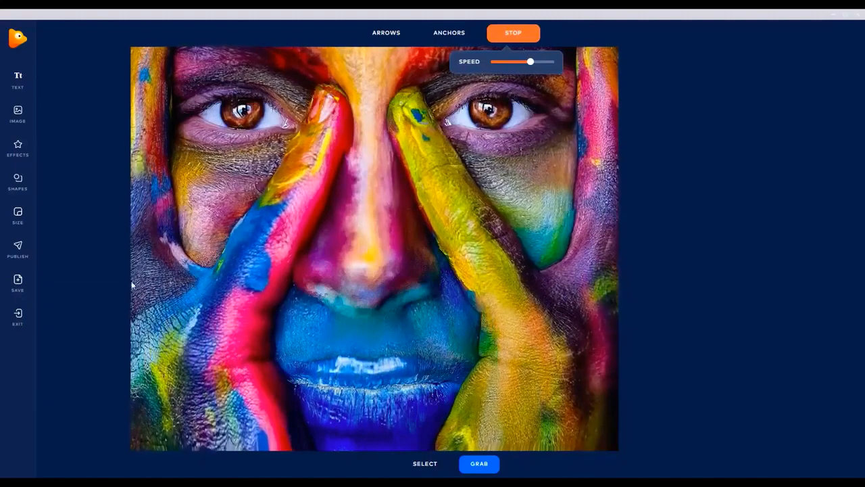
left_click(508, 31)
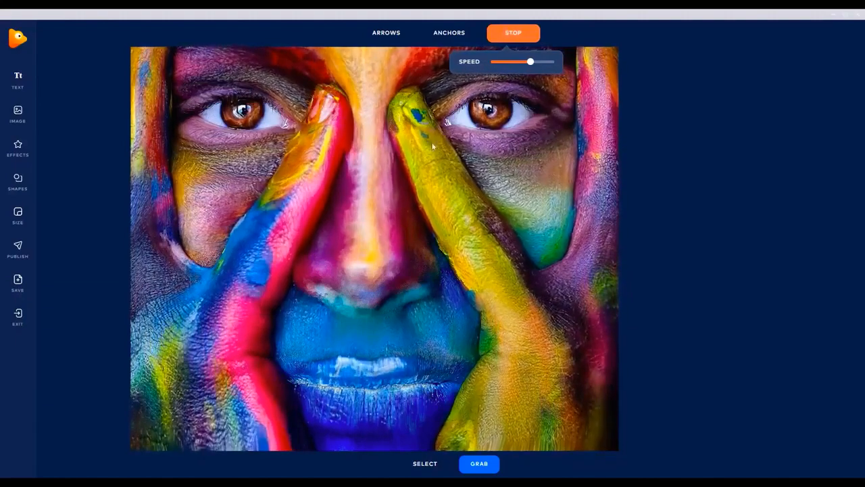
- Add a path of motion arrows on the painted hand beside the cheek near the red-tipped finger and preview the animation
left_click(387, 33)
left_click(388, 75)
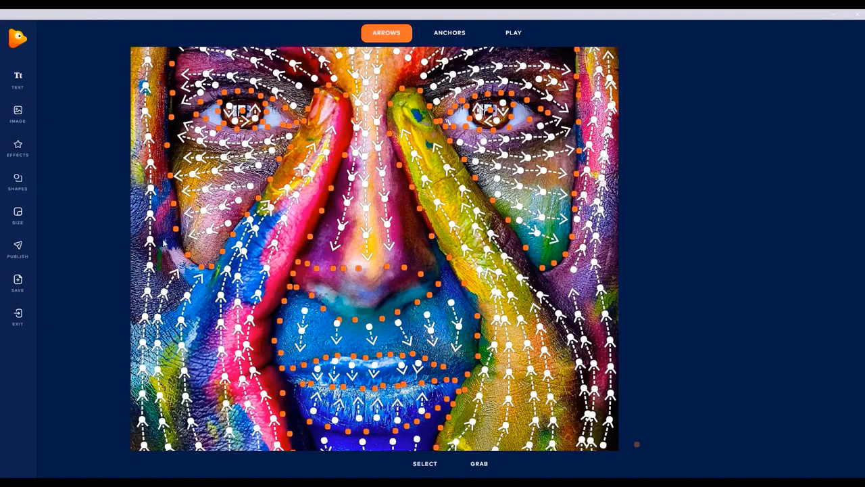
left_click(523, 35)
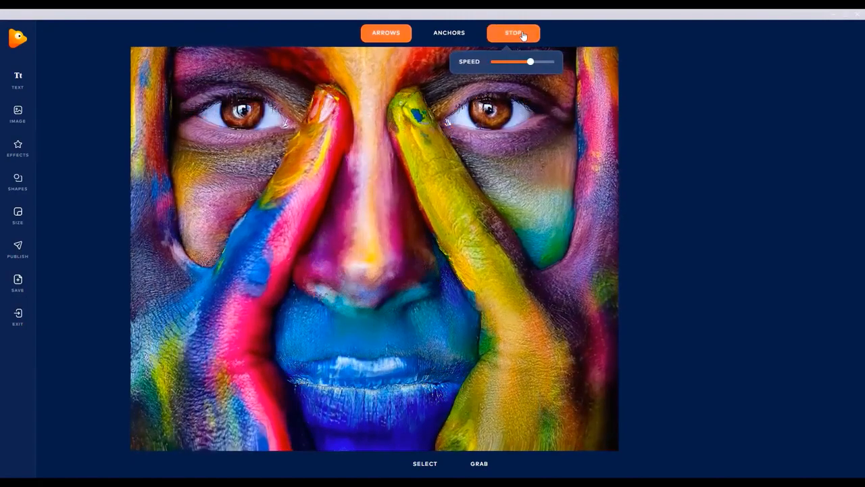
left_click(523, 35)
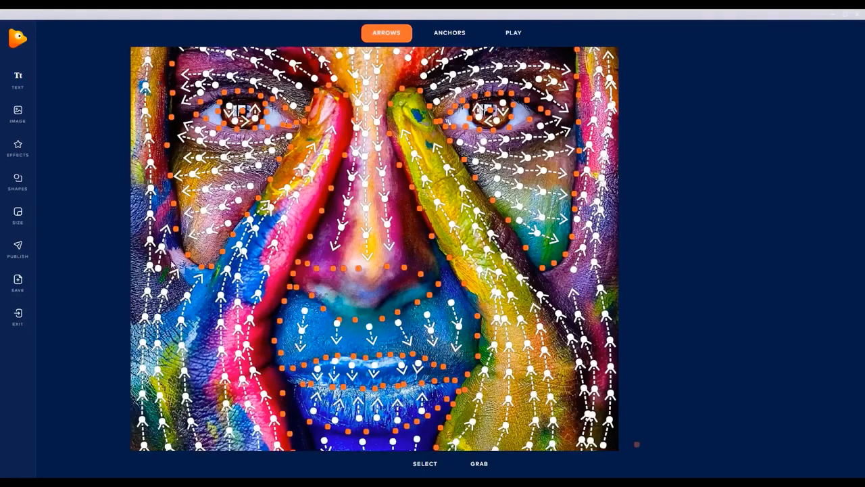
- Play the finished face animation, view the whole image at a smaller size, and stop the preview
left_click(513, 33)
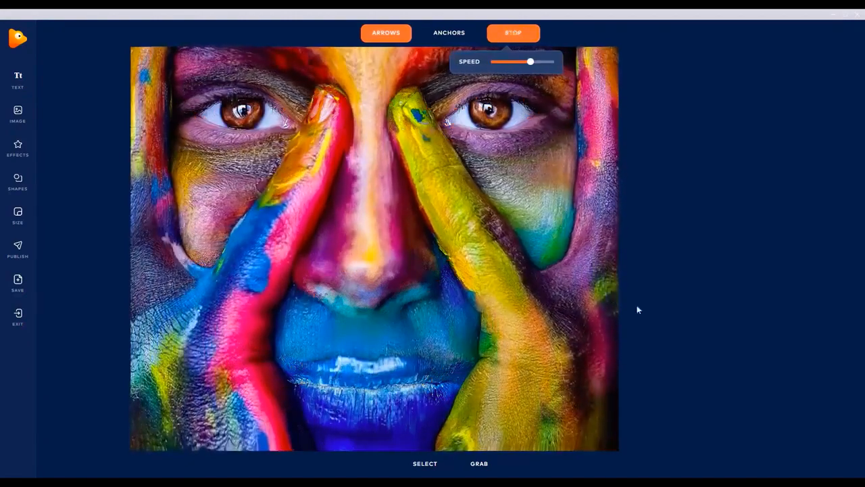
scroll(517, 225, "down", 2)
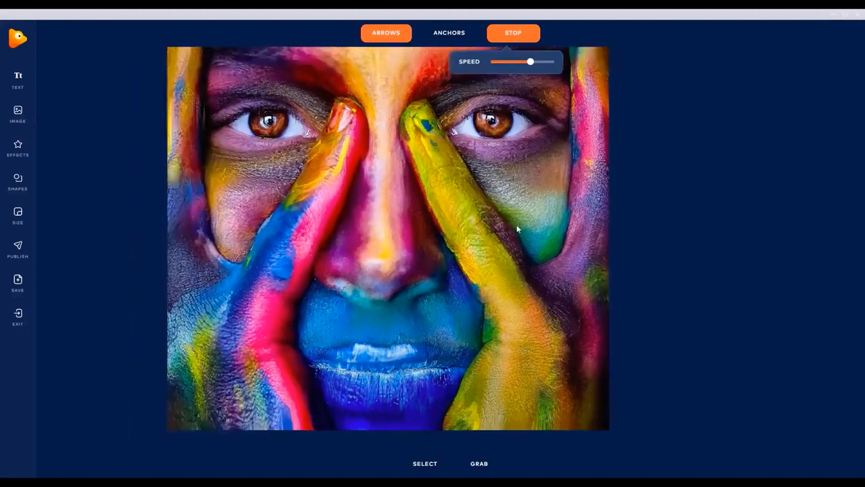
scroll(522, 277, "down", 3)
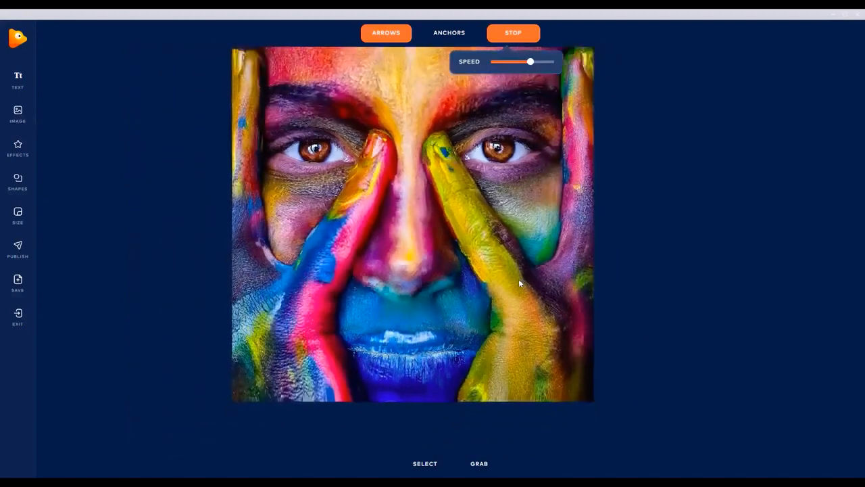
scroll(516, 290, "down", 1)
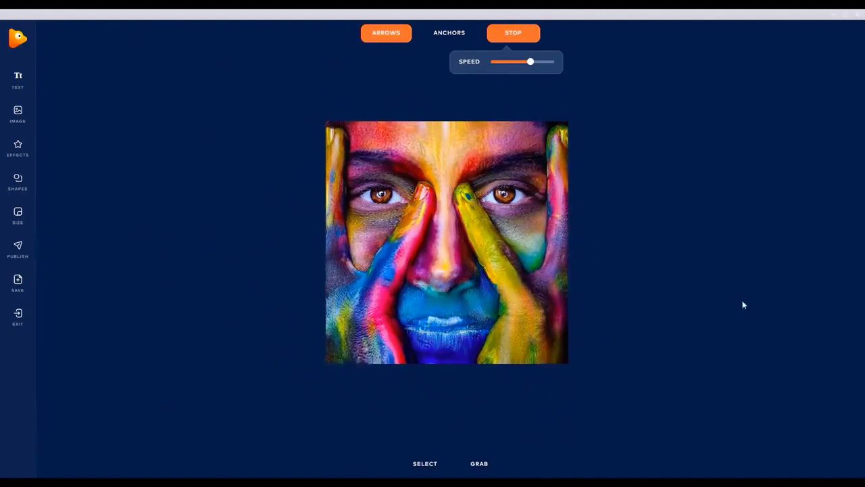
left_click(518, 34)
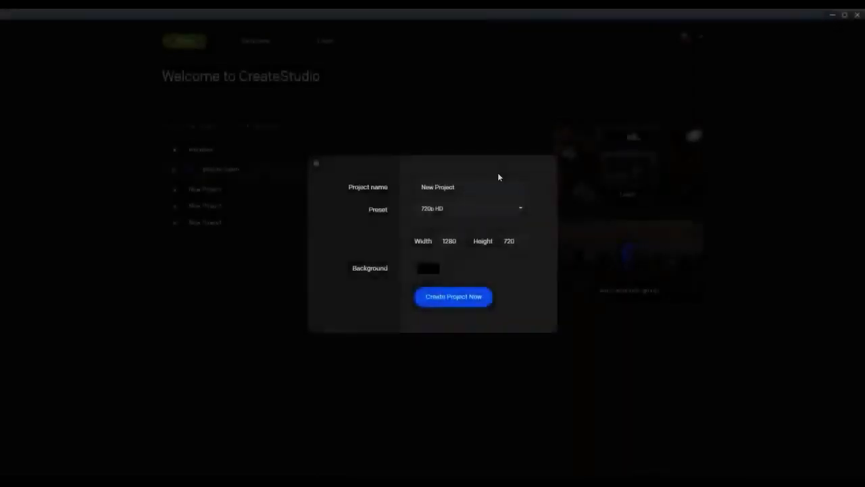
- Switch to CreateStudio and close the settings dialog for a new project
left_click(315, 164)
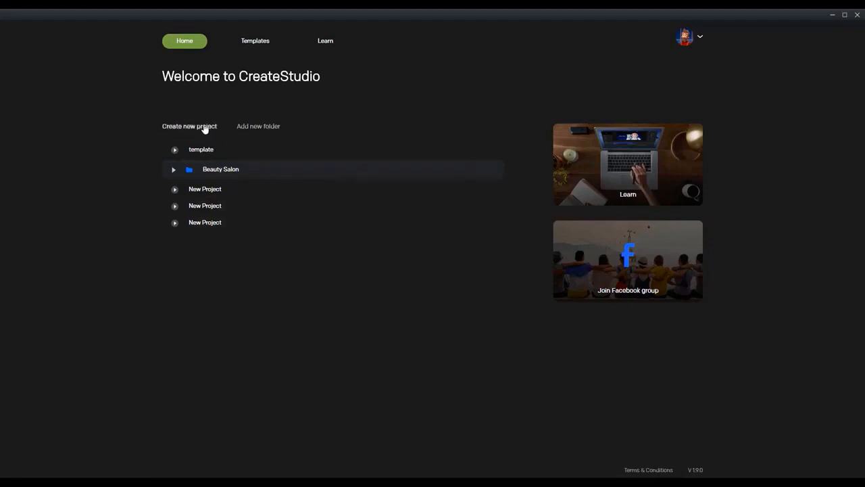
- Create a new project from the 1080p HD preset with the width changed to 1080, giving a 1080 x 1080 canvas
left_click(205, 127)
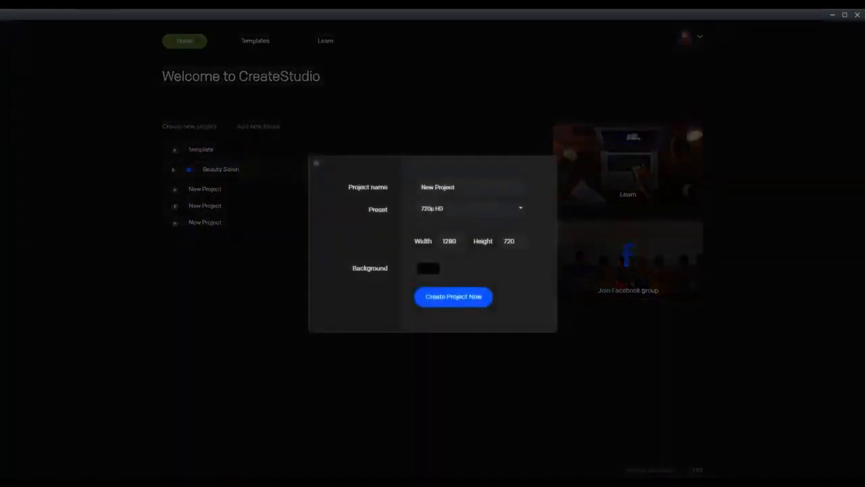
left_click(499, 209)
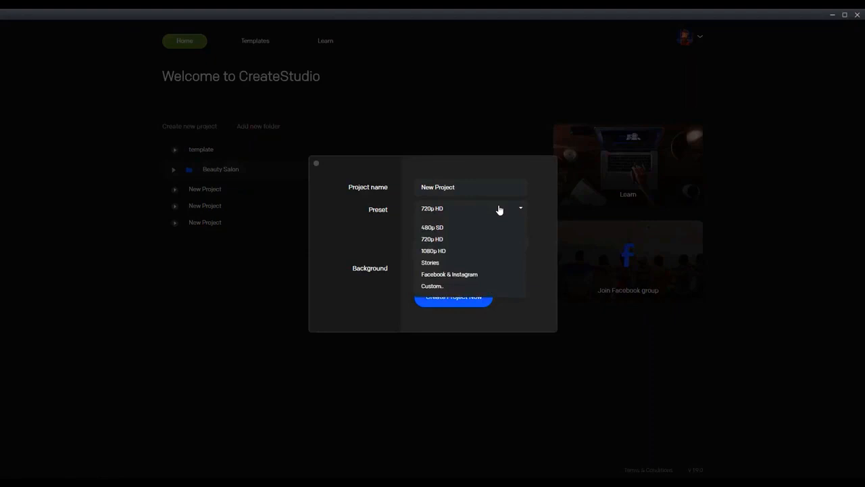
left_click(480, 251)
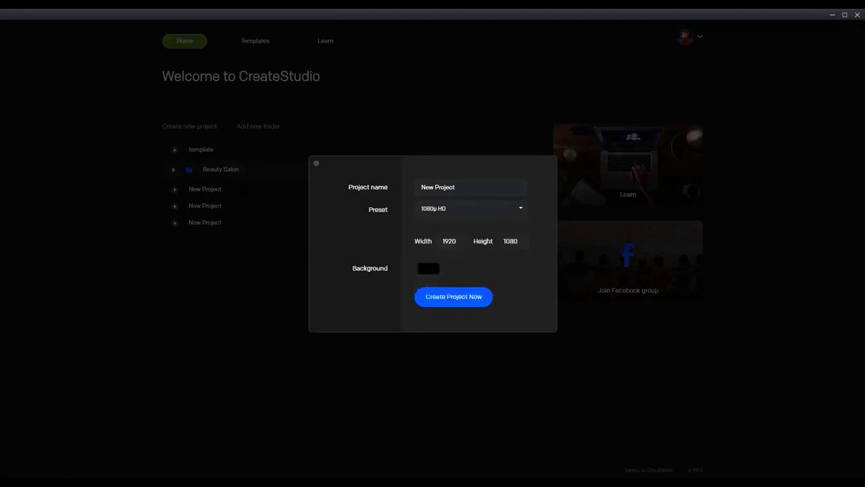
left_click(419, 241)
type("1")
left_click(471, 304)
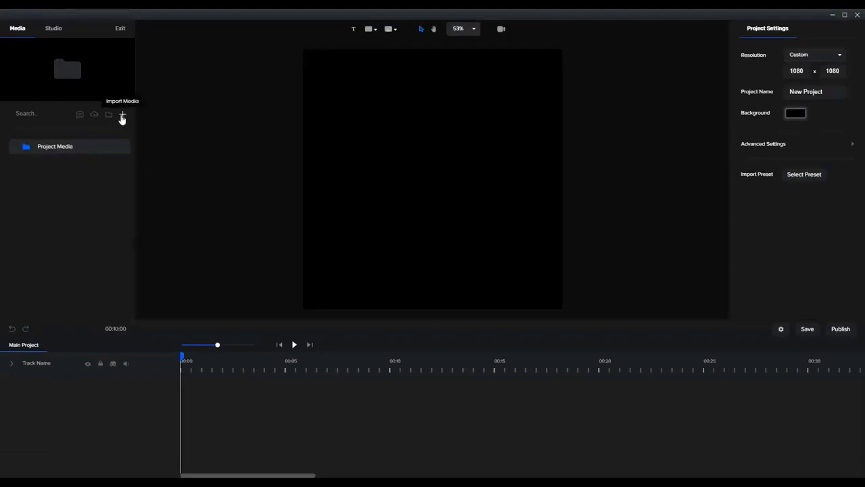
- Import the Face clip from the Face Tutorial folder inside Tutorials and place it on the canvas
left_click(123, 116)
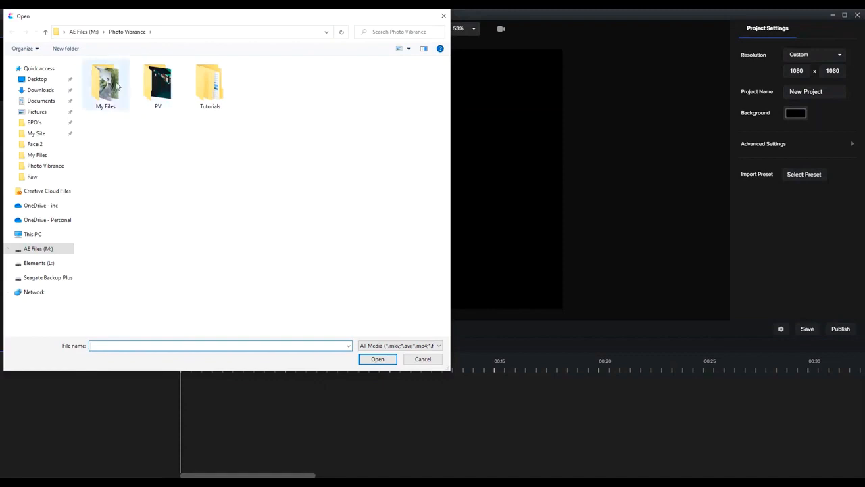
double_click(210, 84)
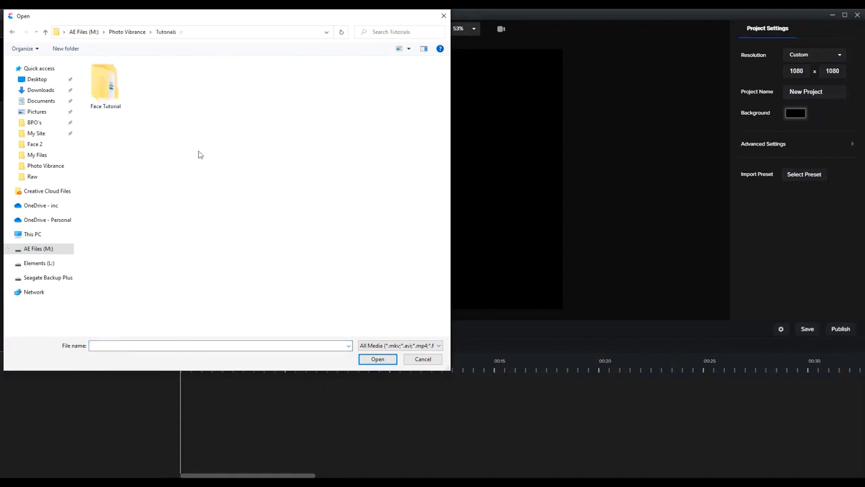
double_click(116, 88)
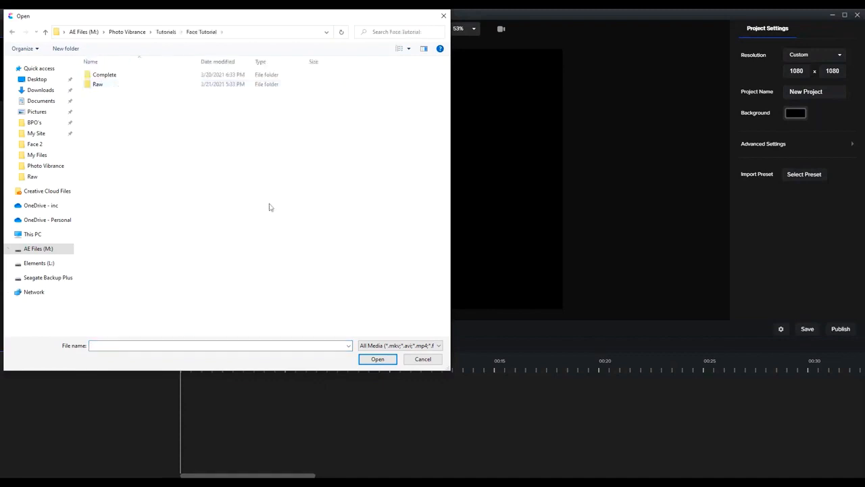
double_click(130, 88)
double_click(262, 88)
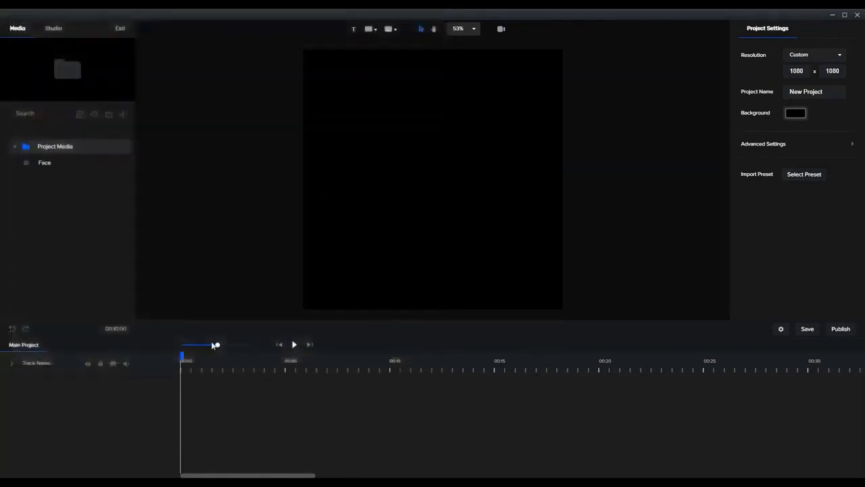
left_click_drag(43, 163, 469, 169)
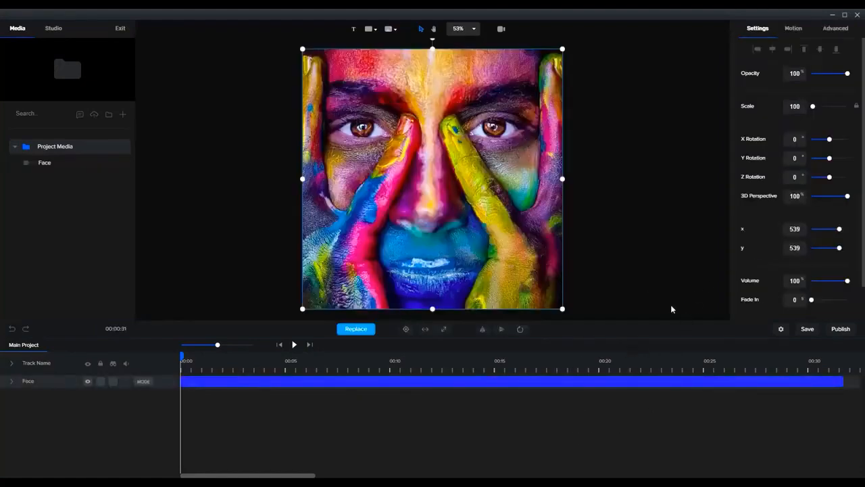
- Apply the Scale Up zoom as the Face clip's out animation, stretch it over the clip's whole length, and play the preview
left_click(794, 28)
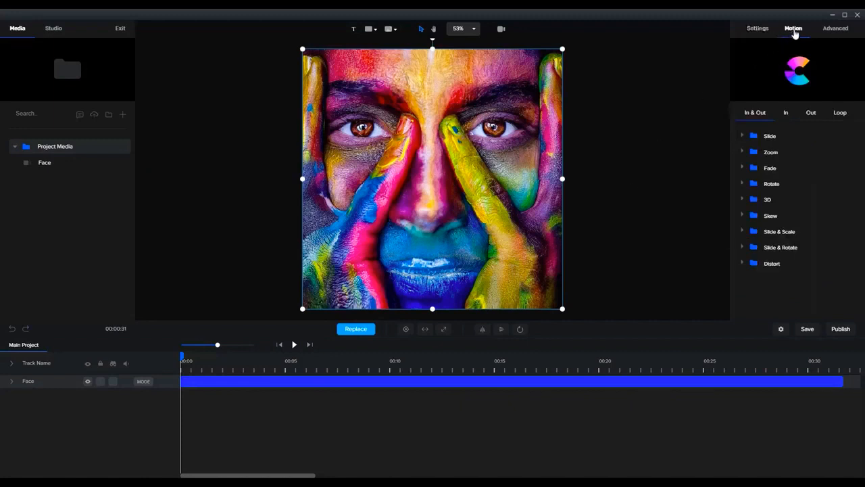
left_click(813, 115)
left_click(742, 155)
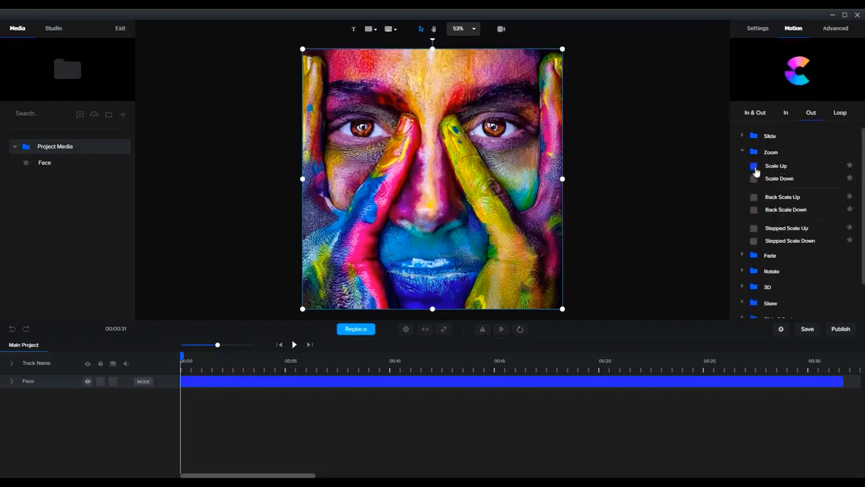
left_click(753, 166)
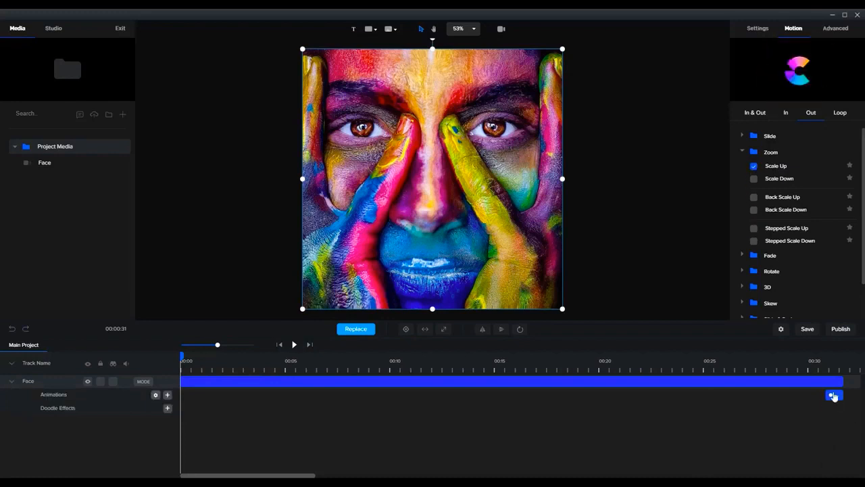
left_click_drag(830, 398, 173, 419)
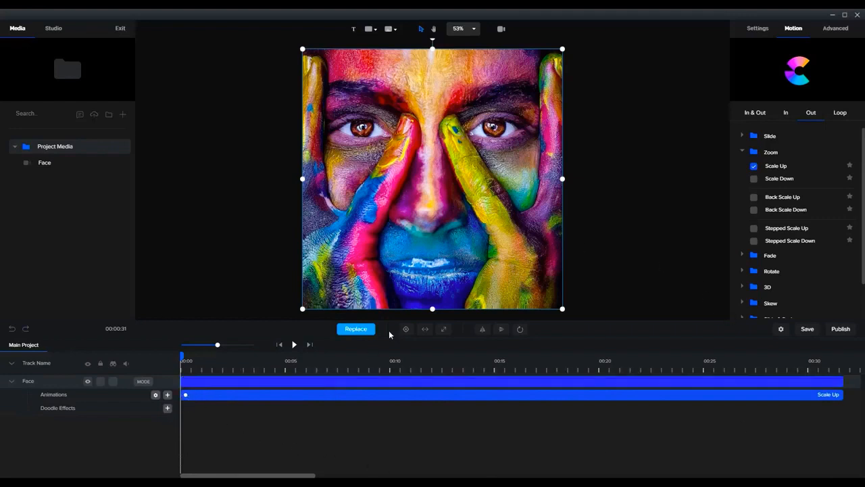
left_click(294, 345)
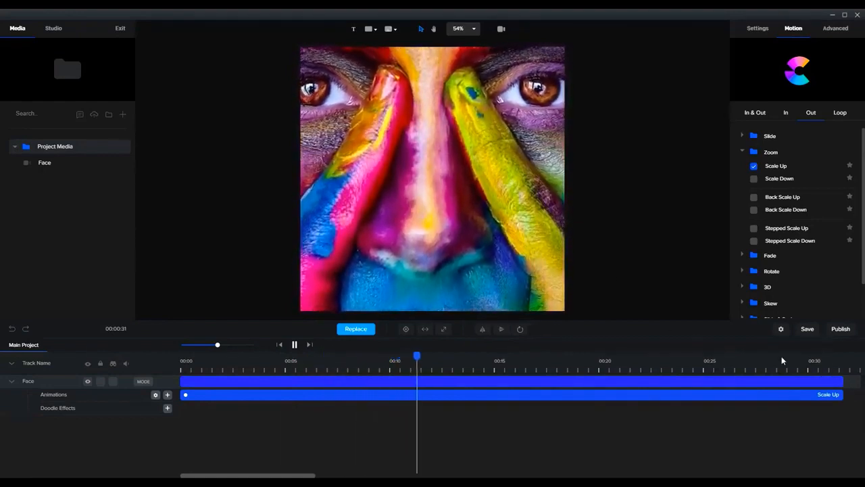
- Stop playback and set the Scale Up animation's Ending Scale X and Ending Scale Y to 1.5
left_click(295, 346)
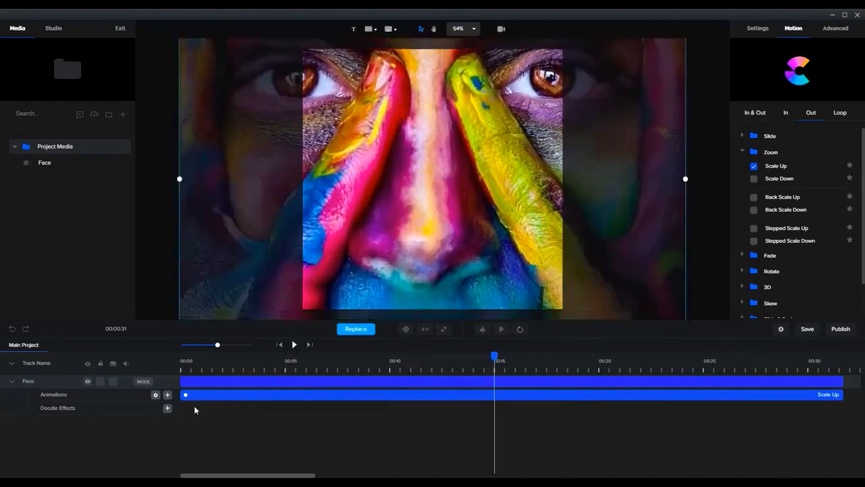
left_click(155, 394)
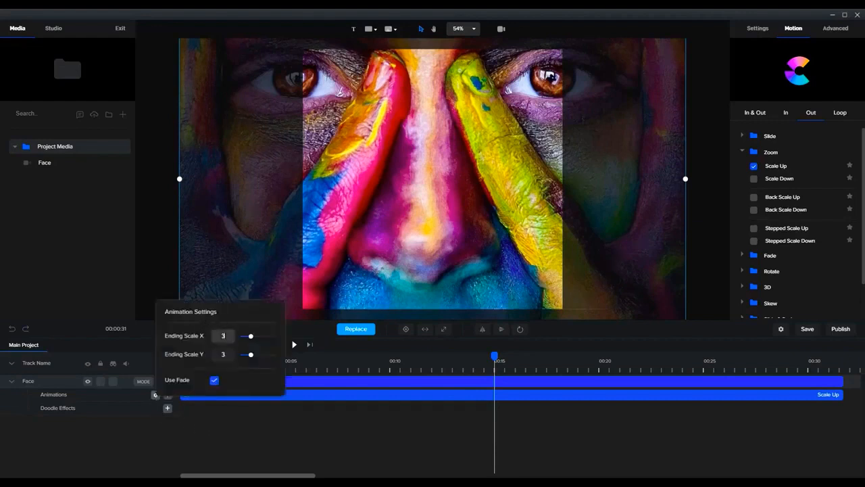
double_click(223, 336)
type("1.5")
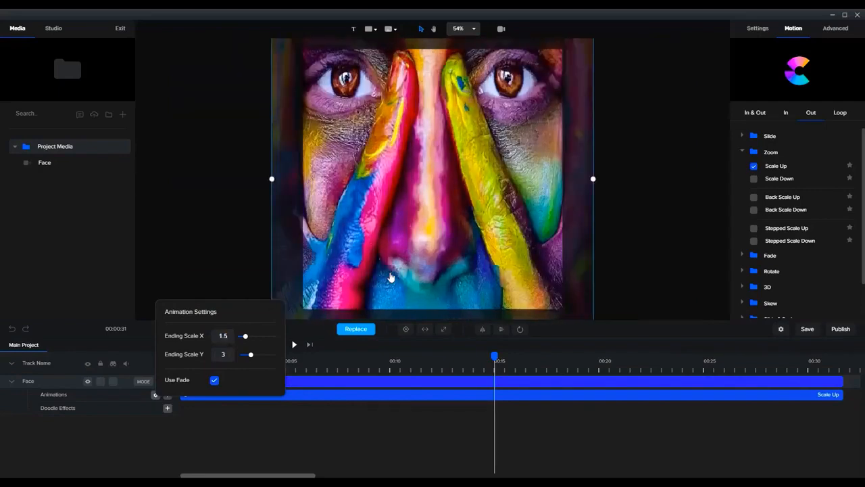
double_click(229, 355)
type("1.5")
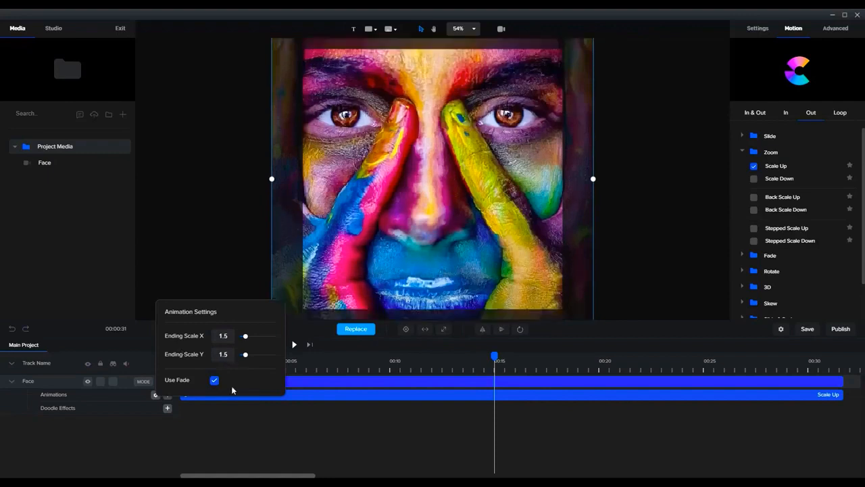
left_click(290, 451)
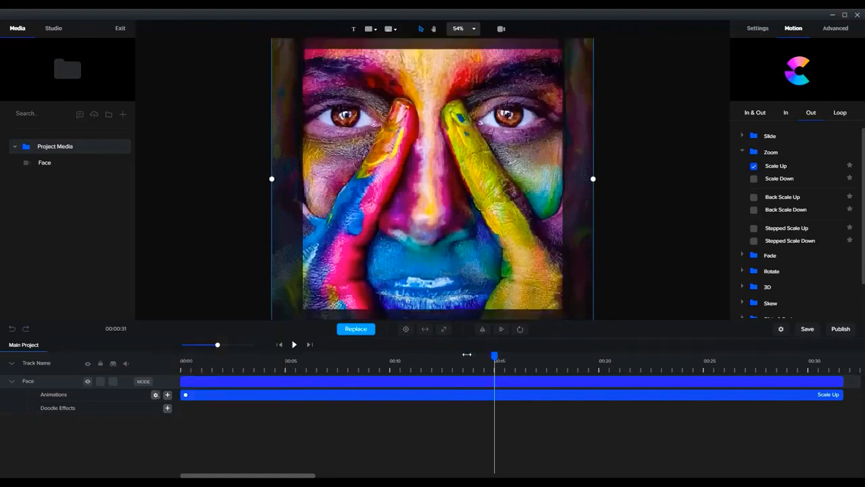
- Play the zoom animation from the beginning to check its pace, and return the playhead to the start
left_click_drag(493, 355, 47, 346)
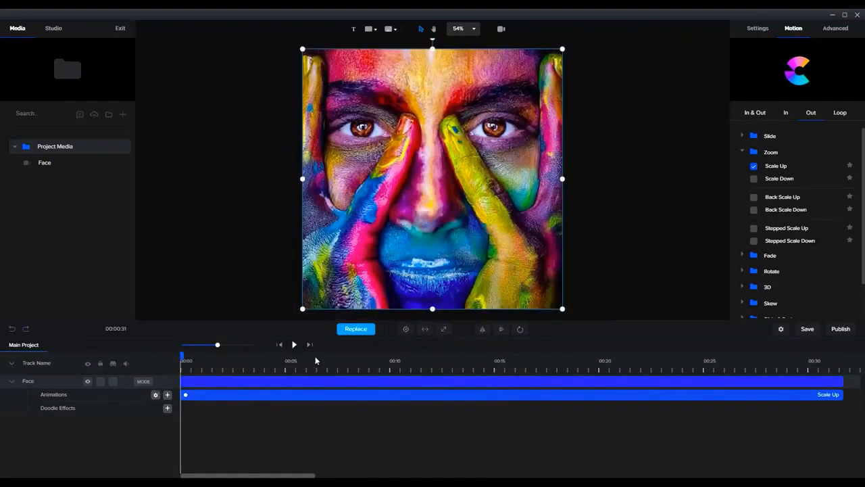
left_click(294, 345)
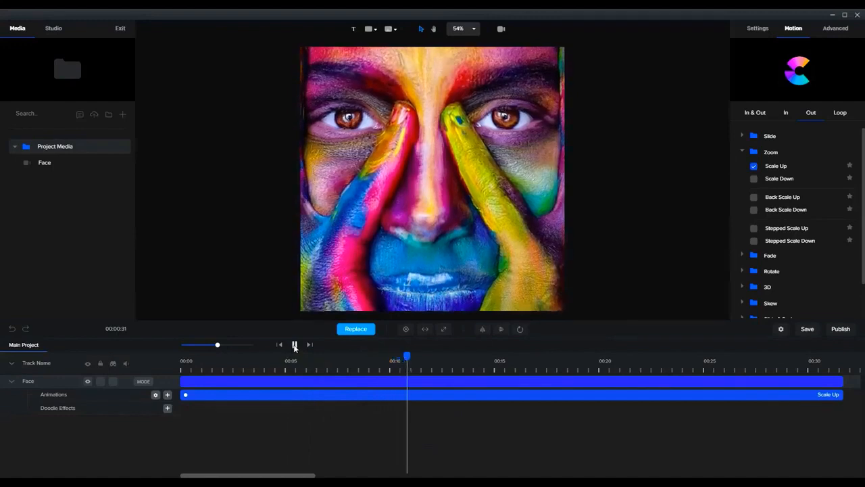
key("space")
left_click_drag(417, 358, 181, 365)
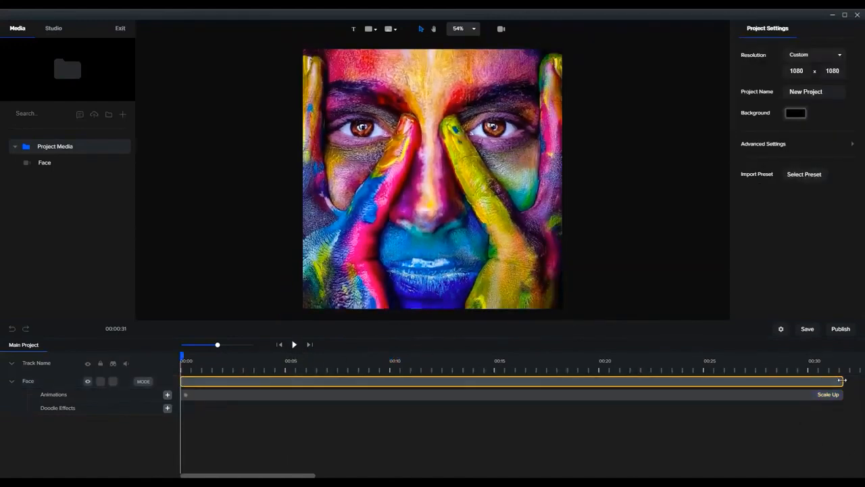
- Shorten the Face clip to 29 seconds, briefly preview it, and return the playhead to the start
left_click_drag(842, 380, 815, 380)
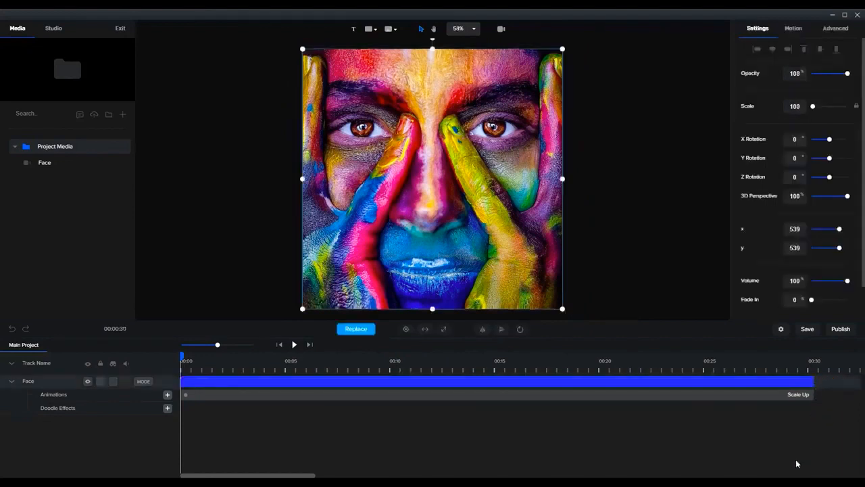
left_click_drag(813, 380, 805, 380)
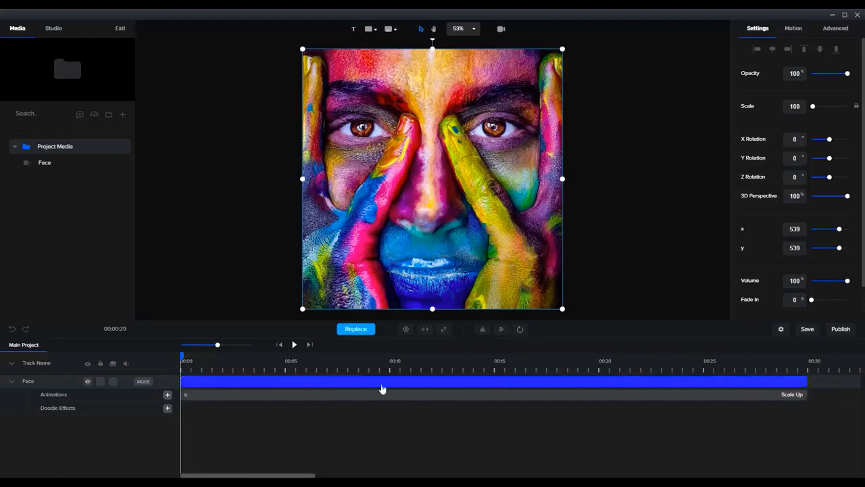
left_click(293, 345)
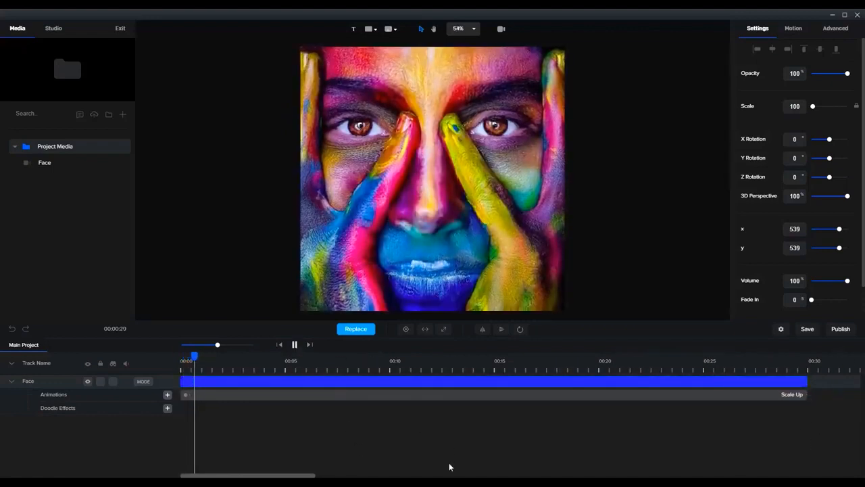
left_click(295, 344)
left_click_drag(204, 359, 116, 358)
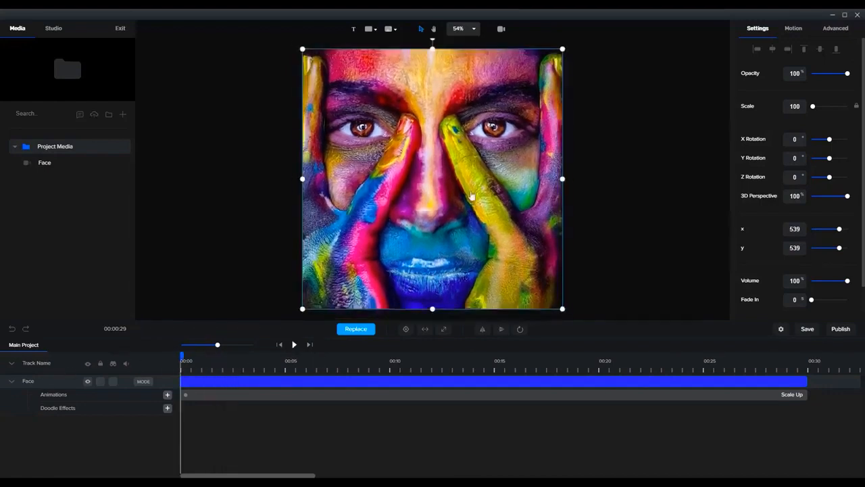
- Add a text element over the face image and clear its placeholder text
left_click(353, 30)
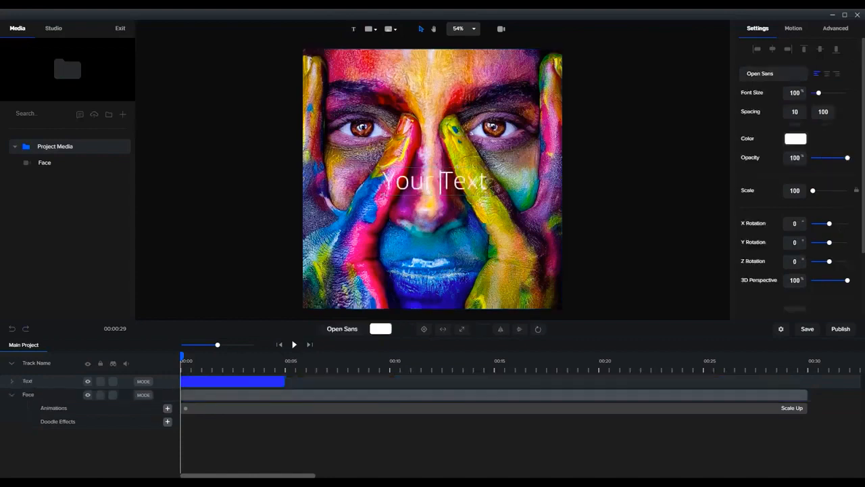
double_click(452, 181)
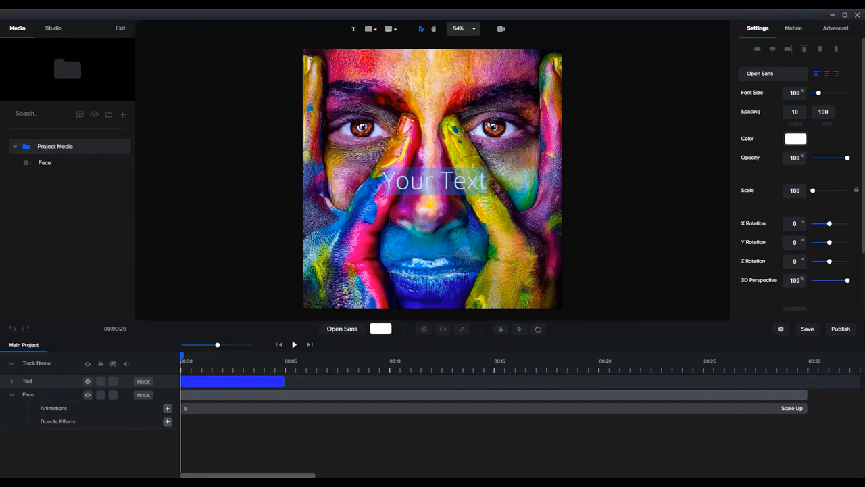
key("BackSpace")
type("Here is ")
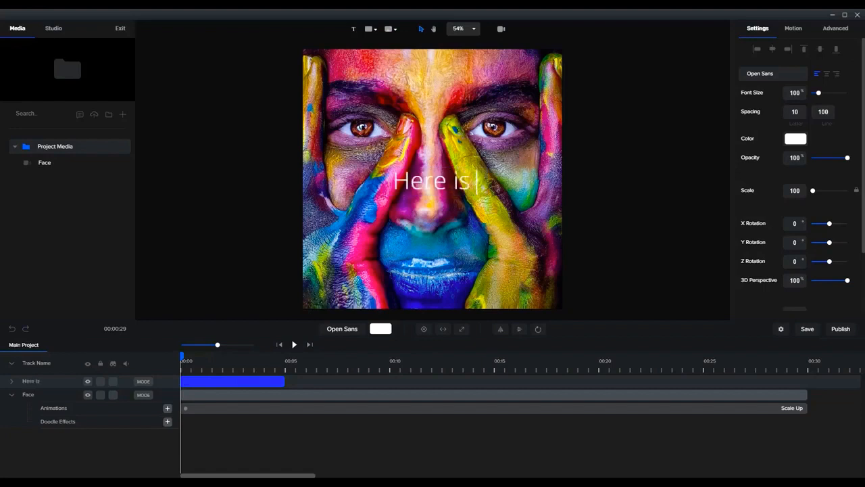
type("my fir")
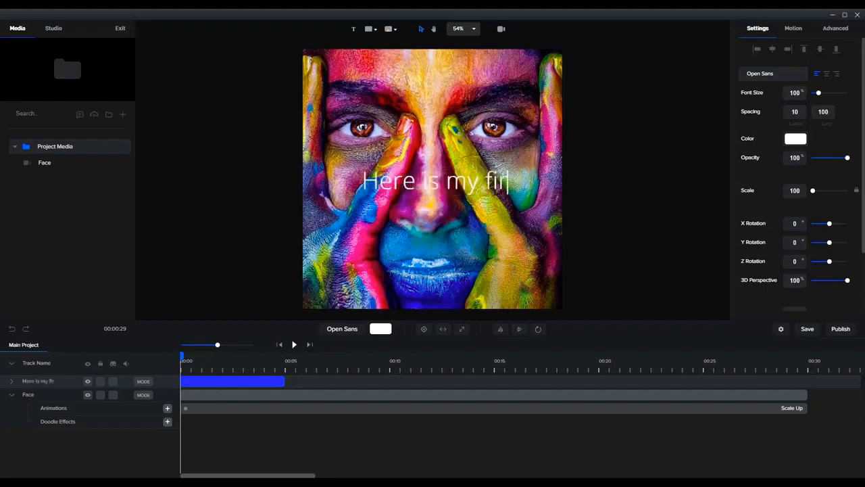
key("BackSpace")
key("BackSpace")
key("BackSpace")
key("BackSpace")
key("BackSpace")
key("ctrl+a")
key("BackSpace")
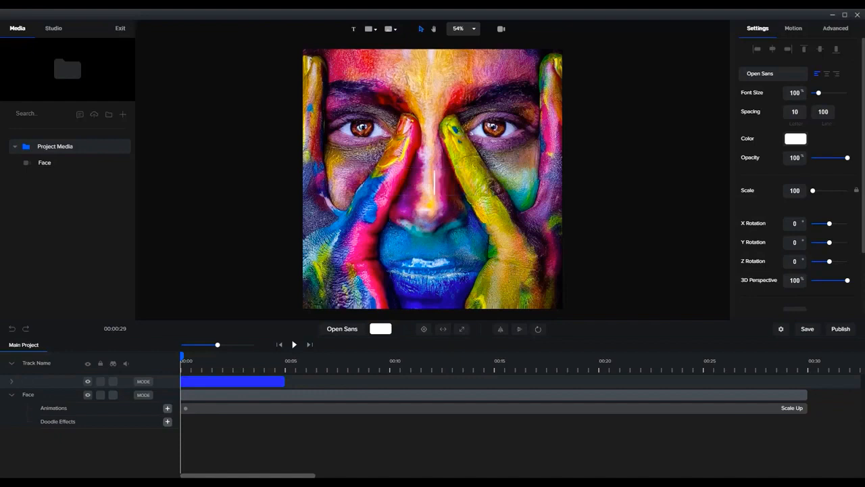
- Enter "HERE IS MY FIRST DIGITAL CREATION" in the text element, break the line before "DIGITAL", and centre-align it
type("HERE IS M")
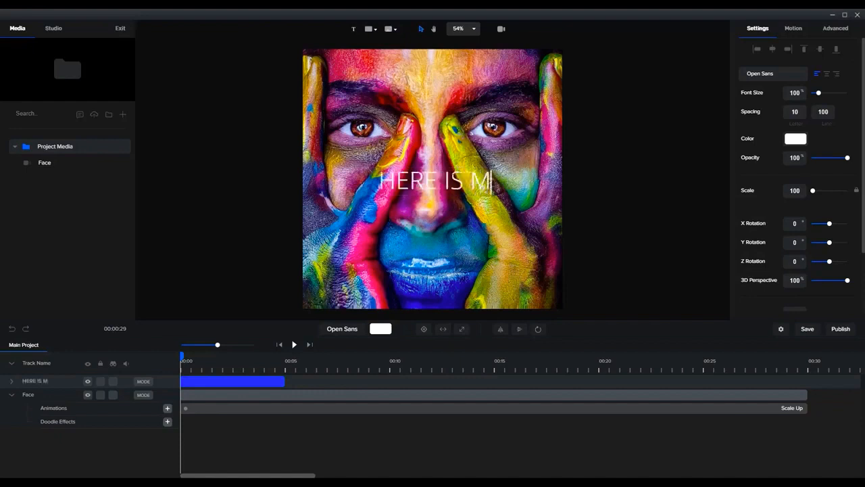
type("Y FIRST")
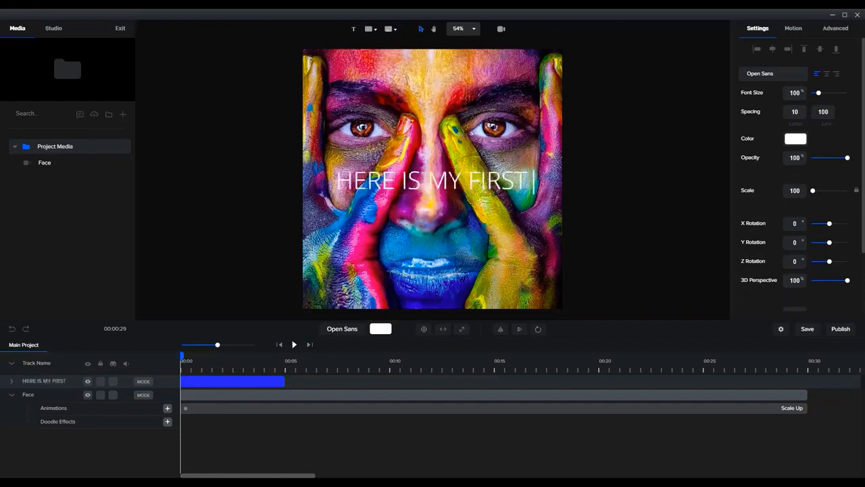
type(" DI")
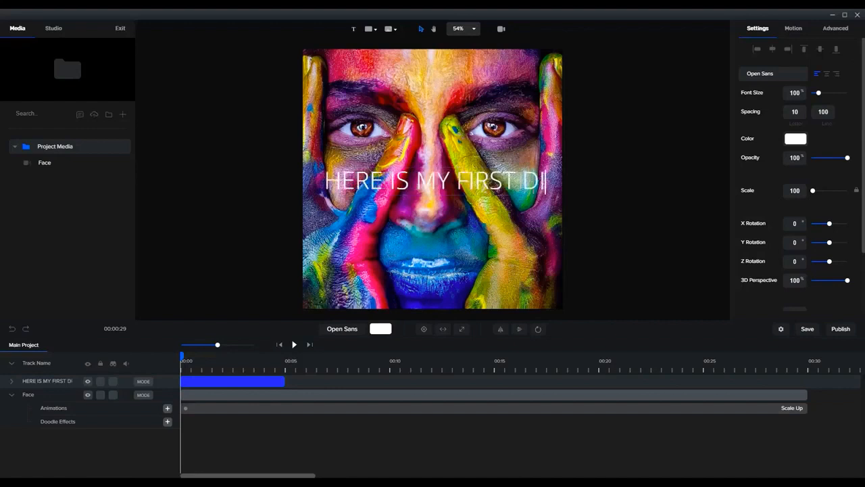
type("GITAL ")
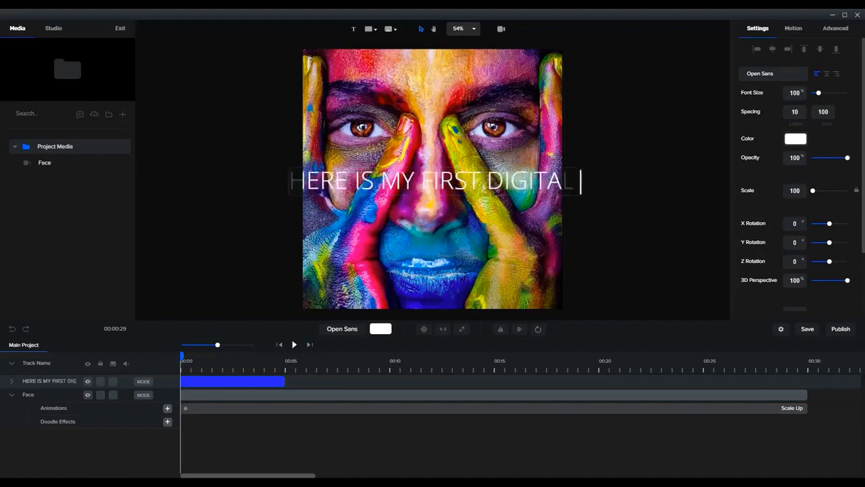
type("CREATION")
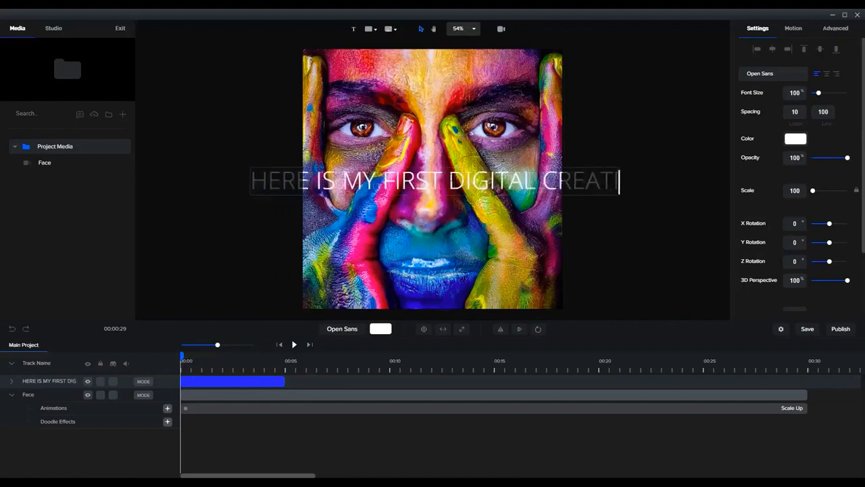
left_click(430, 181)
key("BackSpace")
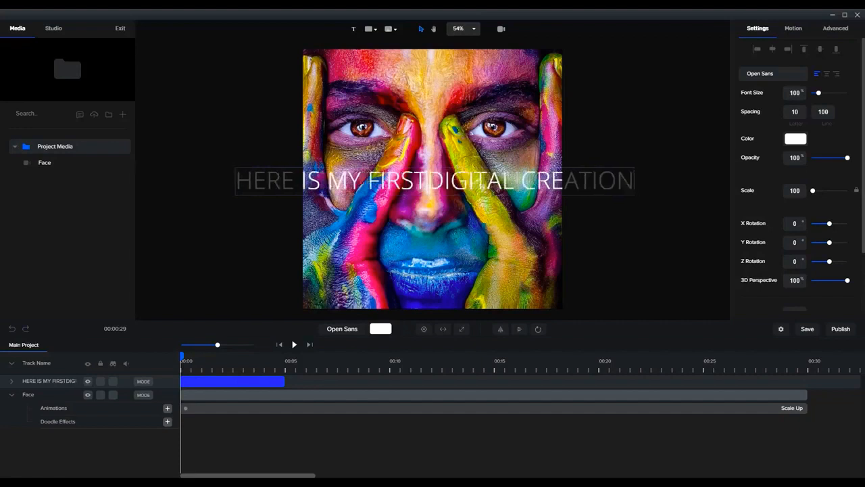
key("Return")
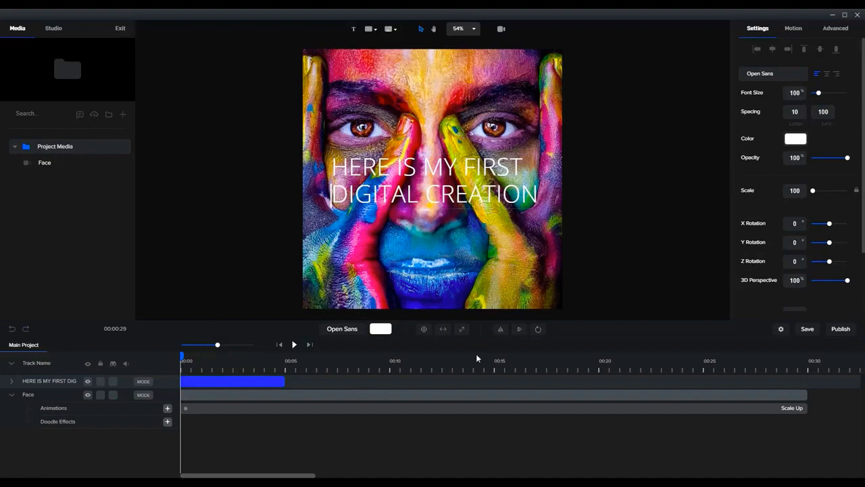
left_click(826, 74)
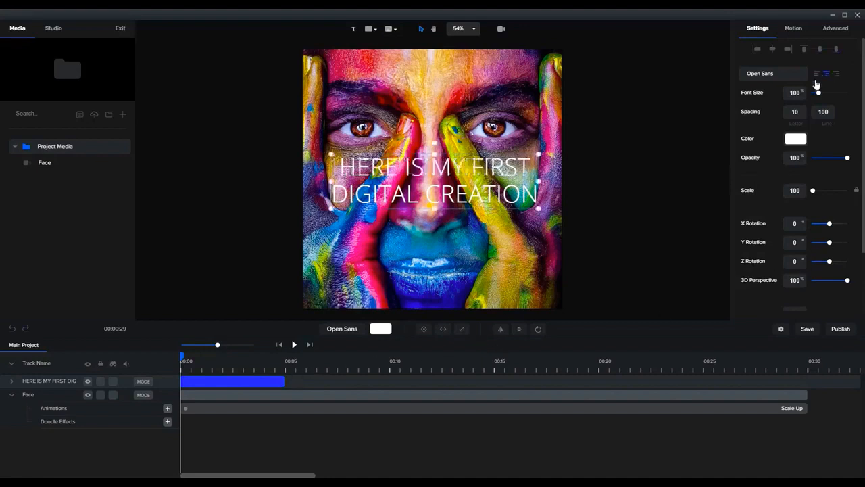
- Change the caption's font to Carino in the Bold style
left_click(785, 77)
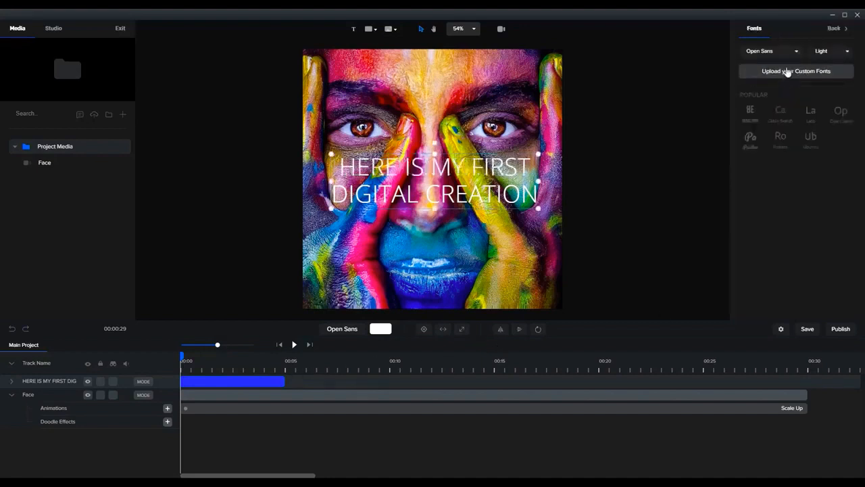
left_click(771, 55)
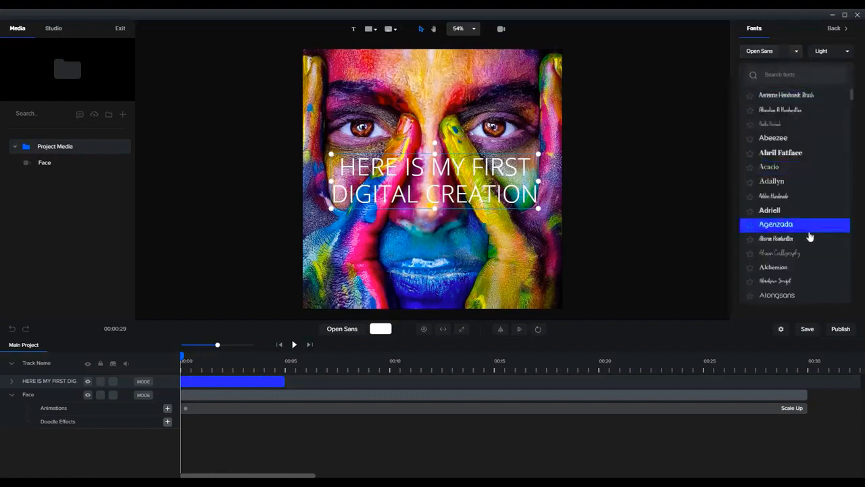
scroll(810, 235, "down", 5)
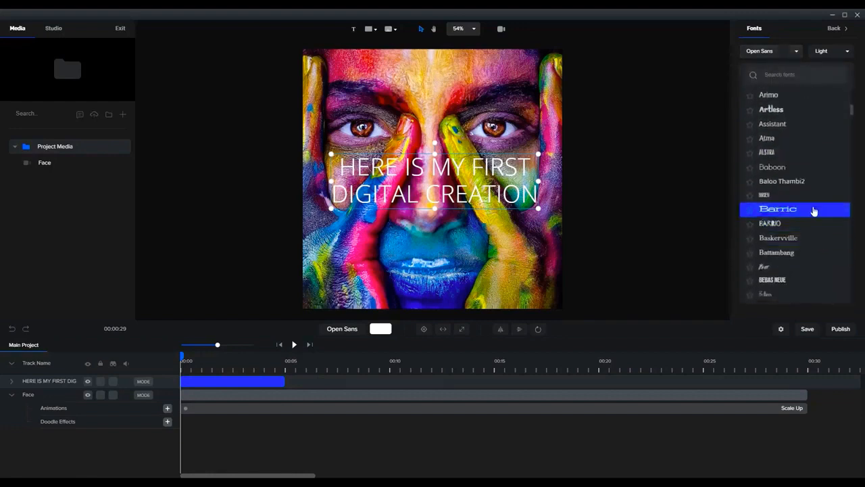
scroll(814, 210, "down", 4)
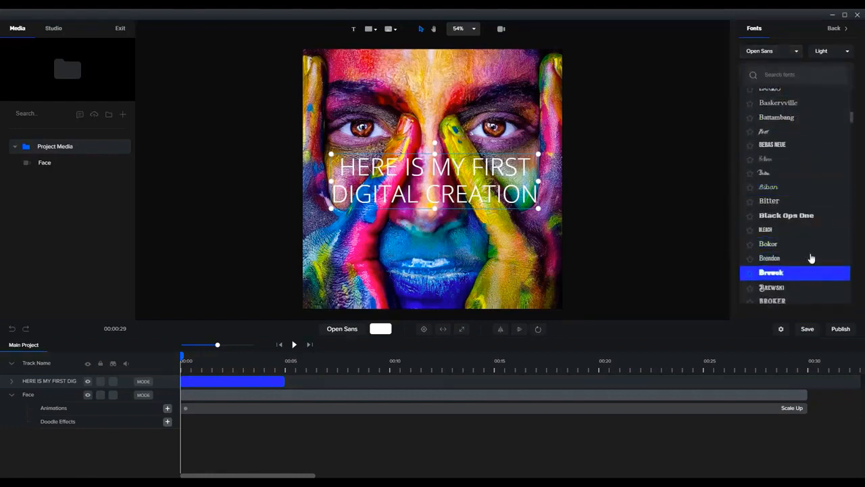
scroll(810, 254, "down", 5)
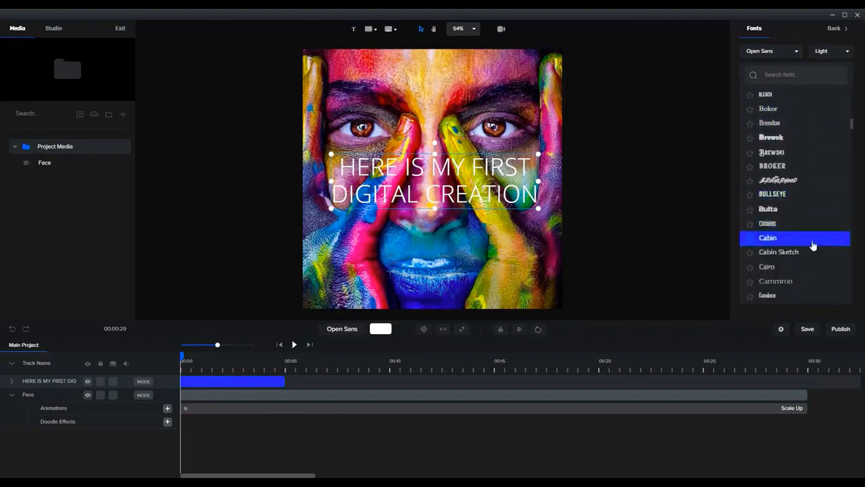
scroll(812, 249, "down", 1)
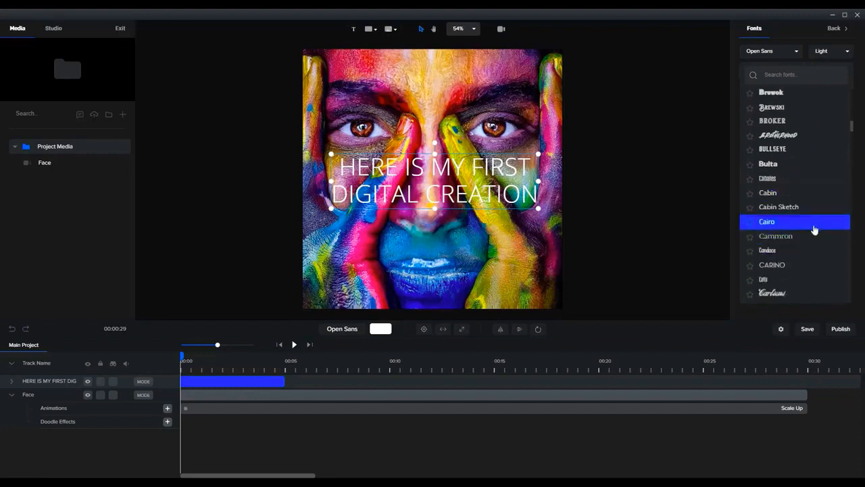
left_click(783, 267)
left_click(838, 57)
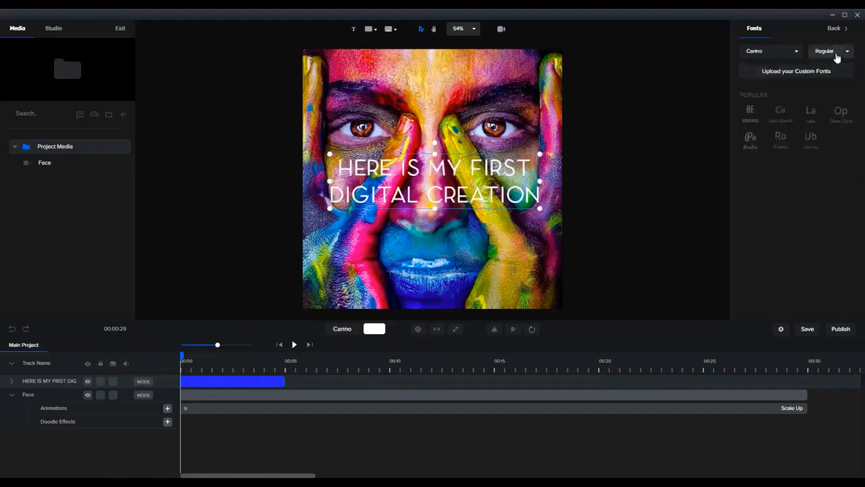
left_click(837, 61)
left_click(823, 66)
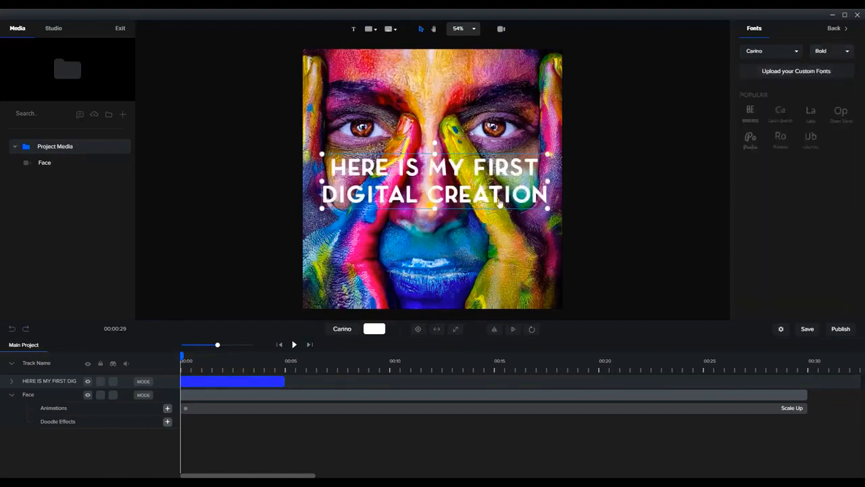
- Move the caption to the lower part of the face image and extend its duration to match the Face clip
left_click_drag(482, 164, 480, 253)
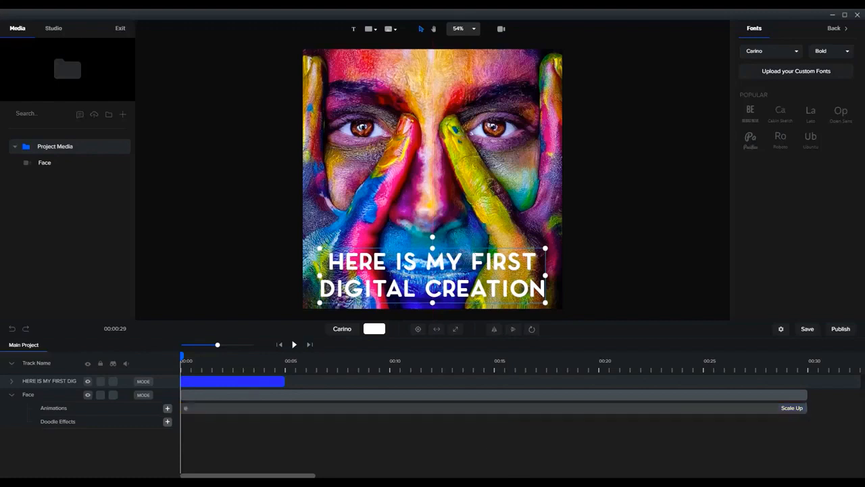
left_click_drag(286, 381, 808, 380)
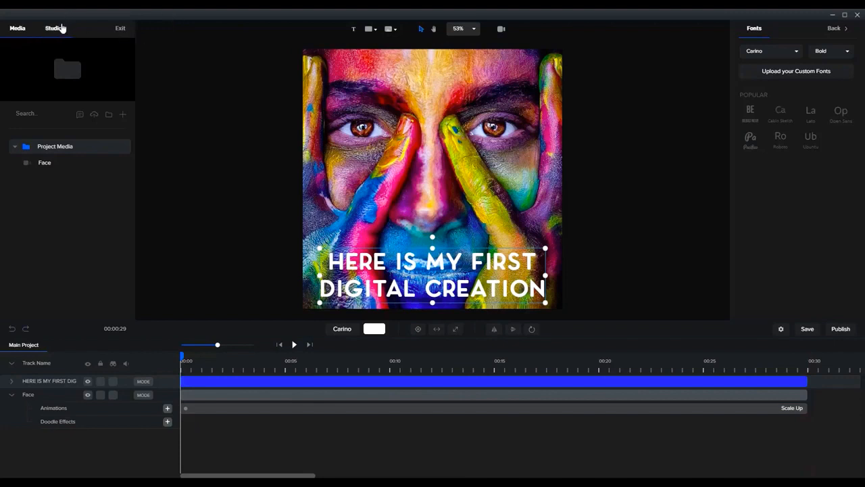
- Import the "Driving ambition" track from the stock audio library and add it to the timeline
left_click(94, 115)
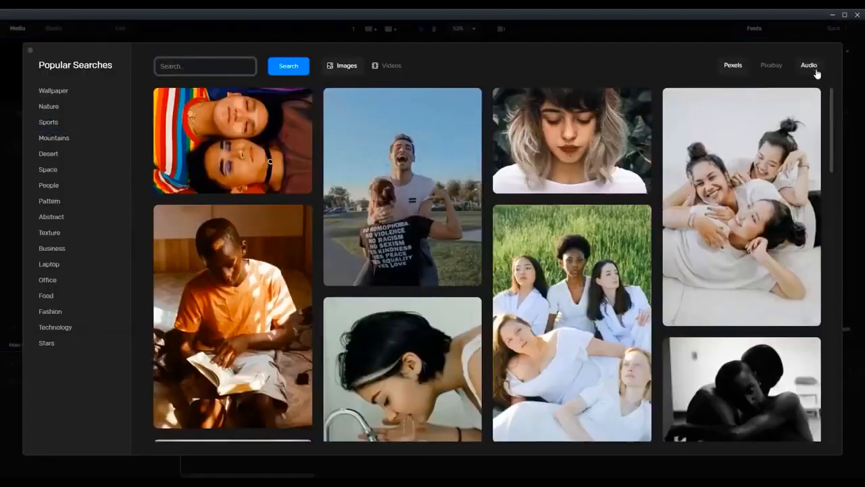
left_click(810, 65)
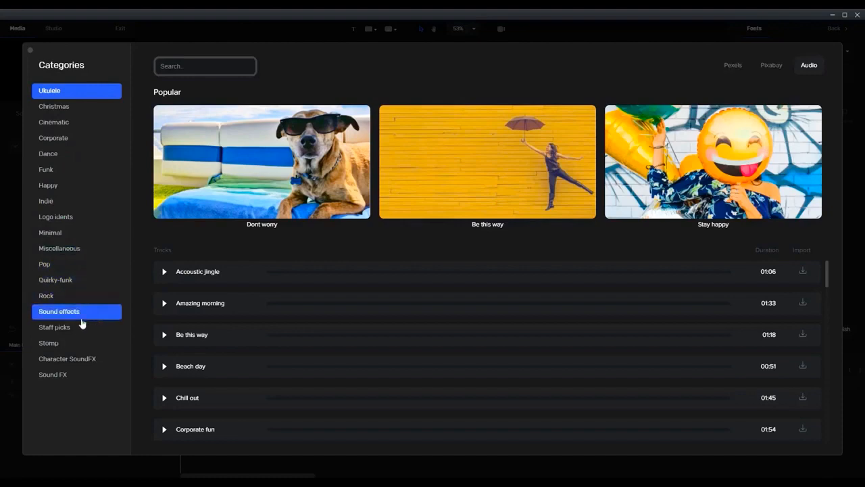
left_click(193, 43)
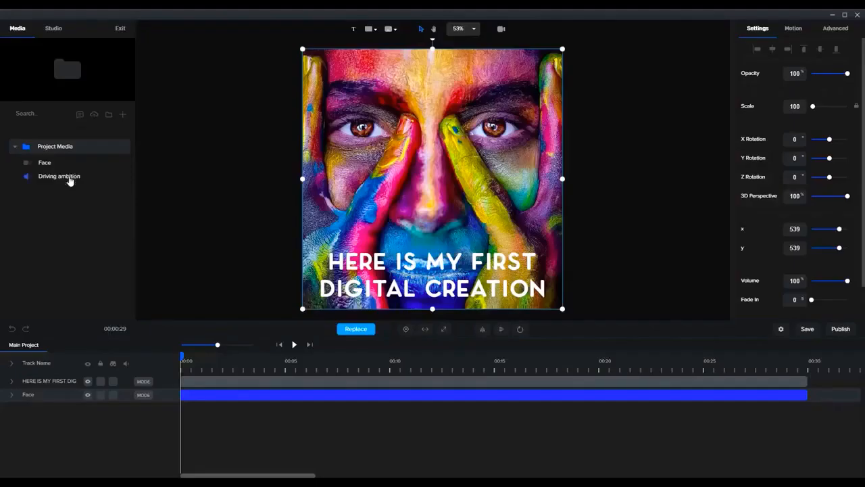
left_click_drag(69, 180, 304, 422)
left_click_drag(54, 180, 356, 187)
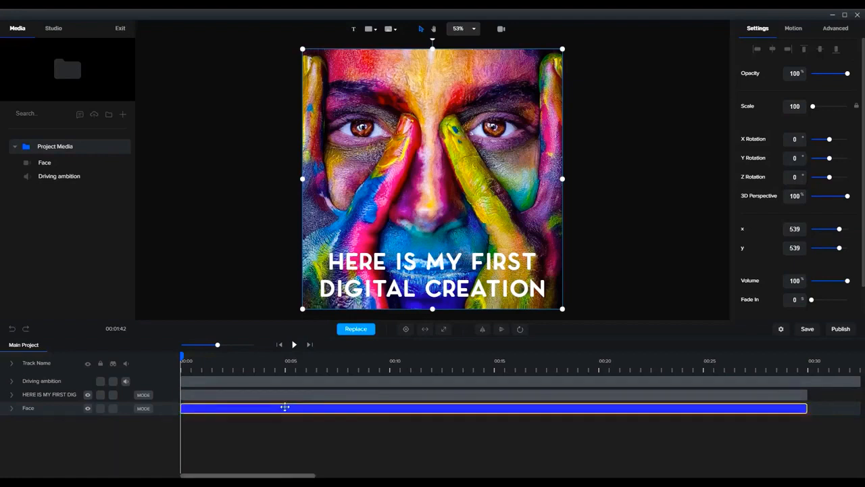
- Move the Driving ambition track below the Face track and trim it to end with the Face clip
left_click(50, 382)
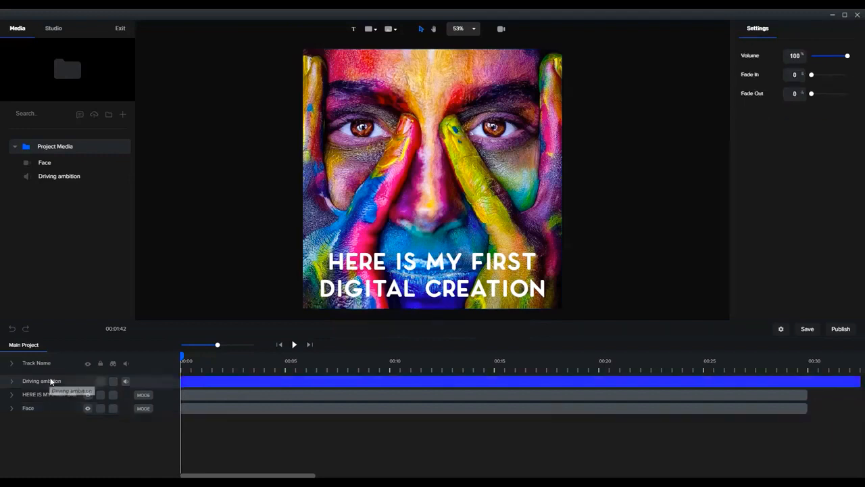
left_click_drag(68, 383, 71, 410)
left_click(169, 422)
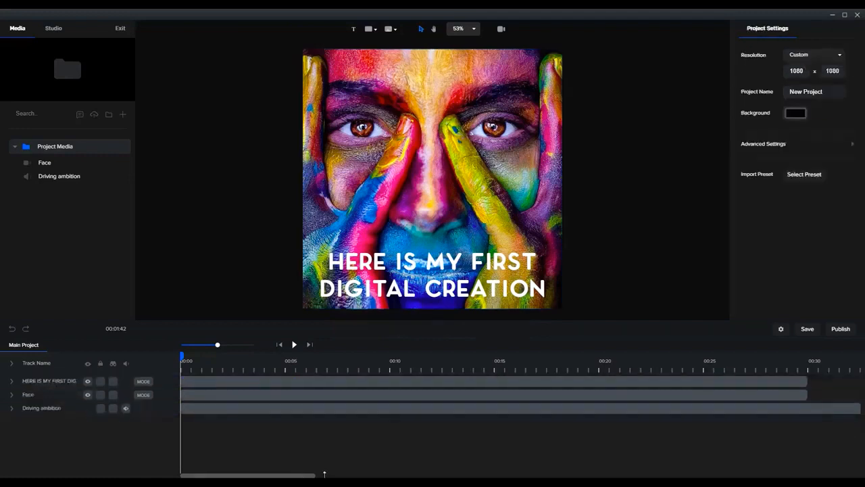
left_click_drag(325, 475, 393, 475)
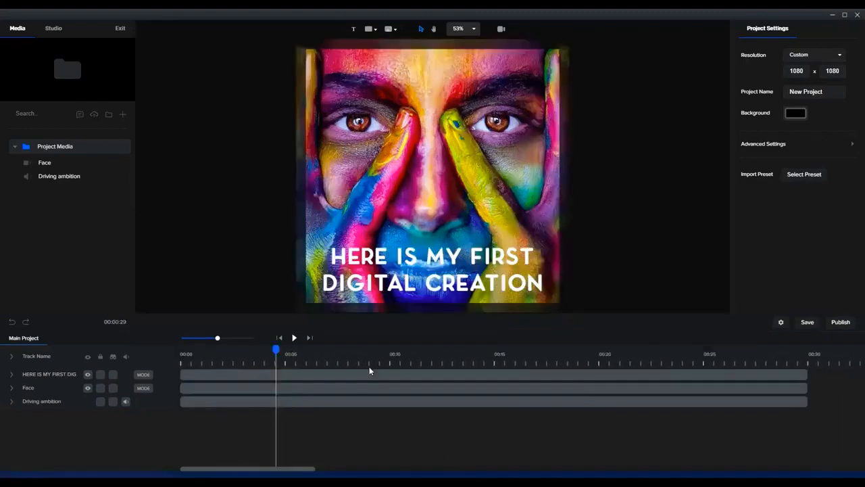
left_click_drag(276, 350, 89, 358)
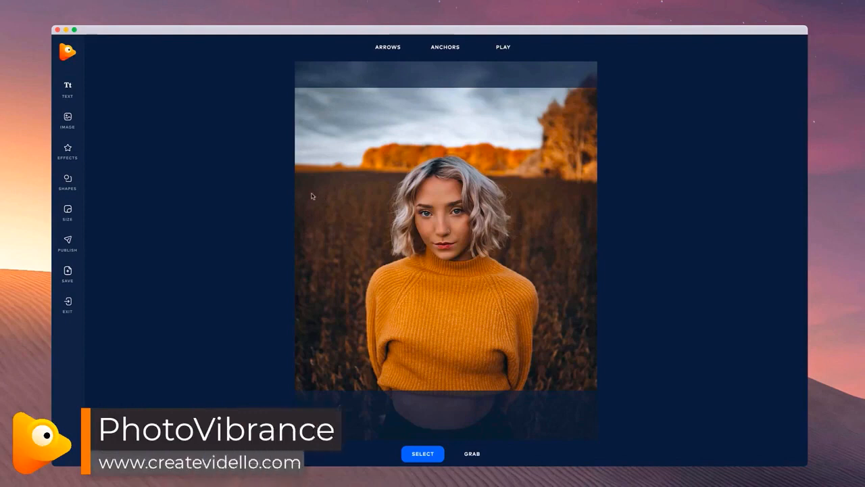
- In PhotoVibrance, add a text layer to the photo of the woman and change its placeholder to "50% OFF ALL"
left_click(68, 90)
double_click(514, 236)
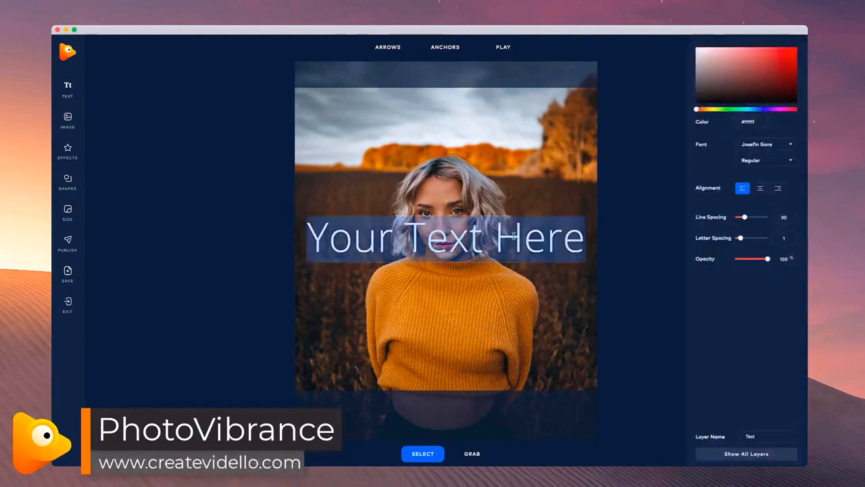
type("50")
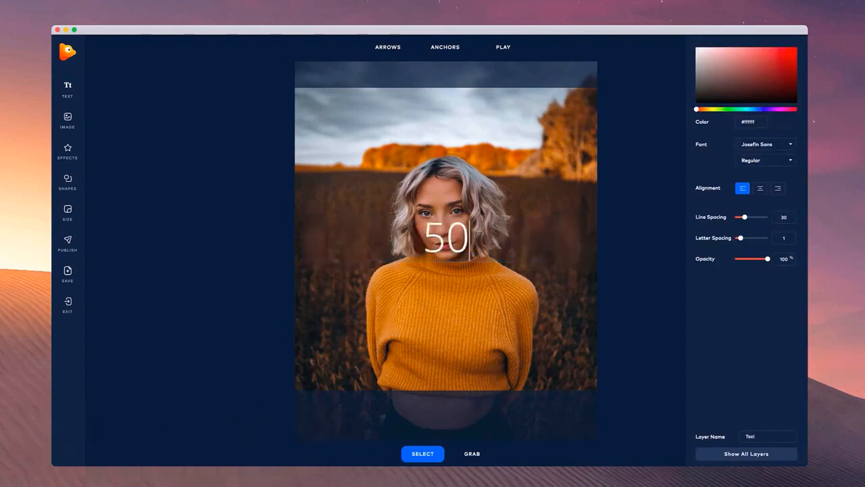
type("% OFF ")
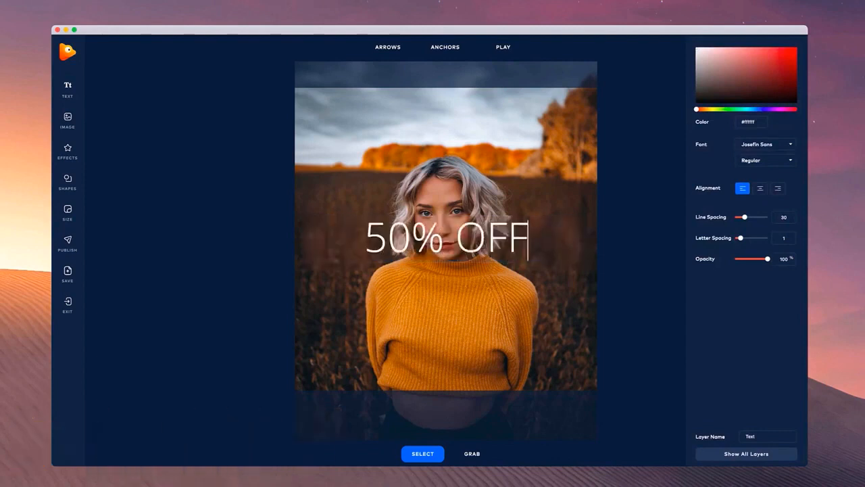
type("ALL")
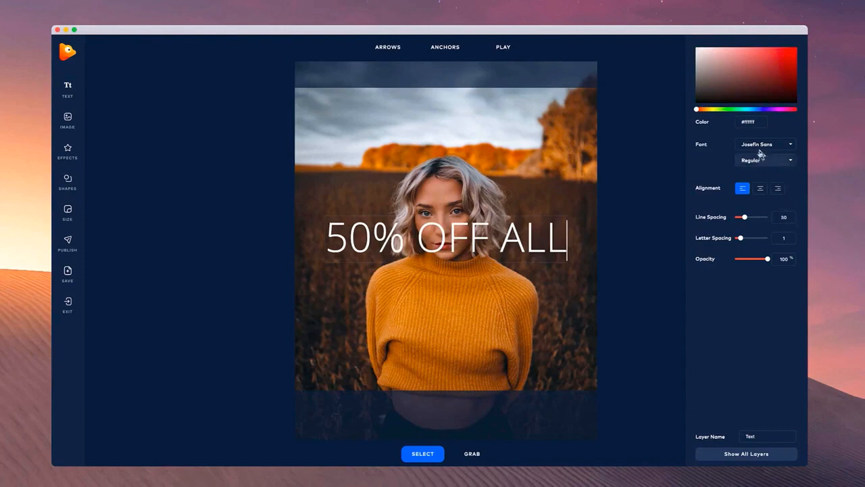
- Set the "50% OFF ALL" text in Bebas Neue, then scale it down and place it on the woman's sweater
left_click(758, 145)
left_click(750, 221)
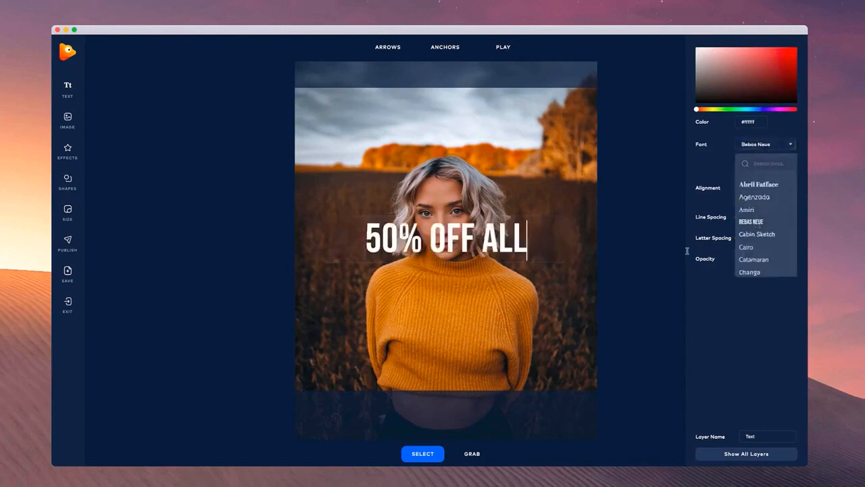
left_click(661, 258)
left_click(517, 229)
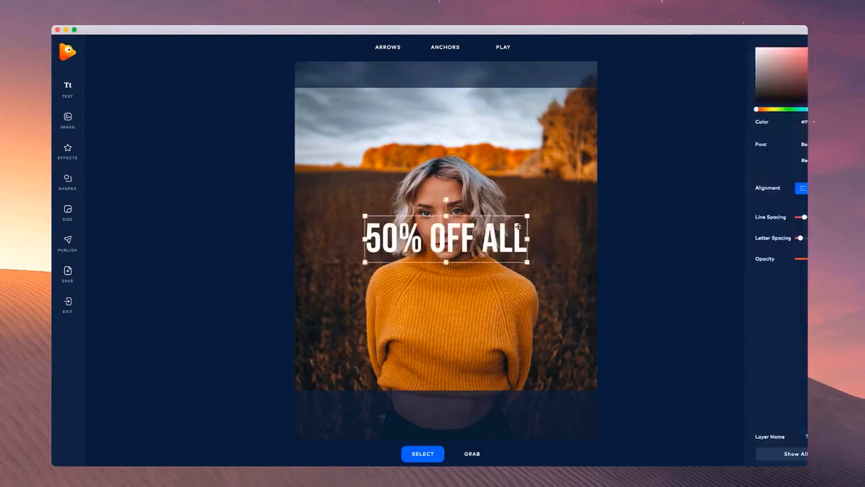
left_click_drag(527, 216, 493, 328)
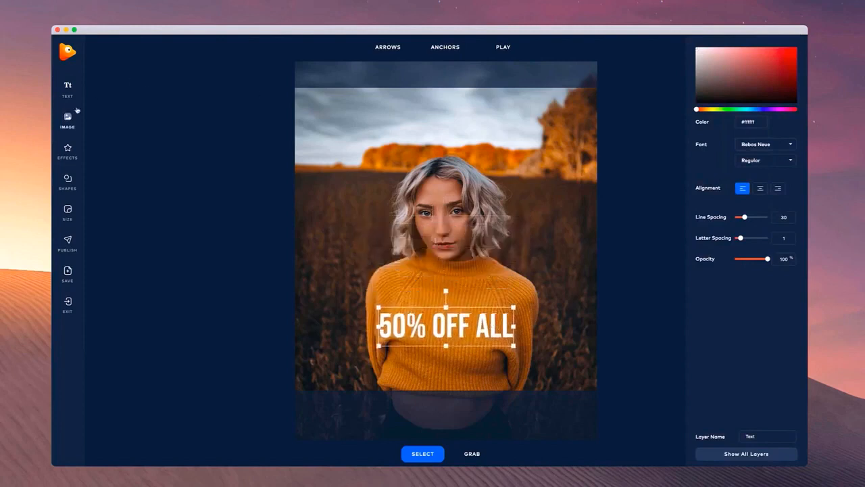
- Add a second text layer over the photo and replace its placeholder with "SWEATERS"
left_click(68, 87)
left_click(516, 237)
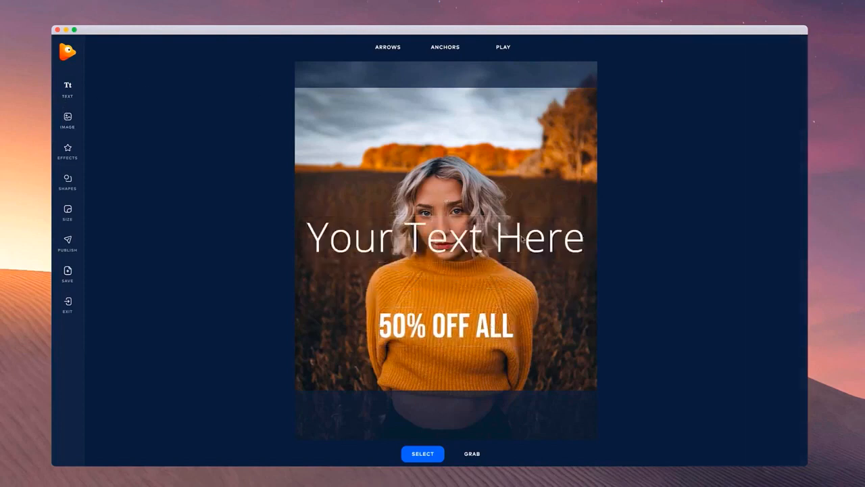
left_click(519, 236)
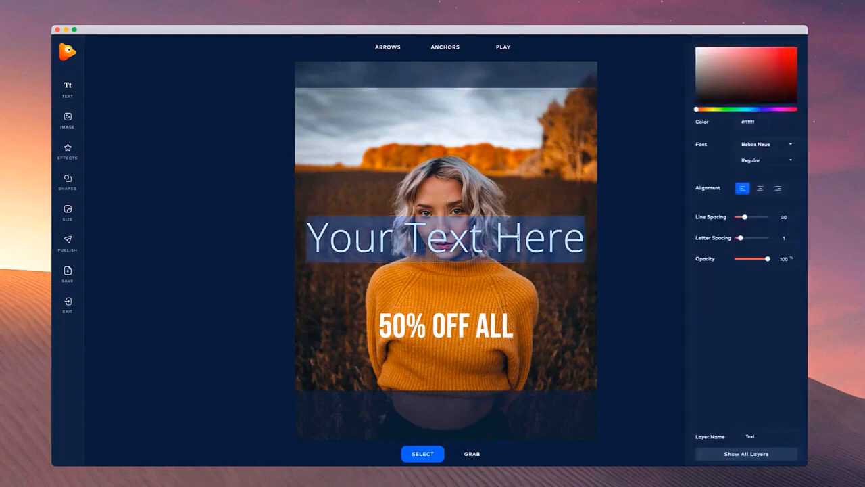
type("SWEATERS")
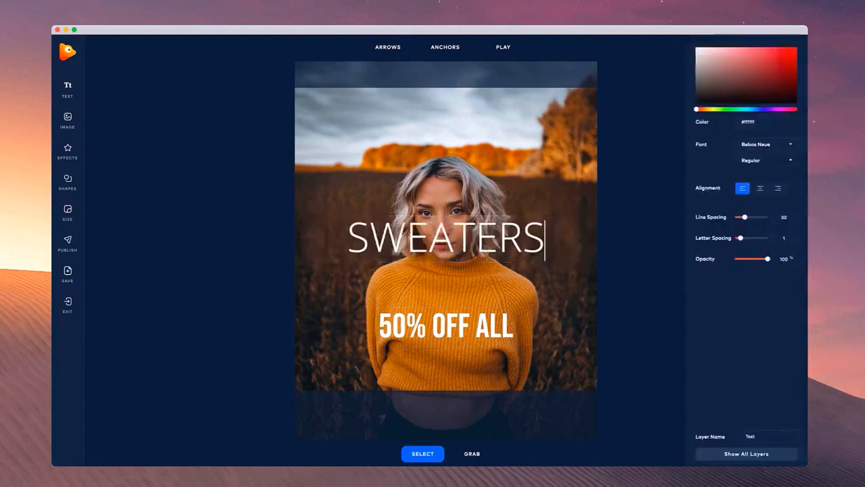
- Change the "SWEATERS" font to Josefin Sans and set its letter spacing to 25
left_click(765, 144)
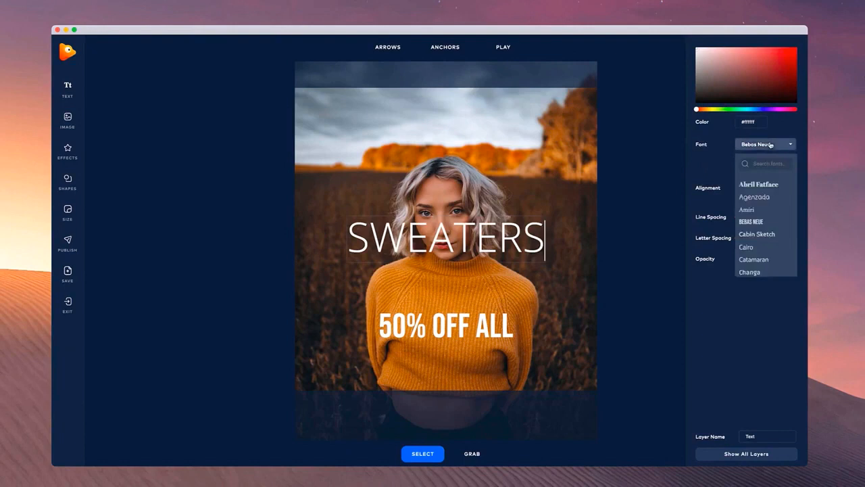
scroll(757, 240, "down", 3)
scroll(758, 242, "down", 2)
left_click(763, 239)
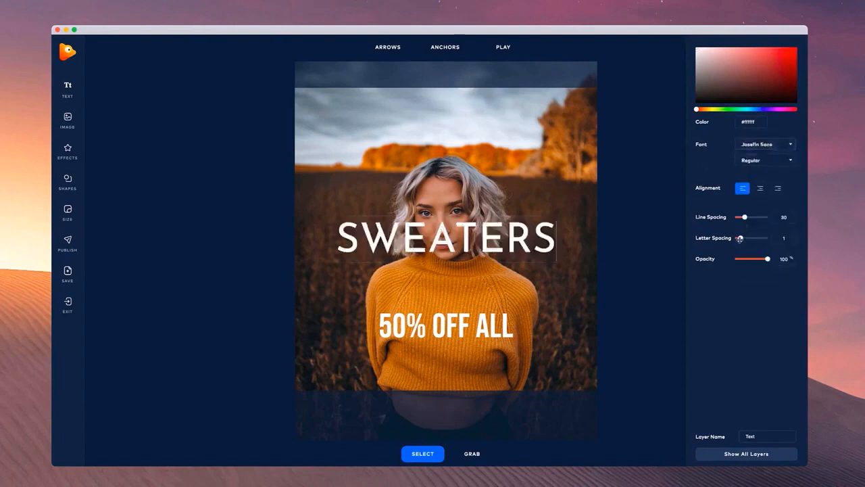
left_click_drag(740, 238, 747, 238)
left_click(603, 221)
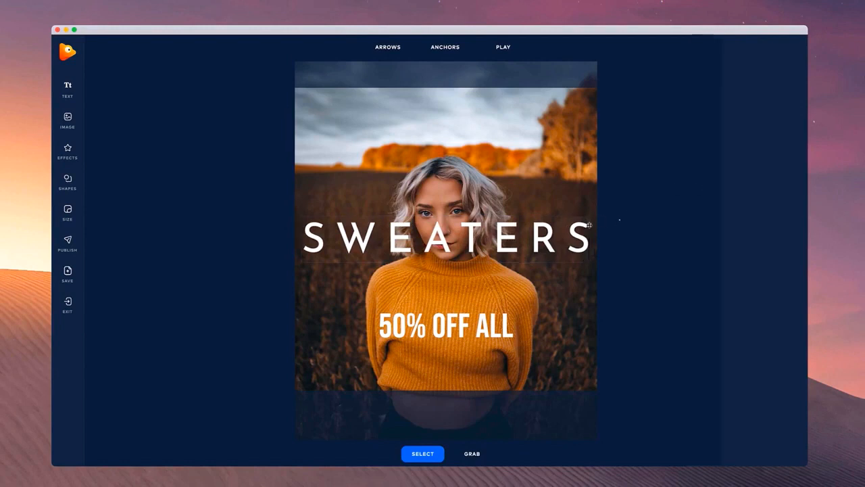
- Scale down the "SWEATERS" text and position it directly beneath "50% OFF ALL" at a matching width
left_click(572, 228)
left_click_drag(591, 239, 516, 355)
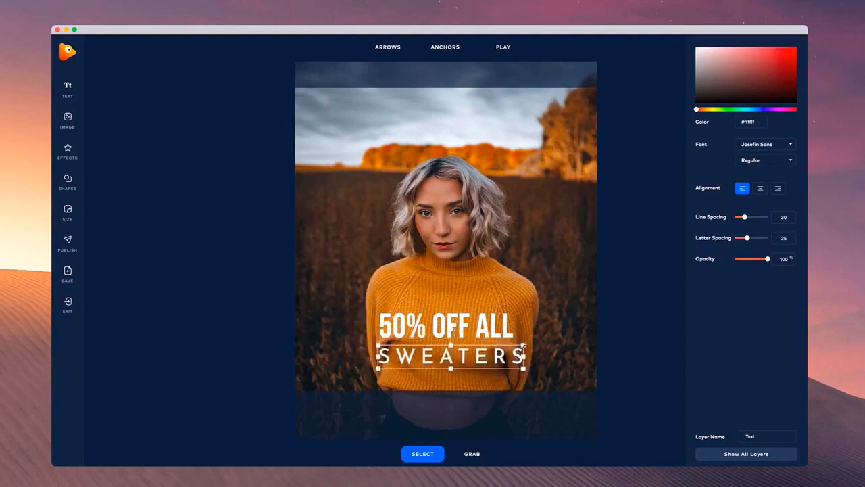
left_click(615, 308)
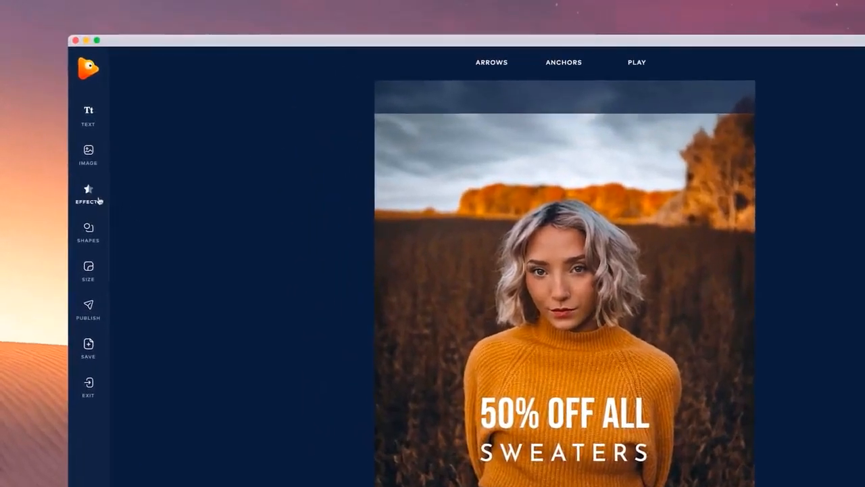
- Add the first Particles overlay to the photo and expand it to cover the whole image
left_click(99, 200)
scroll(164, 291, "down", 15)
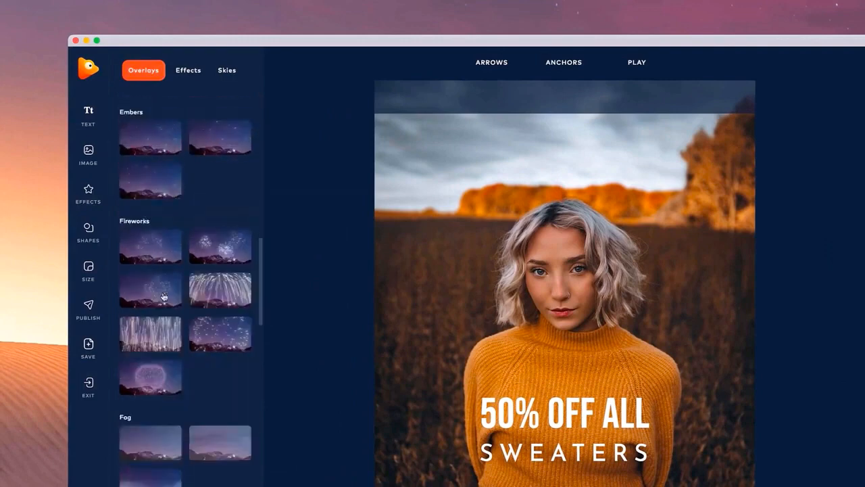
scroll(163, 296, "down", 20)
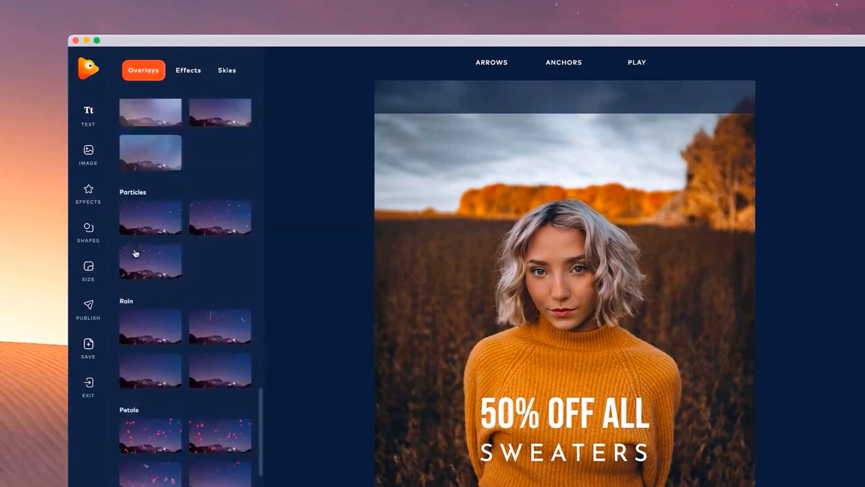
left_click(152, 221)
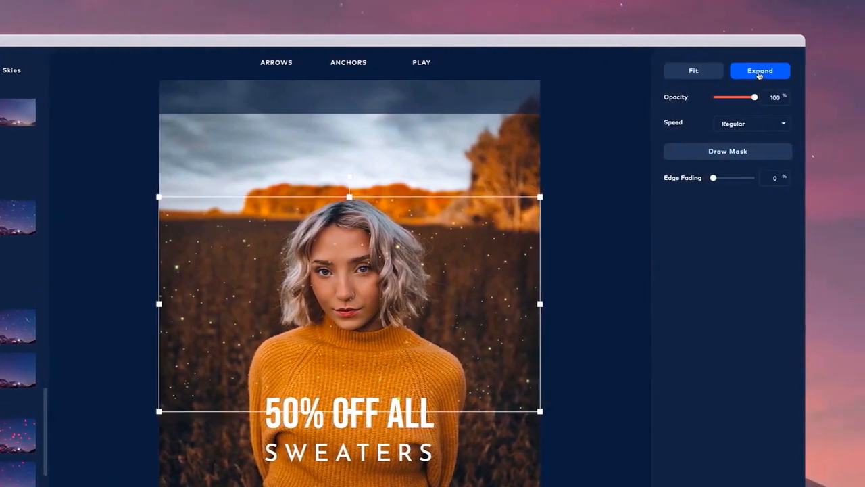
left_click(759, 72)
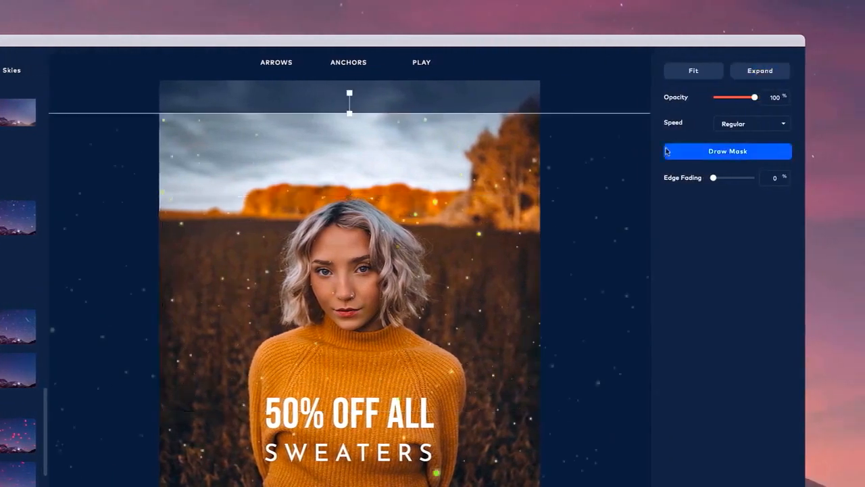
- Start a mask for the particles overlay and paint it over the background around the woman with pencil size 98
left_click(734, 155)
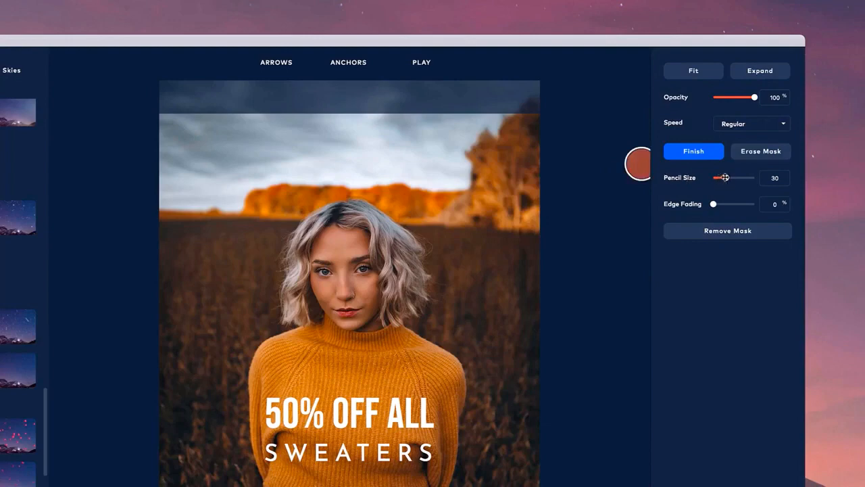
left_click_drag(725, 178, 749, 179)
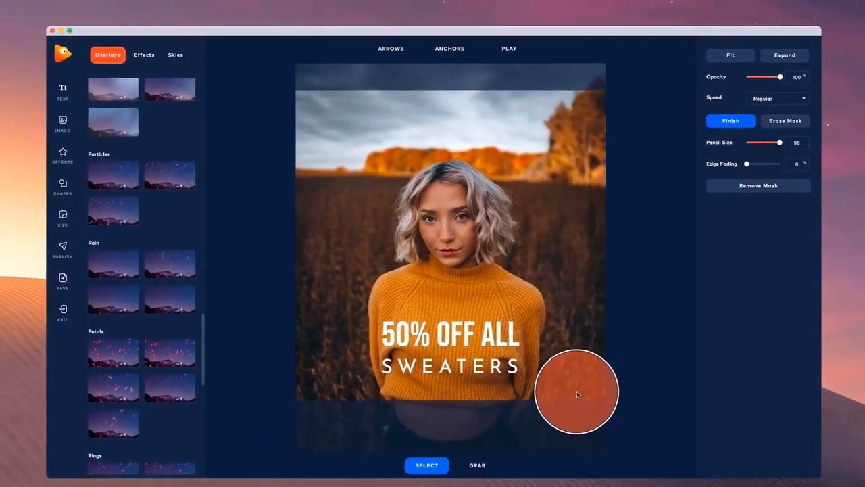
mouse_move(578, 394)
left_mouse_down()
mouse_move(602, 277)
mouse_move(561, 254)
mouse_move(575, 263)
mouse_move(582, 290)
mouse_move(551, 195)
mouse_move(429, 124)
mouse_move(334, 382)
mouse_move(297, 148)
left_mouse_up()
- Refine the overlay mask along the woman's hair and shoulders with pencil size 32, and finish the mask
scroll(483, 242, "up", 5)
left_click_drag(767, 138, 746, 139)
scroll(575, 293, "up", 3)
left_click_drag(481, 261, 556, 295)
scroll(163, 264, "down", 4)
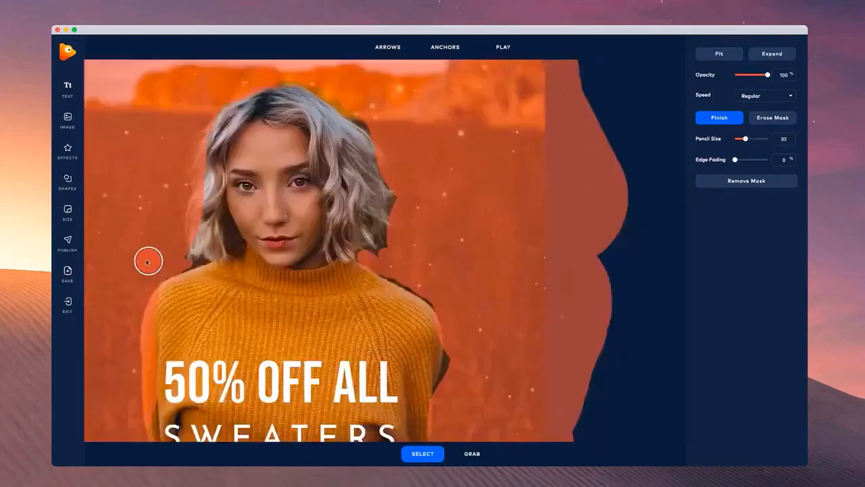
scroll(148, 262, "down", 4)
left_click(775, 118)
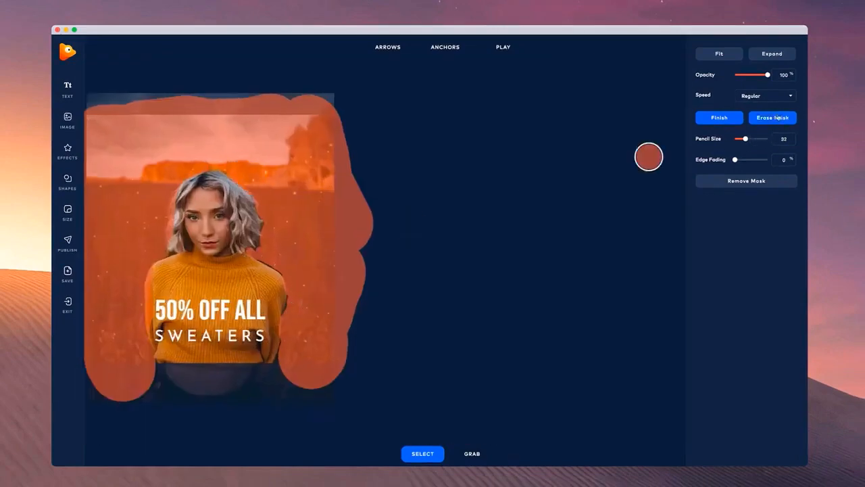
left_click(719, 118)
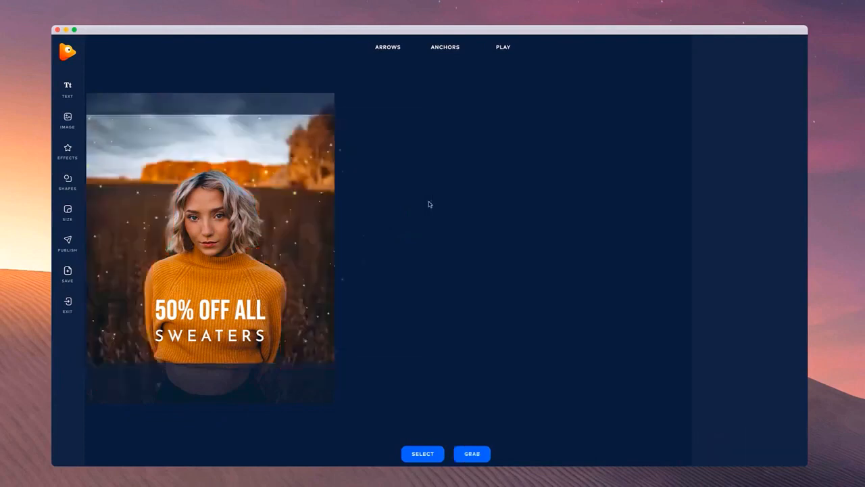
- Play the sweater sale animation to preview the particles and text
scroll(496, 224, "up", 1)
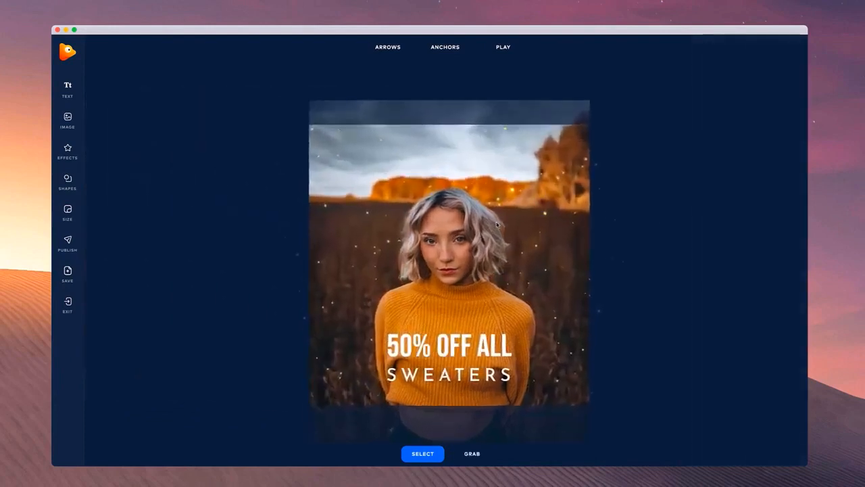
left_click(503, 46)
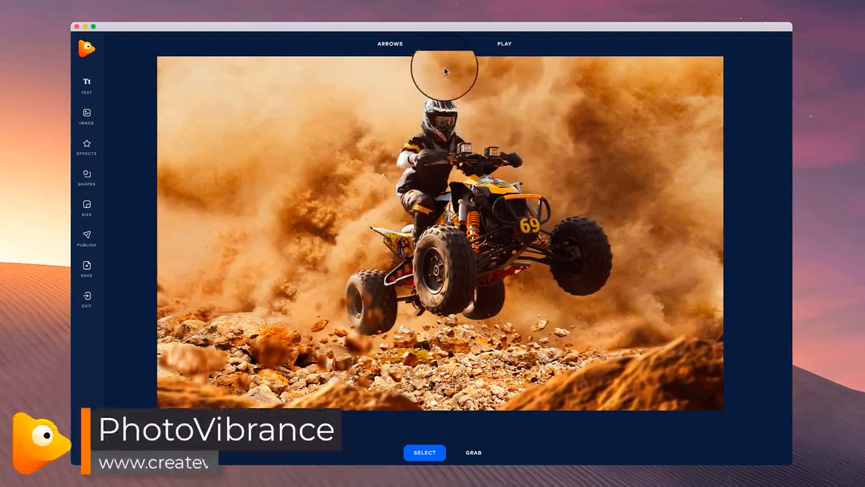
- Start an anchor path at the photo's right edge and trace it along the rocky ridge to the underside of the quad bike
mouse_move(447, 50)
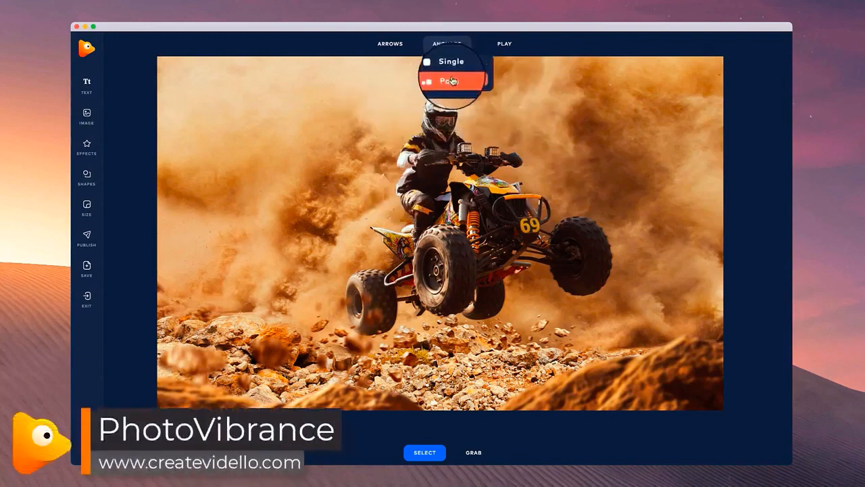
left_click(452, 81)
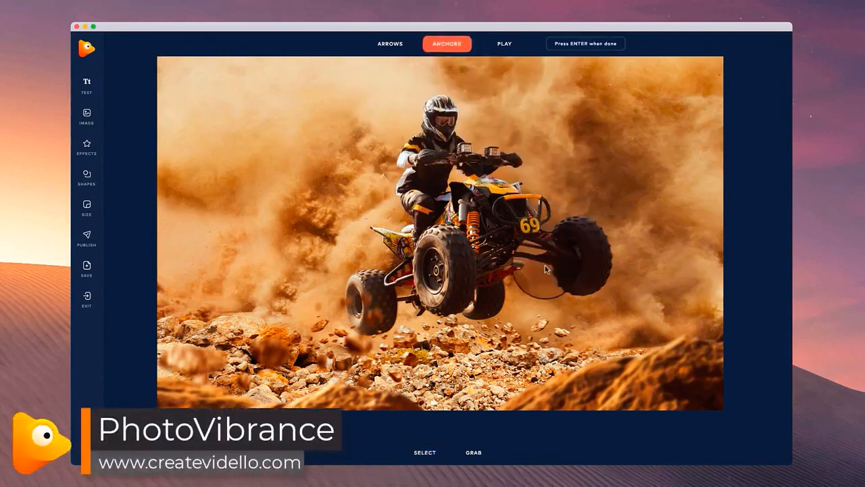
left_click(727, 326)
left_click(678, 338)
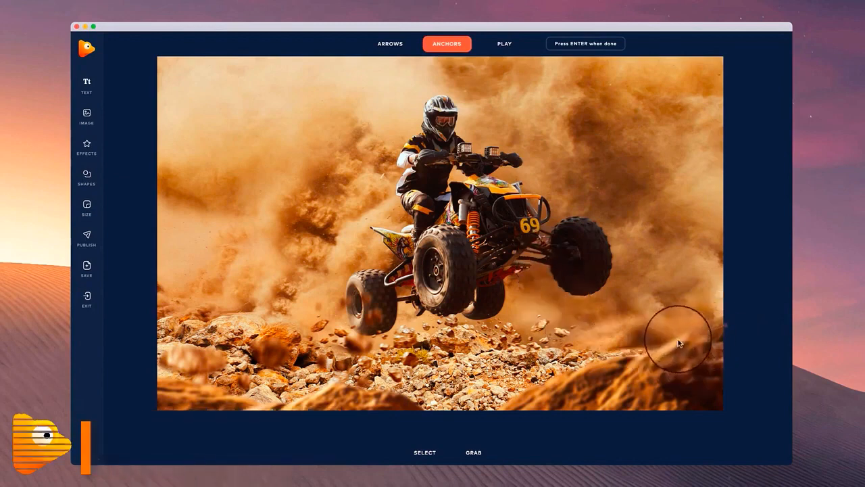
left_click(624, 351)
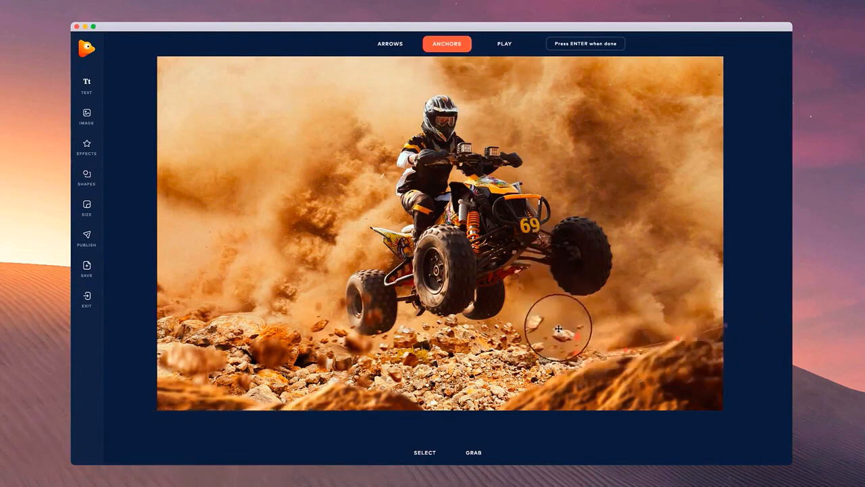
left_click(544, 313)
left_click(515, 327)
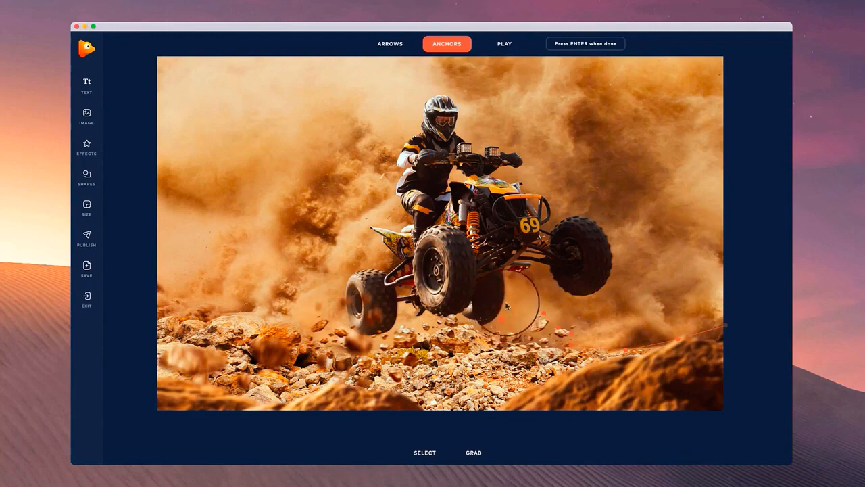
left_click(547, 261)
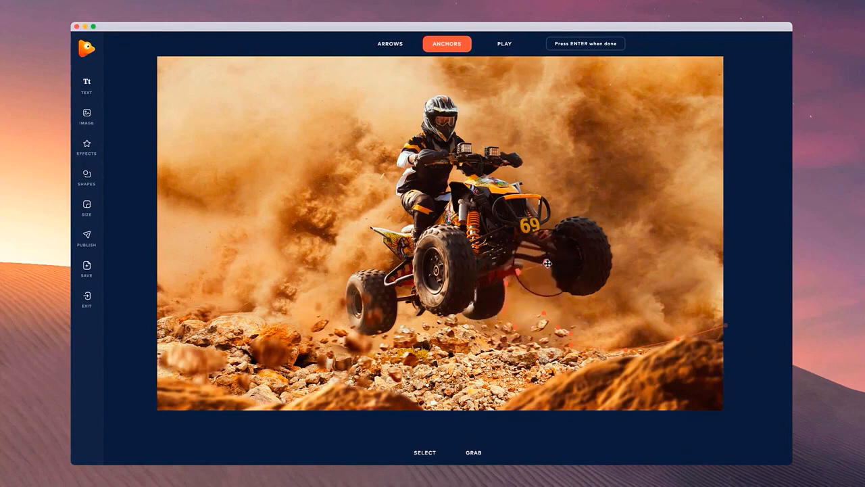
- Continue the anchor path around the raised front wheel and up over the handlebars to the rider's helmet
left_click(560, 289)
left_click(587, 299)
left_click(609, 286)
left_click(609, 227)
left_click(549, 210)
left_click(541, 197)
left_click(527, 165)
left_click(471, 144)
left_click(460, 108)
left_click(448, 94)
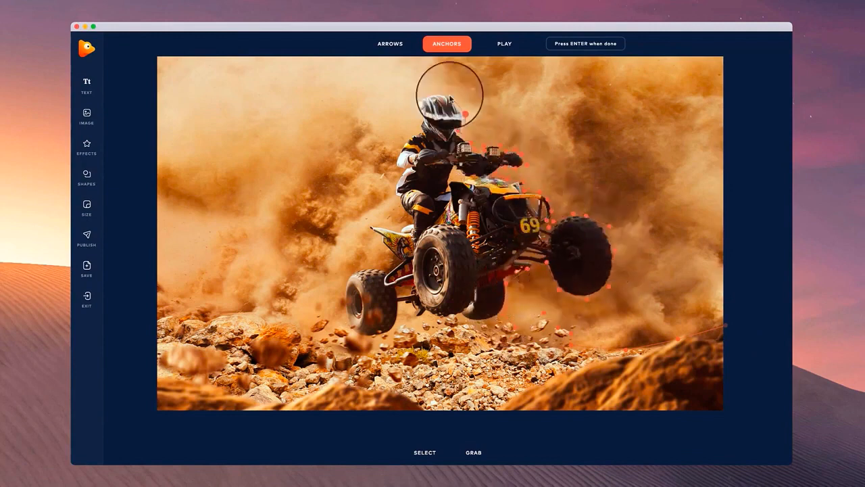
- Continue the anchor path over the helmet and down the rider's back to the rear wheel
left_click(432, 94)
left_click(423, 103)
left_click(420, 126)
left_click(397, 196)
left_click(371, 225)
left_click(349, 278)
left_click(344, 322)
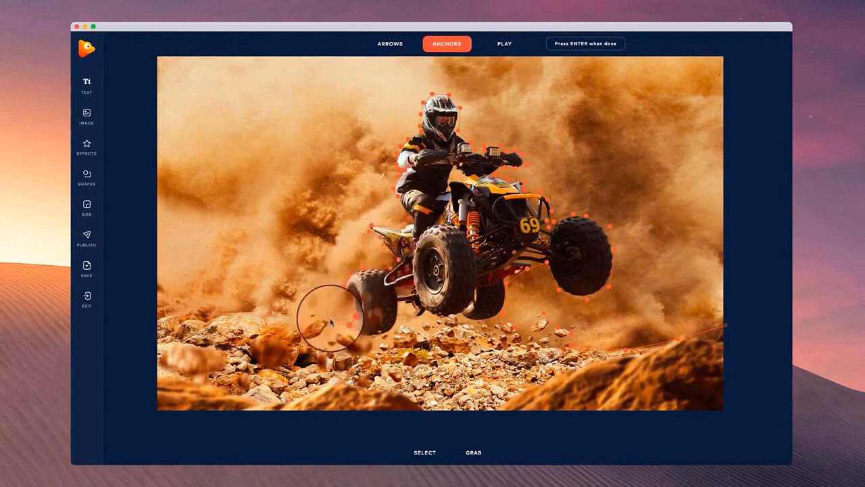
- Trace the anchor path along the rocks to the photo's left edge and finish the path
left_click(323, 317)
left_click(273, 318)
left_click(254, 313)
left_click(220, 311)
left_click(183, 318)
left_click(164, 316)
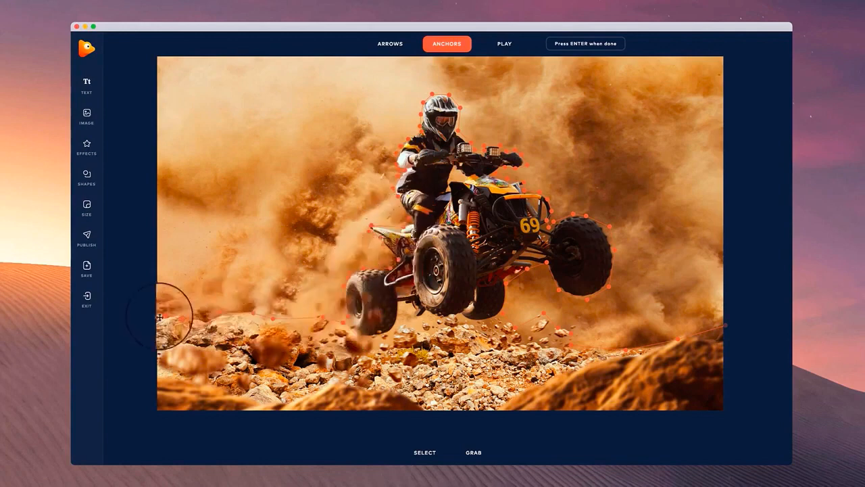
key("Return")
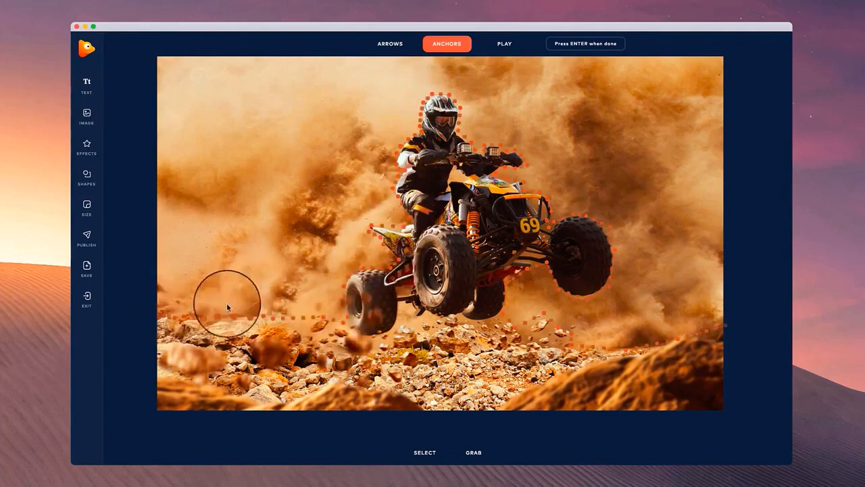
left_click(446, 44)
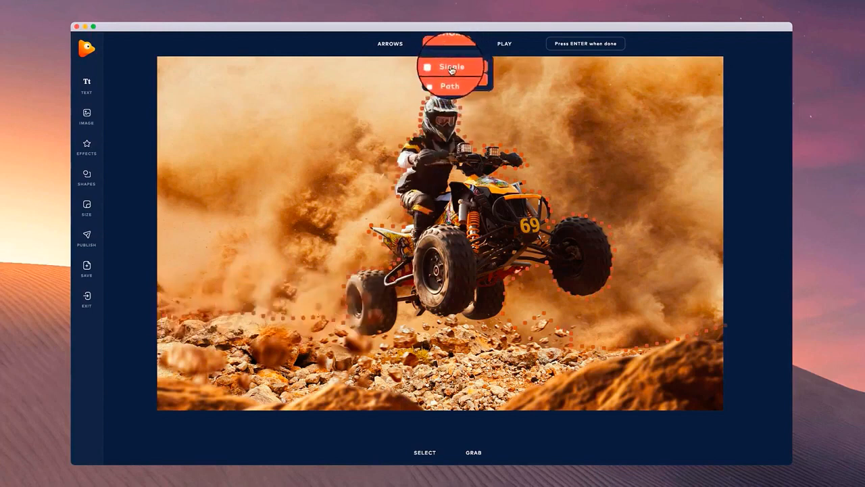
left_click(453, 67)
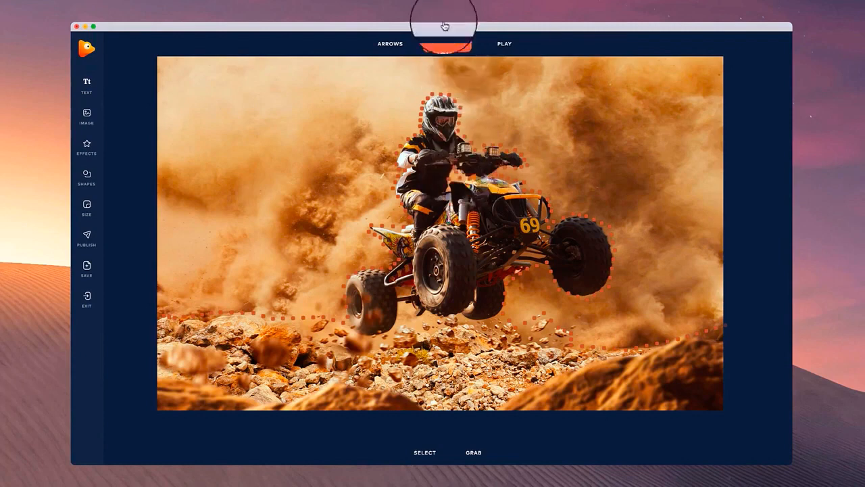
left_click(445, 44)
left_click(412, 68)
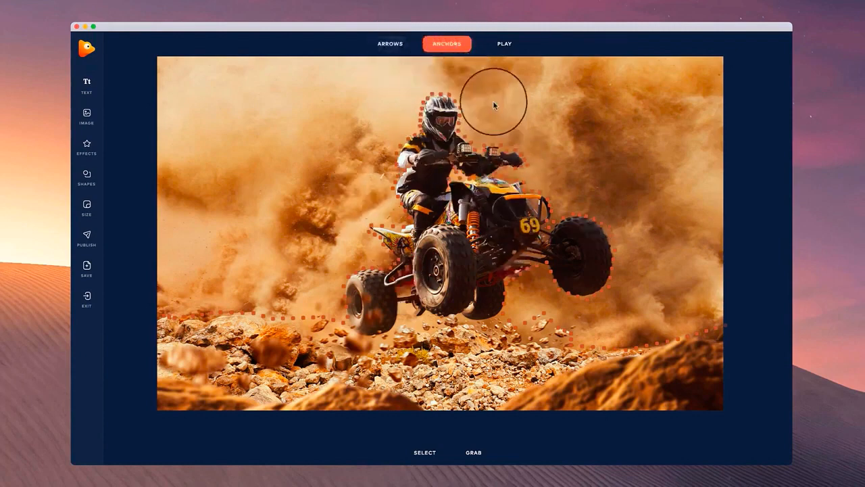
- Draw single motion arrows pointing upward through the dust cloud on the right side of the quad bike
left_click(397, 44)
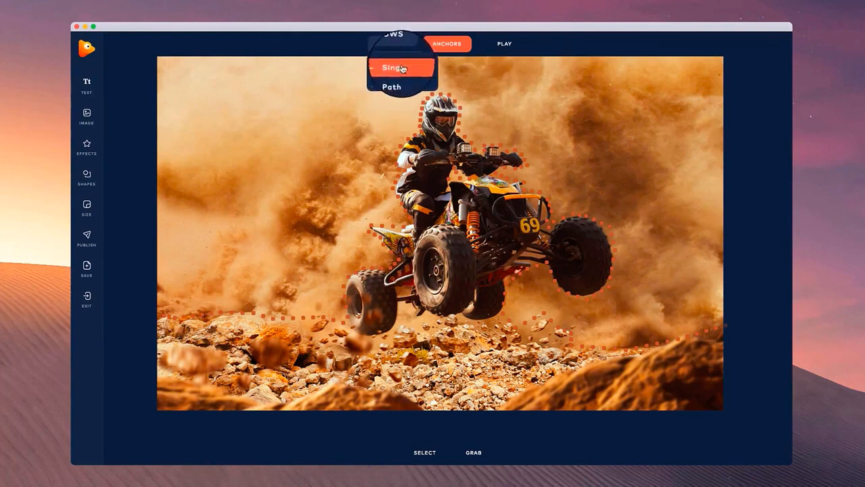
left_click(402, 68)
left_click(397, 43)
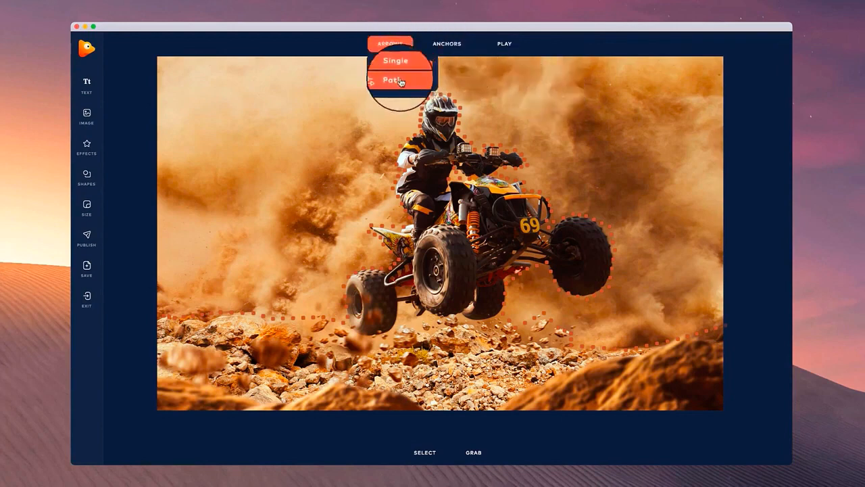
left_click(402, 81)
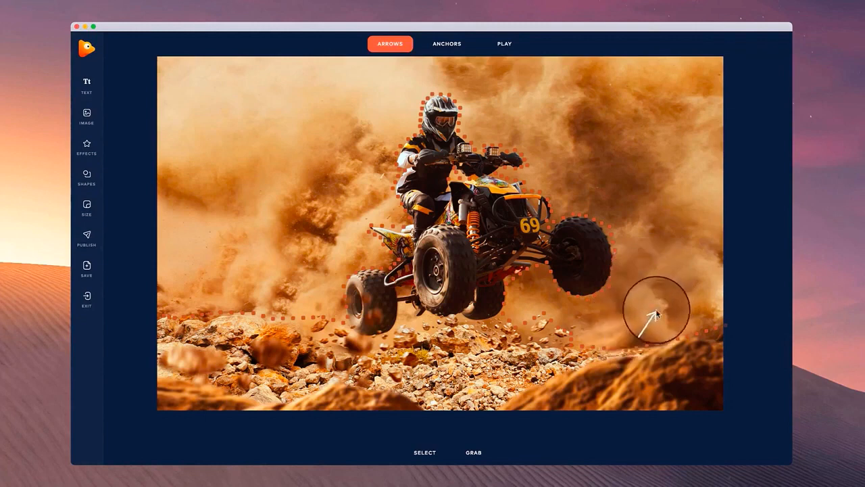
left_click_drag(656, 311, 657, 309)
left_click(700, 267)
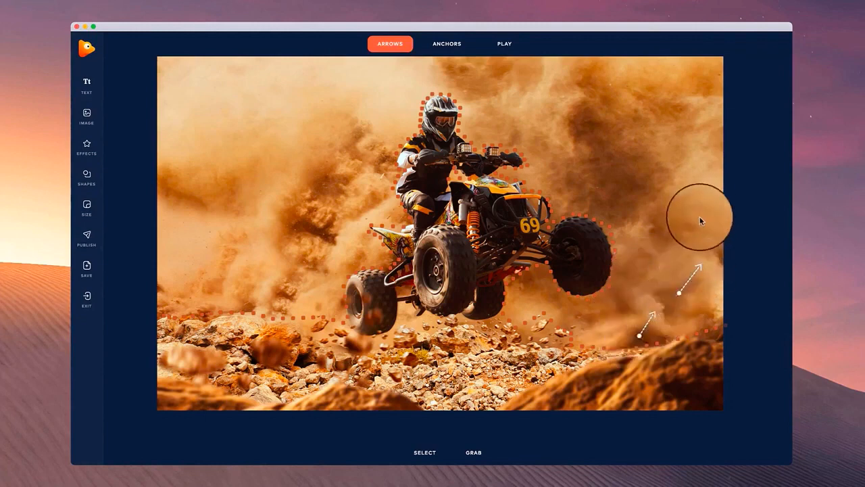
left_click(715, 185)
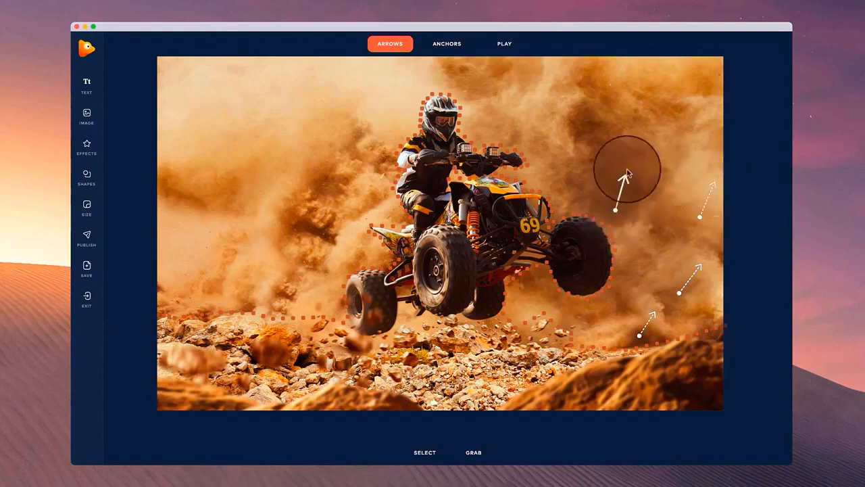
left_click_drag(627, 170, 627, 169)
left_click_drag(588, 145, 590, 107)
left_click_drag(668, 141, 681, 101)
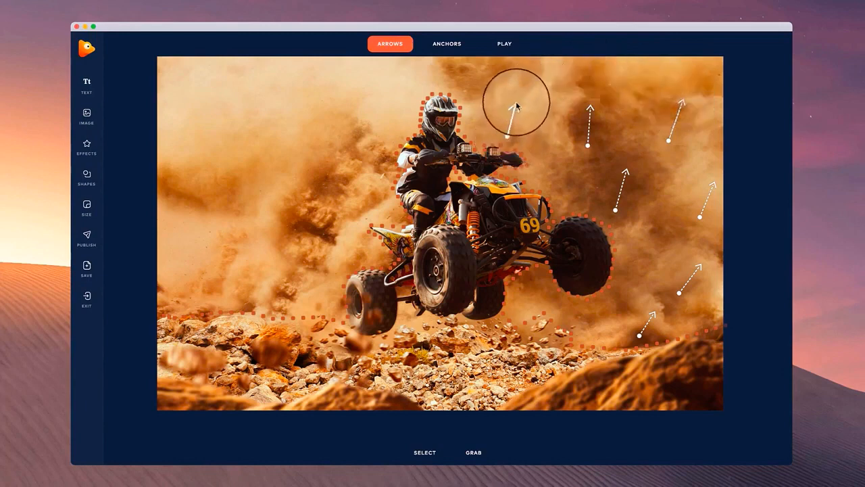
left_click_drag(517, 106, 516, 105)
- Draw single motion arrows pointing up and to the left across the dust cloud behind the rider
left_click_drag(386, 90, 386, 88)
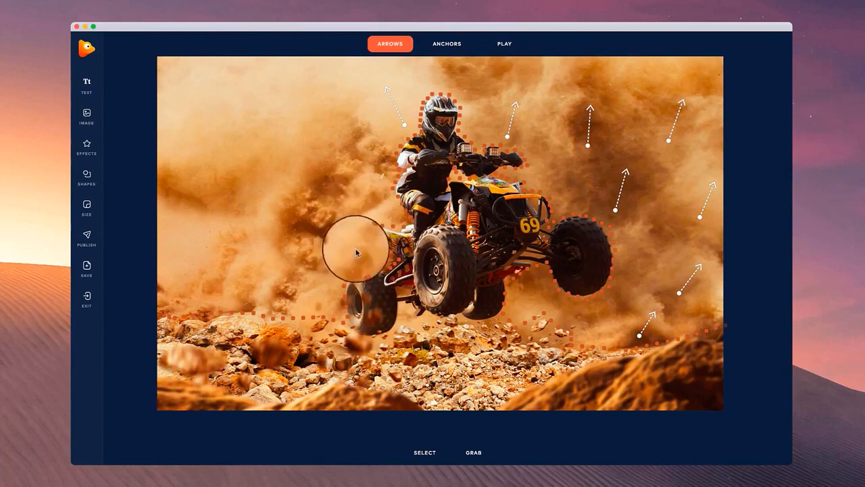
mouse_move(361, 255)
left_mouse_down()
mouse_move(314, 200)
mouse_move(364, 197)
mouse_move(350, 166)
left_mouse_up()
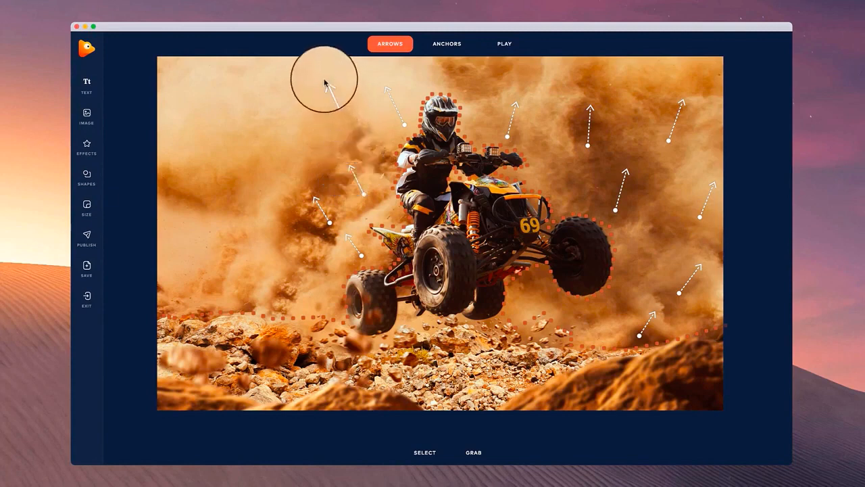
left_click_drag(324, 82, 324, 79)
left_click_drag(237, 197, 216, 171)
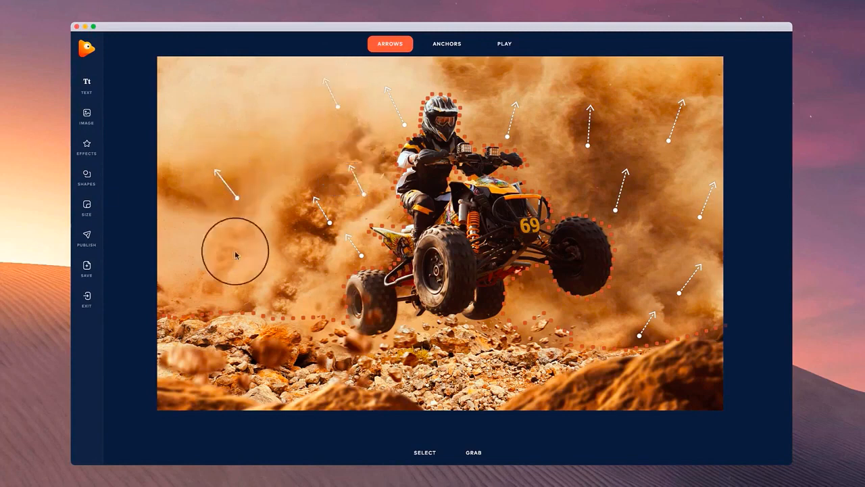
left_click_drag(258, 297, 241, 281)
left_click_drag(308, 302, 285, 282)
left_click_drag(318, 256, 292, 232)
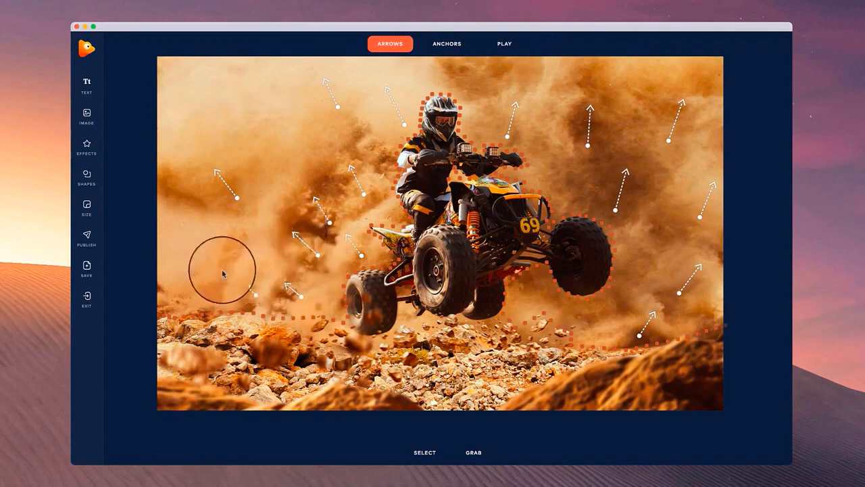
left_click_drag(223, 273, 207, 250)
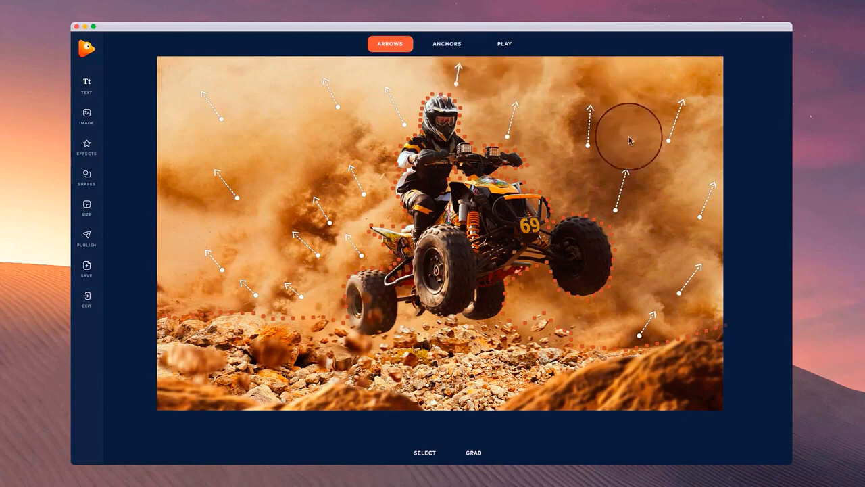
- Add two upward motion arrows in the dust above and beside the front wheel, and preview the animation
left_click_drag(570, 203, 579, 178)
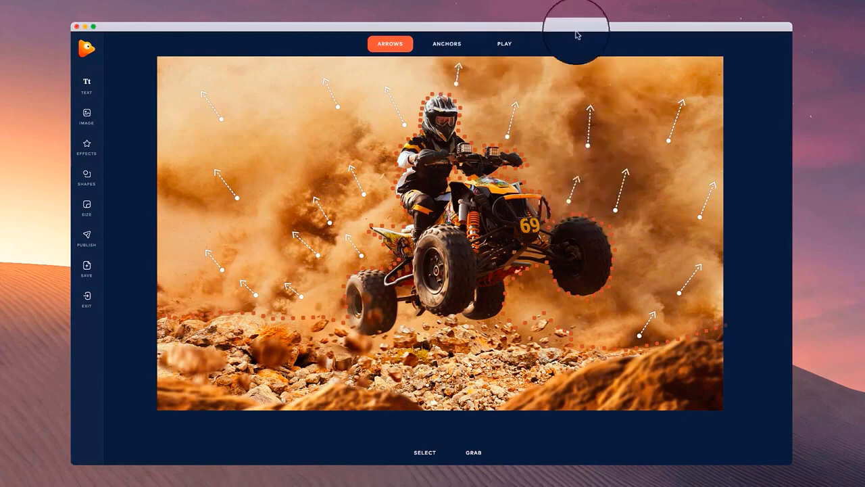
left_click_drag(627, 291, 646, 262)
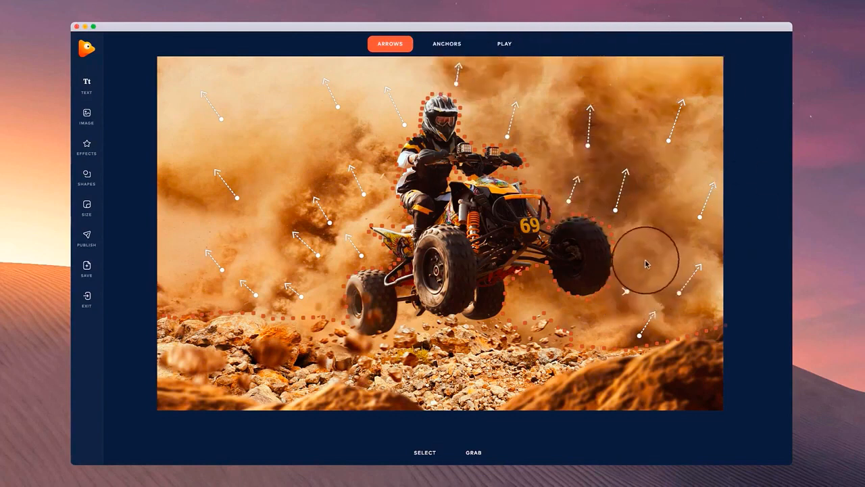
left_click(507, 43)
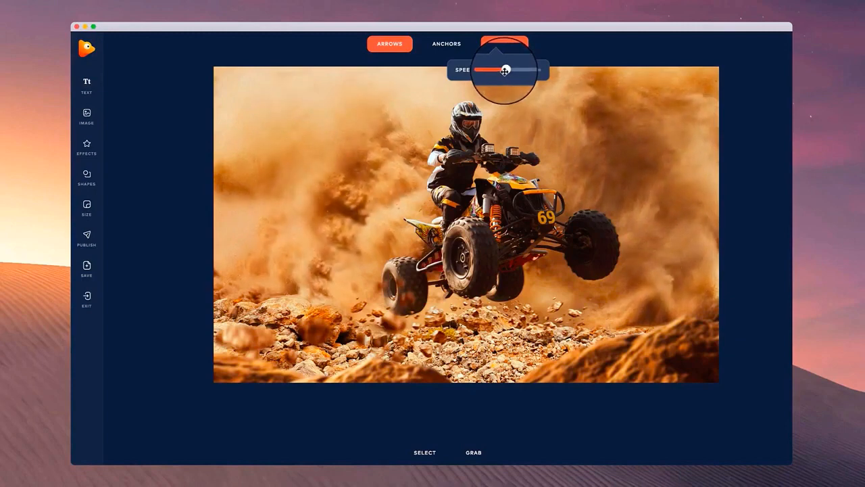
left_click(503, 43)
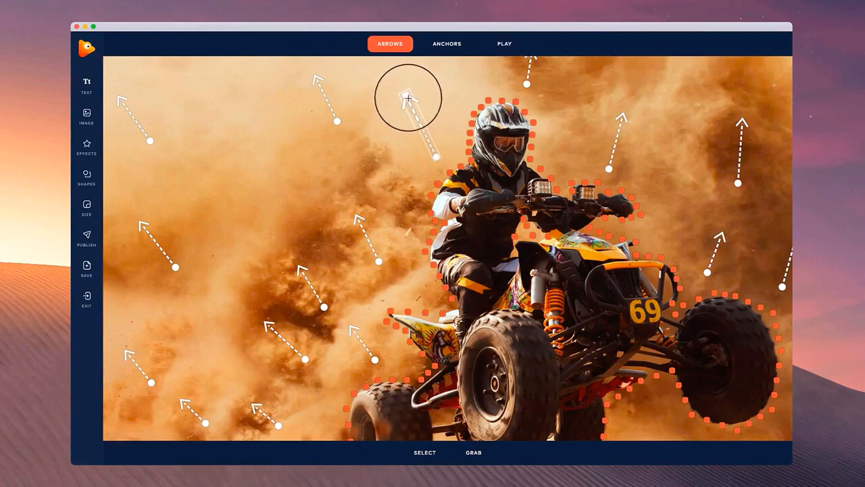
- Fill the dust gaps behind the rider with extra motion arrows and preview the animation again
left_click_drag(405, 187, 392, 183)
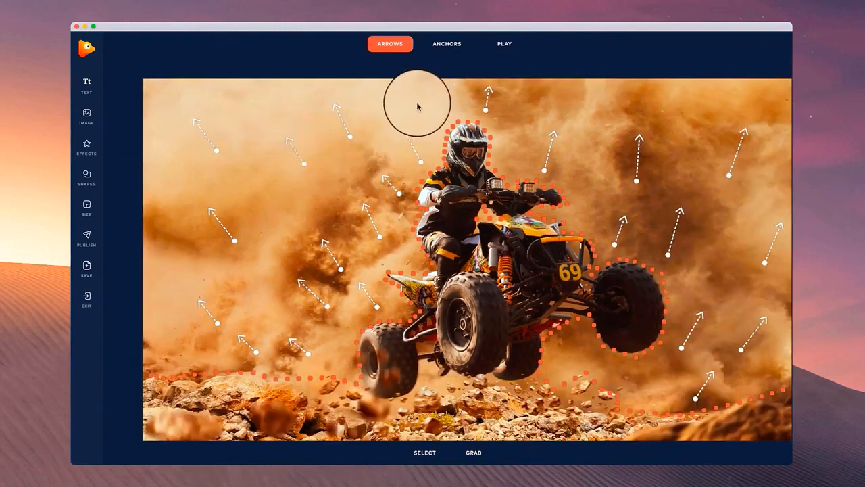
left_click(504, 43)
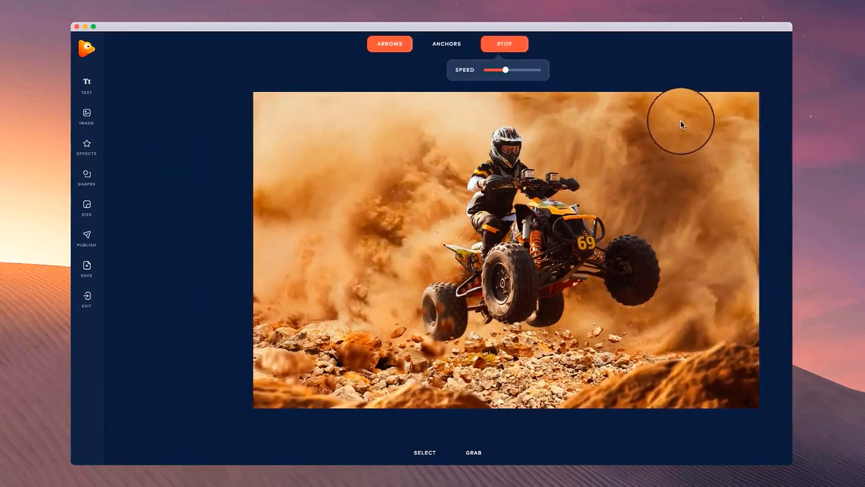
left_click(507, 43)
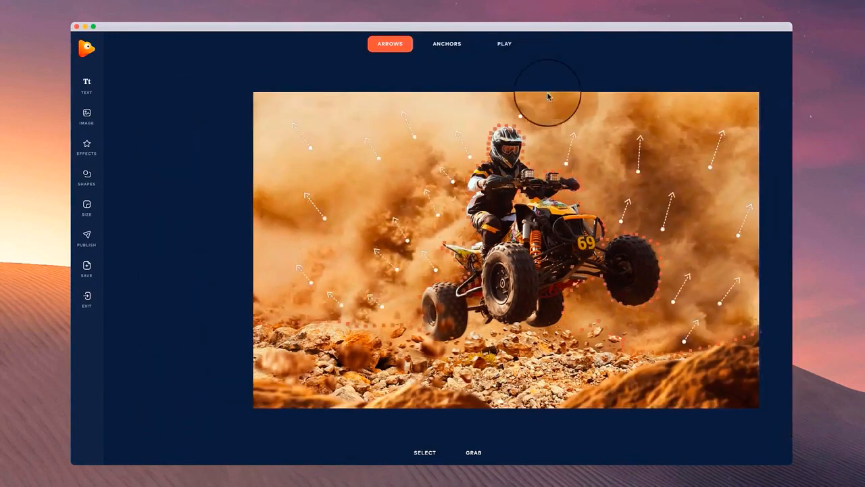
- Look over the MP4 and GIF publishing options and play the quad bike animation
left_click_drag(605, 160, 554, 155)
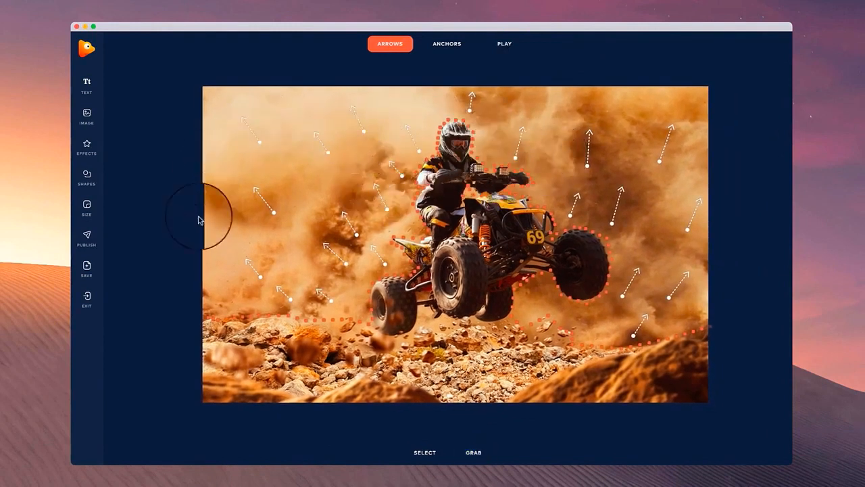
left_click(87, 236)
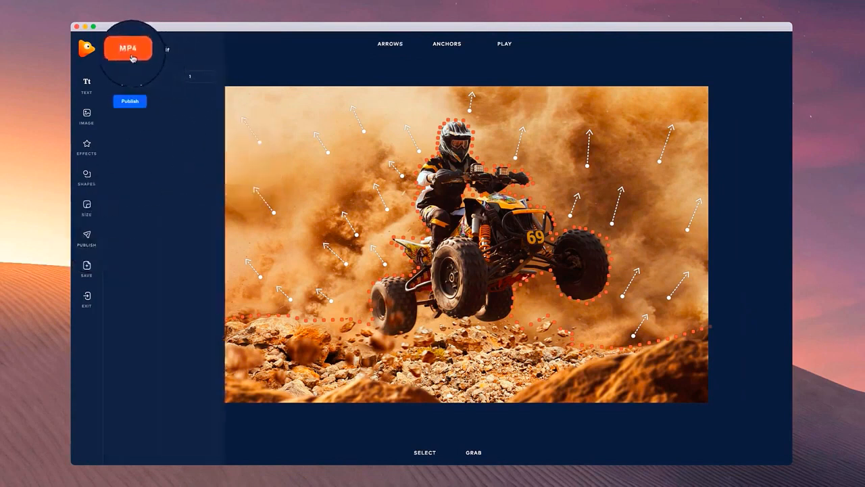
left_click(164, 54)
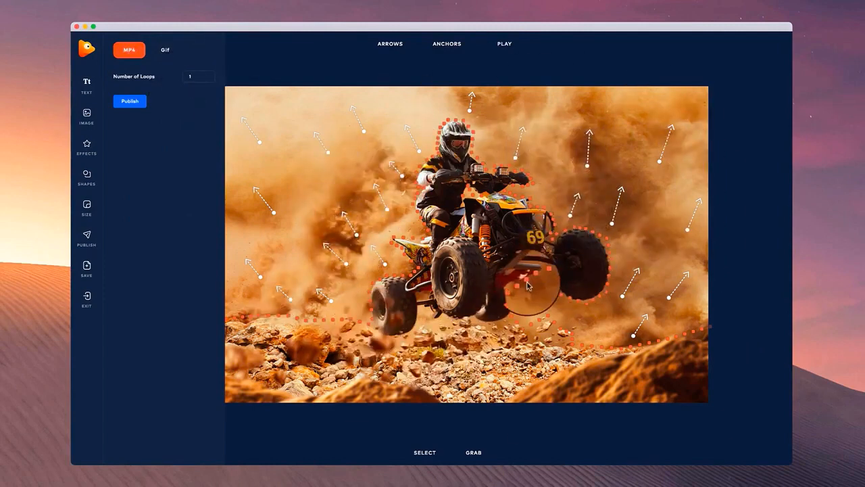
left_click(507, 46)
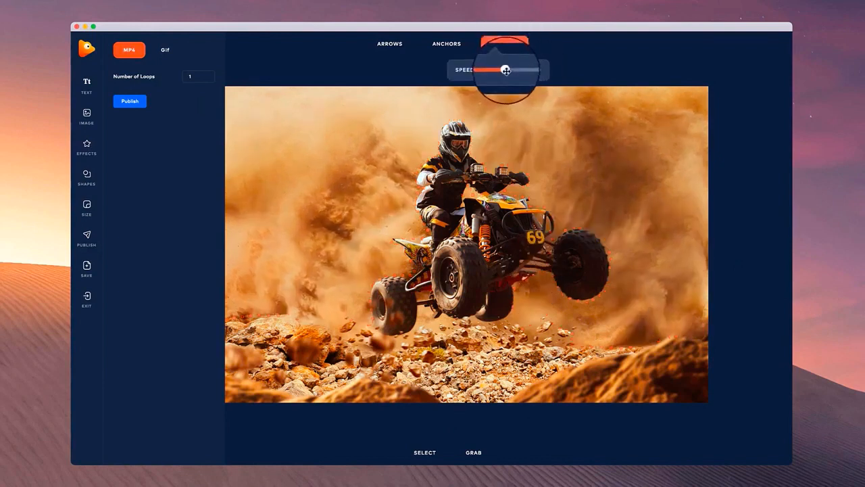
- Fine-tune the animation's playback speed and publish the quad bike animation as an MP4 with 2 loops
left_click_drag(506, 69, 510, 70)
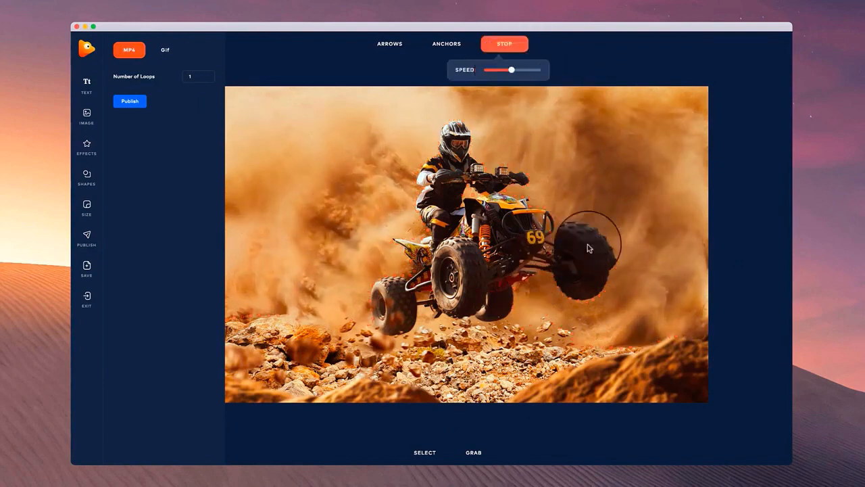
left_click_drag(512, 70, 505, 71)
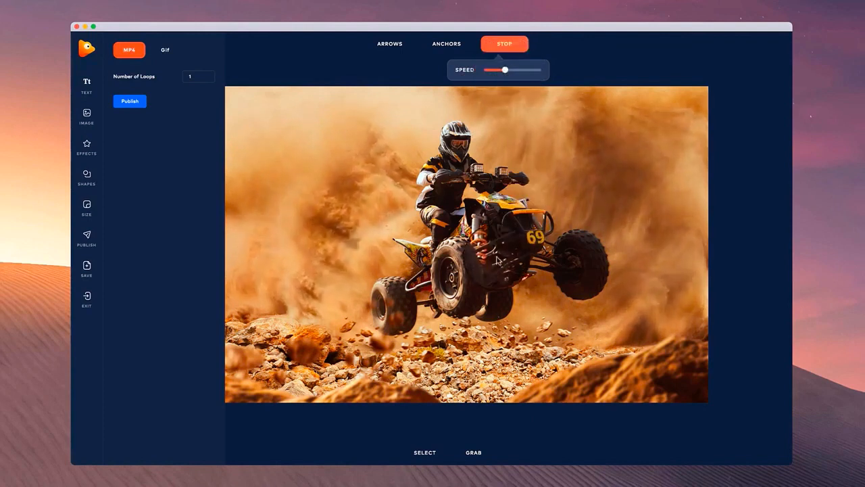
double_click(188, 74)
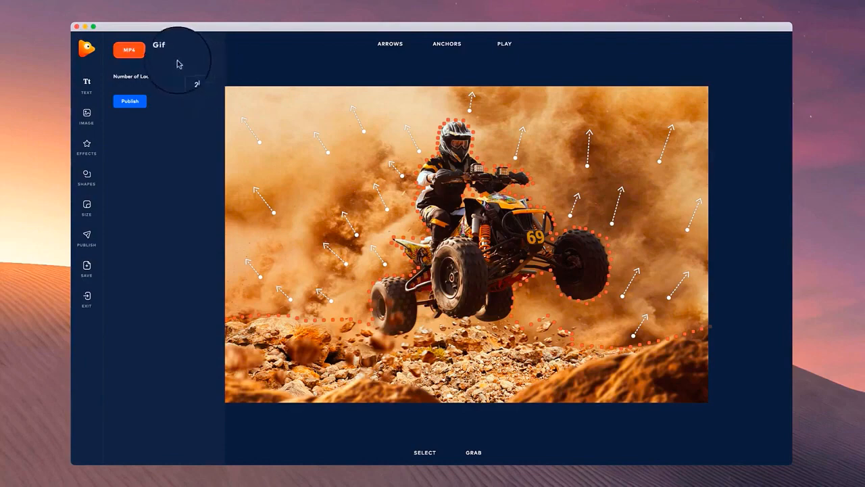
left_click(129, 101)
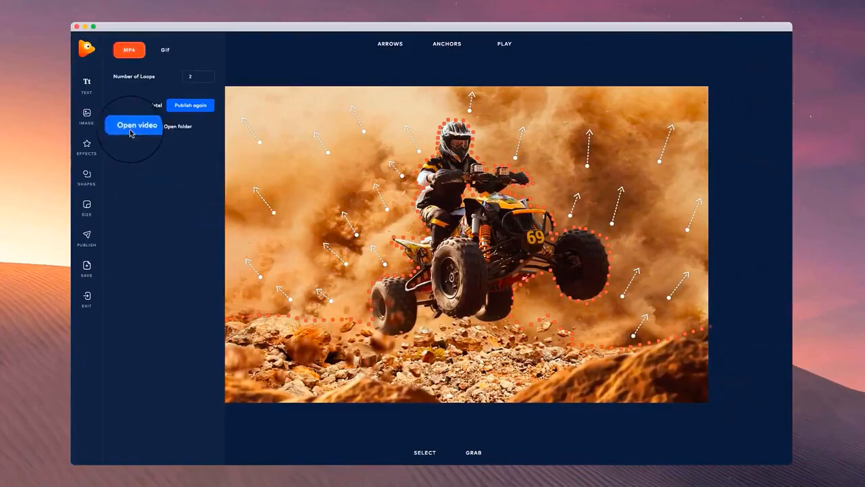
- Open the rendered MP4 video, check its playback and close it
left_click(132, 130)
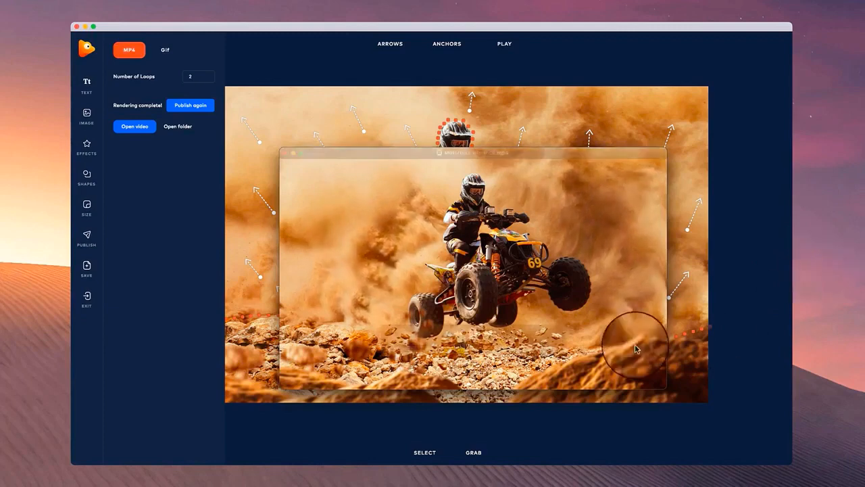
left_click(473, 332)
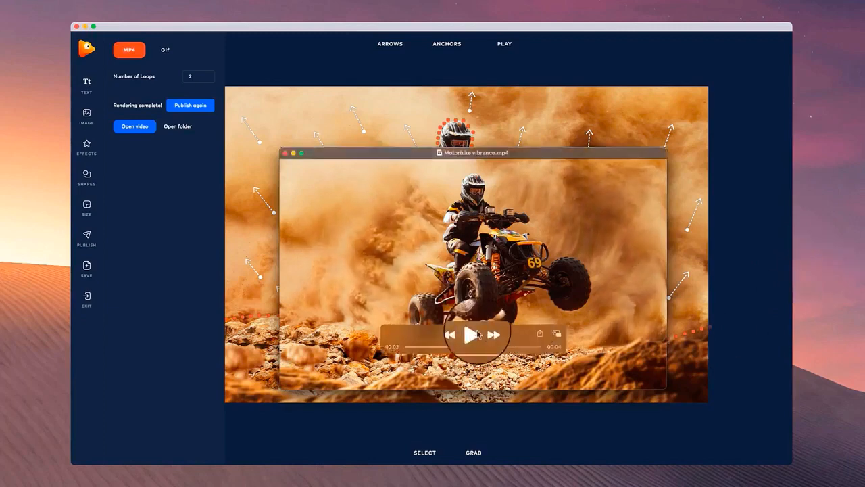
left_click(285, 152)
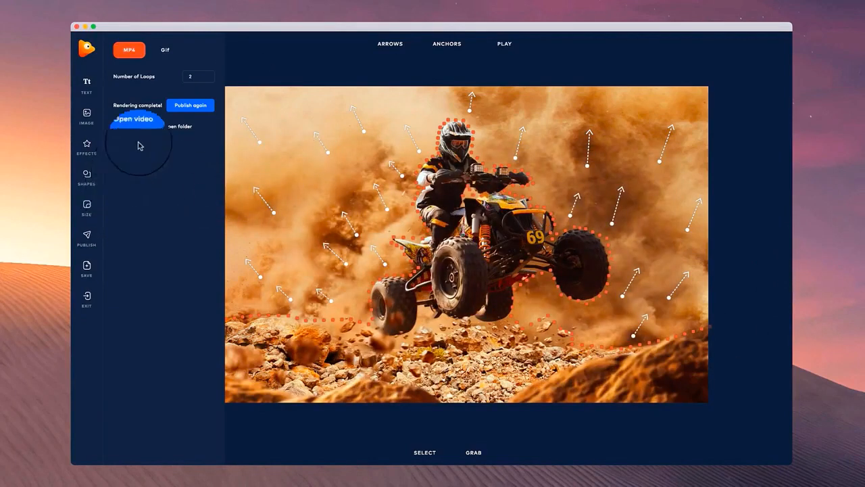
- Crop the project to the square Instagram size of 1080 x 1080, shift the crop slightly right and return to the publishing options
left_click(87, 205)
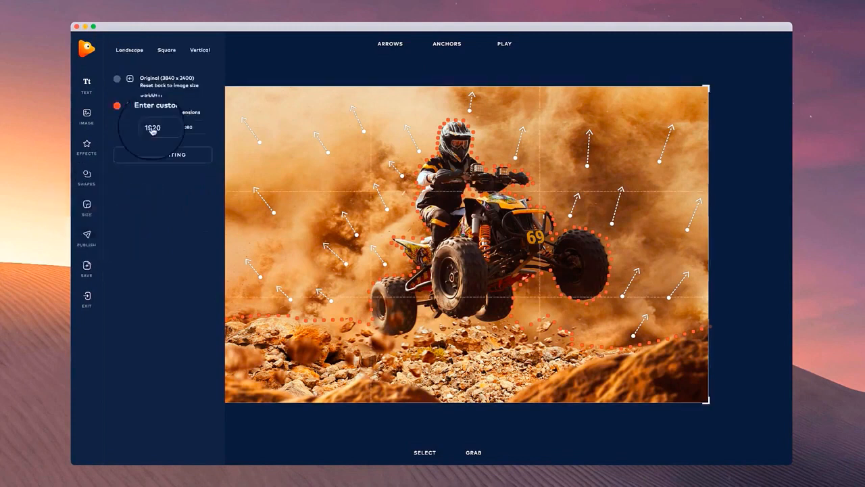
left_click(167, 52)
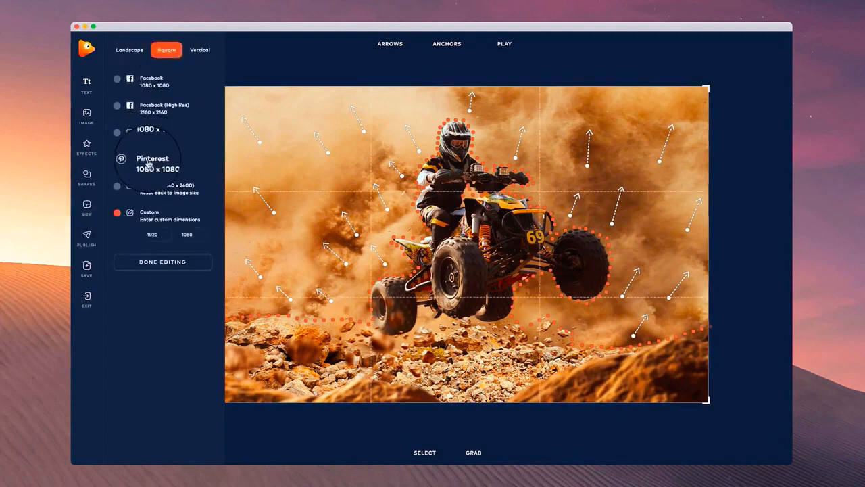
left_click(150, 136)
scroll(428, 194, "down", 1)
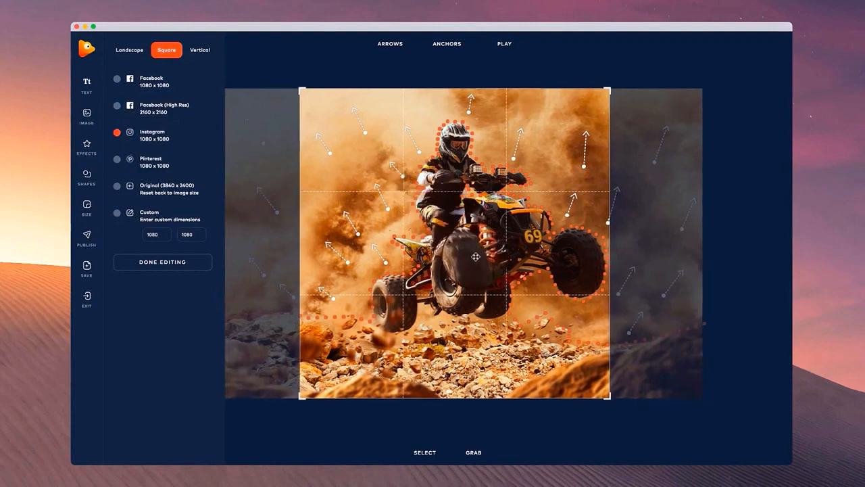
left_click_drag(475, 257, 491, 256)
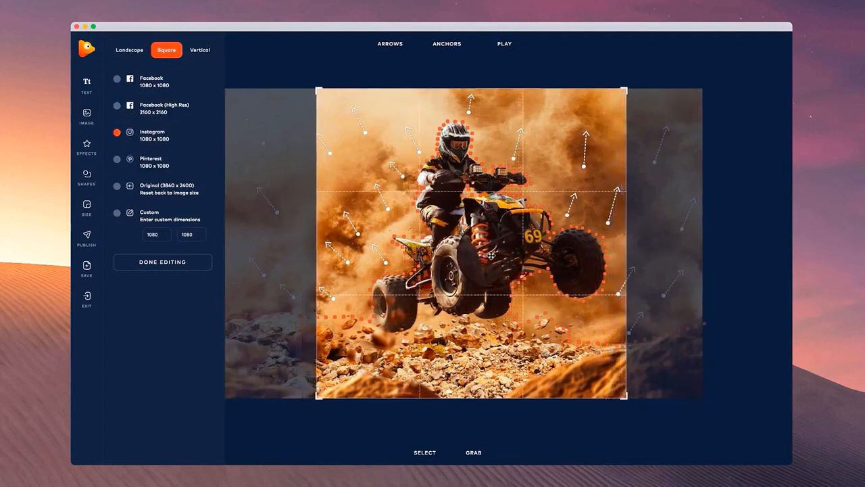
left_click(154, 262)
left_click(86, 237)
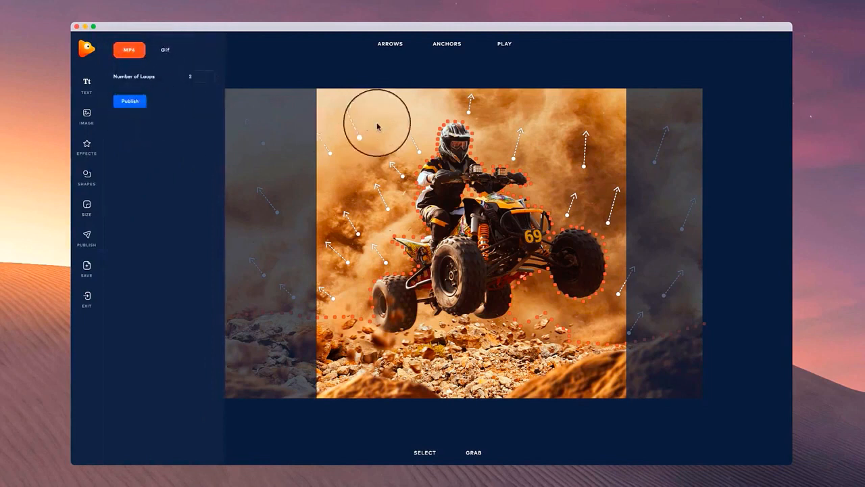
scroll(485, 253, "up", 1)
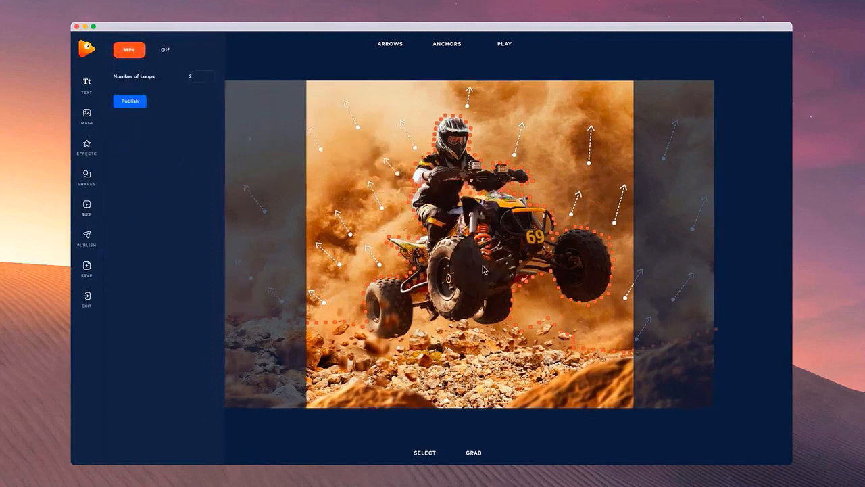
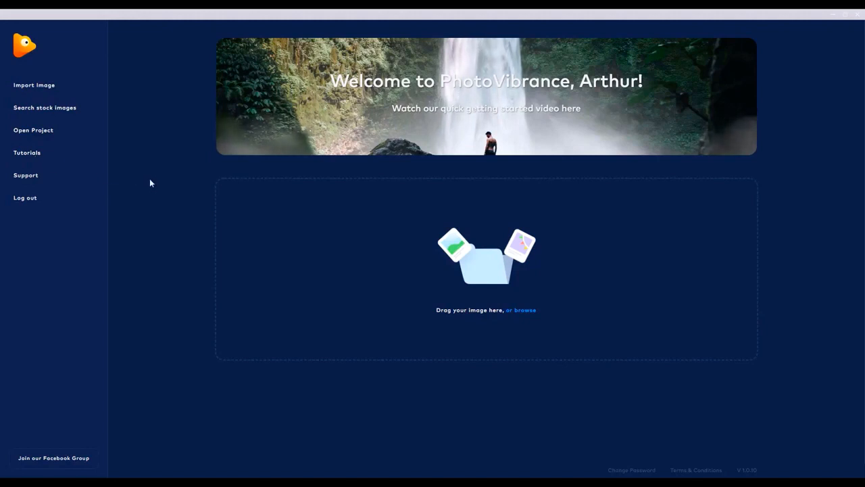
- Search the Pexels stock images for "cat" and choose the calico cat portrait on a black background
left_click(70, 112)
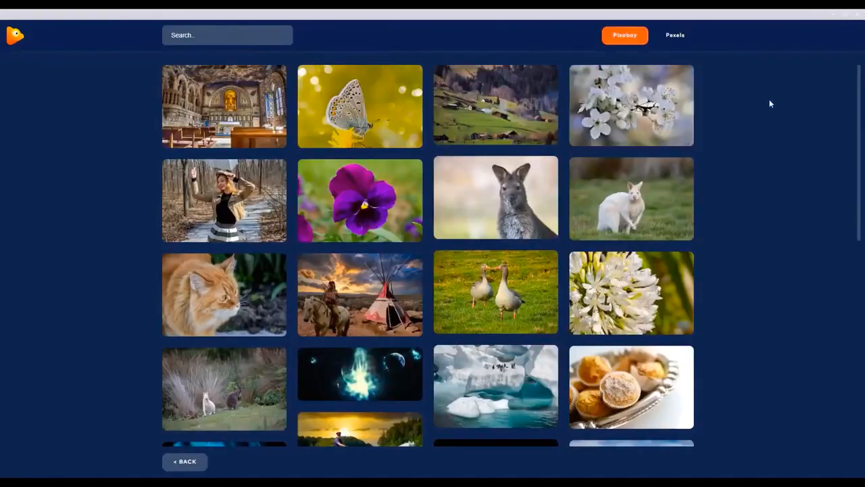
left_click(678, 39)
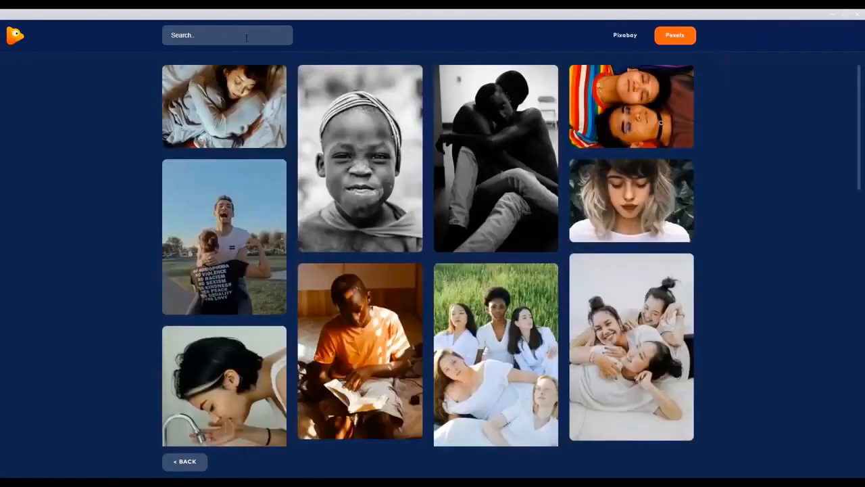
left_click(244, 40)
type("cat")
key("Return")
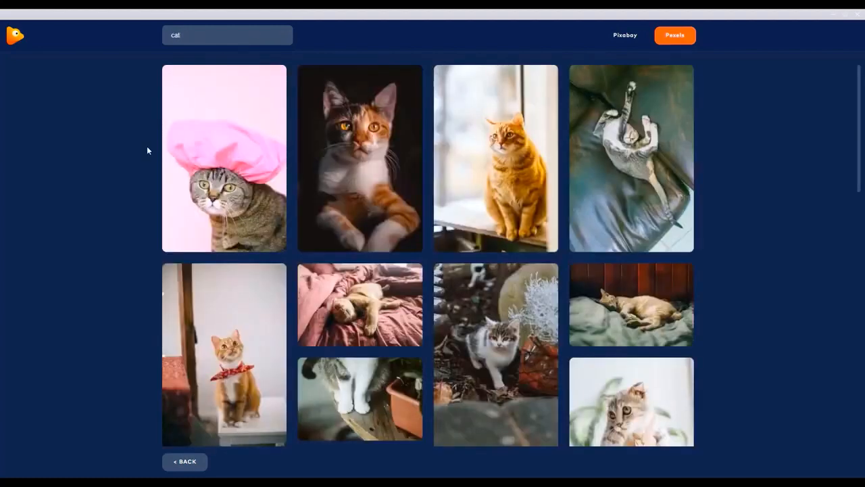
left_click(388, 205)
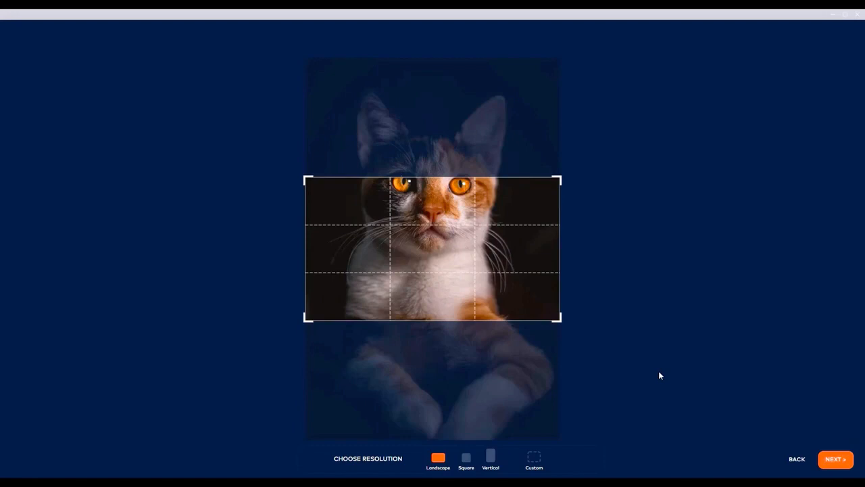
- Set a square resolution, move the crop up to frame the cat's head and chest, and continue to the editor
left_click(466, 465)
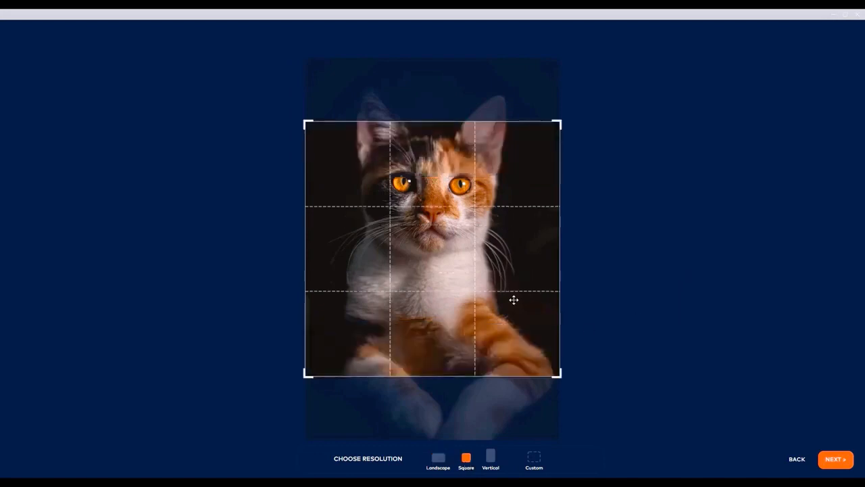
left_click_drag(513, 299, 520, 239)
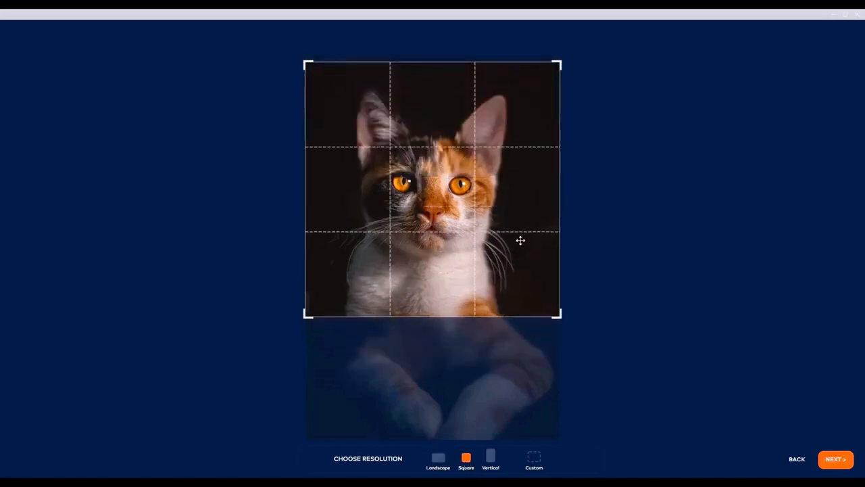
left_click_drag(509, 269, 515, 272)
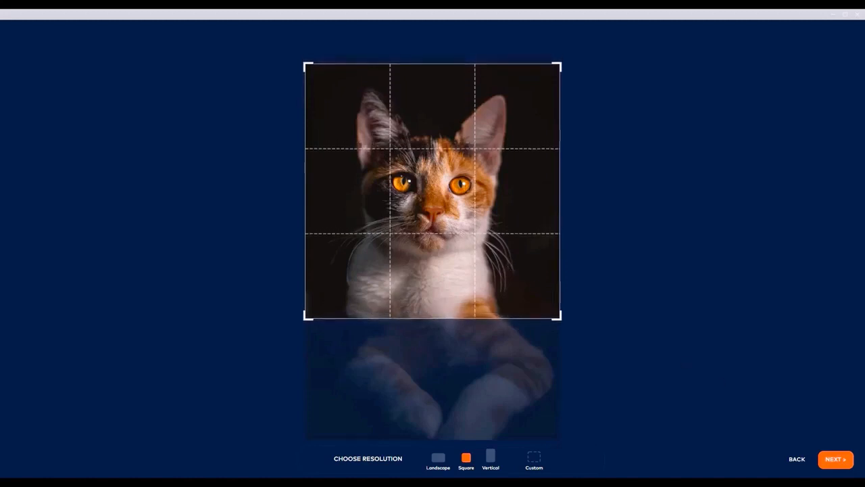
left_click(835, 459)
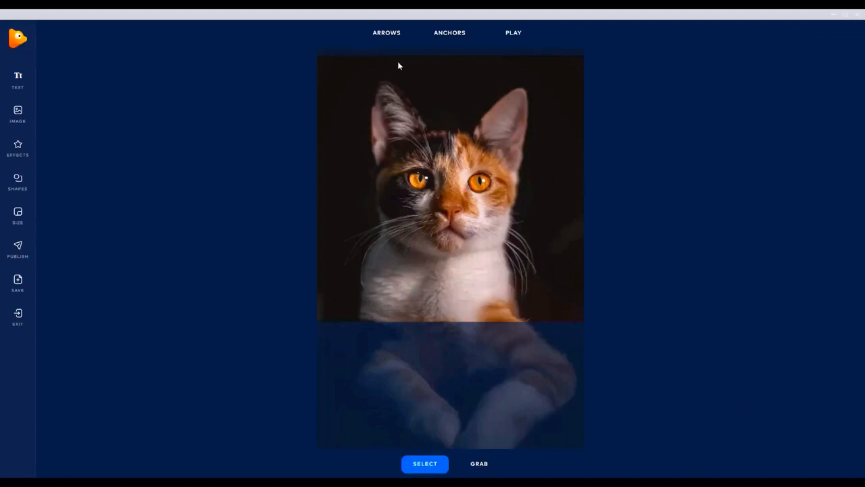
- Place a ring of anchor points around the cat's eye on the orange side of its face
mouse_move(439, 33)
left_click(451, 32)
left_click(457, 74)
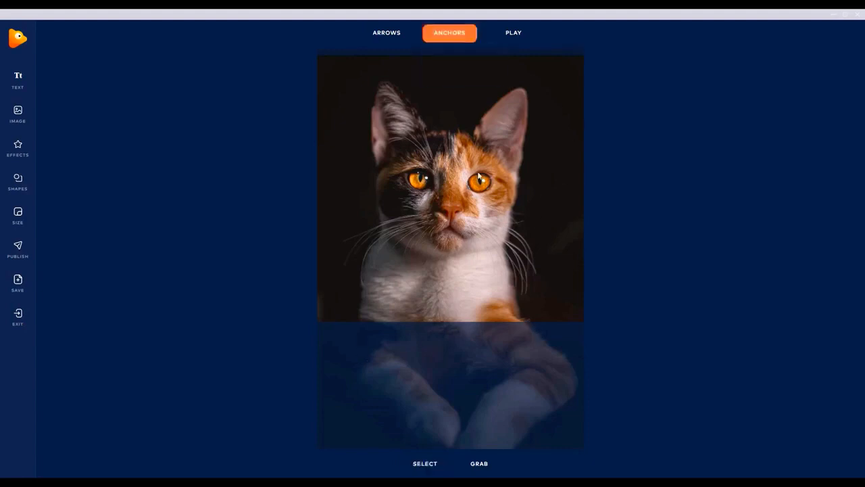
scroll(461, 184, "up", 3)
left_click(469, 184)
left_click(473, 172)
left_click(484, 168)
left_click(499, 168)
left_click(505, 177)
left_click(503, 186)
left_click(494, 193)
left_click(486, 195)
left_click(473, 193)
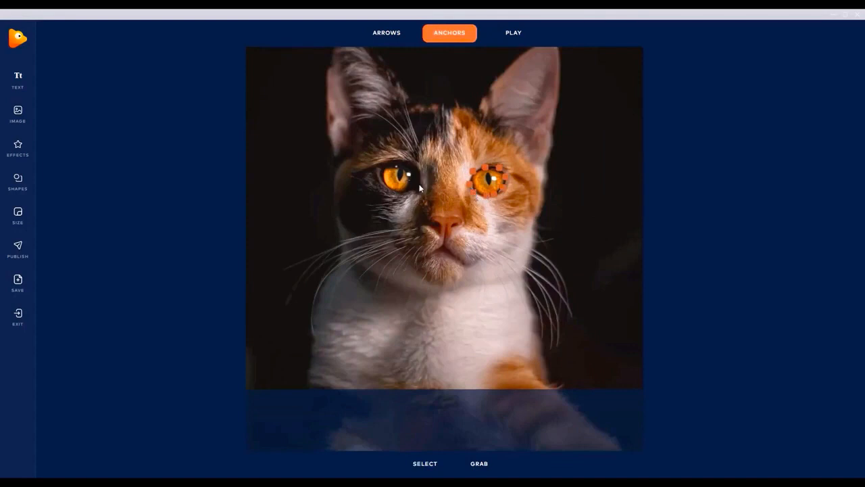
- Place a ring of anchor points around the cat's eye on the black side of its face
left_click(419, 182)
left_click(414, 168)
left_click(408, 165)
left_click(395, 192)
left_click(405, 193)
left_click(414, 186)
- Outline the cat's nose with anchor points, running down to the centre of the upper lip
left_click(431, 214)
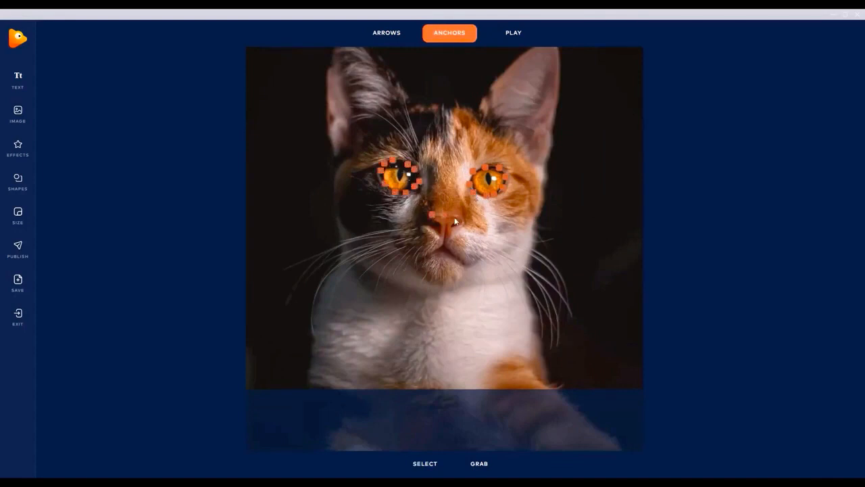
left_click(457, 217)
left_click(461, 221)
left_click(452, 227)
left_click(446, 242)
left_click(433, 229)
left_click(426, 220)
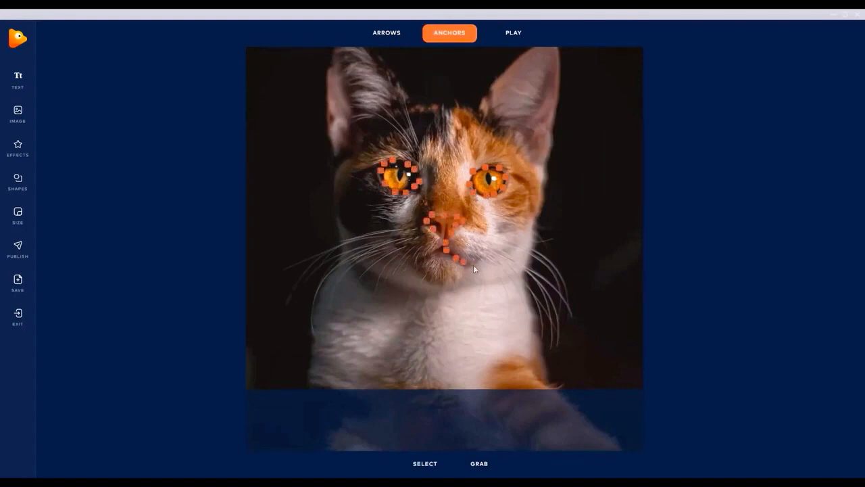
- Place anchor points along the cat's mouth line and around its chin
left_click(473, 265)
left_click(438, 250)
left_click(431, 256)
left_click(422, 260)
left_click(413, 263)
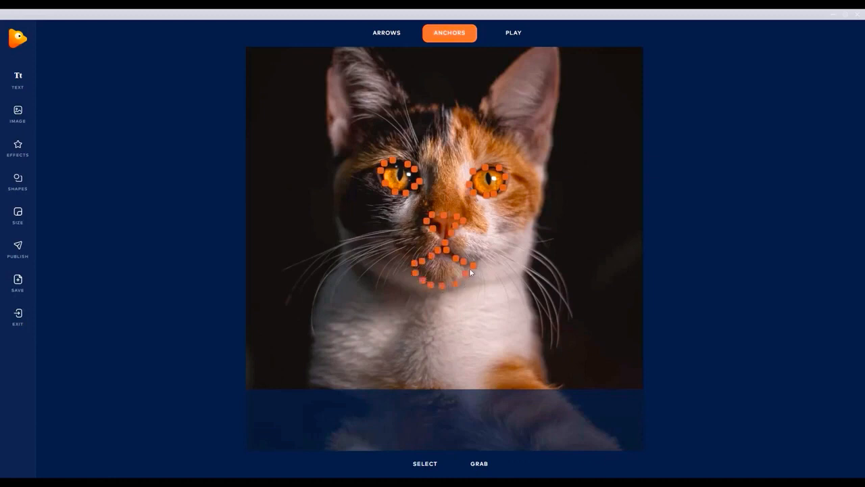
- Add anchor points from the cat's right cheek up around the right ear and across the top of the head
left_click(544, 169)
left_click(550, 146)
left_click(551, 129)
left_click(556, 112)
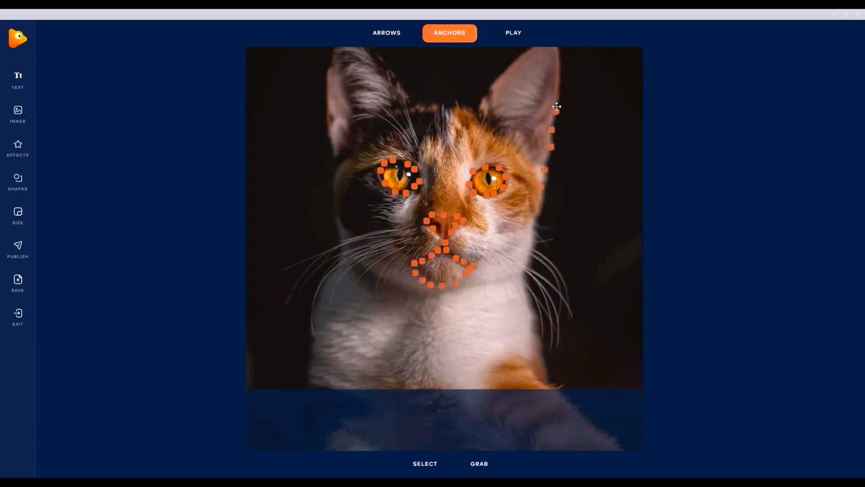
left_click(531, 49)
left_click(514, 59)
left_click(502, 69)
left_click(490, 82)
left_click(444, 102)
left_click(425, 102)
left_click(411, 94)
left_click(404, 84)
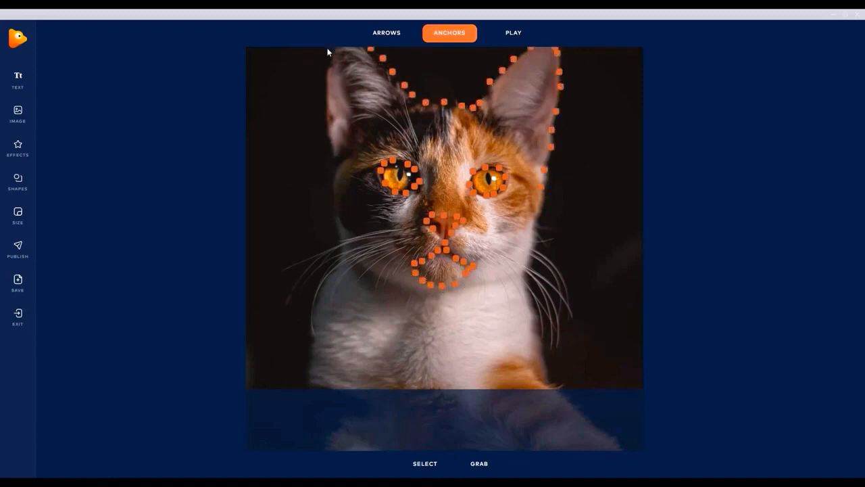
- Continue the anchor outline down the outer edge of the cat's left ear and left cheek to the neck
left_click(329, 70)
left_click(327, 97)
left_click(327, 114)
left_click(331, 147)
left_click(334, 162)
left_click(334, 204)
left_click(338, 242)
left_click(341, 259)
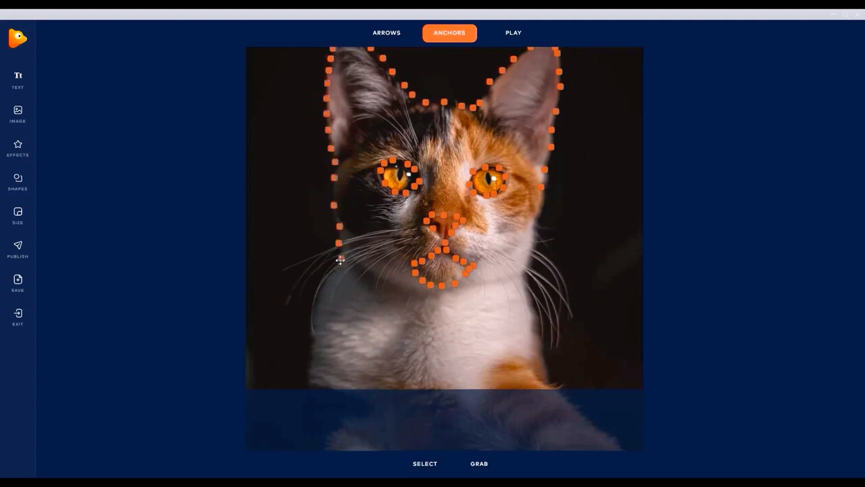
- Anchor both sides of the cat's chest and close the outline up the right neck and cheek
left_click(304, 385)
left_click(521, 279)
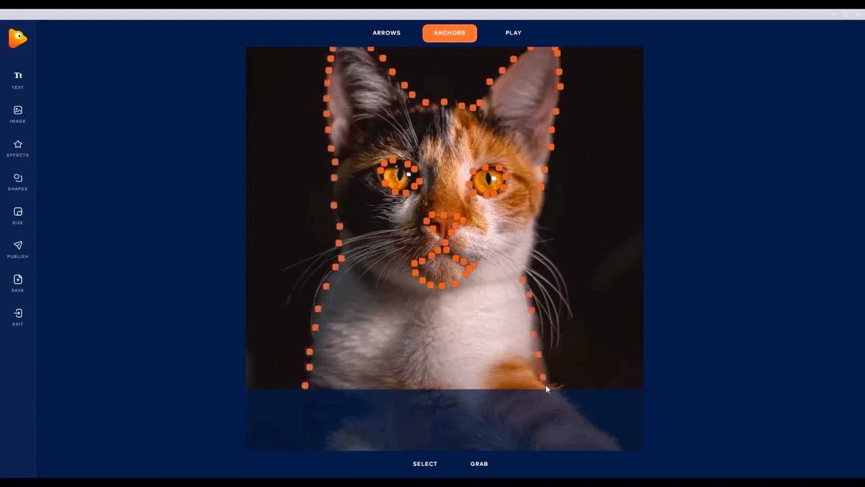
left_click(524, 268)
left_click(528, 254)
left_click(535, 241)
left_click(536, 229)
left_click(537, 214)
left_click(542, 200)
- Complete the anchor outline around the tips of both of the cat's ears
left_click(479, 464)
left_click_drag(584, 245, 584, 285)
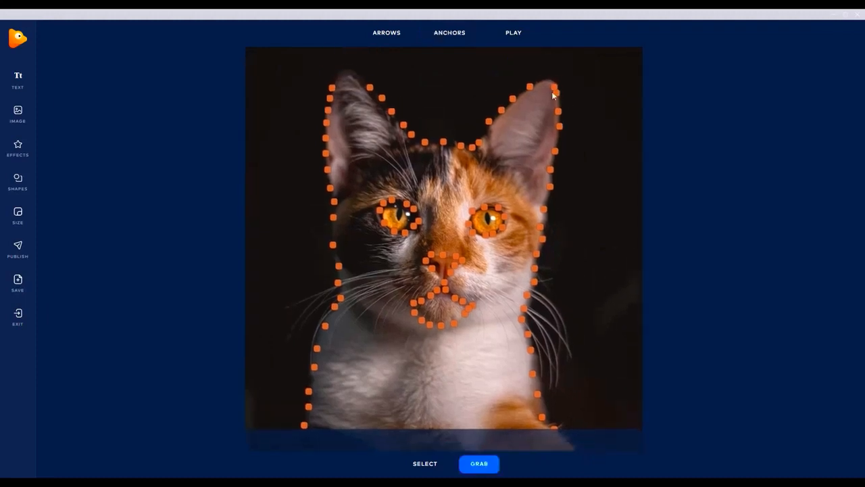
mouse_move(449, 34)
left_click(456, 58)
left_click(539, 80)
left_click(550, 80)
left_click(364, 79)
left_click(355, 71)
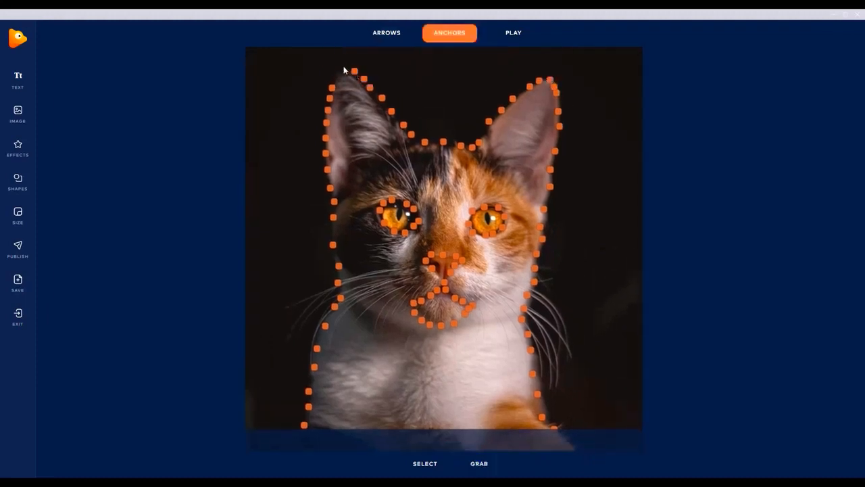
left_click(344, 66)
left_click(337, 72)
left_click(333, 81)
- Surround the whisker pads on both sides of the cat's nose with anchor points
left_click_drag(478, 301, 488, 273)
mouse_move(410, 293)
left_mouse_down()
mouse_move(404, 300)
mouse_move(395, 281)
mouse_move(425, 265)
left_mouse_up()
left_click_drag(483, 271, 464, 263)
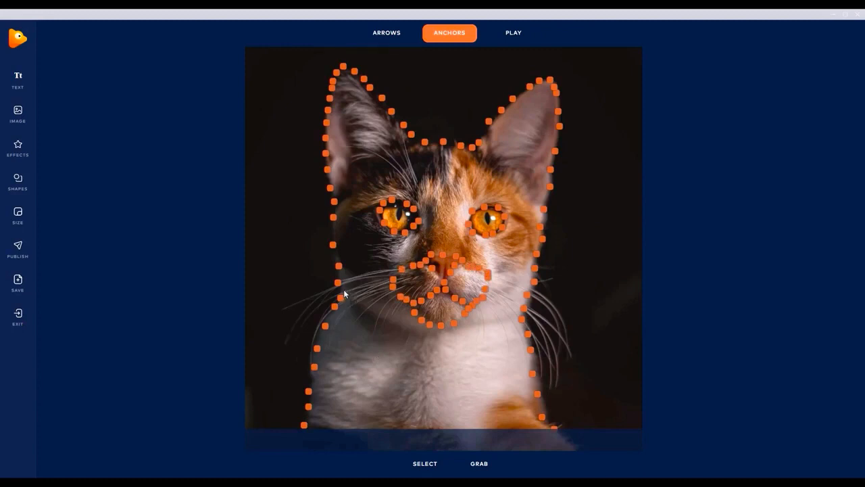
- Place anchor points along the cat's jawline from the left cheek under the chin to the right cheek
mouse_move(346, 292)
left_mouse_down()
mouse_move(410, 328)
mouse_move(457, 327)
mouse_move(518, 295)
mouse_move(521, 283)
left_mouse_up()
left_click(481, 312)
left_click(485, 310)
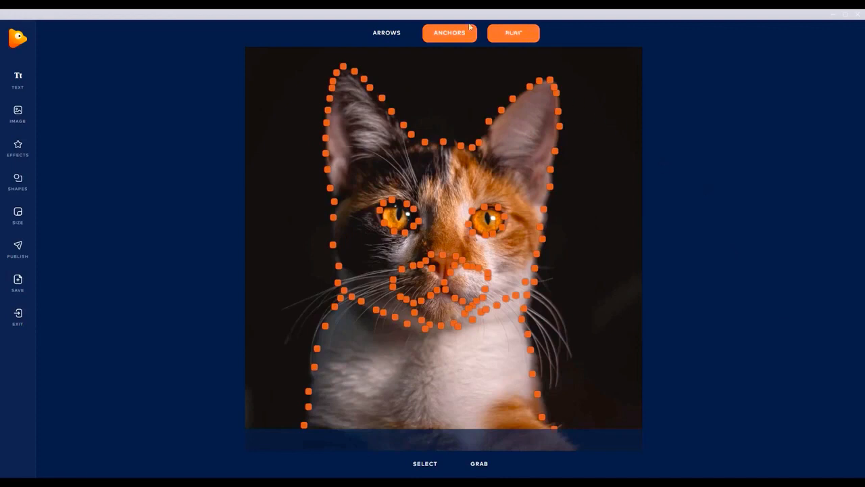
left_click(386, 33)
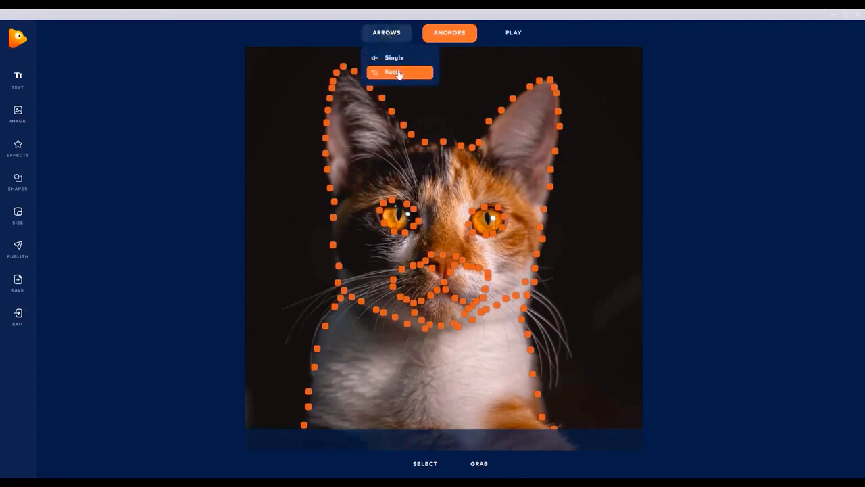
left_click(401, 73)
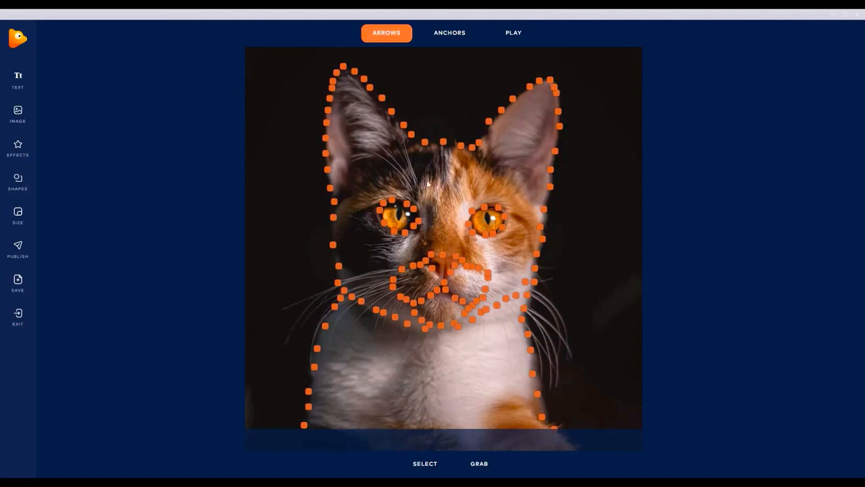
left_click(469, 181)
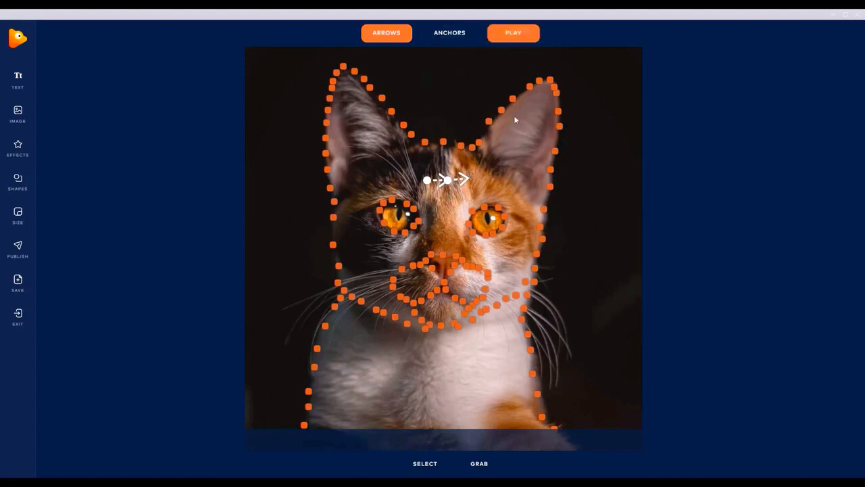
mouse_move(422, 463)
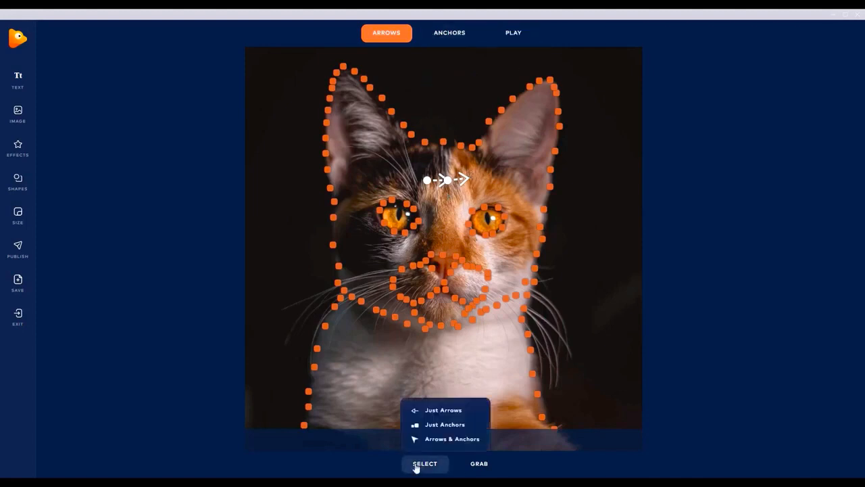
left_click(453, 411)
- Draw path arrows up the cat's nose bridge and forehead, and outward above both eyes
mouse_move(387, 32)
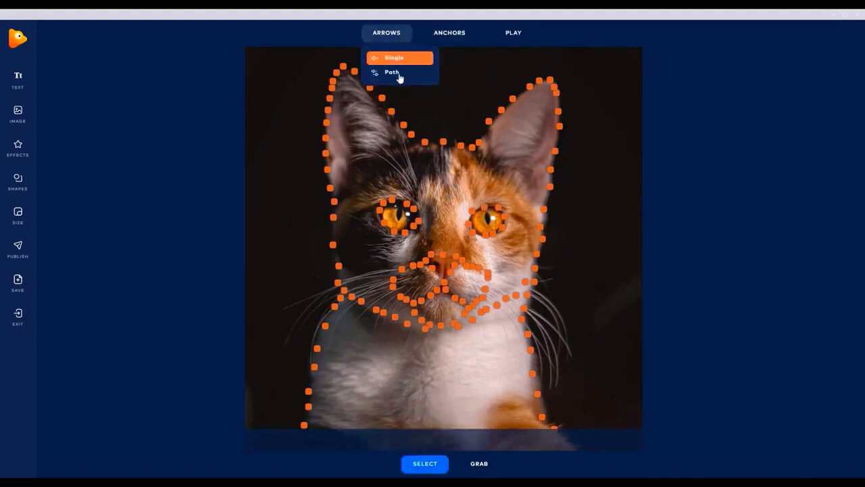
left_click(398, 74)
left_click_drag(446, 244, 448, 157)
mouse_move(459, 206)
left_mouse_down()
mouse_move(475, 182)
mouse_move(492, 182)
left_mouse_up()
left_click_drag(432, 236, 422, 160)
mouse_move(410, 192)
left_mouse_down()
mouse_move(359, 194)
mouse_move(387, 173)
mouse_move(372, 169)
left_mouse_up()
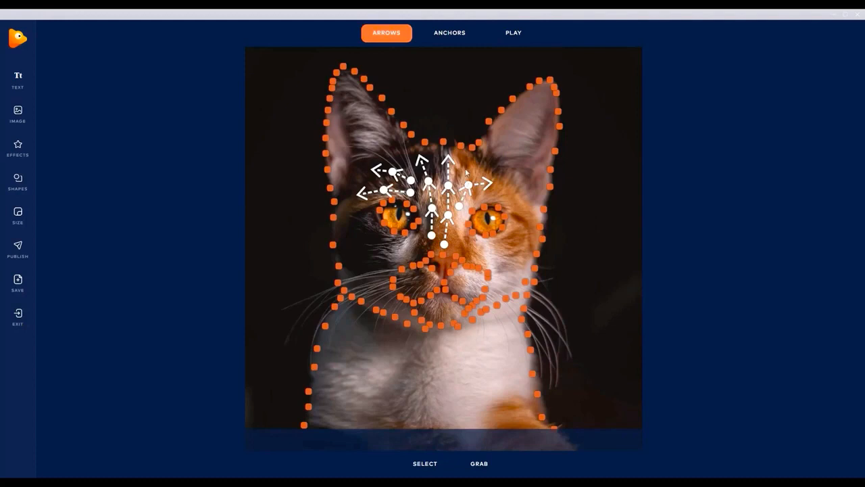
left_click_drag(465, 173, 480, 165)
- Draw arrows fanning outward across both of the cat's cheeks and both whisker pads
left_click_drag(482, 247, 518, 238)
left_click_drag(471, 254, 520, 250)
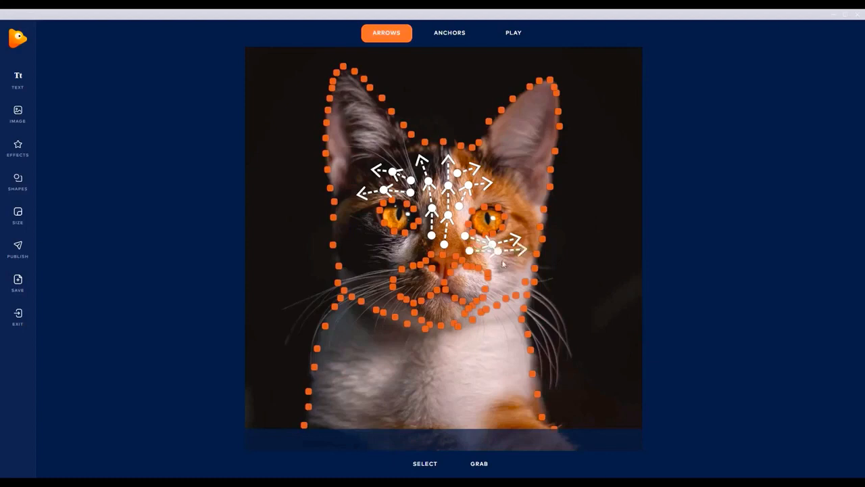
left_click_drag(498, 284, 519, 280)
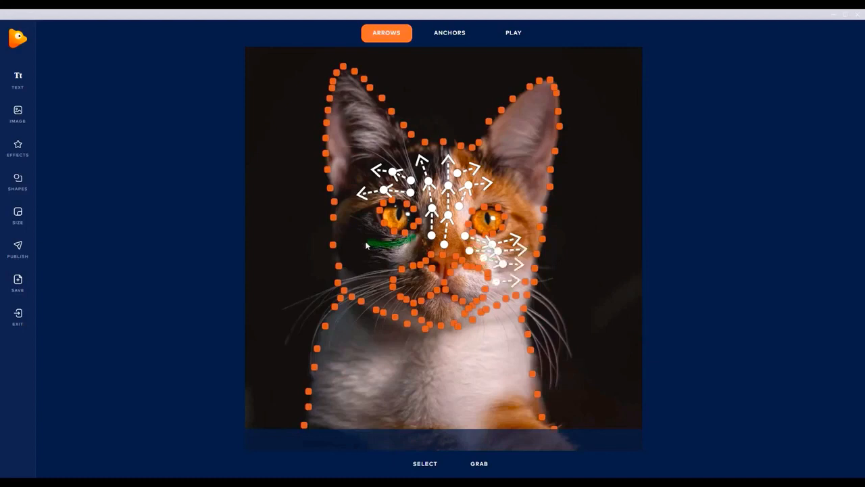
mouse_move(365, 242)
left_mouse_down()
mouse_move(385, 255)
mouse_move(369, 259)
mouse_move(359, 279)
left_mouse_up()
mouse_move(421, 272)
left_mouse_down()
mouse_move(402, 277)
mouse_move(415, 290)
mouse_move(477, 282)
left_mouse_up()
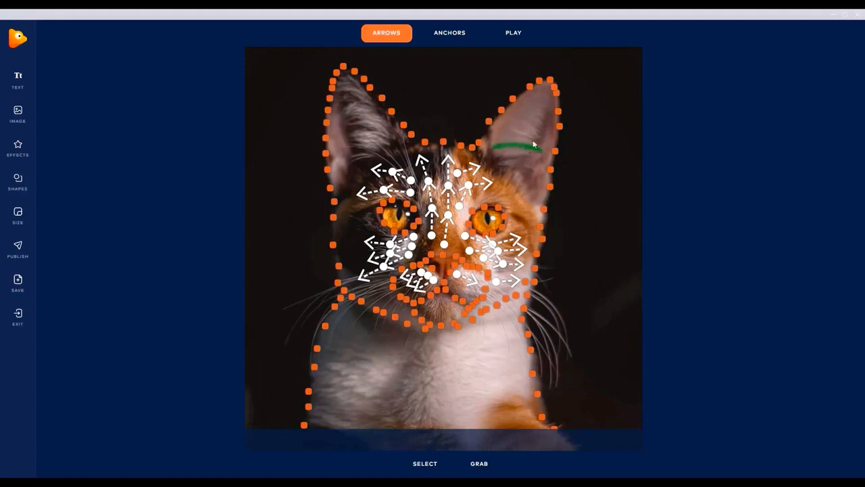
- Draw outward path arrows inside both ears and long downward path arrows across the cat's chest
left_click_drag(533, 143, 535, 145)
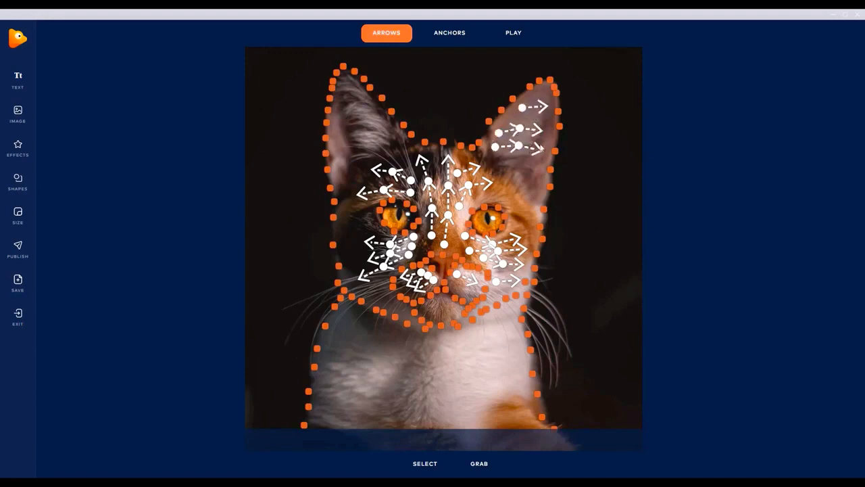
mouse_move(395, 143)
left_mouse_down()
mouse_move(357, 149)
mouse_move(362, 122)
mouse_move(344, 90)
left_mouse_up()
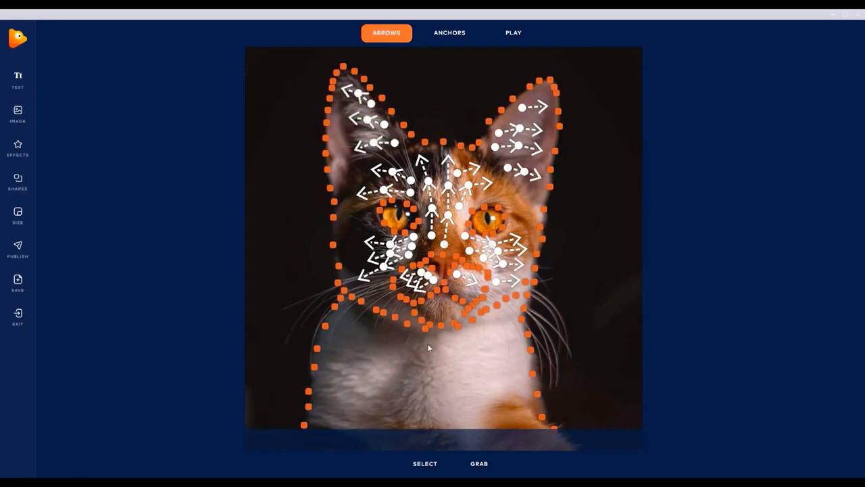
mouse_move(428, 339)
left_mouse_down()
mouse_move(427, 421)
mouse_move(452, 427)
left_mouse_up()
left_click_drag(466, 343, 491, 424)
mouse_move(495, 340)
left_mouse_down()
mouse_move(517, 424)
mouse_move(535, 438)
left_mouse_up()
mouse_move(410, 338)
left_mouse_down()
mouse_move(387, 439)
mouse_move(341, 442)
left_mouse_up()
mouse_move(360, 325)
left_mouse_down()
mouse_move(311, 441)
mouse_move(332, 352)
left_mouse_up()
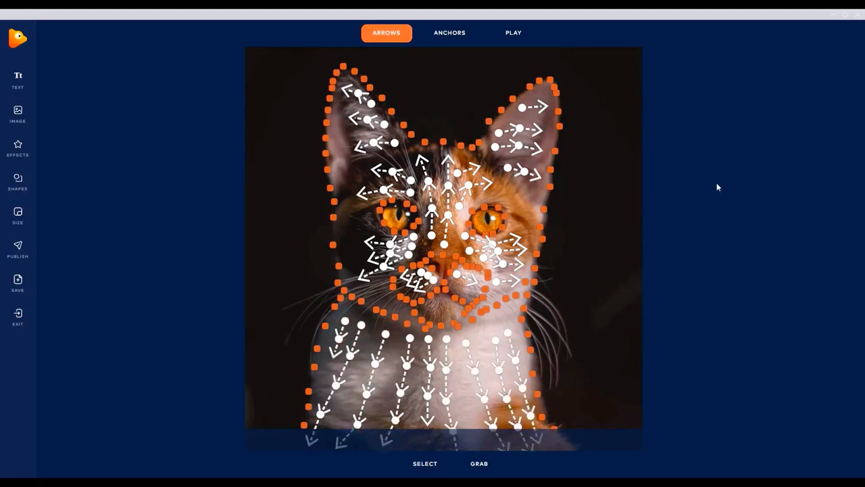
- Preview the cat's fur animation, checking the face, ears and chest, and stop playback
left_click(526, 34)
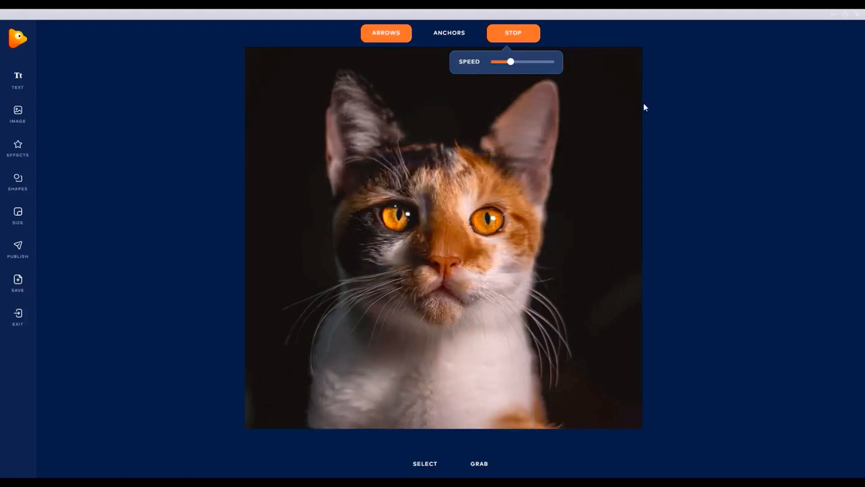
left_click(521, 38)
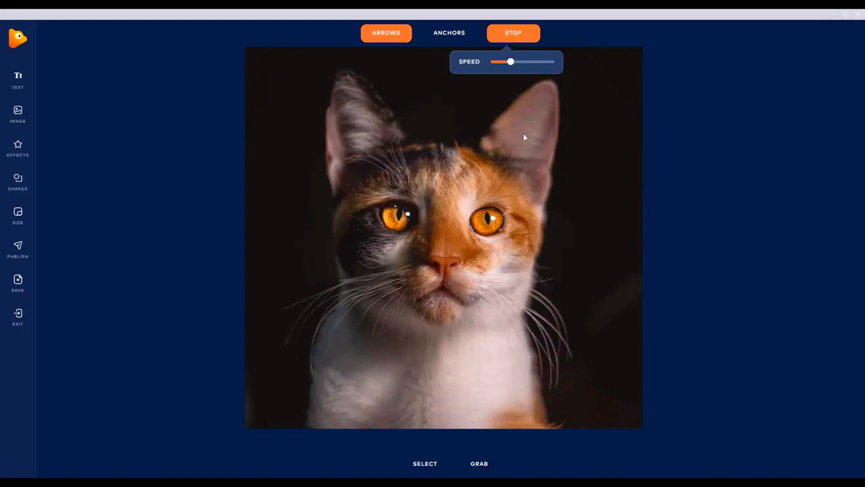
left_click(531, 37)
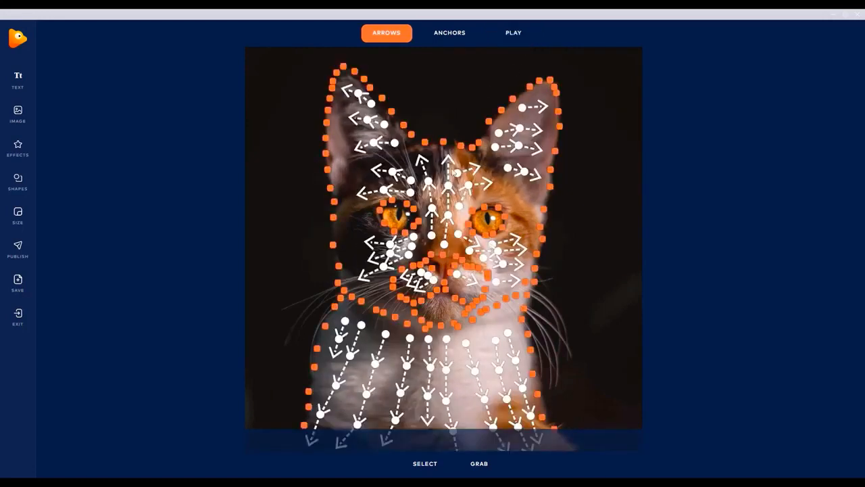
- Add an upward path arrow mid-forehead, redirect the arrows above the inner right eye upward and preview the motion
mouse_move(386, 32)
left_click_drag(435, 155, 435, 155)
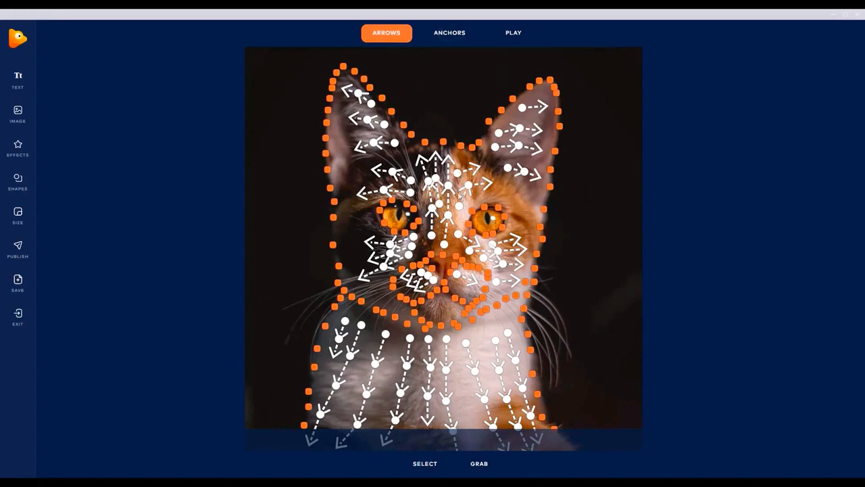
mouse_move(425, 463)
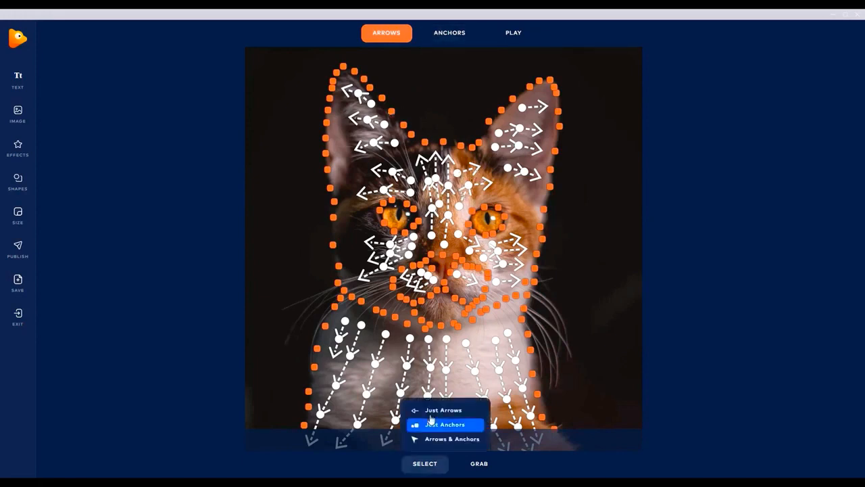
left_click(443, 423)
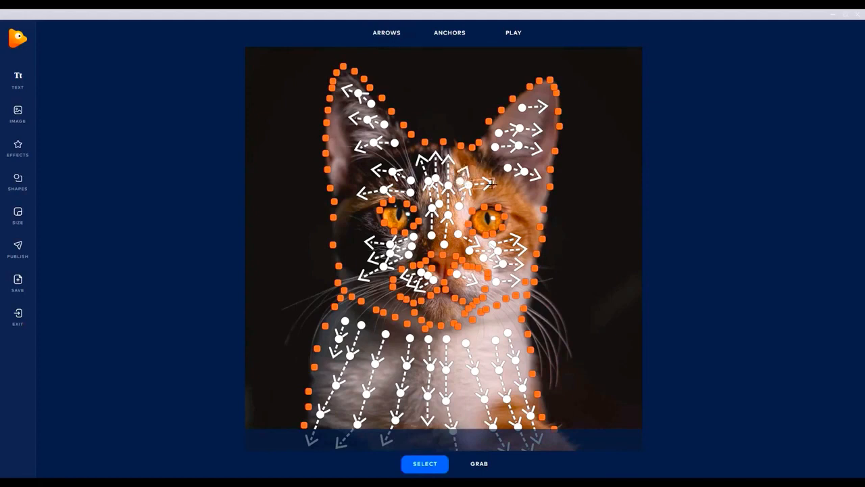
left_click(514, 32)
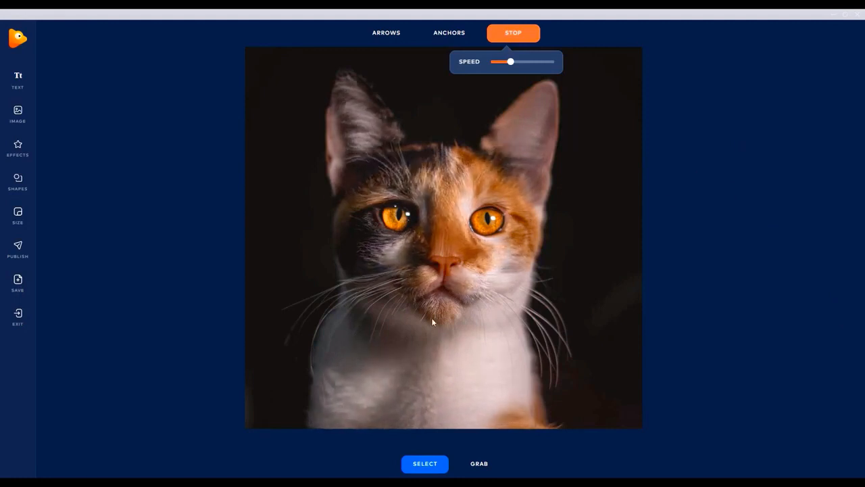
left_click(521, 35)
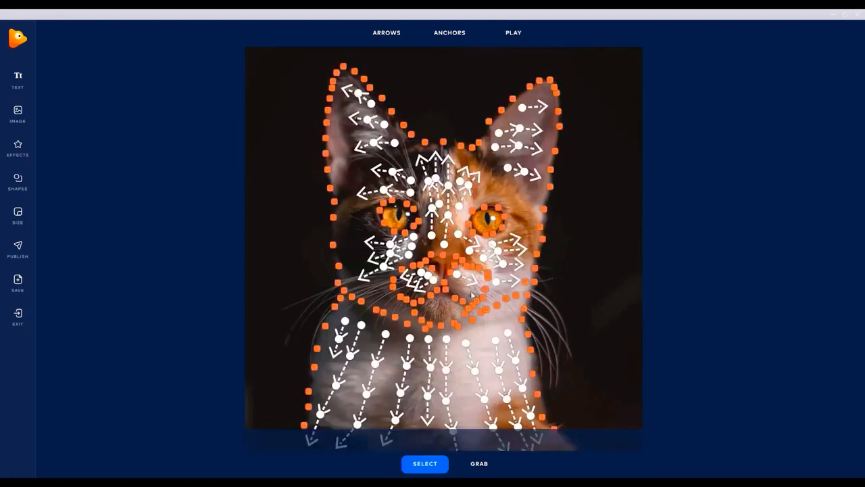
- Draw short downward path arrows on the cat's chin below the mouth
mouse_move(387, 34)
left_click(396, 73)
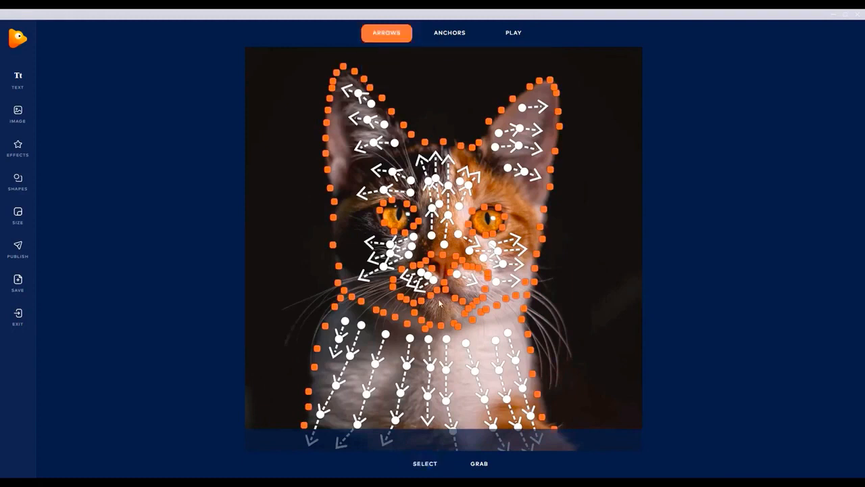
left_click_drag(441, 316, 440, 315)
left_click_drag(447, 303, 454, 312)
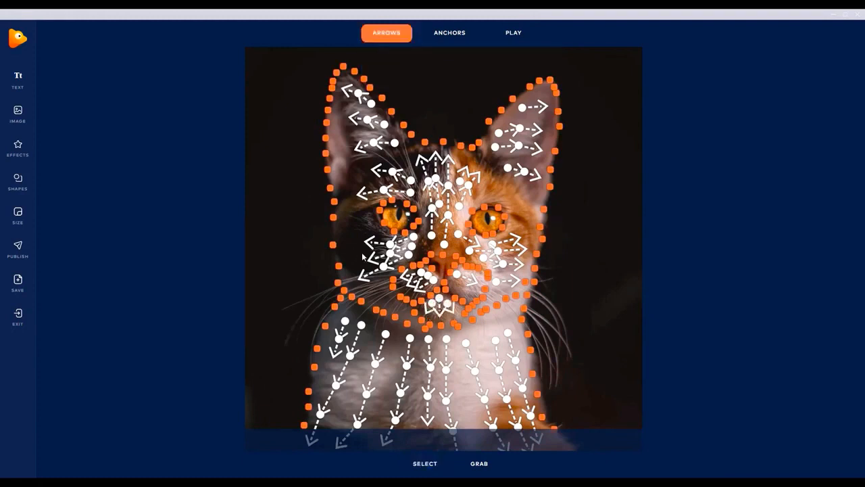
- Draw outward path arrows along both outer sides of the cat's face around the eyes and preview the animation
left_click_drag(360, 230, 340, 221)
left_click_drag(363, 181, 345, 184)
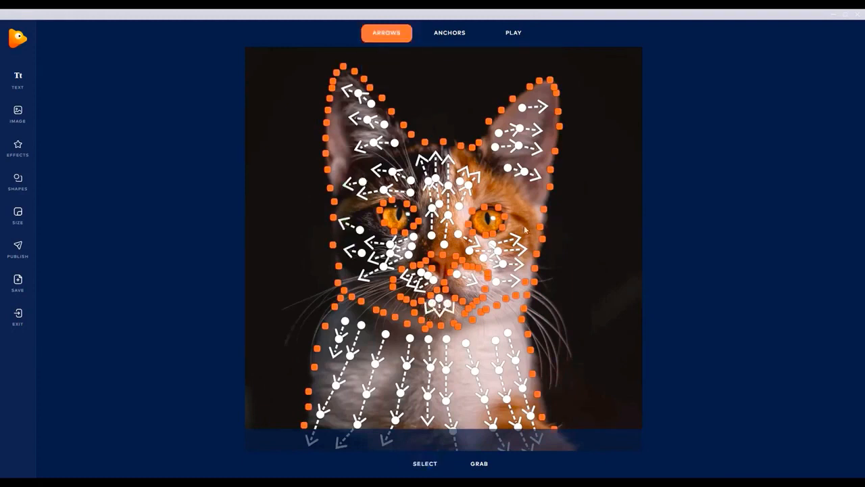
left_click_drag(487, 193, 527, 202)
left_click_drag(487, 178, 525, 180)
left_click_drag(515, 218, 534, 219)
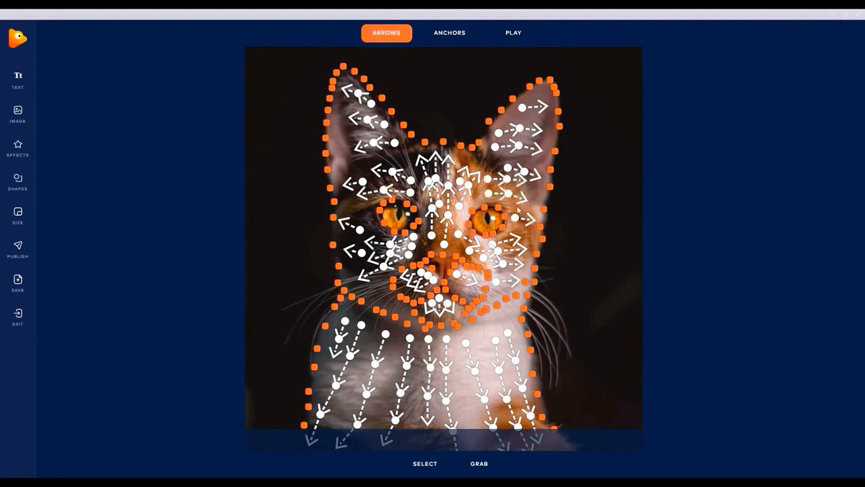
left_click(517, 43)
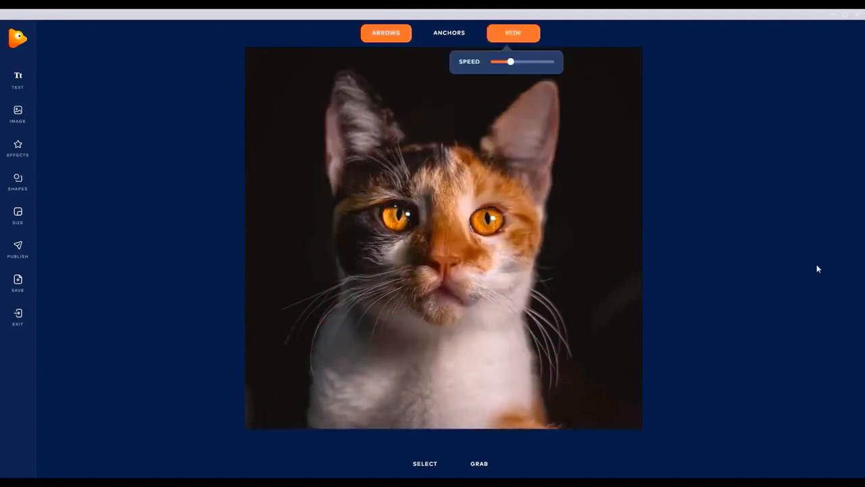
left_click(517, 34)
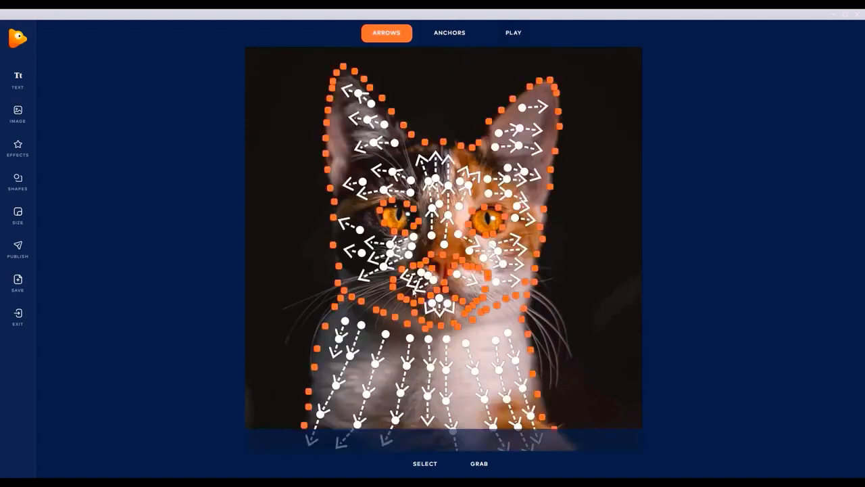
- Fill the gaps on both cheeks and beside the nose bridge with extra path arrows, previewing the animation between additions
key("space")
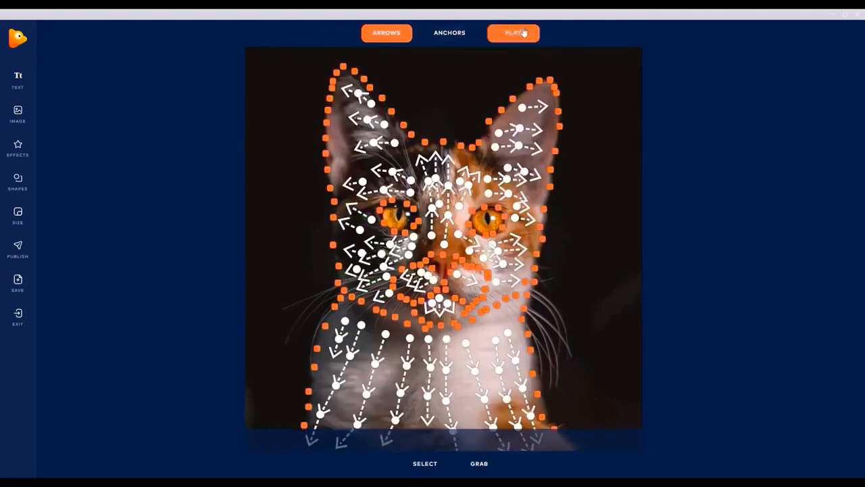
left_click(518, 33)
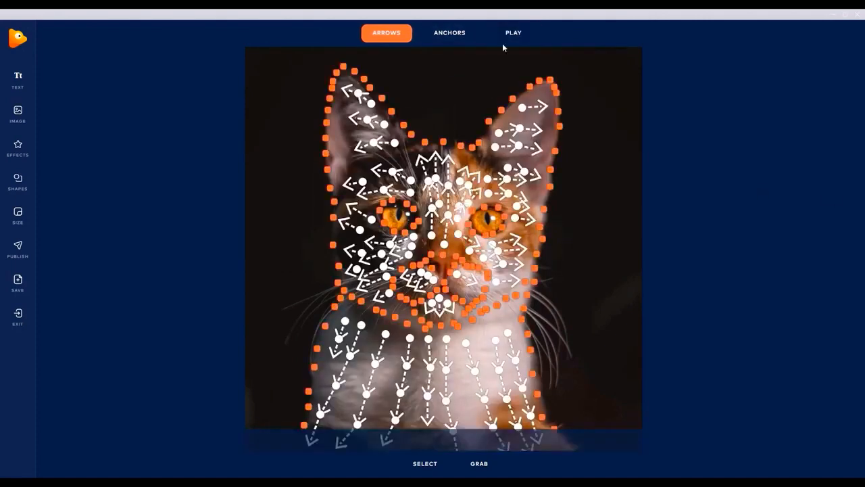
key("space")
key("space")
key("space")
key("space")
key("space")
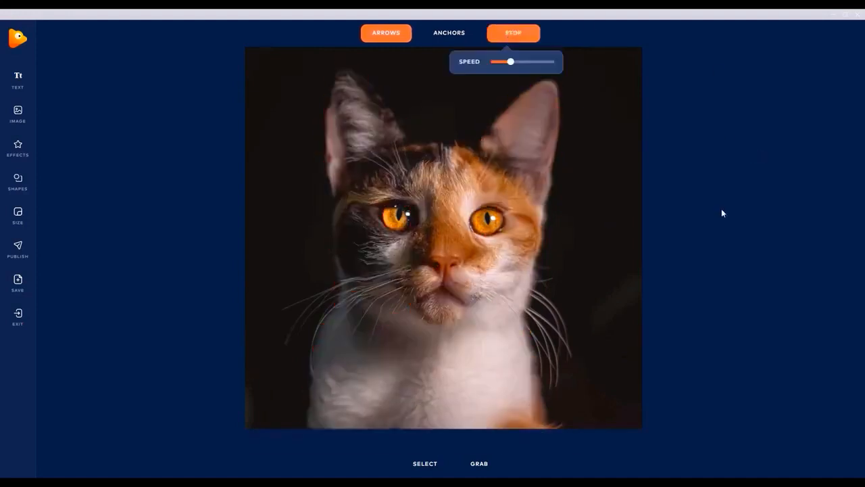
key("space")
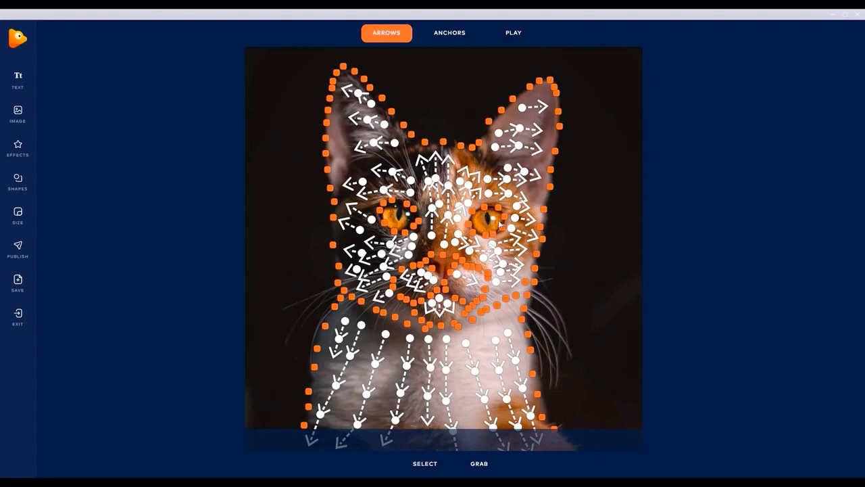
- Place an anchor point in each pupil and draw a short downward arrow inside each of the cat's eyes
scroll(512, 228, "up", 3)
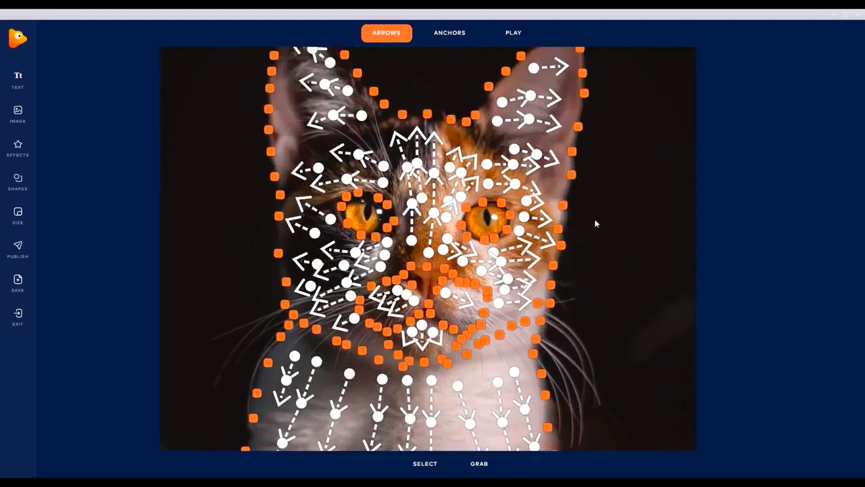
left_click(465, 37)
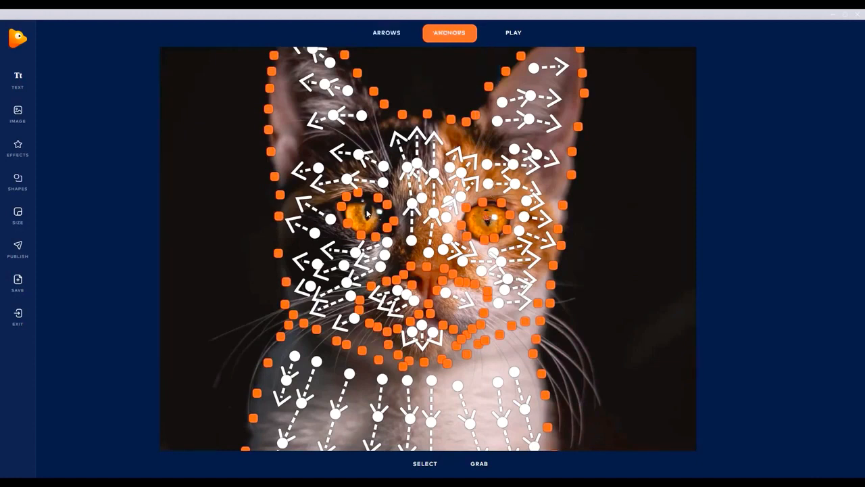
mouse_move(378, 34)
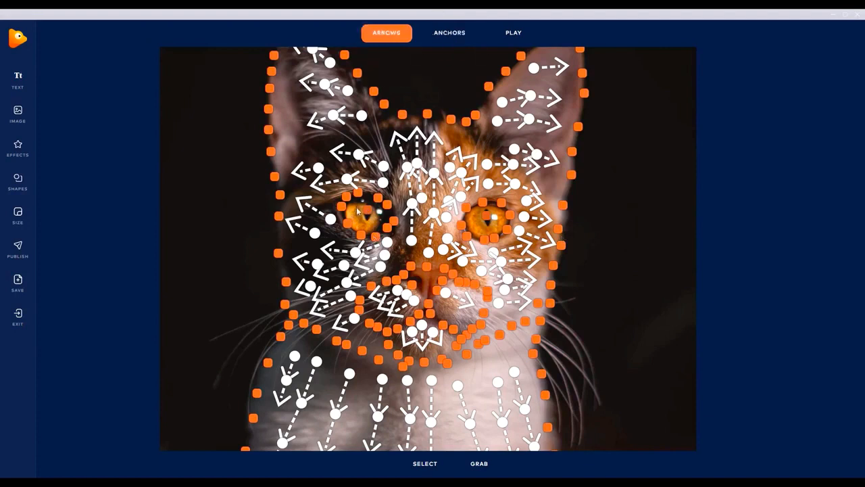
left_click_drag(357, 212, 359, 228)
left_click_drag(477, 215, 480, 231)
- Preview the animation to check the motion inside the cat's eyes
left_click(525, 34)
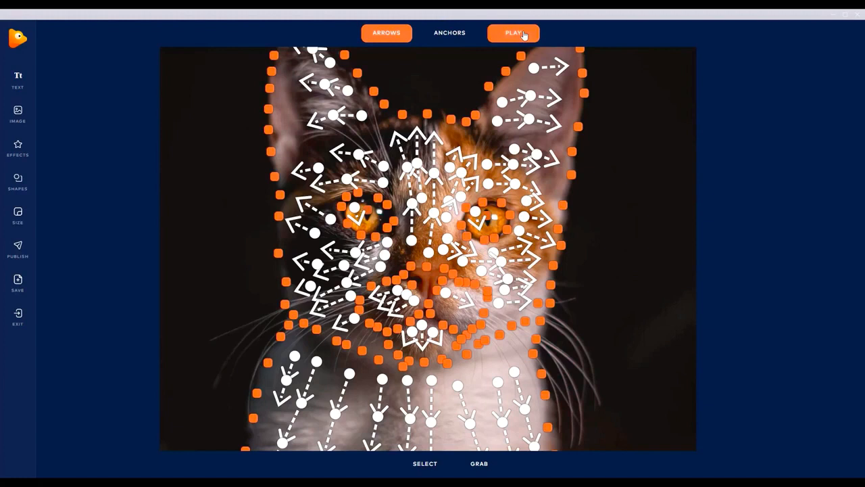
left_click(525, 33)
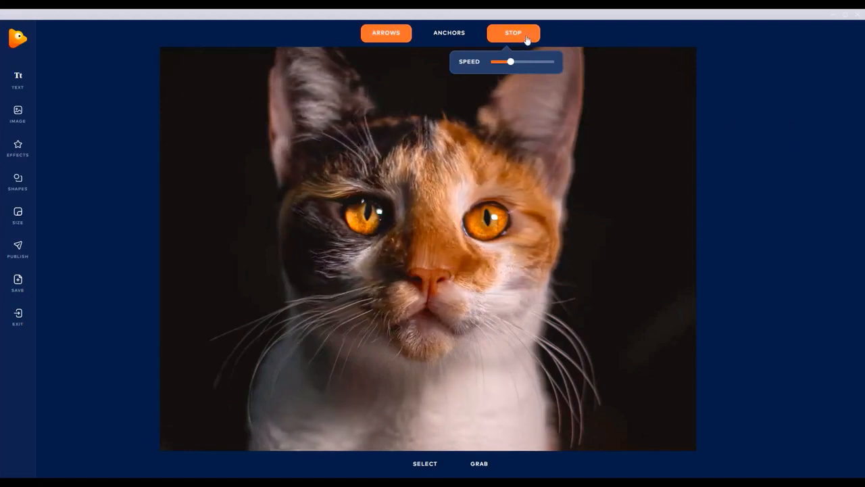
- Preview the cat animation at full view and up close, recentring the photo between playbacks
left_click(526, 37)
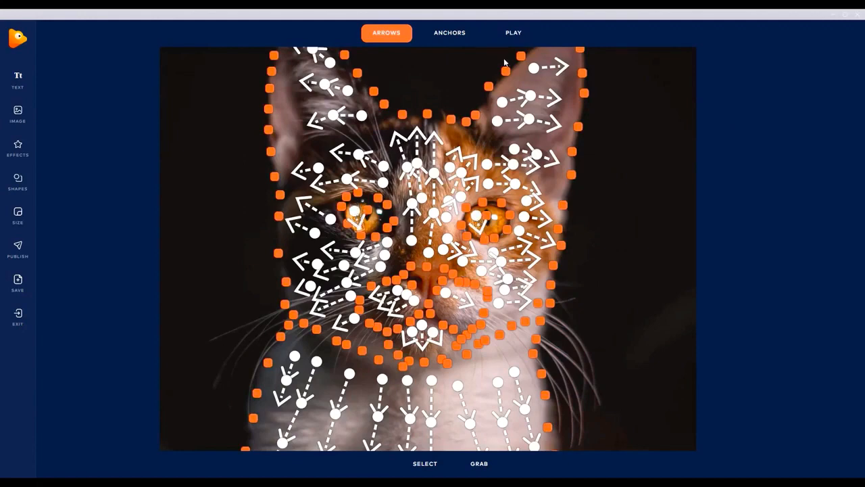
left_click(513, 33)
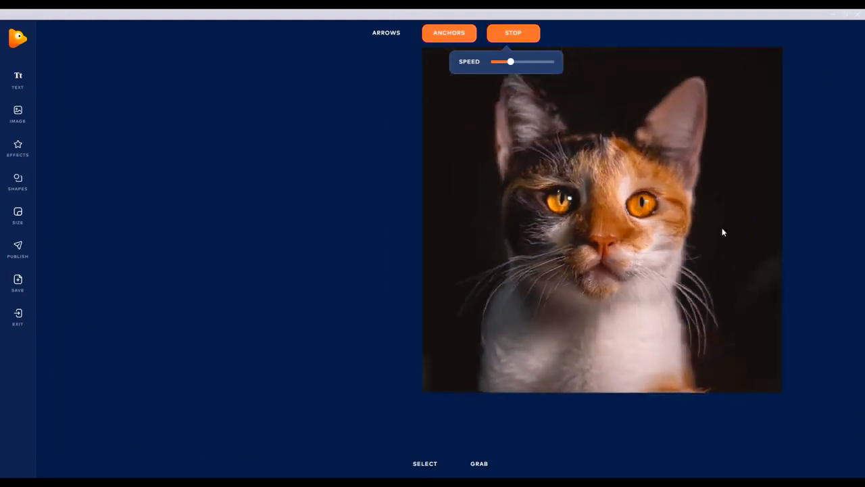
left_click(476, 463)
left_click_drag(736, 223, 568, 249)
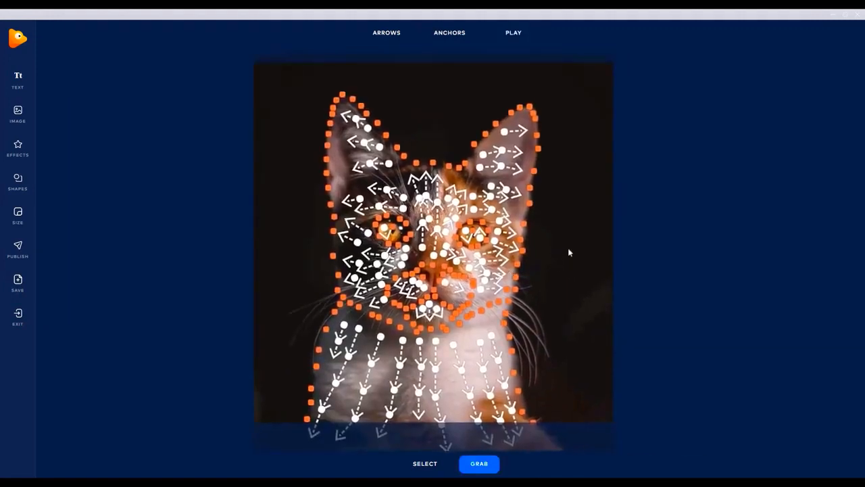
left_click(514, 33)
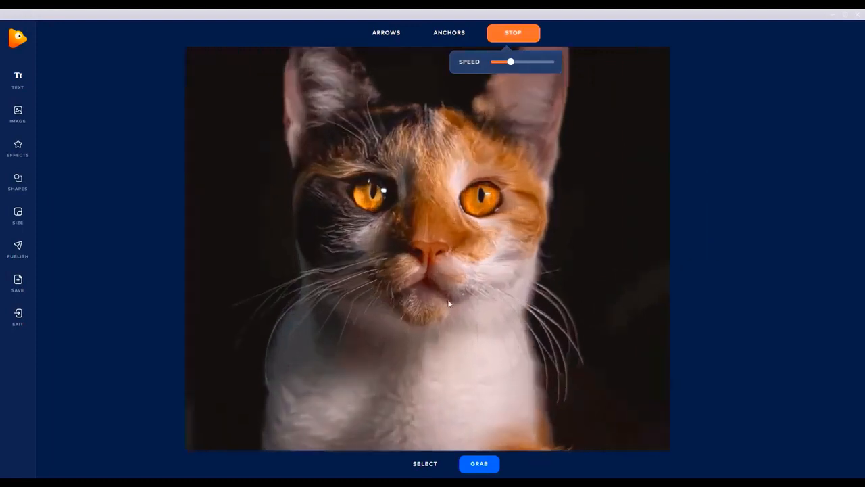
left_click(516, 34)
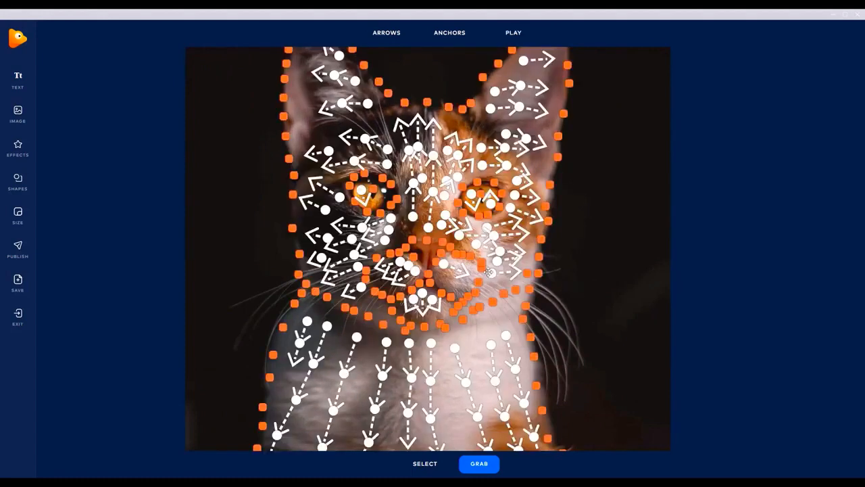
- Add a short outward path arrow on the cat's muzzle beside the mouth and preview the animation
left_click(400, 37)
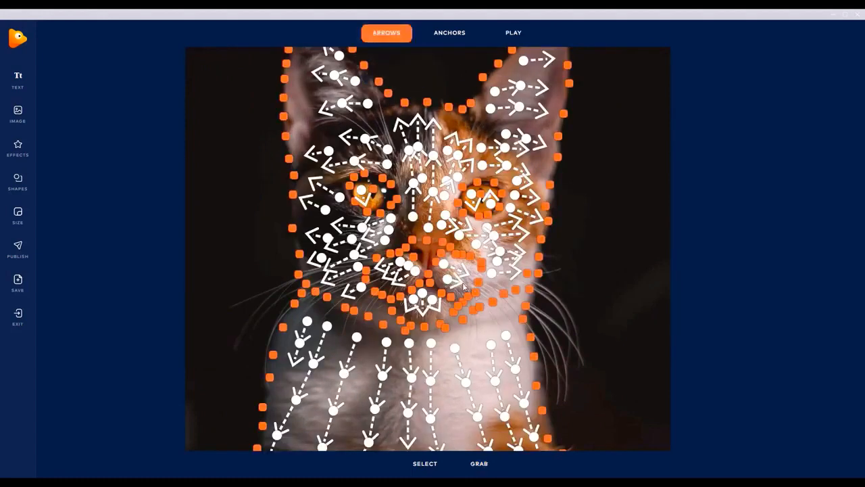
left_click(512, 35)
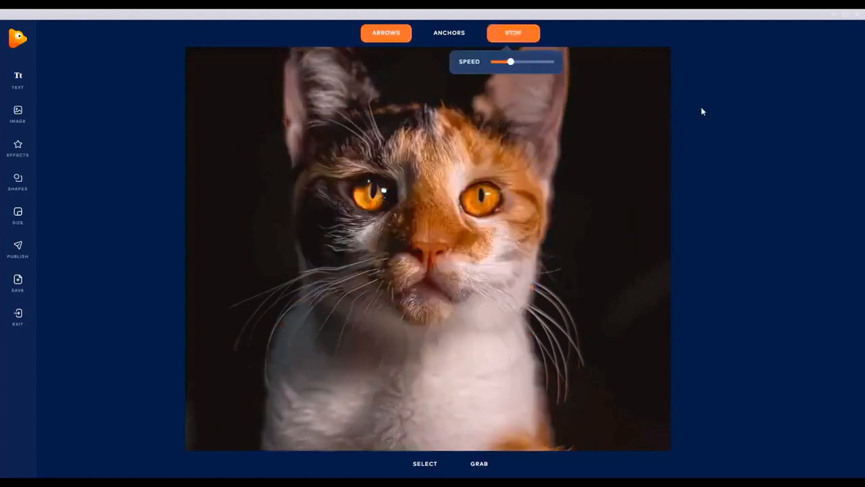
left_click(511, 34)
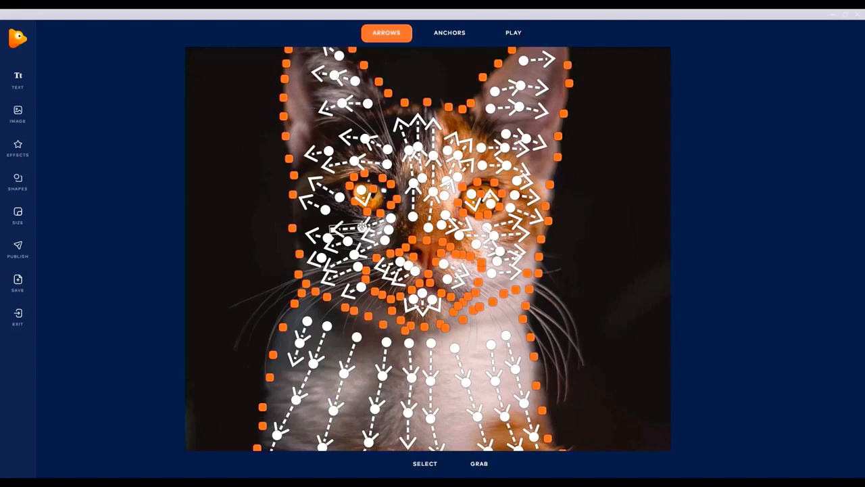
- Adjust the path arrows on the dark cheek and beside the nose bridge below the eye, previewing the animation between changes
left_click_drag(362, 227, 361, 225)
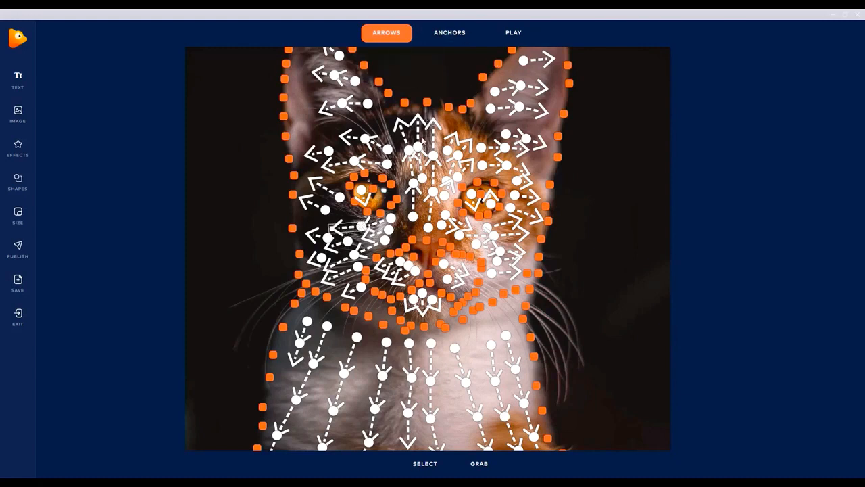
mouse_move(389, 25)
left_click(392, 72)
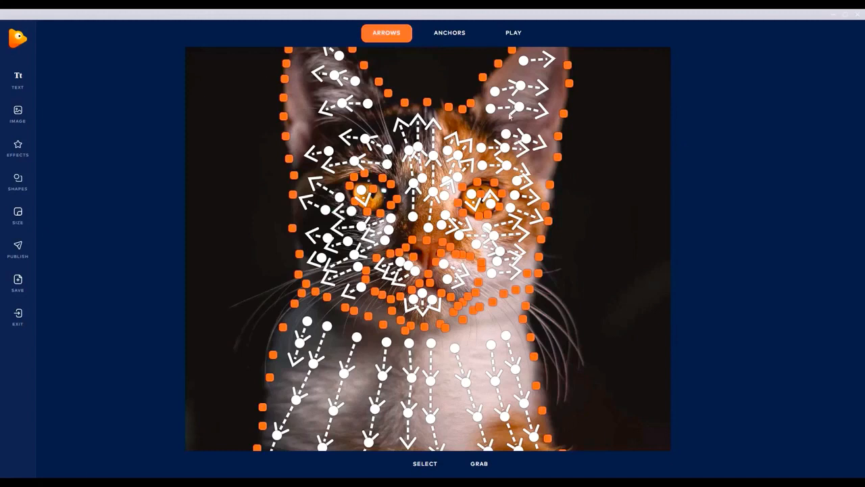
left_click(514, 32)
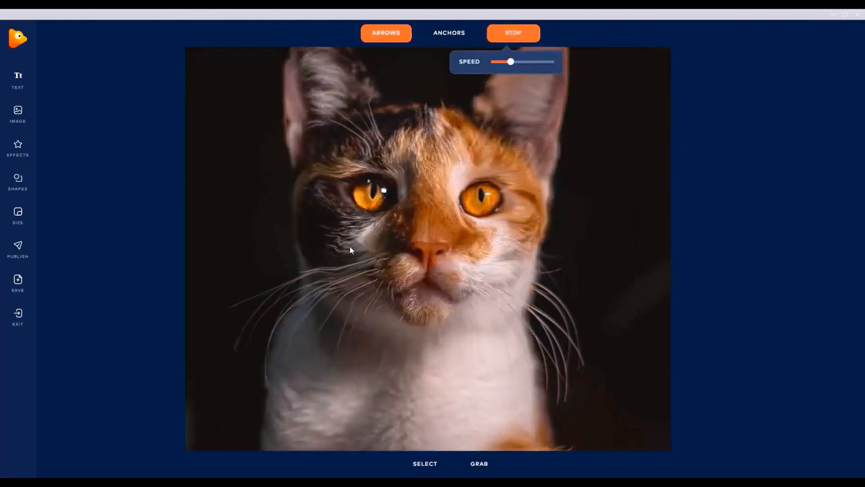
left_click(513, 33)
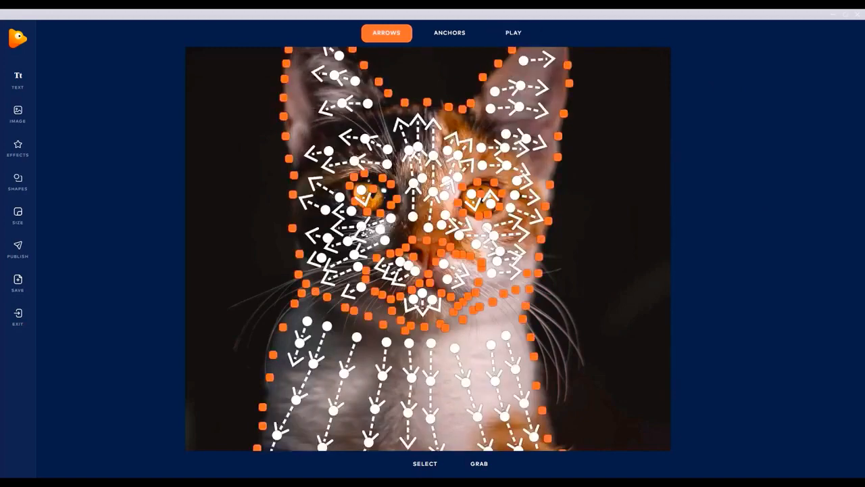
left_click(514, 33)
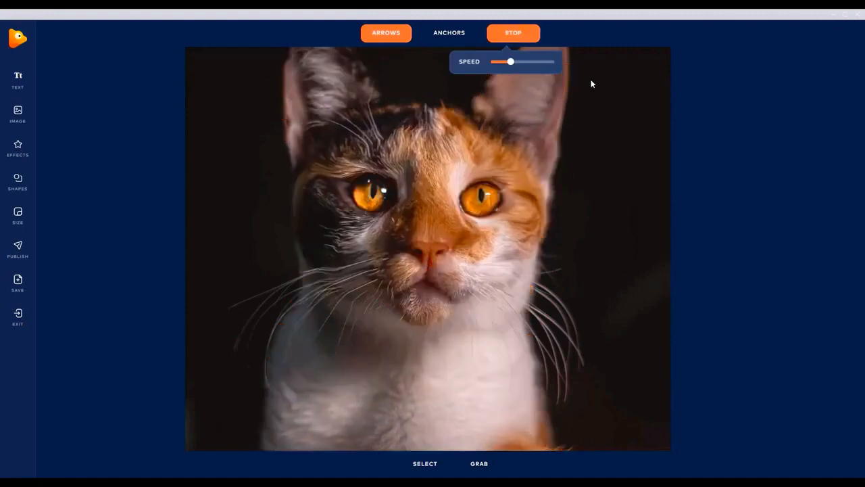
left_click(520, 33)
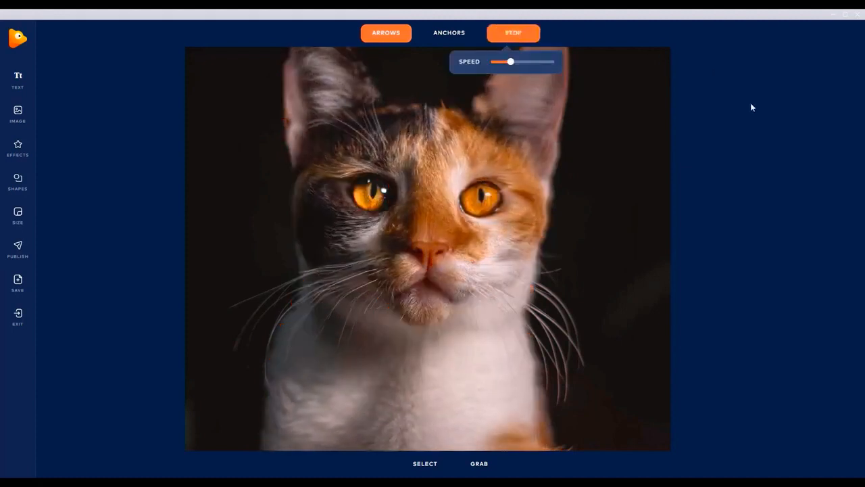
left_click(515, 35)
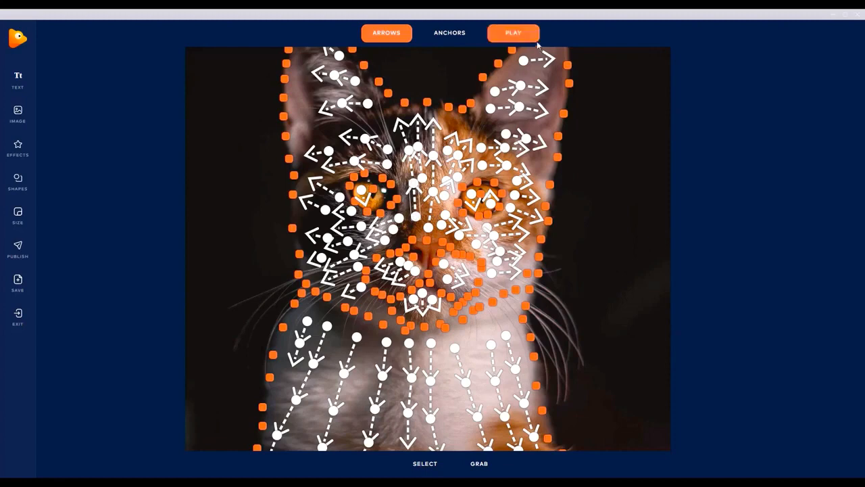
left_click(521, 37)
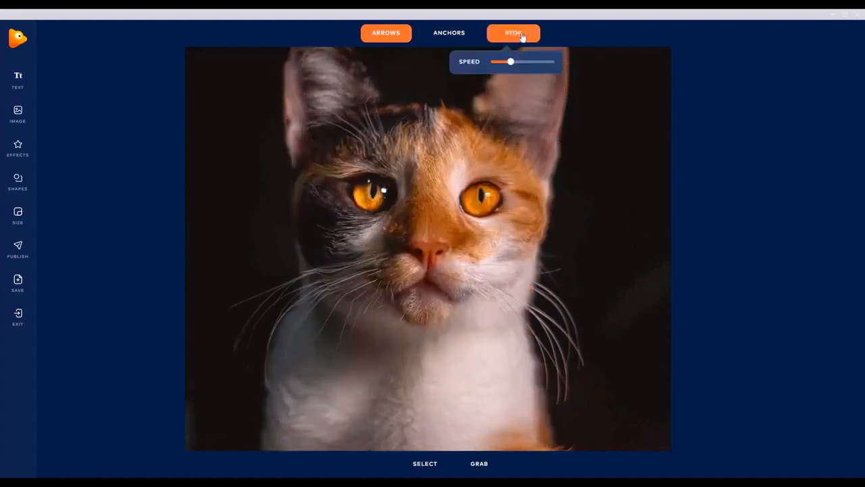
left_click(521, 35)
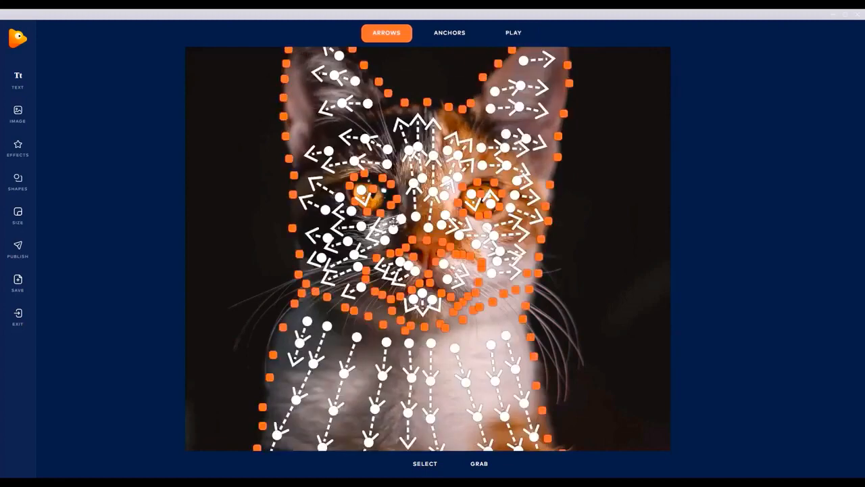
- Play the animation with the whole cat in view and raise its speed to slightly above the middle of the range
left_click(521, 37)
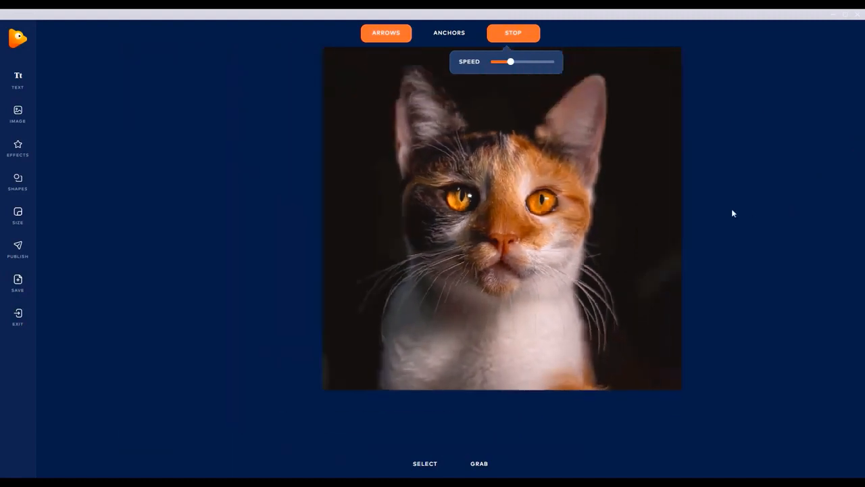
left_click(518, 36)
left_click(517, 35)
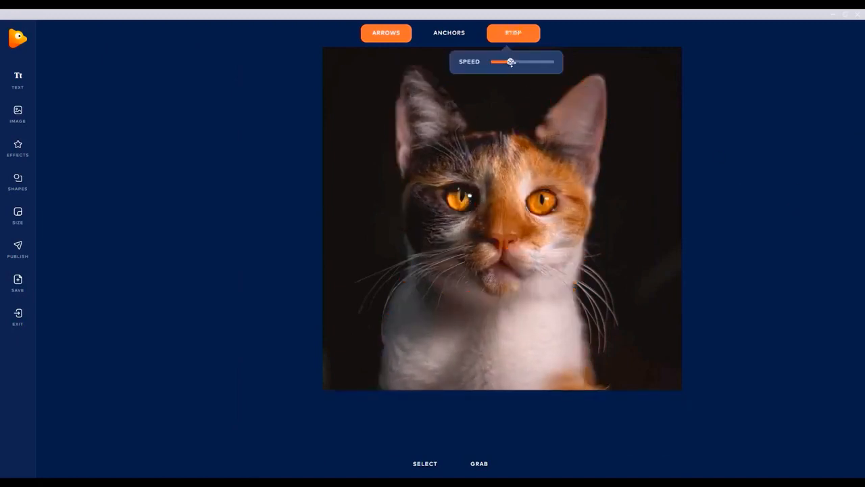
left_click_drag(511, 61, 525, 62)
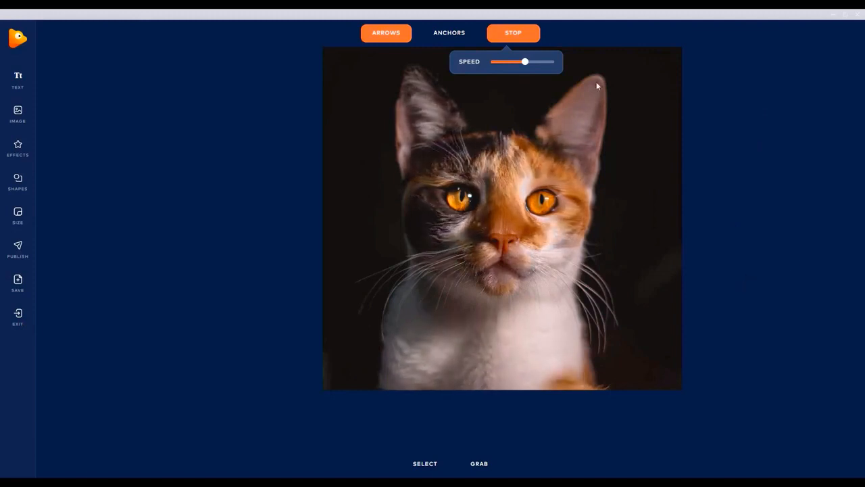
- Centre the cat photo in the workspace and play the animation again
left_click(531, 35)
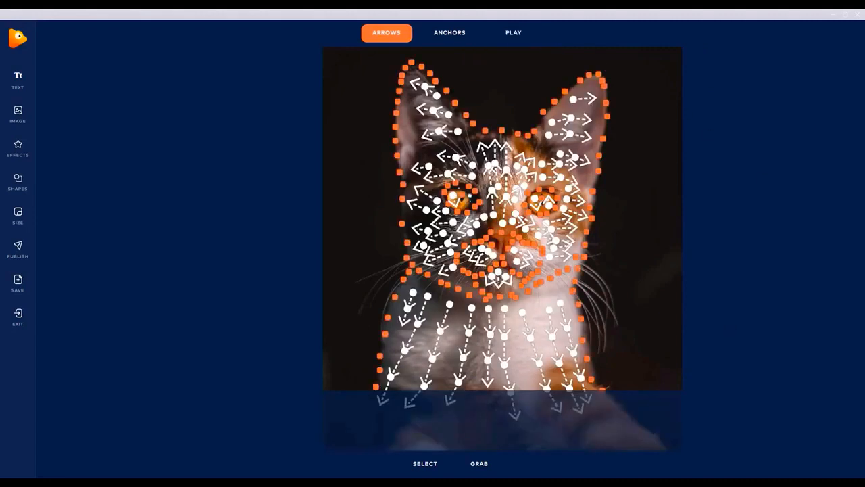
left_click(479, 465)
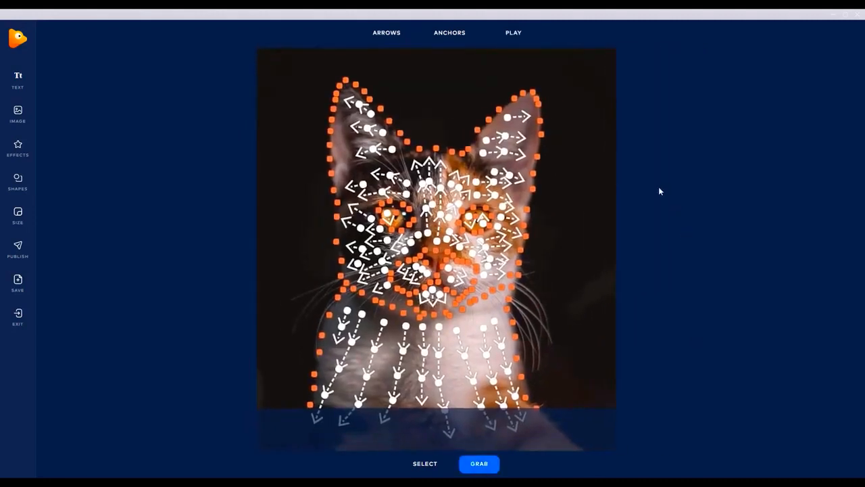
left_click(514, 33)
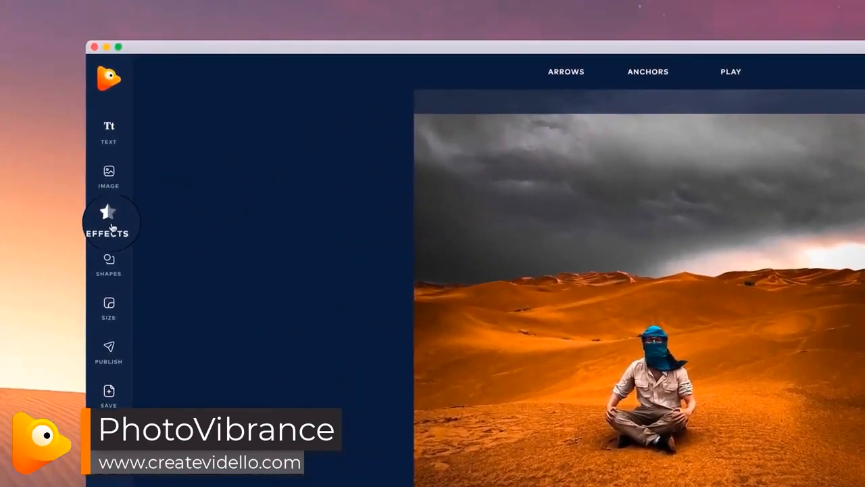
- Add the animated sky with orange-tinted clouds over blue (sky-4) to the desert photo
left_click(109, 223)
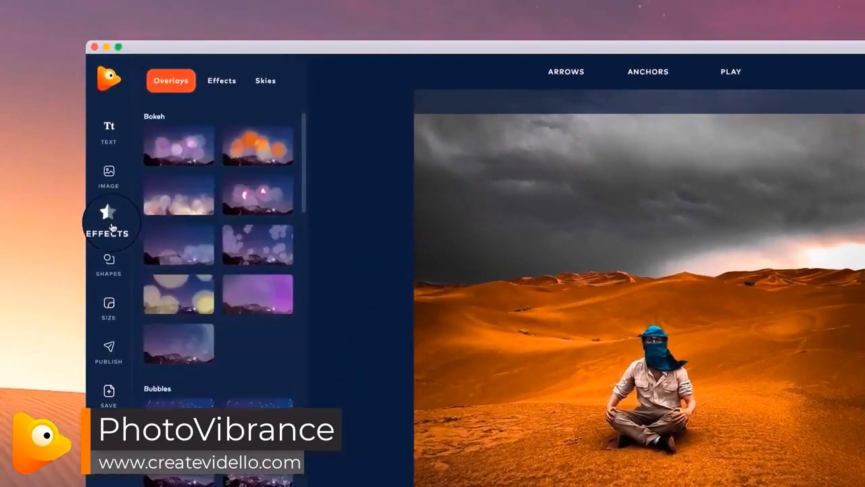
left_click(274, 84)
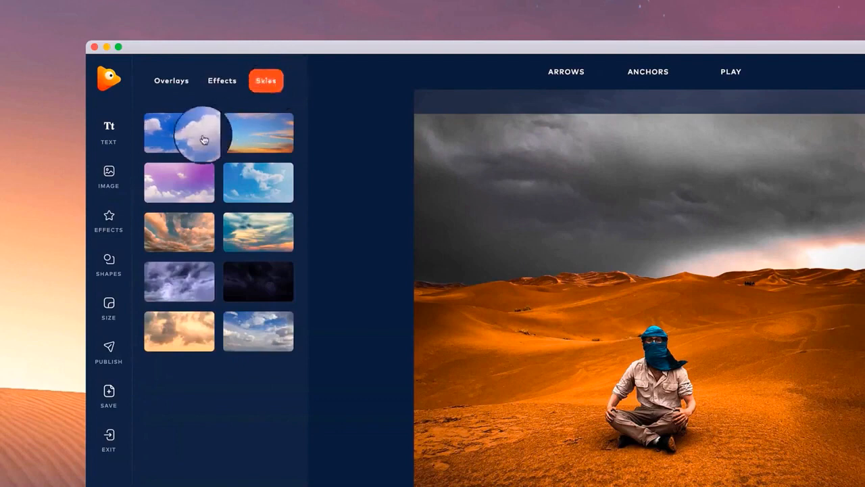
left_click(181, 232)
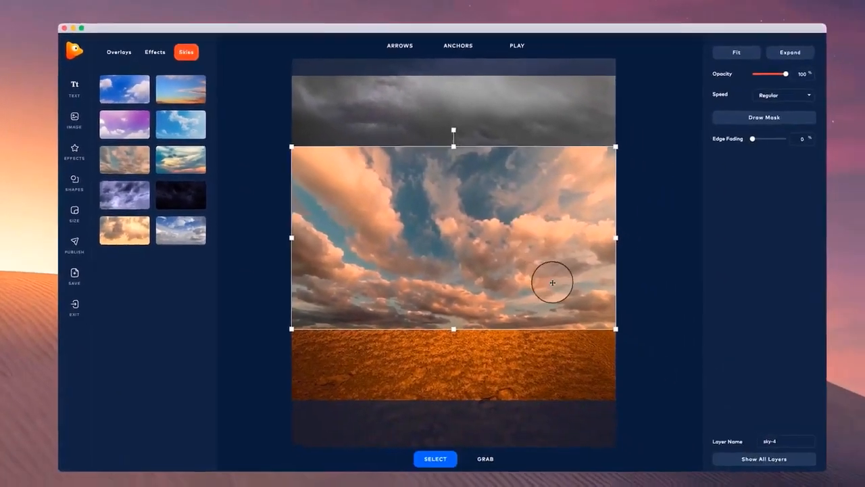
- Enlarge the sky layer to span the full width of the desert photo and position it above the dunes
left_click_drag(710, 371, 697, 256)
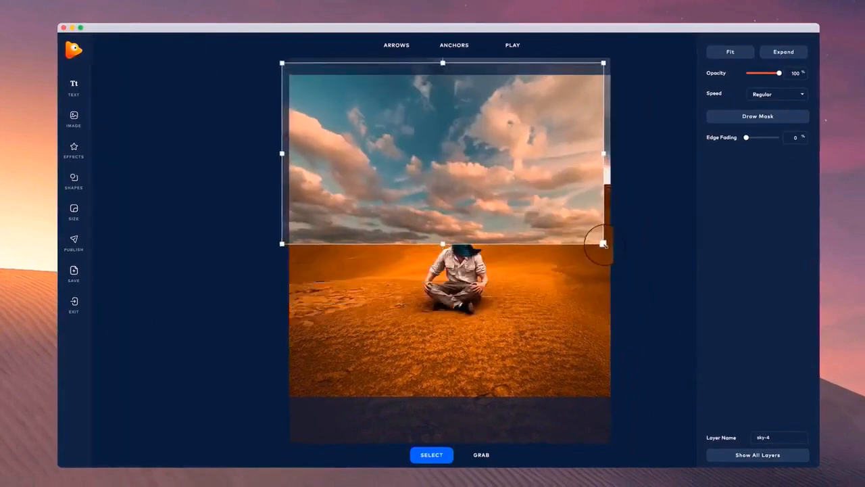
left_click_drag(602, 244, 622, 248)
left_click_drag(593, 215, 590, 180)
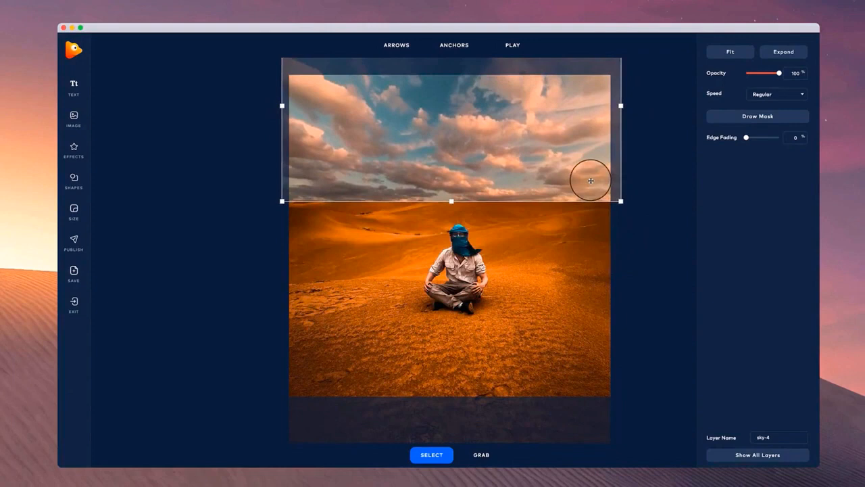
- Draw a mask for the sky layer, painting along the dune horizon with pencil size 30 and the remaining grey sky with size 100
left_click(747, 118)
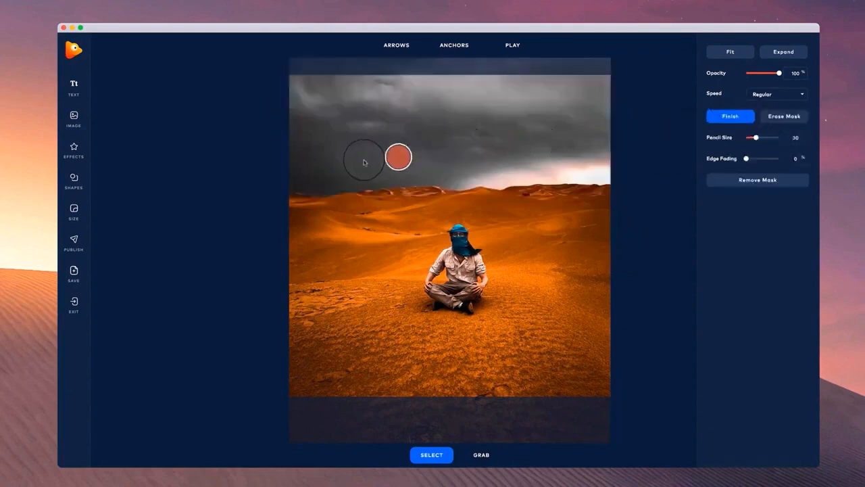
scroll(300, 176, "up", 3)
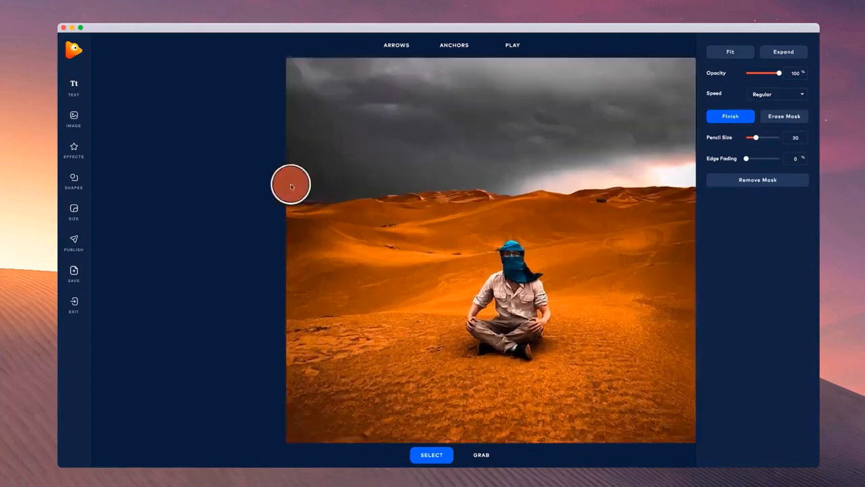
mouse_move(320, 189)
left_mouse_down()
mouse_move(467, 177)
mouse_move(514, 186)
mouse_move(662, 155)
left_mouse_up()
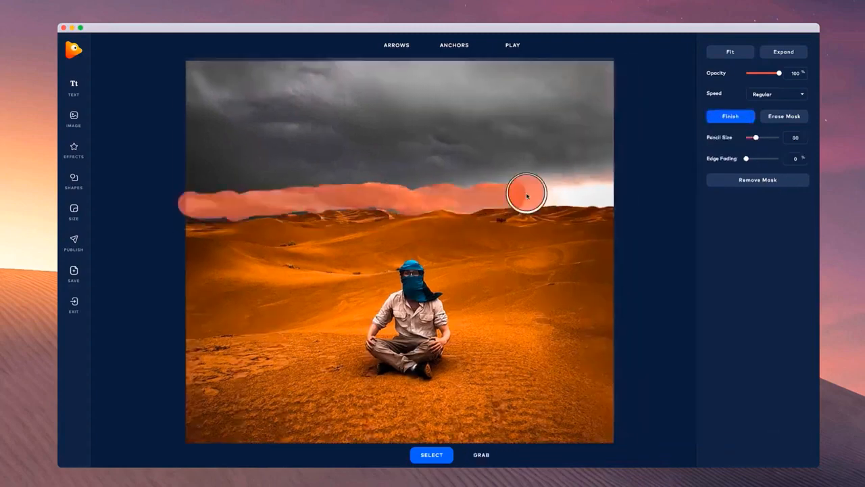
left_click_drag(525, 191, 592, 196)
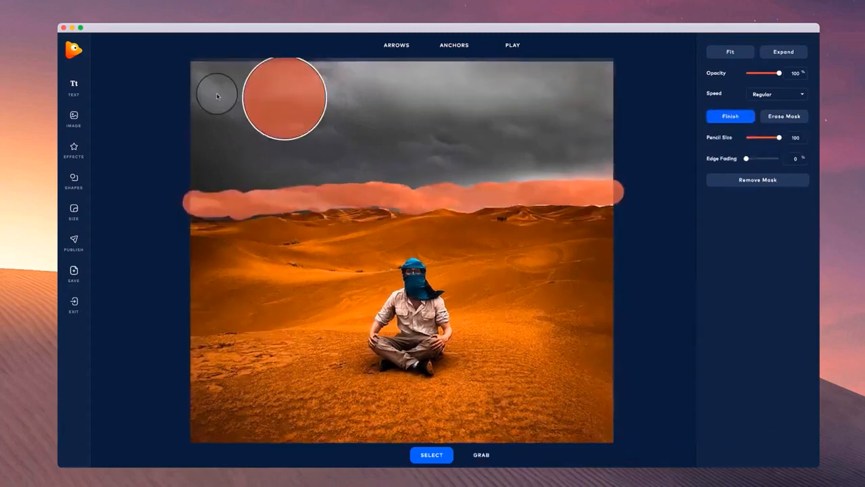
left_click_drag(284, 97, 289, 155)
left_click(741, 118)
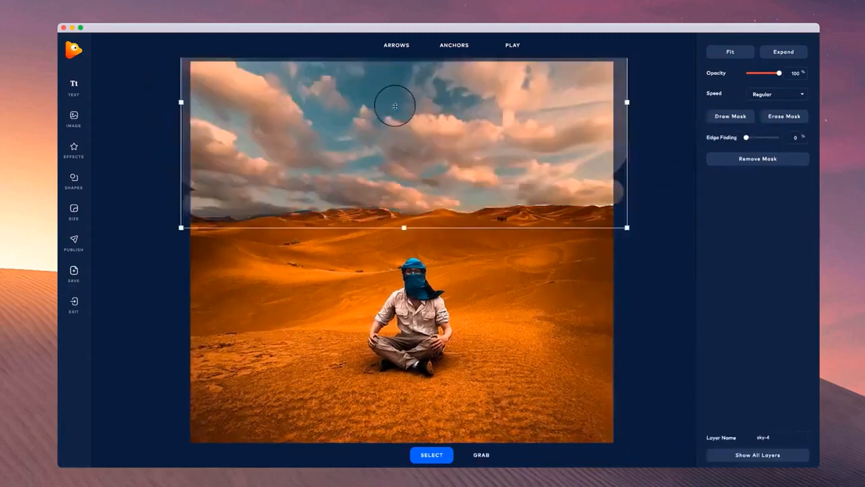
- Soften the sky mask's border by setting its edge fading to 16%
left_click(733, 116)
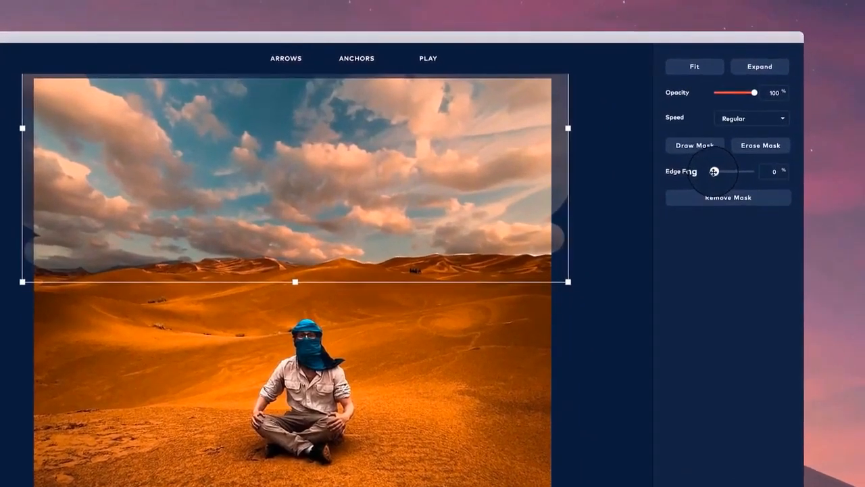
left_click_drag(714, 171, 721, 171)
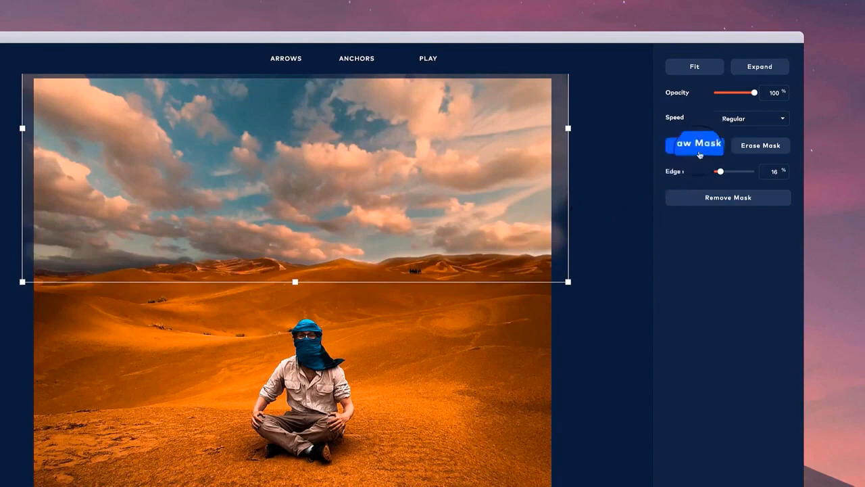
- Set the desert photo's sky layer speed to Slow
left_click(754, 118)
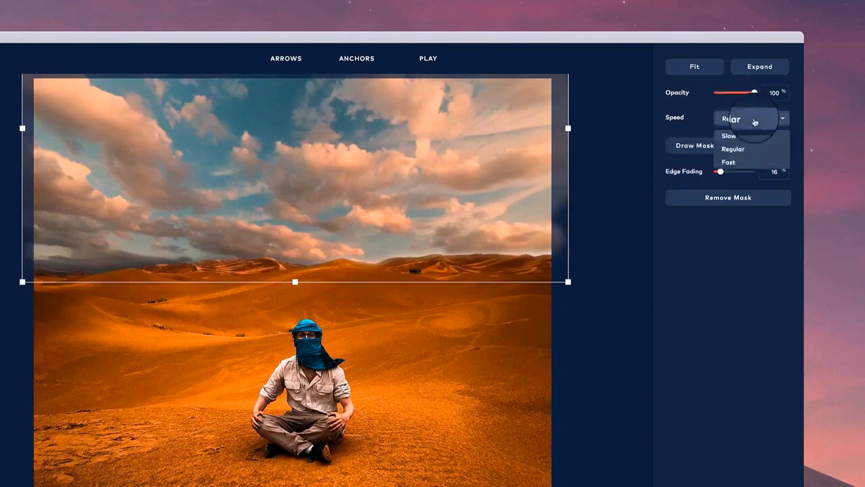
left_click(740, 138)
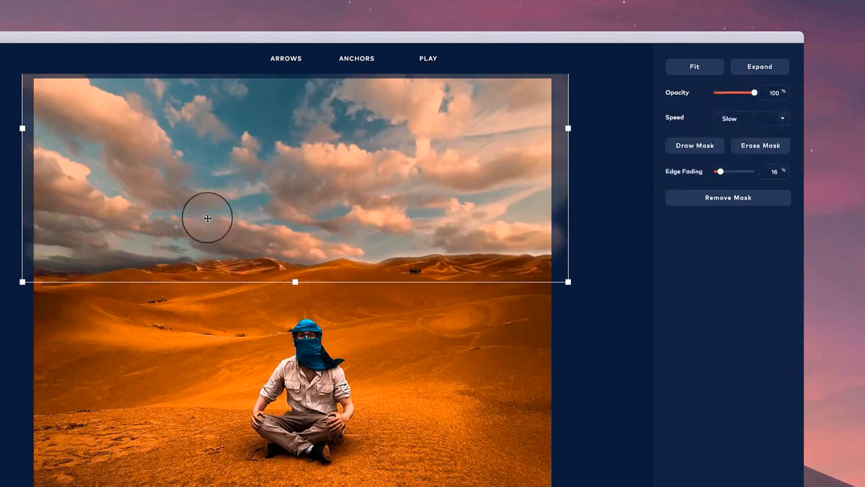
left_click(400, 62)
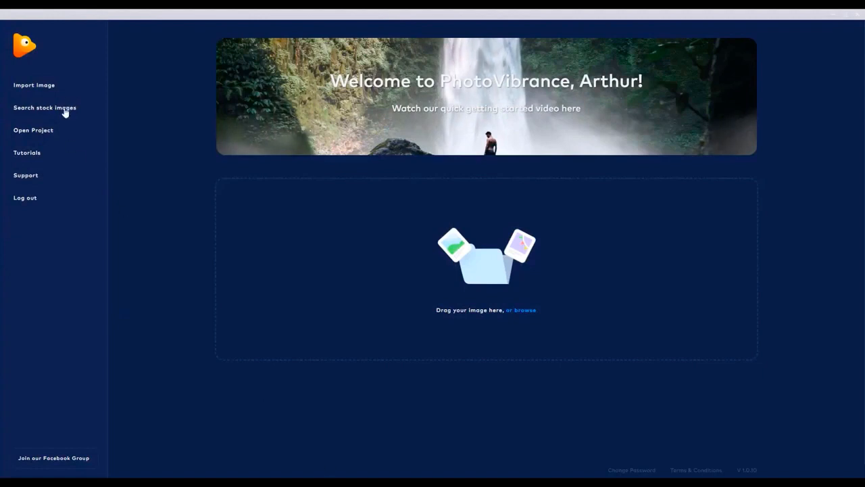
- Search the Pixabay stock images for HOUSE and use the photo of the suburban house with garages and lit windows
left_click(64, 109)
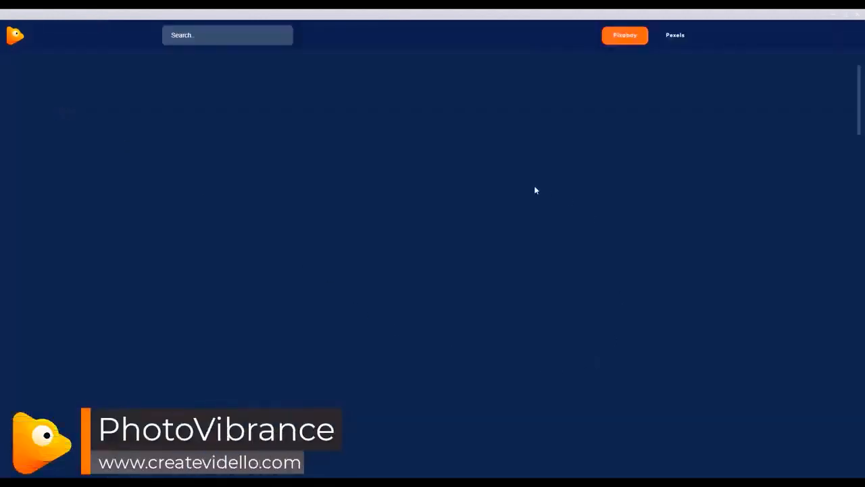
mouse_move(539, 126)
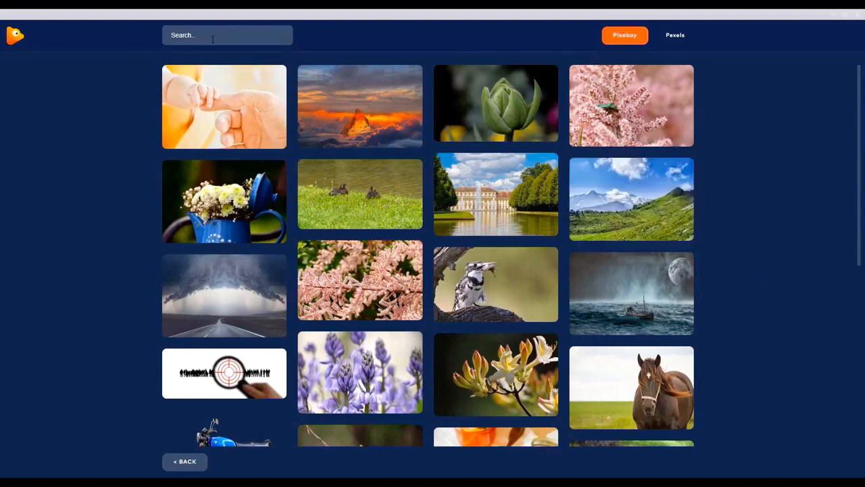
type("HOUSE")
key("Return")
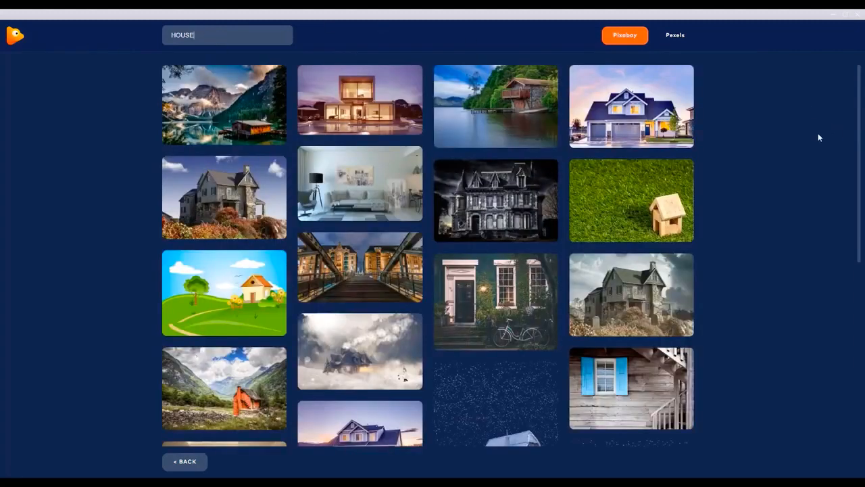
mouse_move(688, 121)
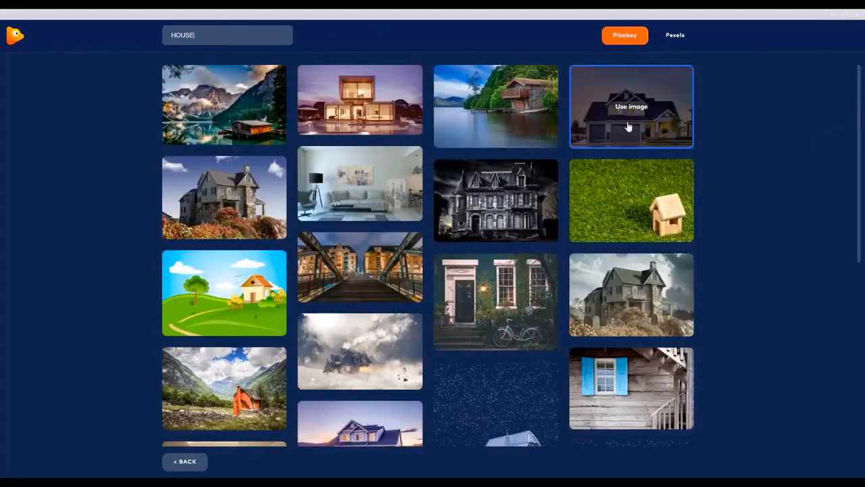
left_click(673, 106)
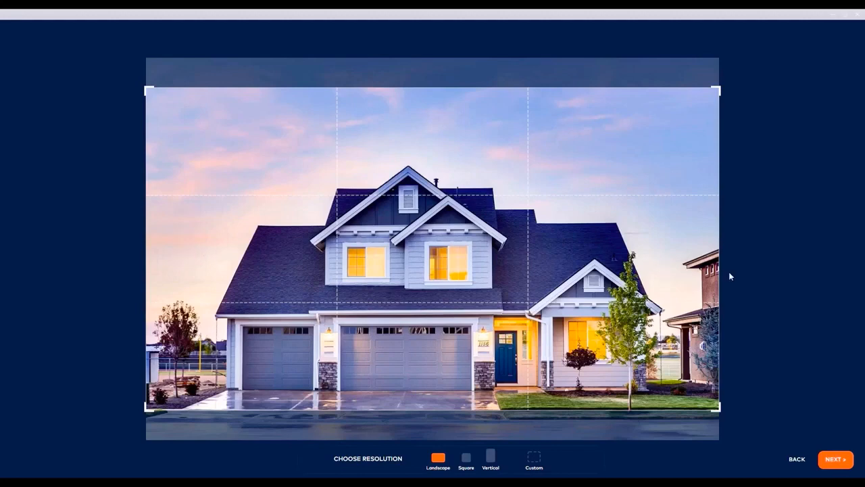
- Compare the Square and Vertical crops, choose the Landscape resolution for the house photo, and proceed to the editor
left_click(466, 458)
left_click(491, 456)
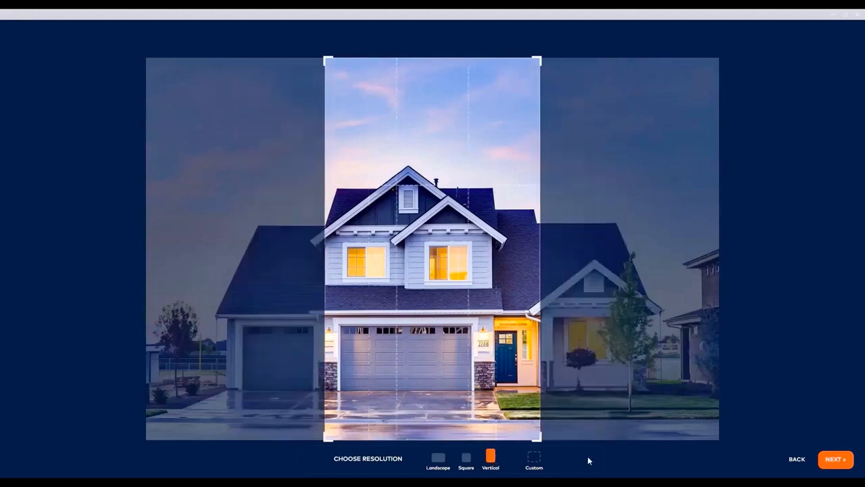
left_click(438, 460)
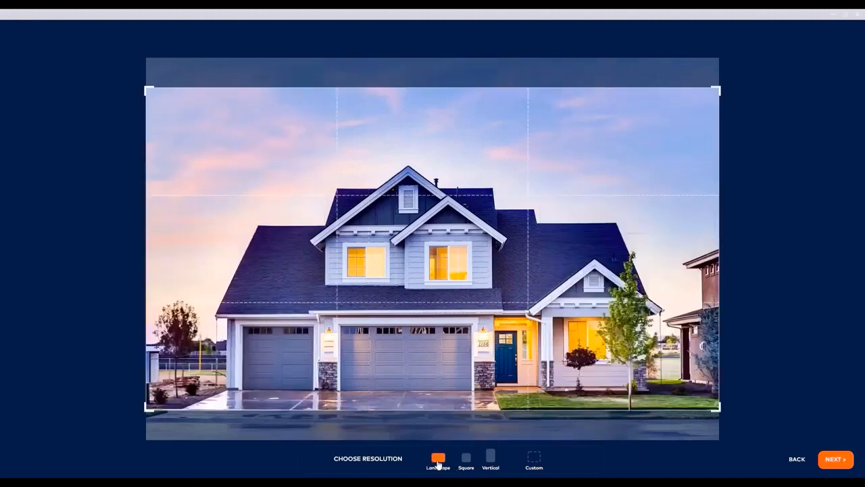
left_click(836, 459)
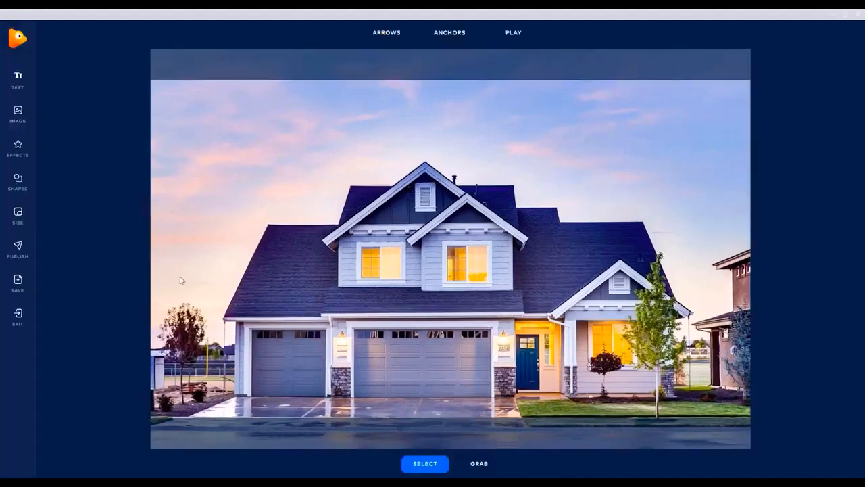
- Add the animated sky with orange-tinted clouds over blue (sky-4) to the house photo
left_click(19, 150)
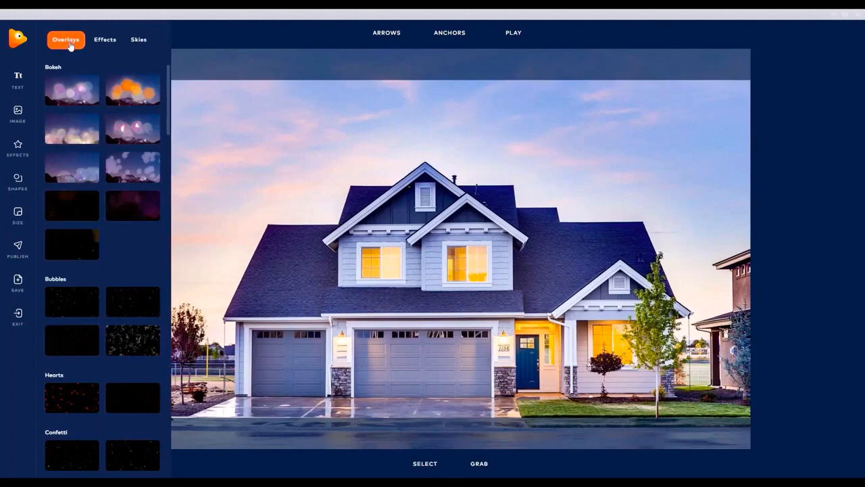
left_click(144, 44)
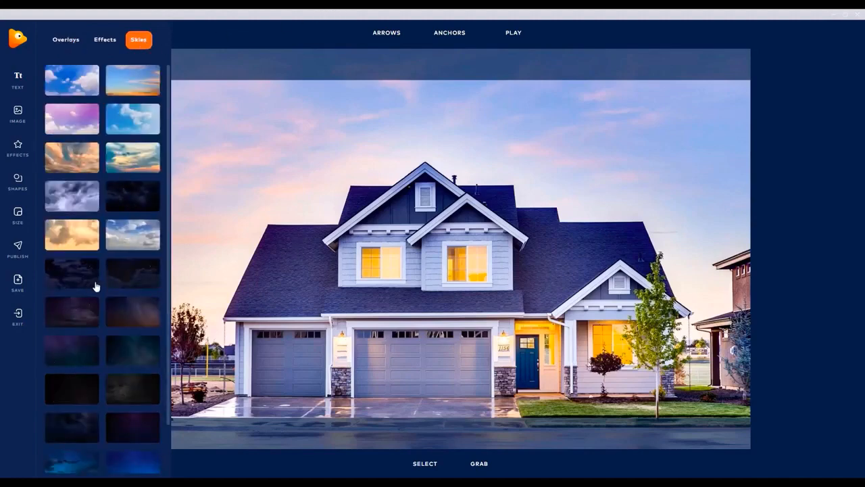
scroll(103, 300, "down", 2)
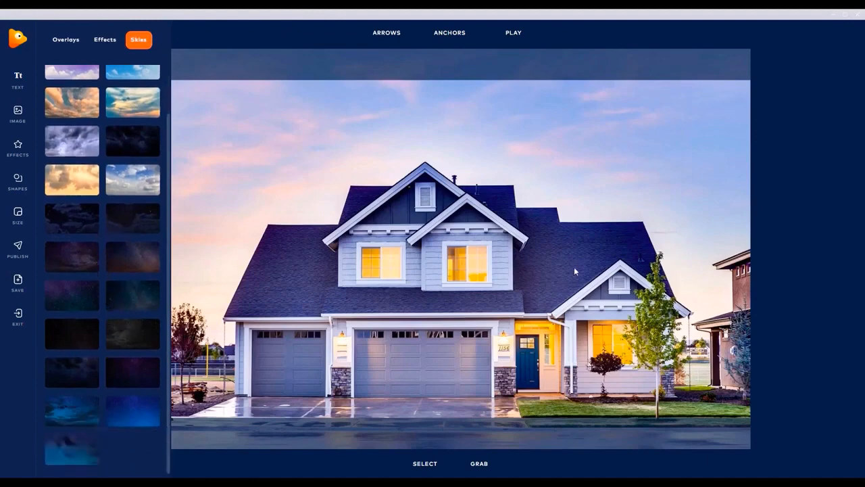
scroll(109, 219, "up", 2)
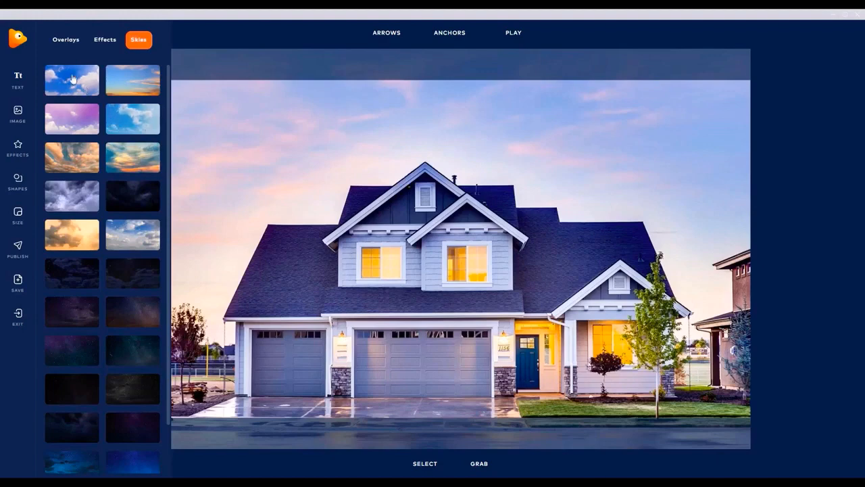
left_click(89, 151)
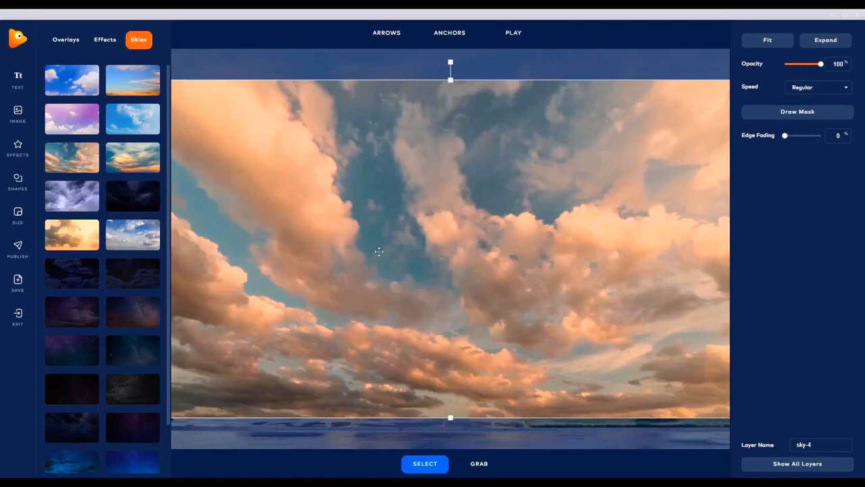
- Draw a mask for the sky layer, painting the upper sky with pencil size 30 and the larger remaining areas with size 90
left_click(814, 116)
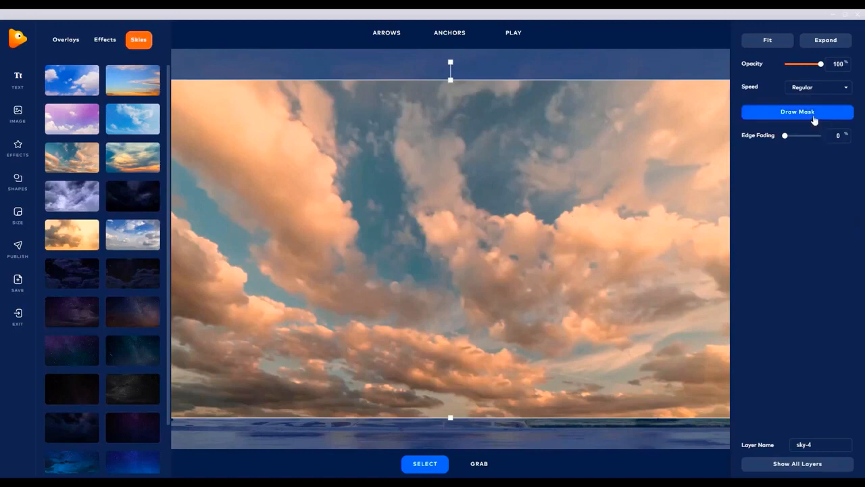
left_click(814, 116)
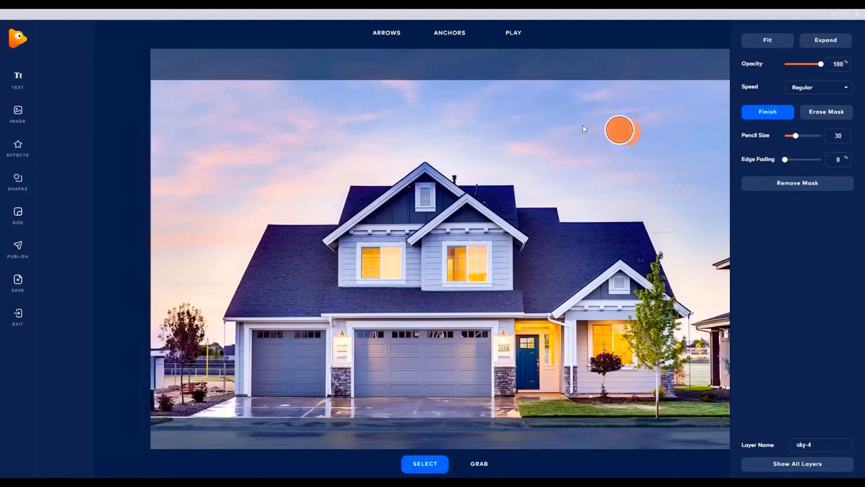
mouse_move(632, 131)
left_mouse_down()
mouse_move(147, 89)
mouse_move(236, 77)
mouse_move(717, 91)
mouse_move(304, 88)
mouse_move(170, 108)
mouse_move(225, 101)
mouse_move(188, 123)
mouse_move(164, 162)
mouse_move(538, 133)
mouse_move(517, 123)
mouse_move(512, 98)
mouse_move(419, 92)
mouse_move(644, 142)
left_mouse_up()
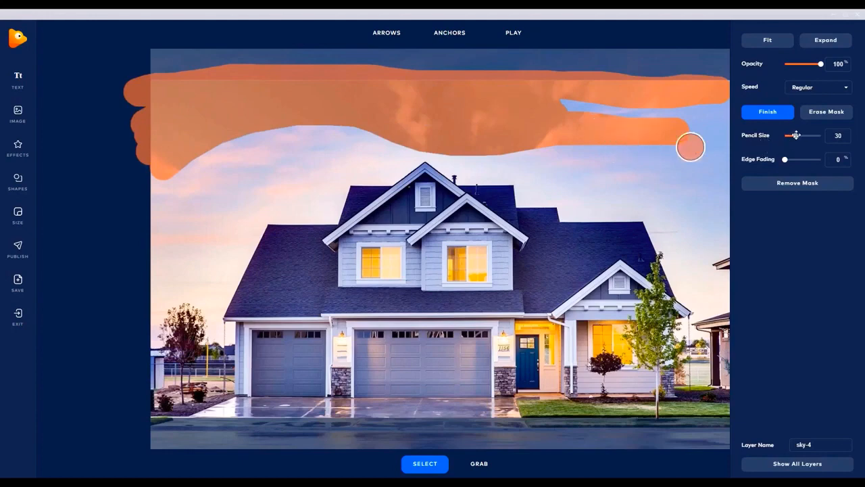
left_click_drag(797, 135, 817, 136)
mouse_move(718, 168)
left_mouse_down()
mouse_move(669, 136)
mouse_move(702, 109)
mouse_move(716, 115)
mouse_move(676, 160)
mouse_move(506, 122)
mouse_move(385, 121)
mouse_move(286, 171)
mouse_move(262, 238)
mouse_move(276, 247)
mouse_move(310, 184)
mouse_move(430, 131)
mouse_move(501, 124)
mouse_move(590, 160)
mouse_move(673, 179)
mouse_move(693, 199)
mouse_move(727, 173)
left_mouse_up()
scroll(681, 161, "down", 2)
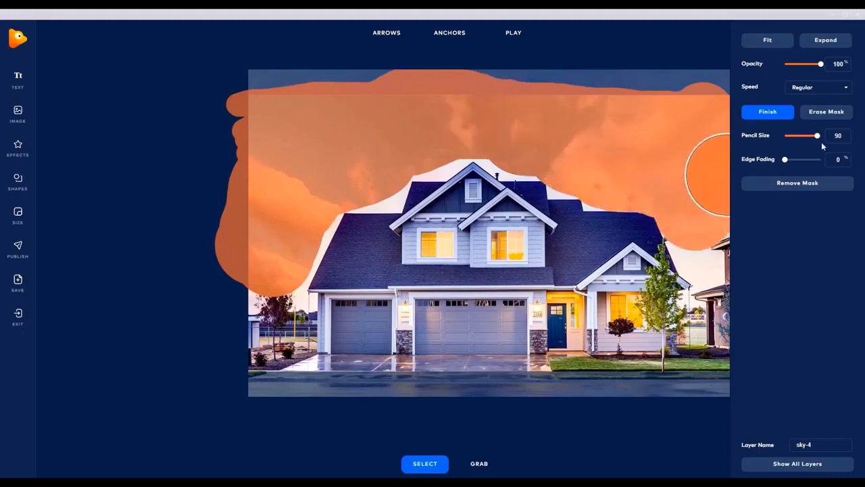
- Extend the sky mask along the house's rooflines with pencil size 24, erasing the overspill from the roof near the green tree
left_click_drag(818, 135, 792, 136)
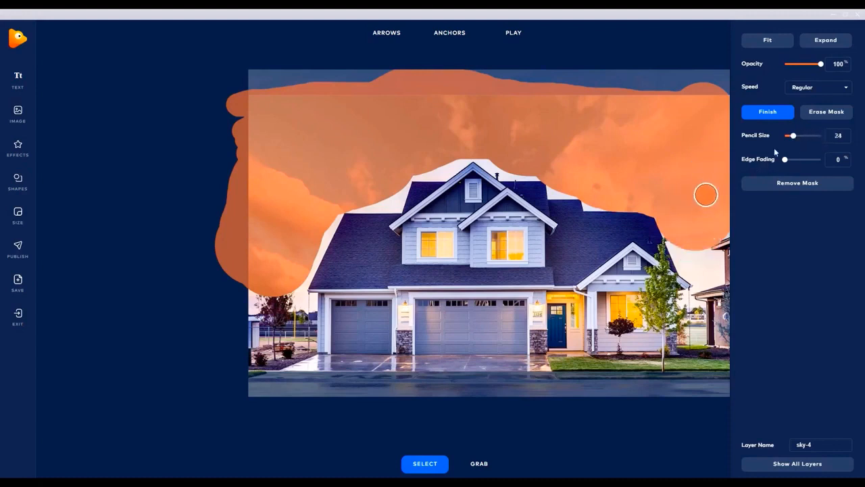
mouse_move(698, 272)
left_mouse_down()
mouse_move(681, 234)
mouse_move(703, 280)
mouse_move(715, 260)
mouse_move(704, 244)
mouse_move(722, 228)
mouse_move(669, 238)
mouse_move(629, 229)
mouse_move(614, 198)
left_mouse_up()
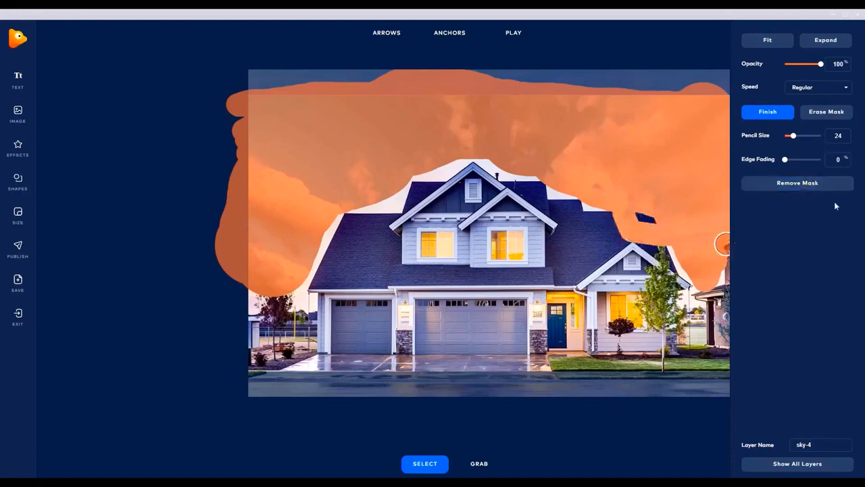
left_click(842, 115)
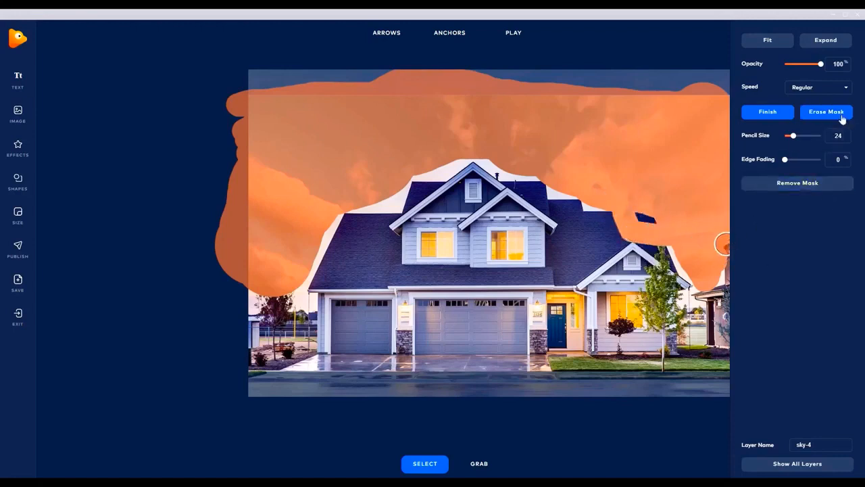
left_click(842, 118)
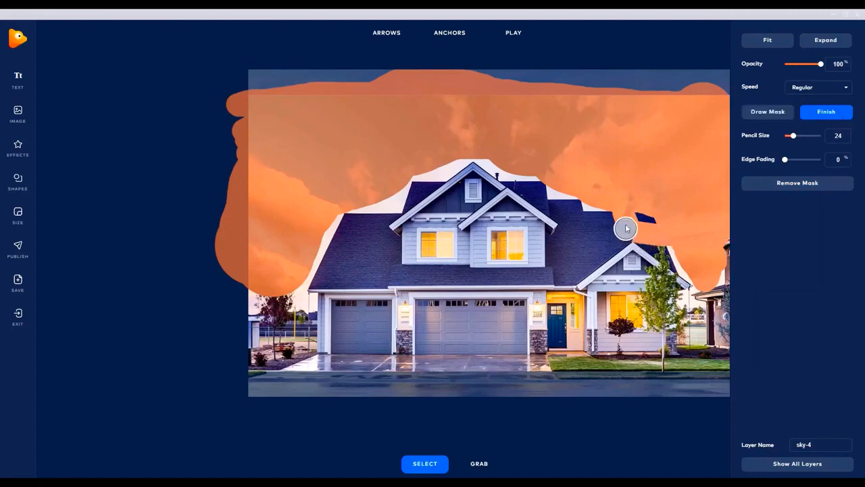
mouse_move(612, 221)
left_mouse_down()
mouse_move(648, 224)
mouse_move(658, 259)
mouse_move(651, 234)
mouse_move(658, 253)
mouse_move(631, 231)
mouse_move(618, 239)
left_mouse_up()
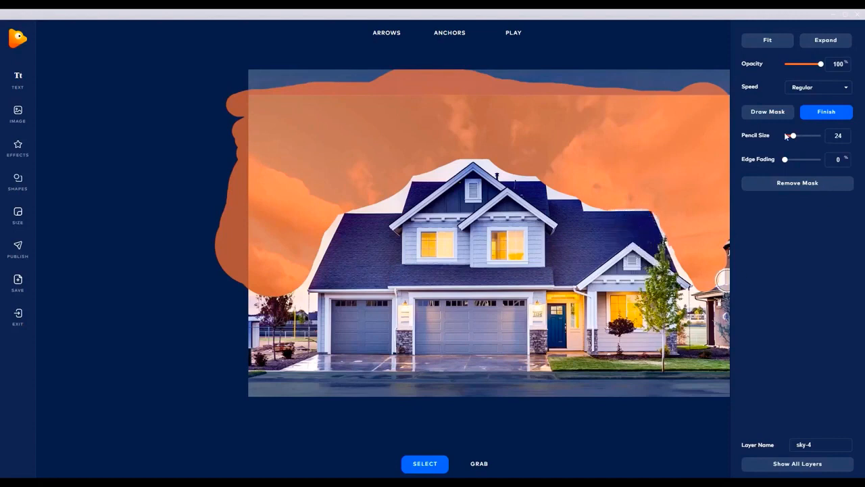
left_click(763, 119)
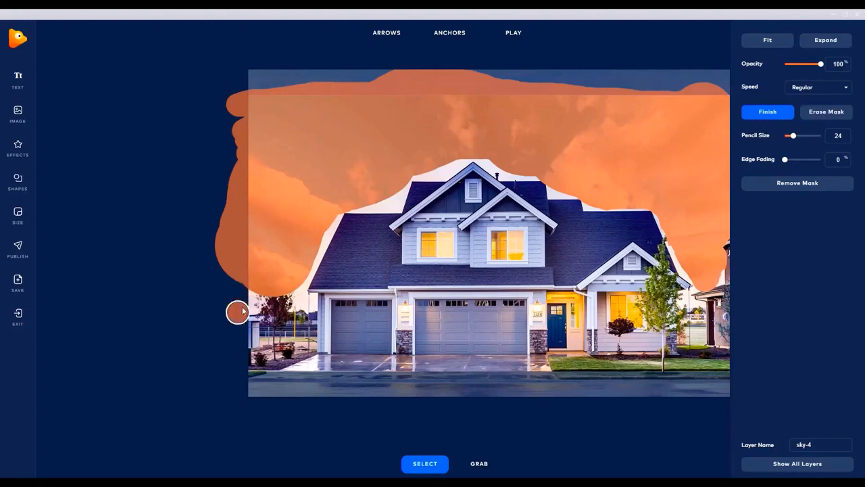
mouse_move(247, 300)
left_mouse_down()
mouse_move(300, 303)
mouse_move(292, 291)
mouse_move(340, 202)
mouse_move(388, 204)
mouse_move(404, 170)
mouse_move(474, 154)
mouse_move(543, 170)
mouse_move(556, 187)
mouse_move(579, 188)
mouse_move(595, 202)
mouse_move(728, 215)
left_mouse_up()
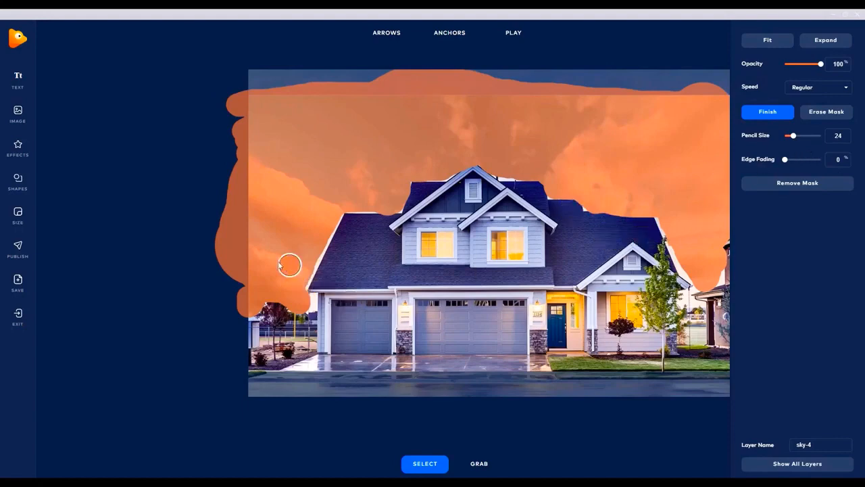
- Refine the sky mask along the left garage roof with pencil size 9 and erase its overlap from the roof beside the gable
scroll(288, 264, "up", 2)
scroll(305, 264, "up", 3)
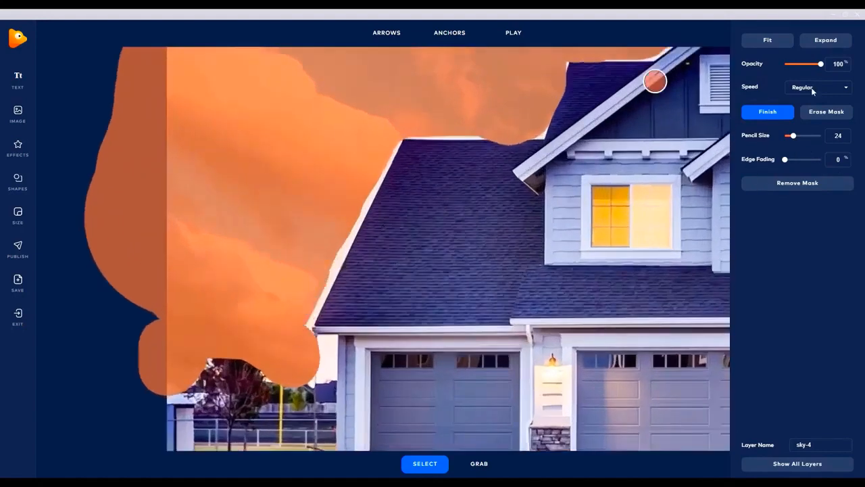
left_click_drag(792, 136, 787, 136)
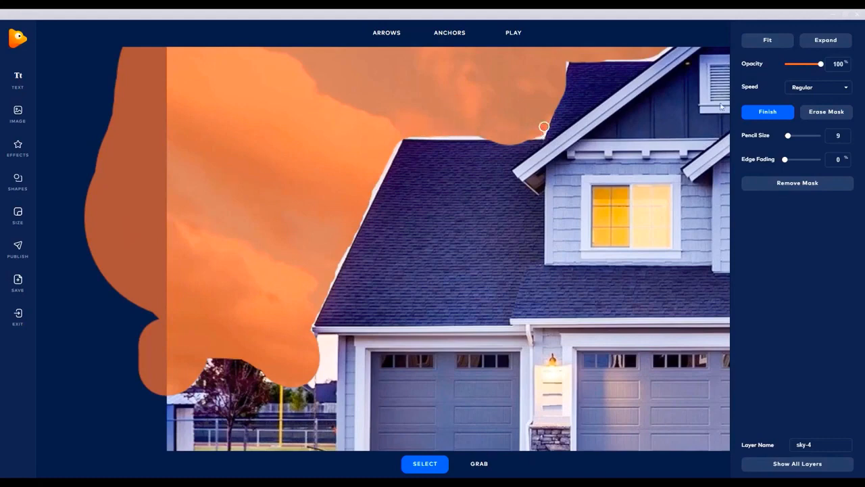
left_click(836, 113)
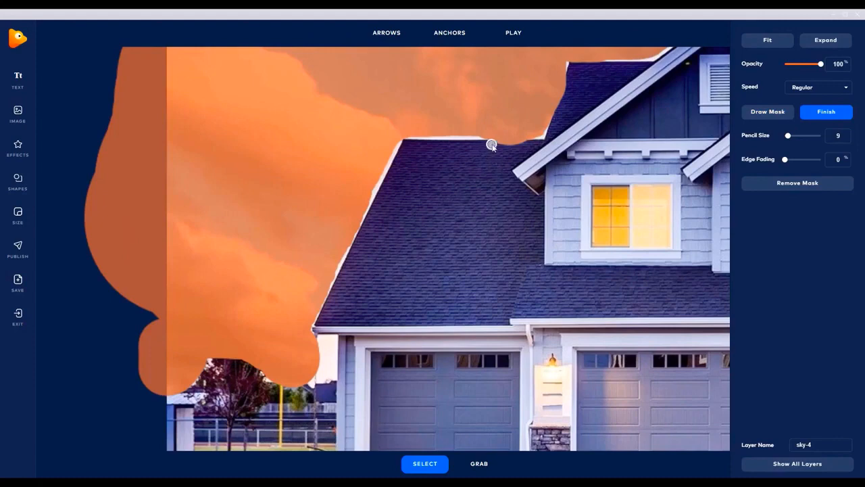
mouse_move(491, 145)
left_mouse_down()
mouse_move(548, 144)
mouse_move(490, 139)
left_mouse_up()
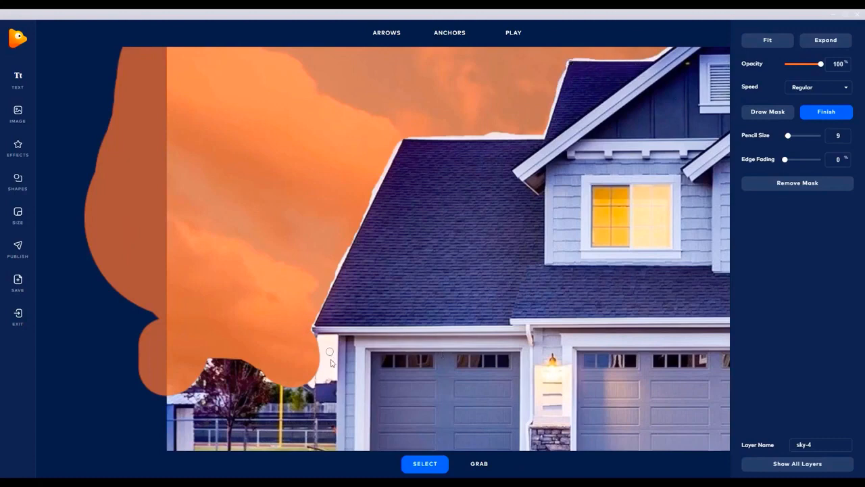
- Mask the sky gap beside the left garage wall and erase the mask where it overlaps the wall and the dark red tree
left_click(777, 112)
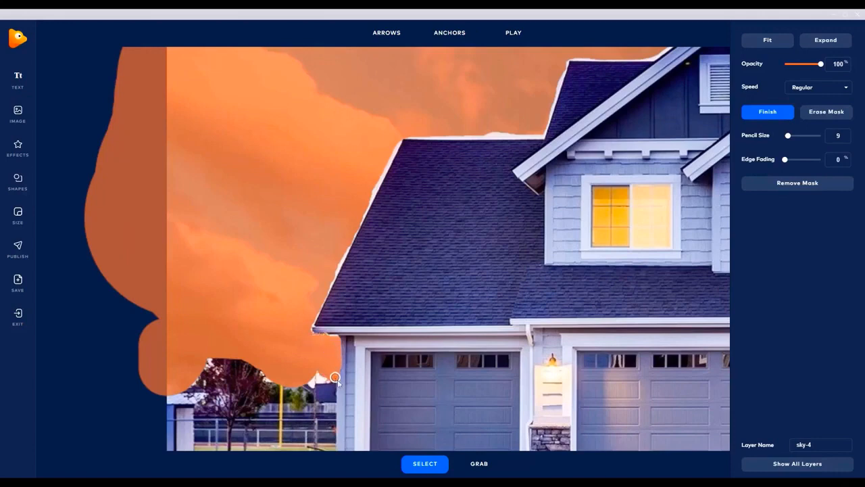
left_click(833, 113)
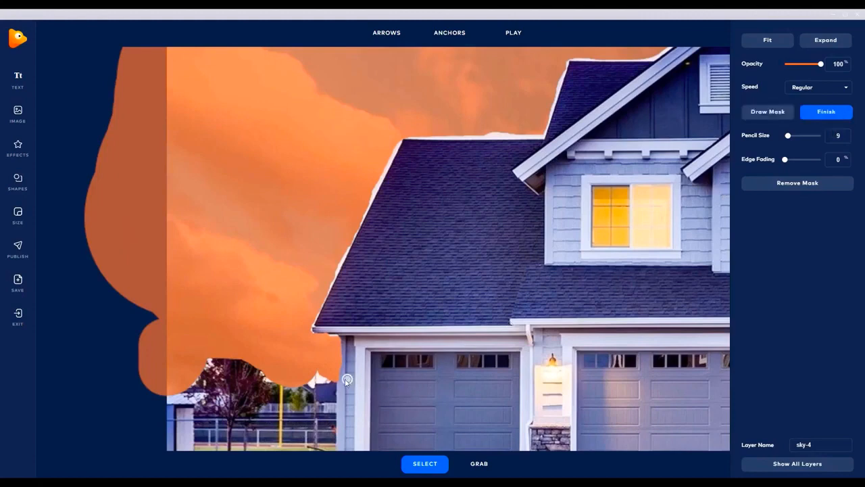
left_click_drag(341, 383, 340, 350)
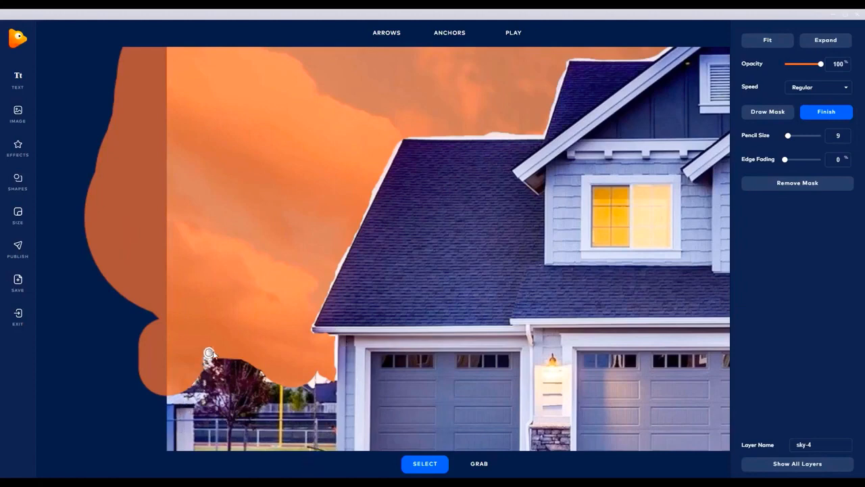
mouse_move(210, 352)
left_mouse_down()
mouse_move(230, 345)
mouse_move(236, 362)
mouse_move(235, 342)
mouse_move(239, 365)
mouse_move(245, 353)
mouse_move(247, 369)
mouse_move(247, 347)
mouse_move(264, 392)
left_mouse_up()
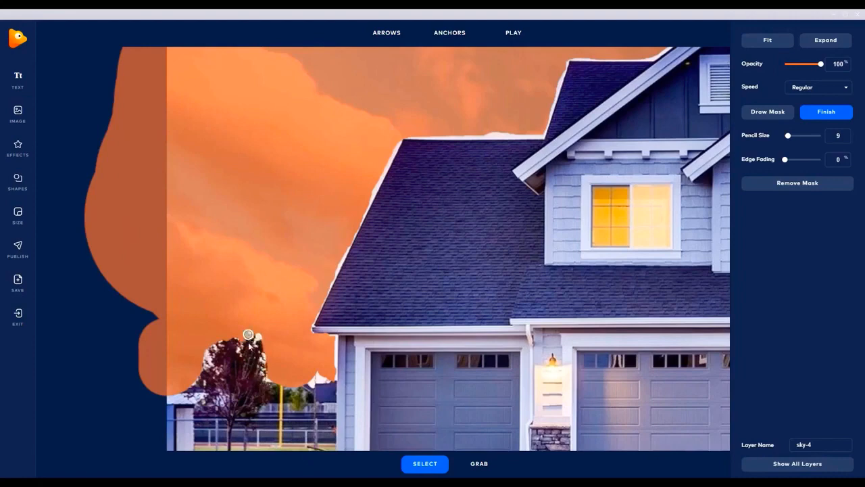
- Erase the sky mask from the crown of the dark red tree beside the left garage
mouse_move(230, 350)
left_mouse_down()
mouse_move(225, 321)
mouse_move(212, 352)
mouse_move(202, 334)
mouse_move(193, 396)
mouse_move(205, 355)
left_mouse_up()
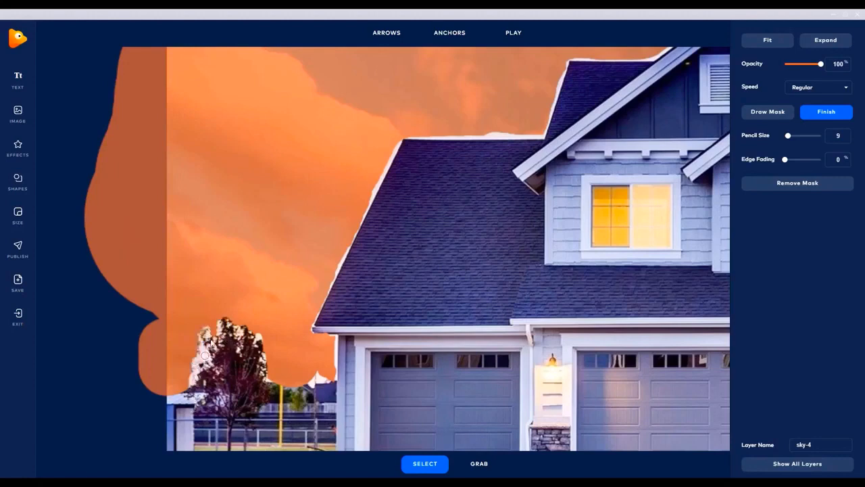
left_click_drag(243, 332, 258, 363)
scroll(722, 251, "down", 2)
scroll(723, 250, "down", 1)
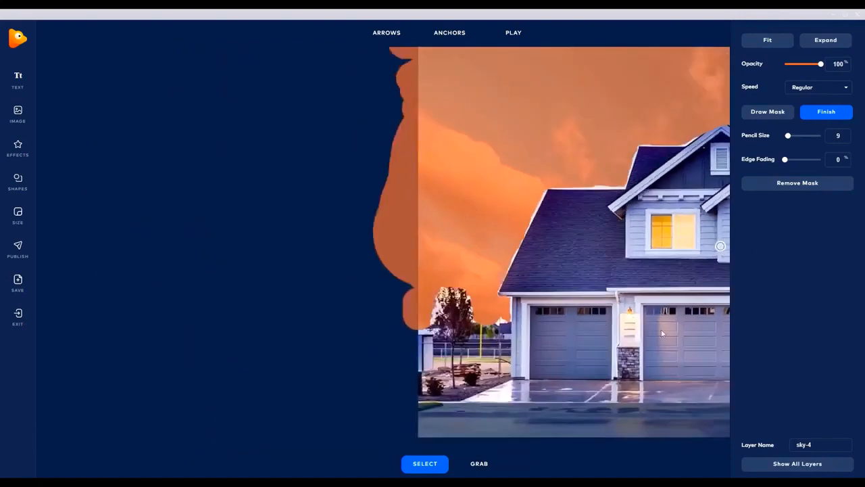
- Extend the sky mask over the uncovered strip of sky along the photo's right edge
left_click(492, 467)
left_click_drag(680, 225, 344, 236)
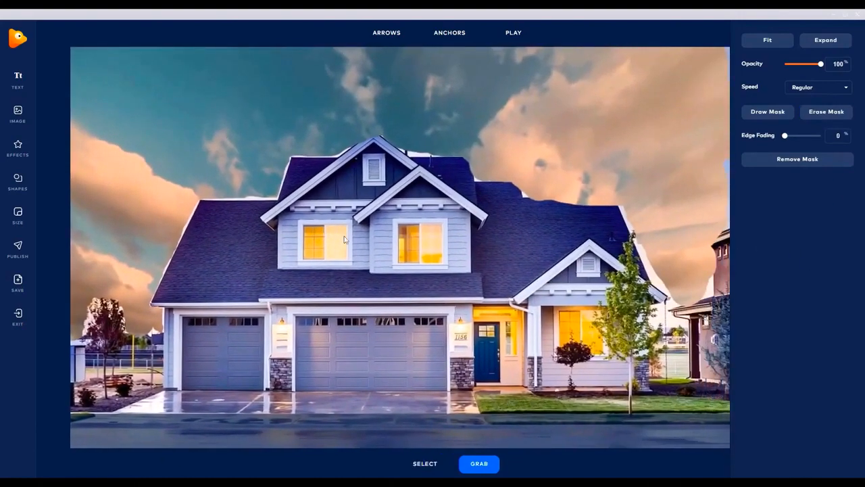
left_click_drag(536, 233, 512, 226)
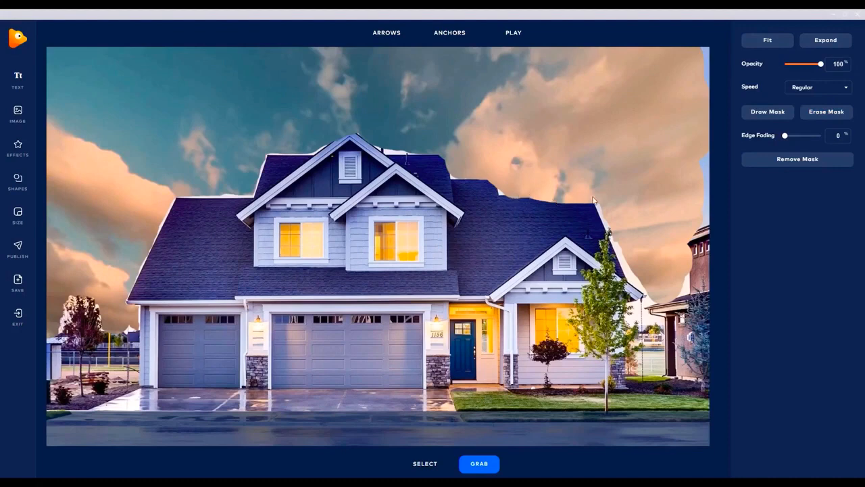
left_click(782, 115)
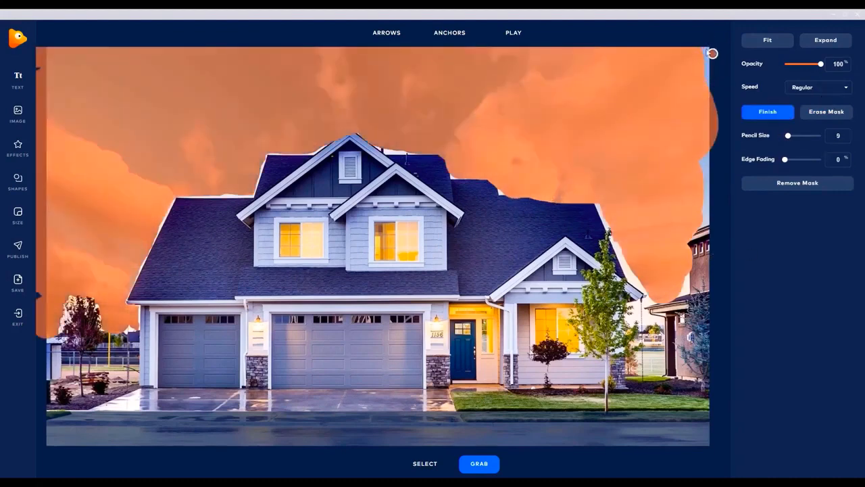
left_click(758, 116)
left_click(769, 116)
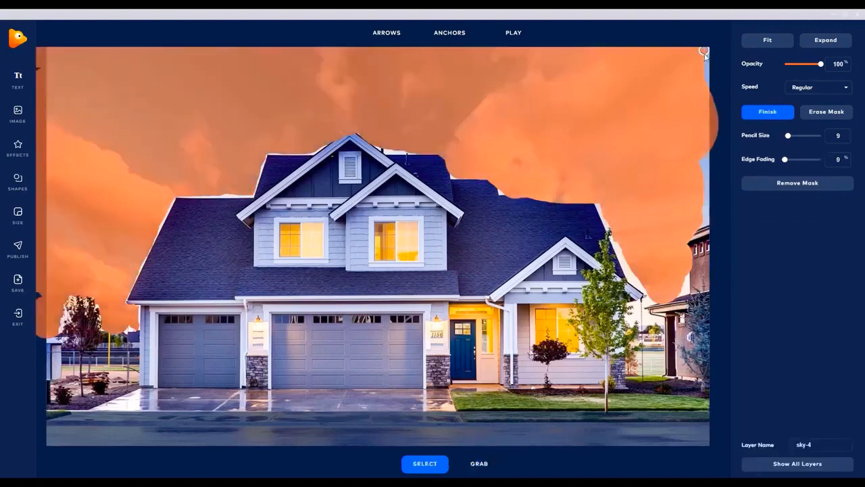
left_click_drag(706, 45, 707, 197)
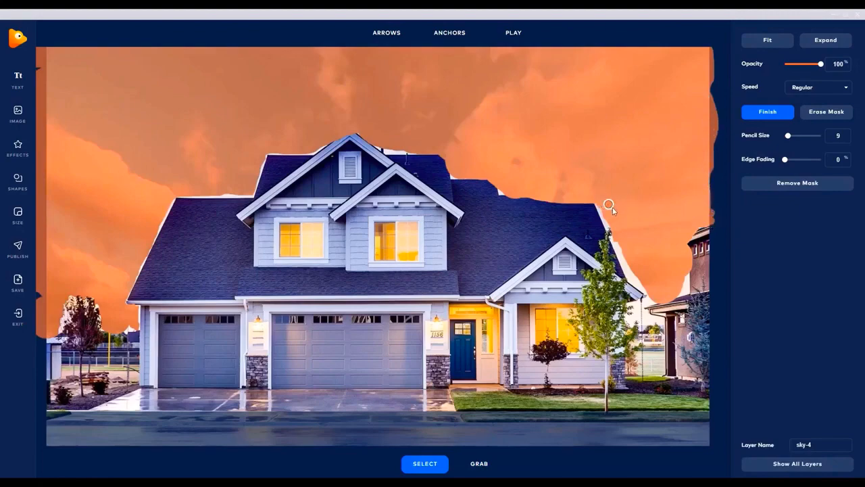
- Paint the sky mask along the right roof's outer slope, past the green tree to the lower eave
scroll(611, 206, "up", 5)
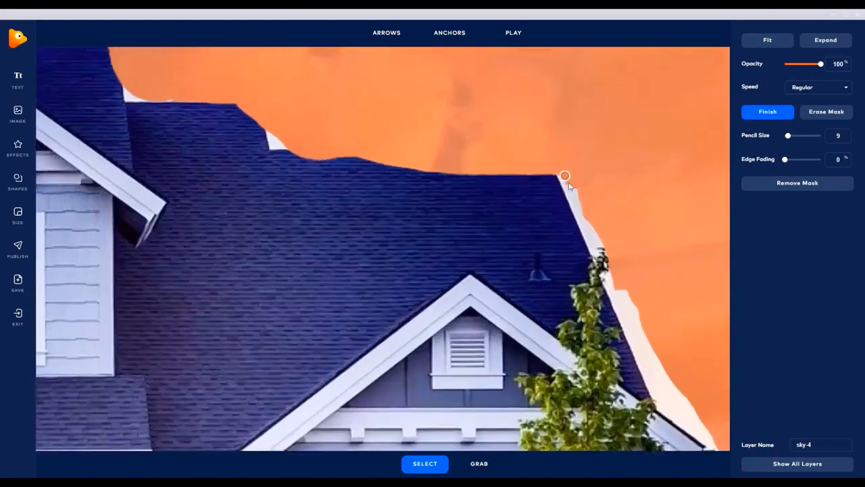
left_click_drag(568, 184, 606, 263)
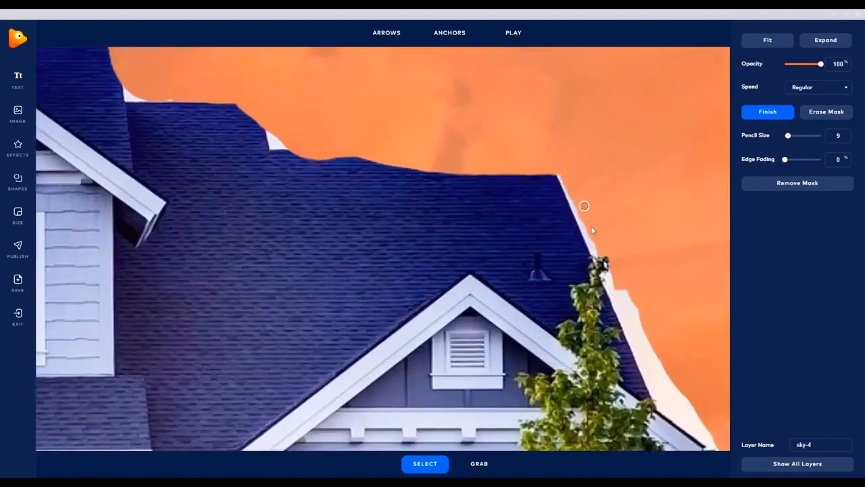
mouse_move(591, 229)
left_mouse_down()
mouse_move(615, 297)
mouse_move(613, 276)
mouse_move(626, 271)
mouse_move(652, 386)
mouse_move(708, 437)
mouse_move(657, 357)
mouse_move(709, 440)
mouse_move(658, 394)
mouse_move(685, 422)
left_mouse_up()
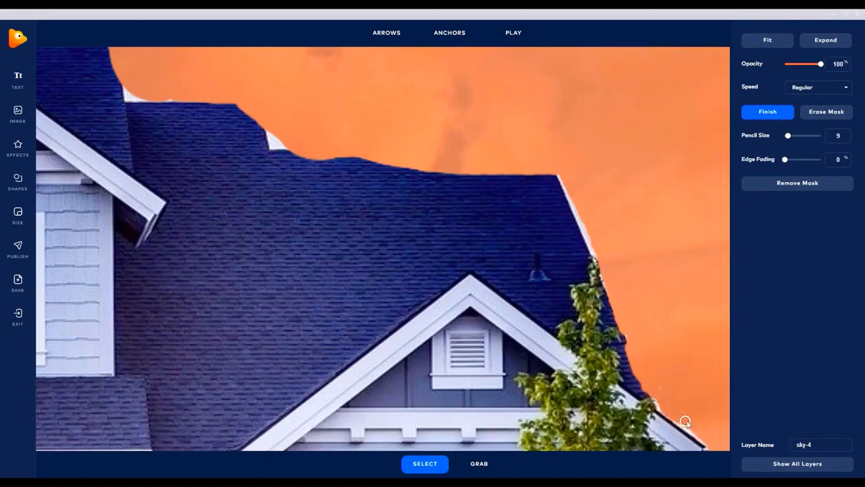
- Erase the sky mask from the top of the right roof and repaint the gaps along its ridge and outer corner
left_click(831, 111)
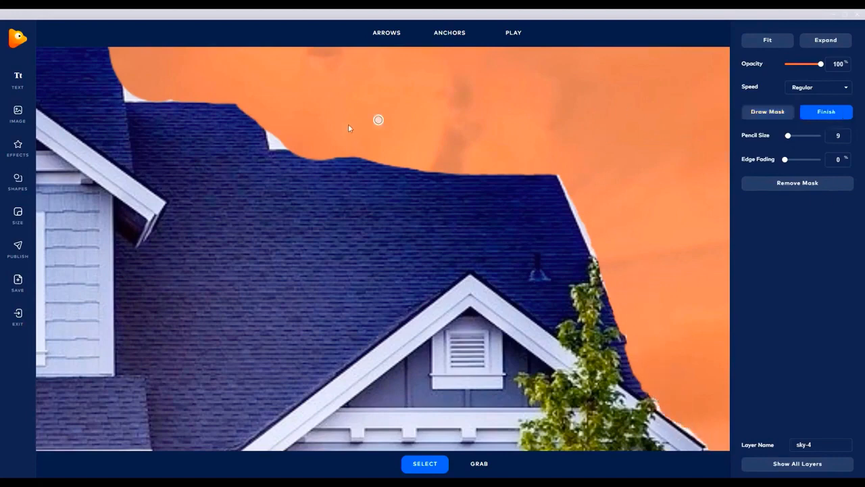
mouse_move(293, 158)
left_mouse_down()
mouse_move(408, 163)
mouse_move(316, 165)
mouse_move(398, 159)
mouse_move(281, 152)
mouse_move(453, 162)
mouse_move(482, 159)
mouse_move(385, 145)
mouse_move(552, 152)
mouse_move(564, 190)
mouse_move(545, 194)
mouse_move(530, 158)
mouse_move(447, 161)
mouse_move(404, 175)
mouse_move(442, 169)
left_mouse_up()
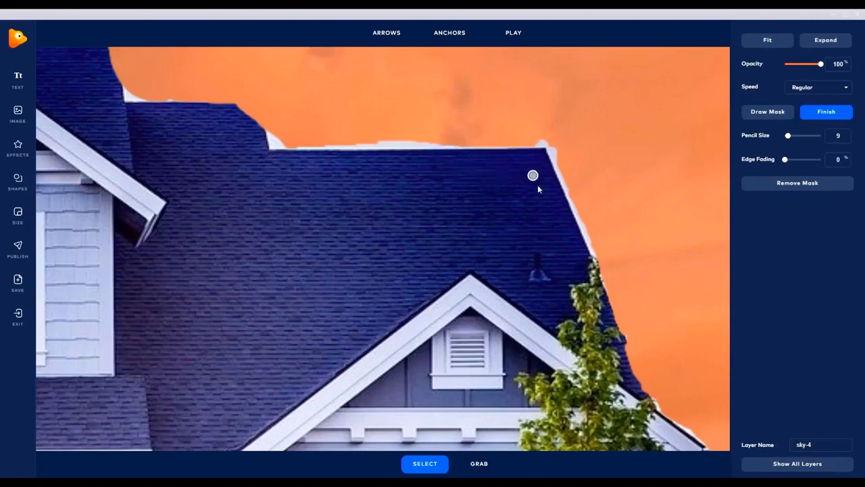
left_click(767, 112)
mouse_move(535, 142)
left_mouse_down()
mouse_move(559, 148)
mouse_move(552, 144)
mouse_move(572, 191)
left_mouse_up()
mouse_move(378, 135)
left_mouse_down()
mouse_move(365, 145)
mouse_move(481, 145)
left_mouse_up()
- Erase the sky mask from the stepped roof section between the main gable roof and the right roof
left_click(833, 115)
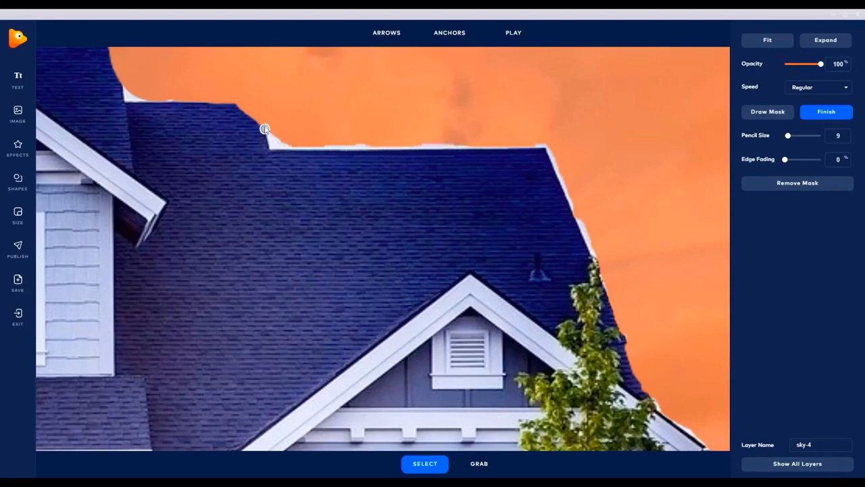
mouse_move(264, 129)
left_mouse_down()
mouse_move(254, 106)
mouse_move(228, 106)
mouse_move(252, 104)
mouse_move(260, 126)
mouse_move(237, 106)
left_mouse_up()
mouse_move(148, 106)
left_mouse_down()
mouse_move(247, 107)
mouse_move(253, 119)
left_mouse_up()
- Erase the sky mask from the neighbouring house's eave and upper wall at the photo's right edge
scroll(483, 206, "down", 5)
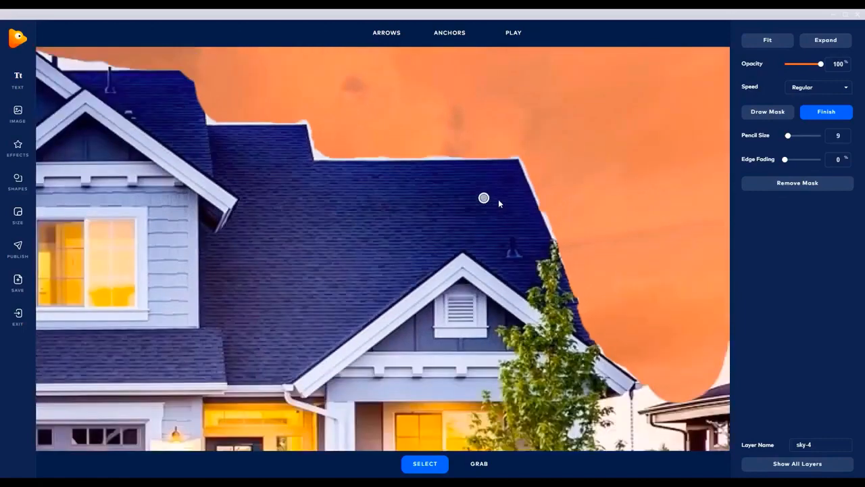
scroll(612, 231, "up", 4)
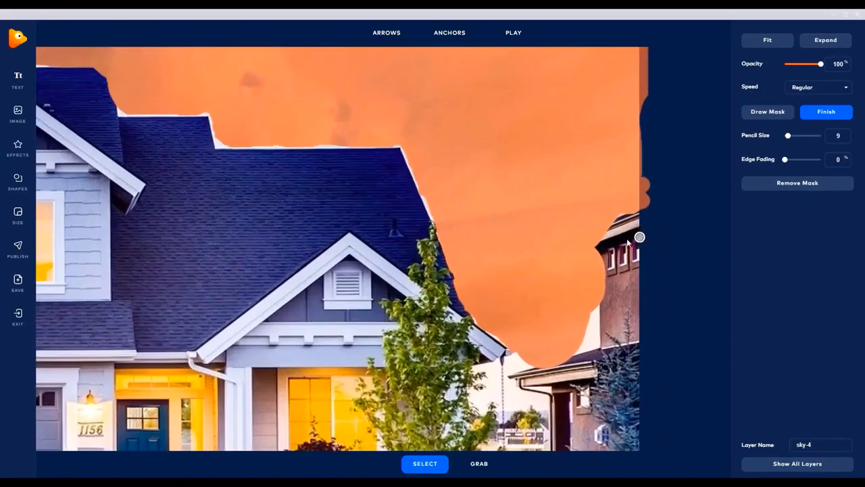
scroll(622, 196, "up", 1)
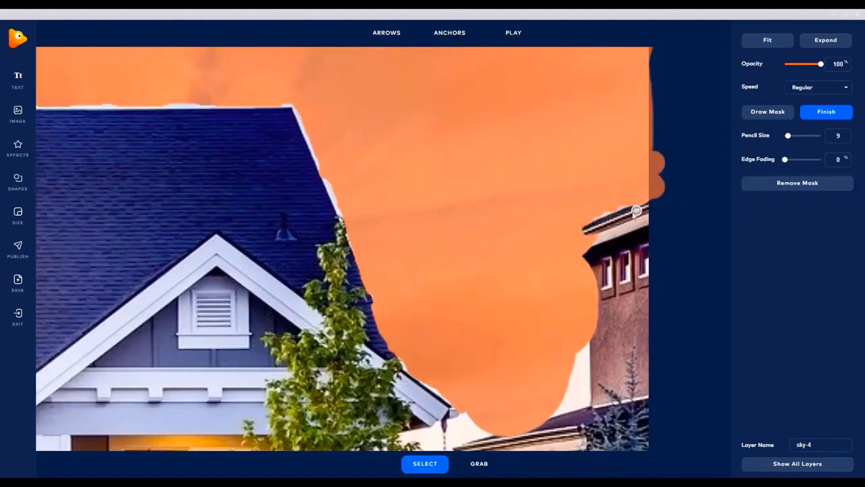
mouse_move(639, 204)
left_mouse_down()
mouse_move(577, 226)
mouse_move(585, 228)
mouse_move(580, 239)
mouse_move(545, 244)
mouse_move(617, 233)
mouse_move(583, 250)
mouse_move(583, 242)
mouse_move(592, 270)
mouse_move(583, 346)
mouse_move(596, 313)
left_mouse_up()
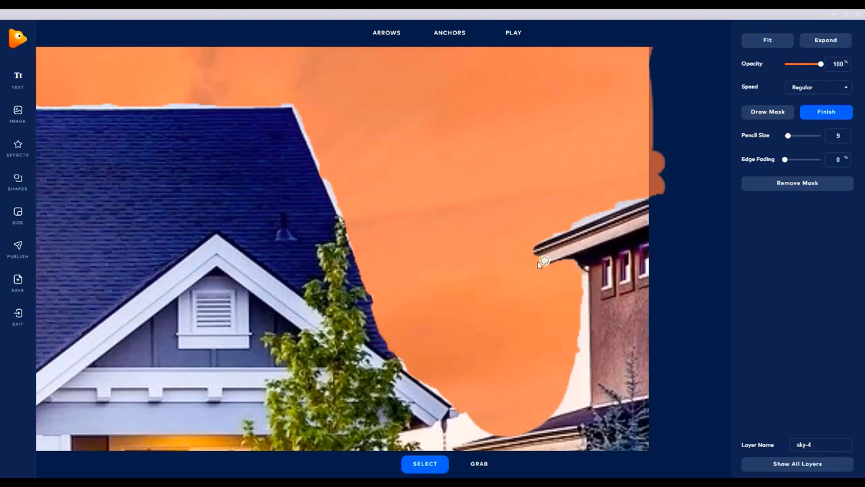
mouse_move(544, 260)
left_mouse_down()
mouse_move(522, 250)
mouse_move(538, 242)
mouse_move(537, 264)
left_mouse_up()
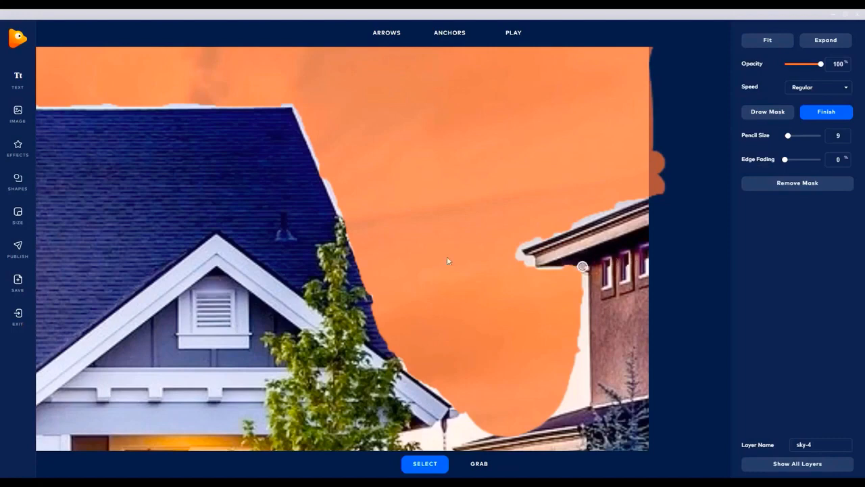
- Fill the gaps in the sky mask along the ridge behind the upper gable, around the vent pipes
scroll(308, 243, "down", 3)
scroll(225, 214, "down", 2)
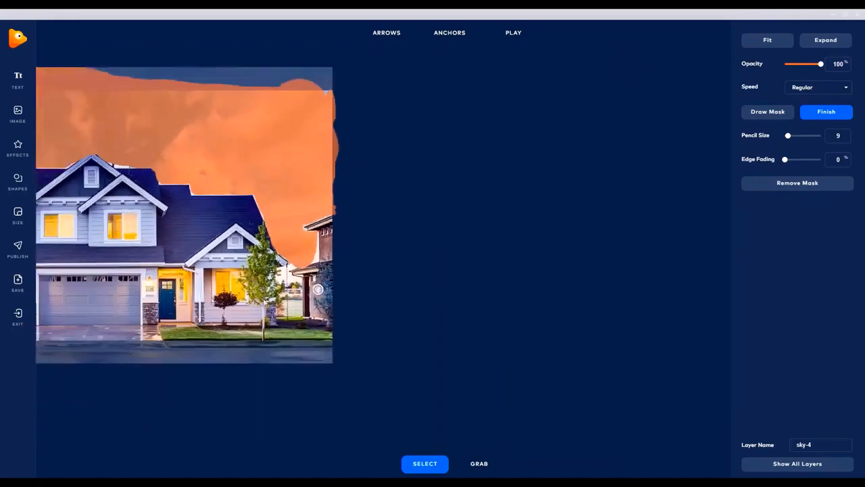
left_click(479, 463)
left_click_drag(98, 191, 381, 211)
scroll(365, 290, "up", 3)
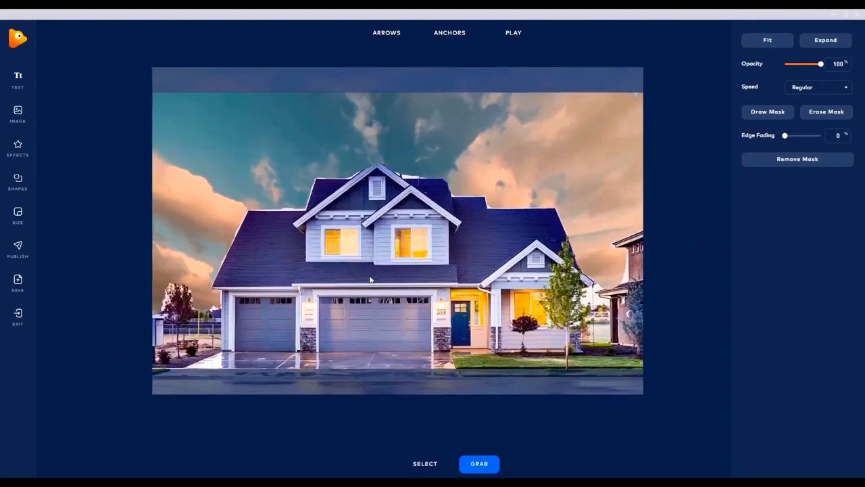
scroll(436, 254, "down", 1)
scroll(417, 151, "up", 5)
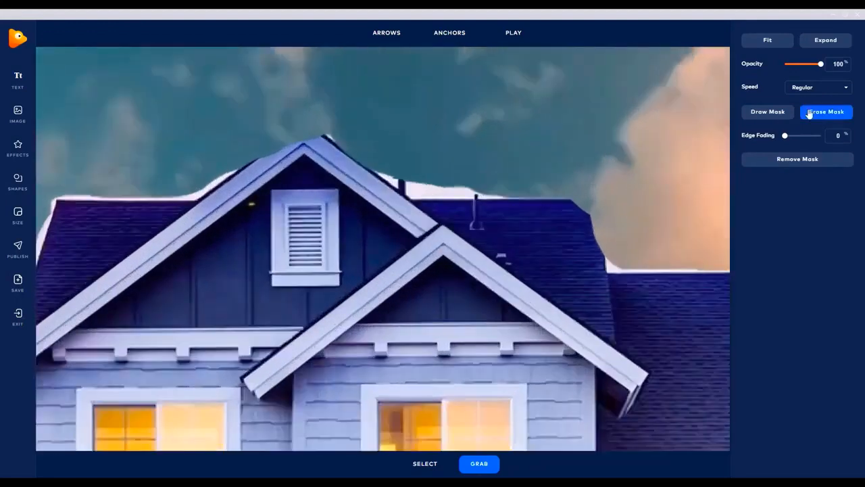
left_click(777, 113)
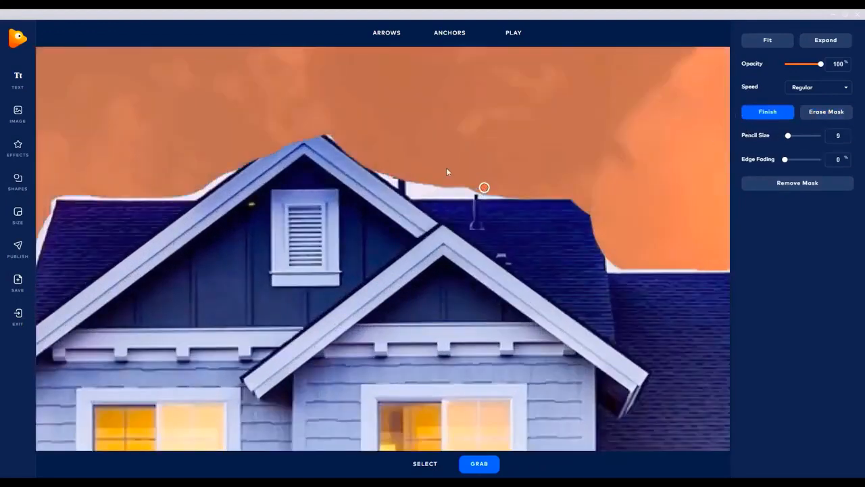
left_click_drag(413, 183, 415, 193)
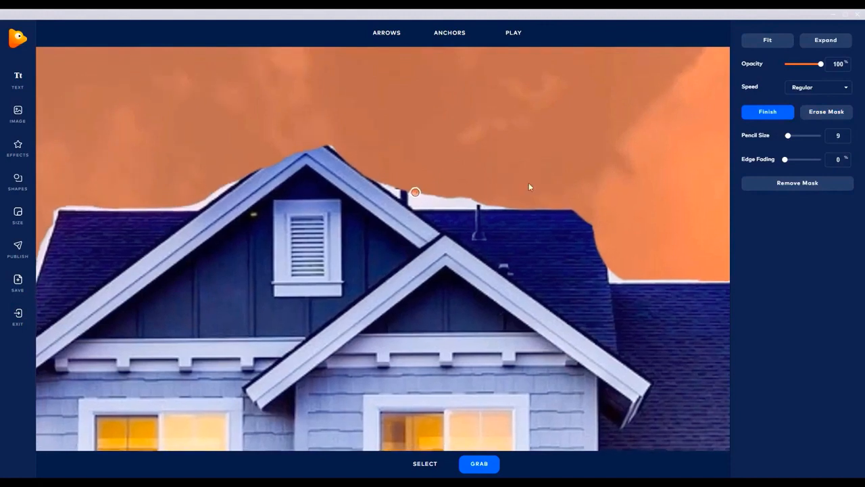
left_click(425, 464)
left_click(767, 112)
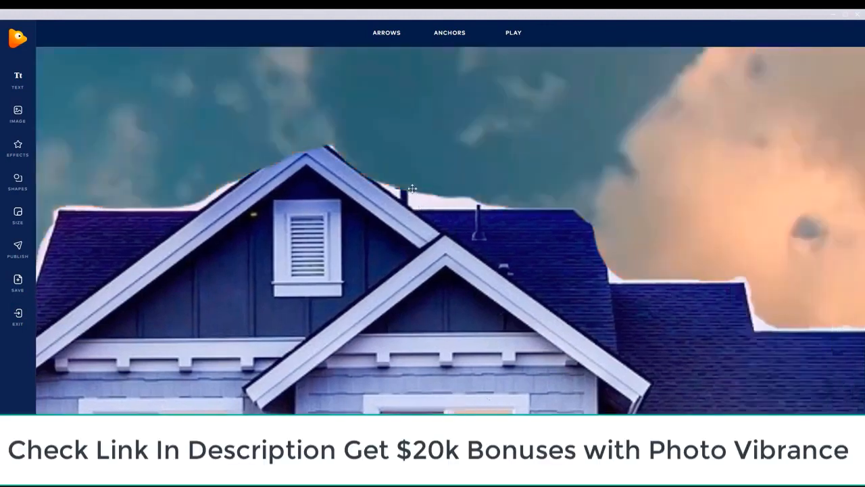
left_click(767, 112)
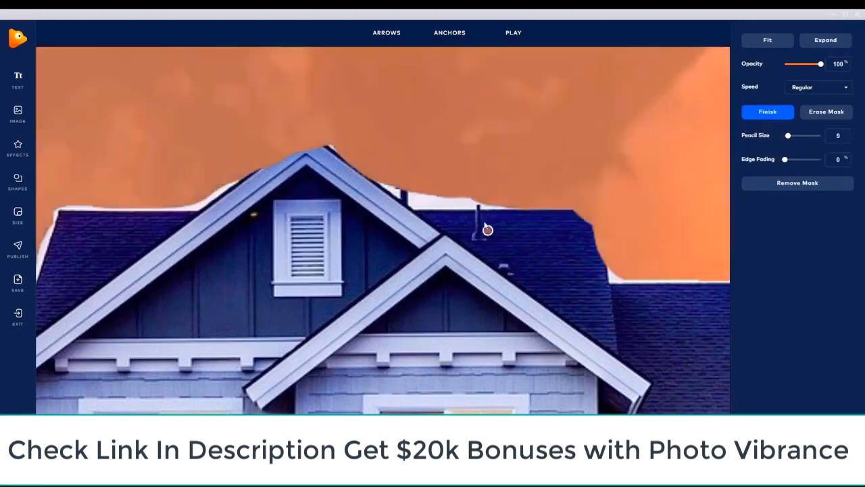
mouse_move(466, 199)
left_mouse_down()
mouse_move(417, 202)
mouse_move(502, 199)
left_mouse_up()
- Erase the sky mask from the upper gable's peak and slopes and from the right end of the roof behind it
left_click(821, 112)
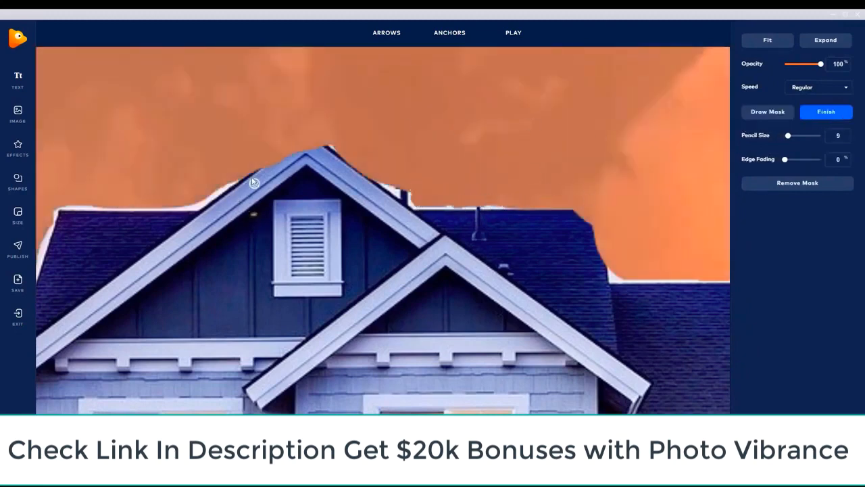
left_click(249, 171)
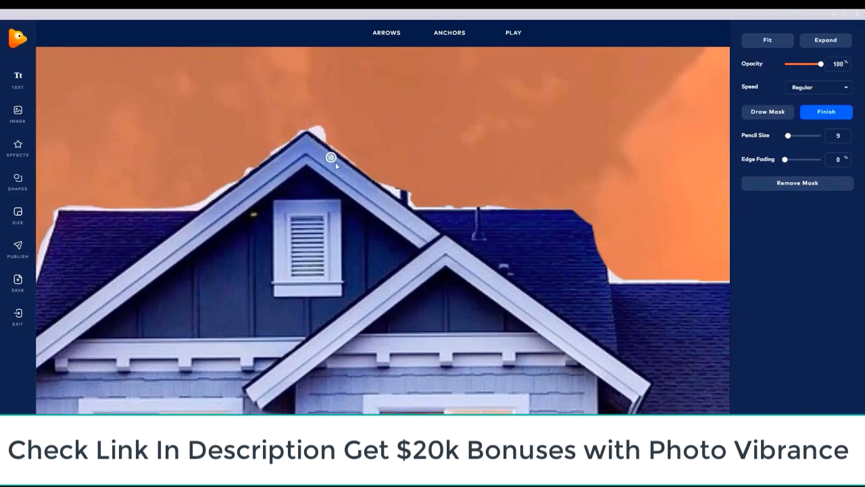
left_click_drag(263, 163, 196, 201)
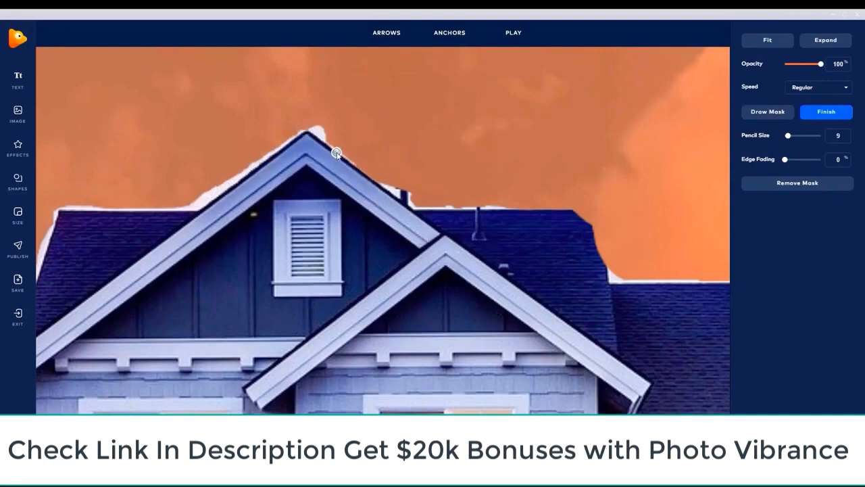
left_click_drag(332, 152, 387, 184)
mouse_move(568, 205)
left_mouse_down()
mouse_move(600, 215)
mouse_move(609, 276)
mouse_move(597, 249)
mouse_move(593, 226)
mouse_move(614, 272)
left_mouse_up()
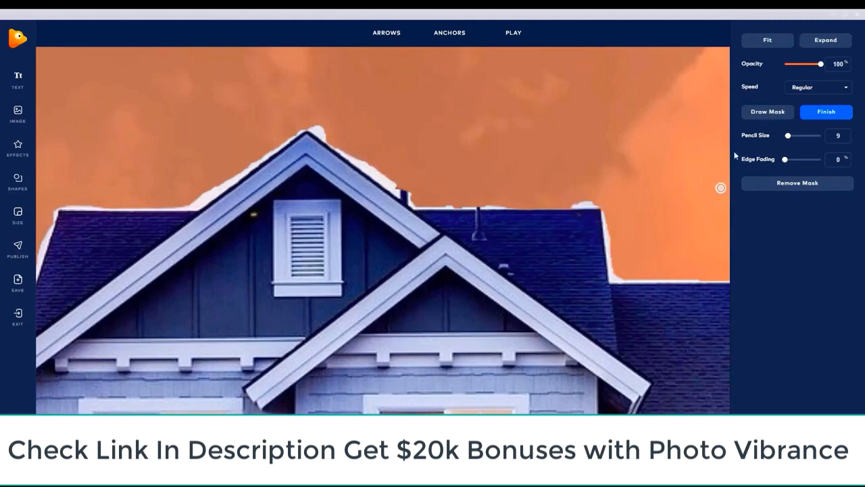
- Repaint the sky mask gaps at the upper roof's right corner, the gable peak and the gable's left slope
left_click(768, 113)
left_click_drag(575, 195, 604, 207)
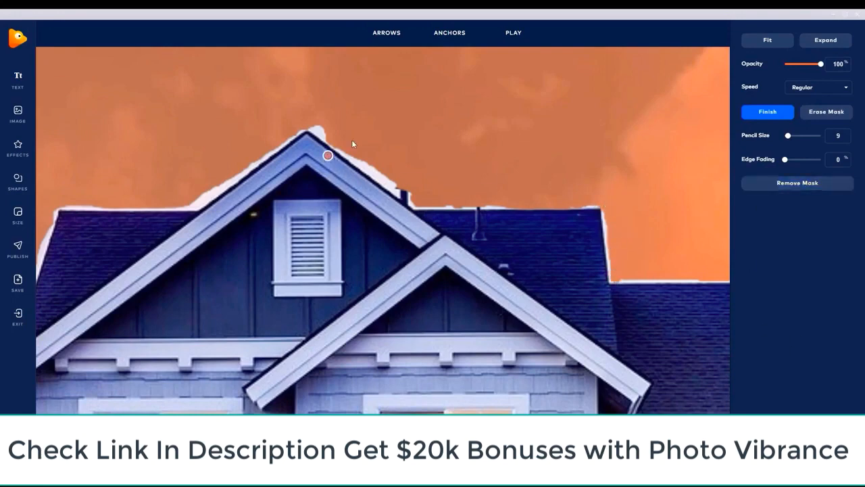
left_click_drag(316, 127, 332, 139)
mouse_move(219, 182)
left_mouse_down()
mouse_move(191, 205)
mouse_move(249, 166)
mouse_move(218, 189)
left_mouse_up()
- Bring the whole house photo into view and play the animation to check the masked moving sky
scroll(139, 232, "down", 4)
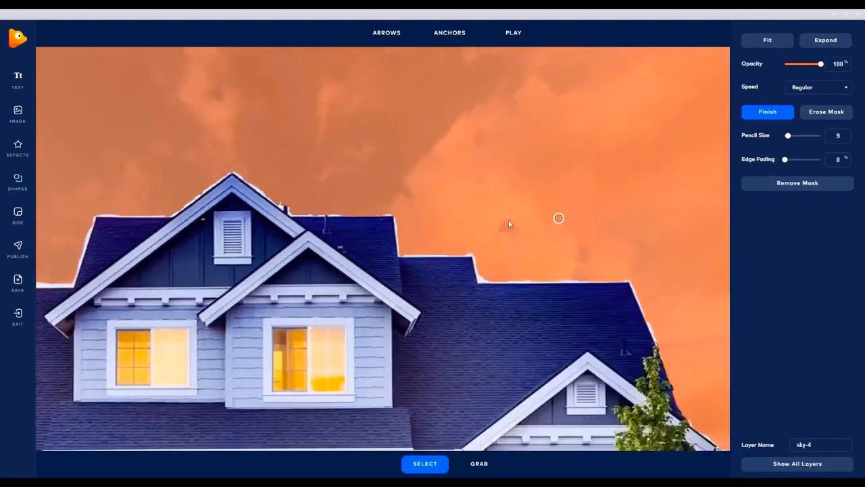
scroll(509, 225, "down", 1)
left_click(472, 466)
scroll(499, 162, "down", 5)
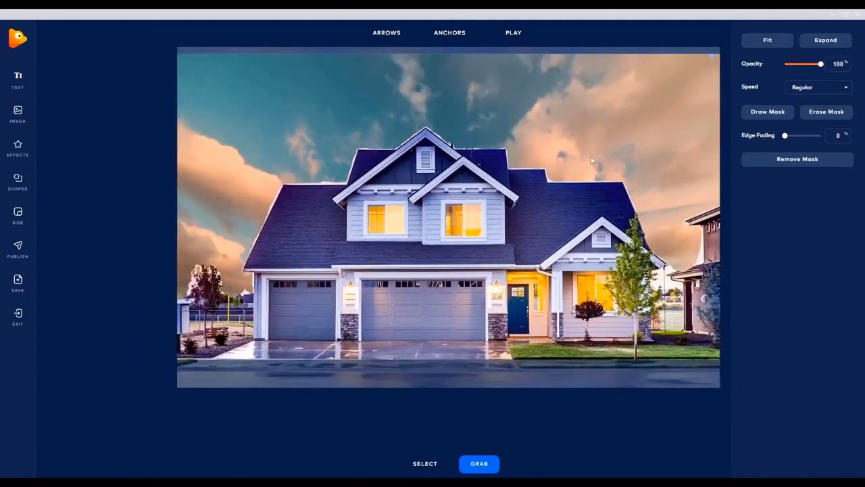
left_click_drag(591, 160, 560, 196)
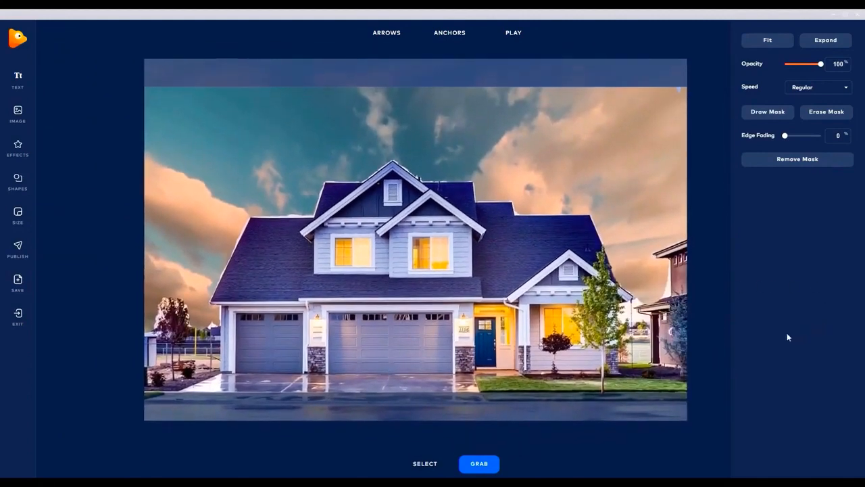
left_click(534, 37)
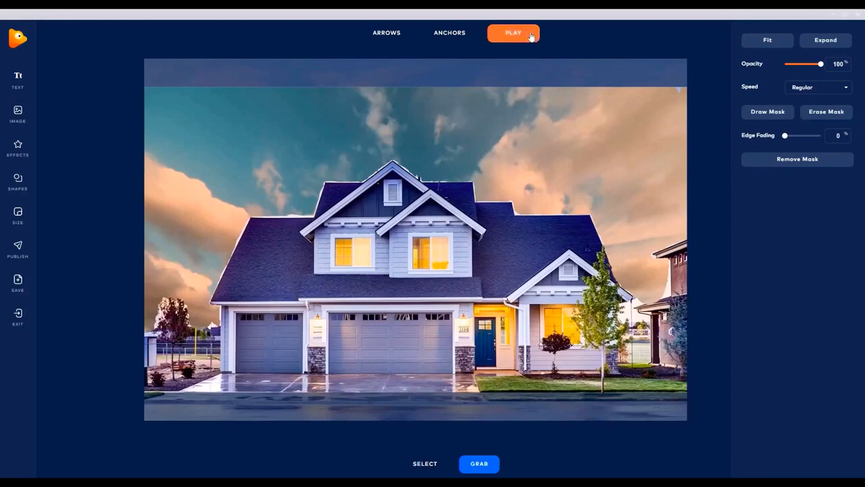
left_click(532, 37)
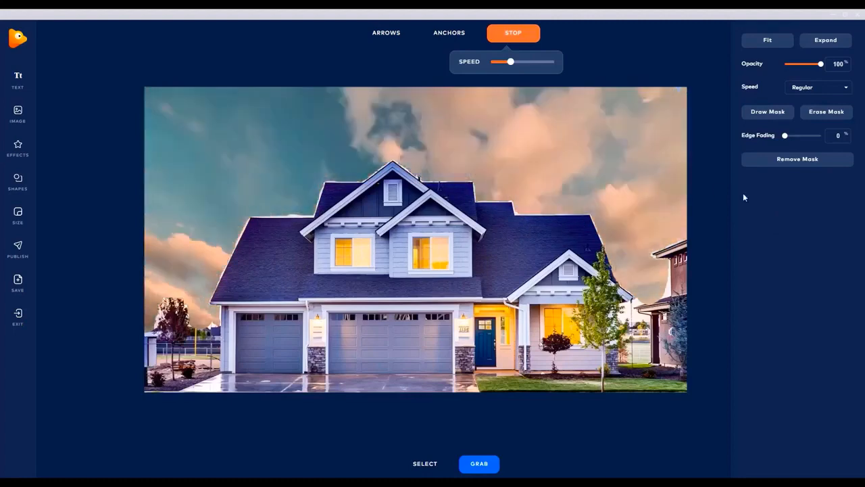
- Fill the gap in the sky mask at the photo's upper-right corner and play the animation to check it
left_click(768, 112)
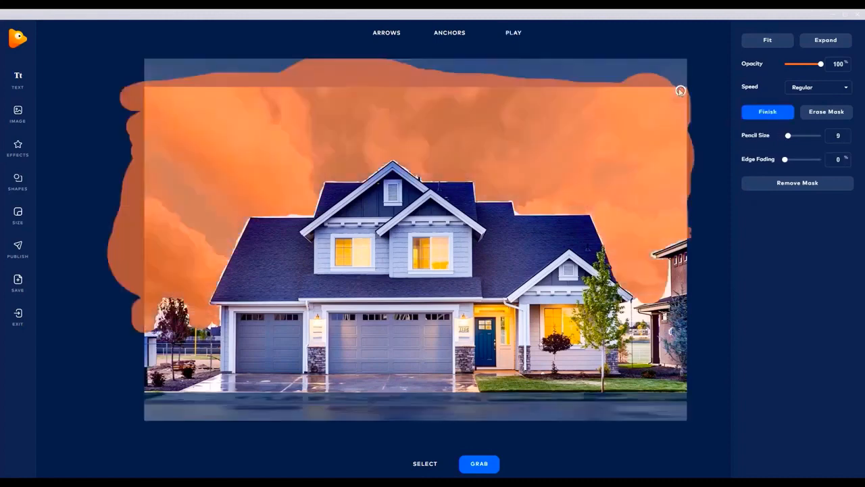
left_click_drag(676, 89, 667, 87)
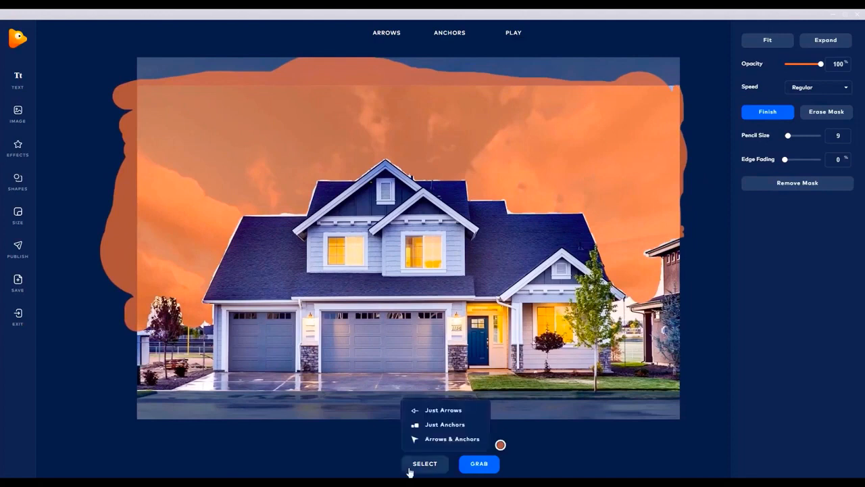
left_click(411, 468)
left_click(616, 145)
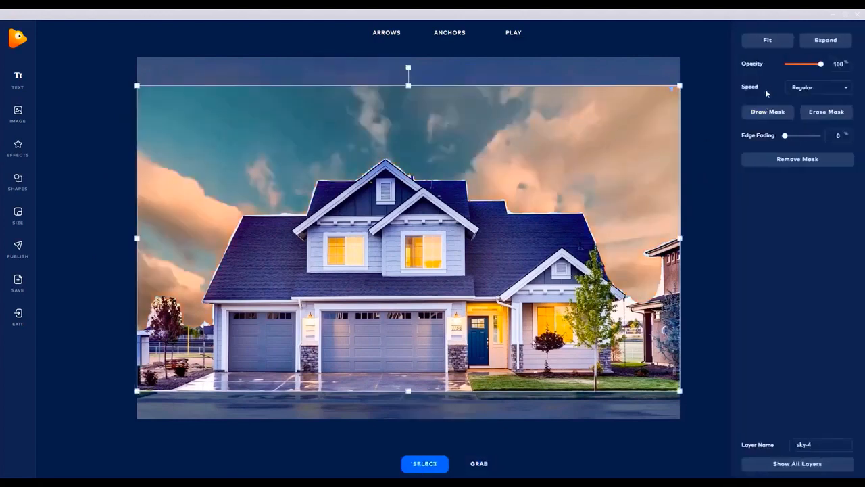
left_click(768, 111)
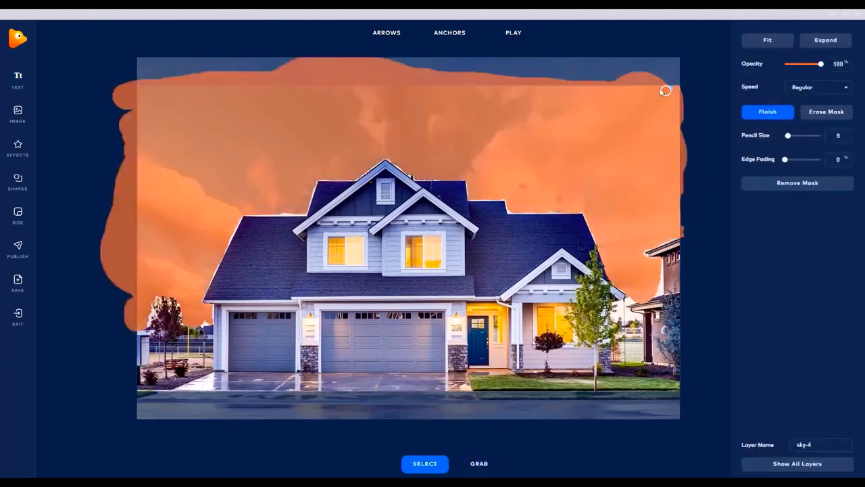
left_click_drag(665, 89, 682, 82)
left_click(774, 113)
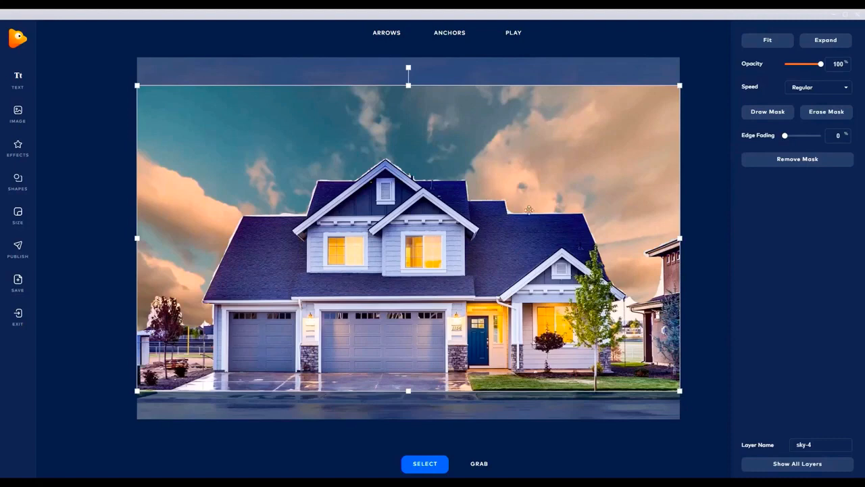
left_click(524, 39)
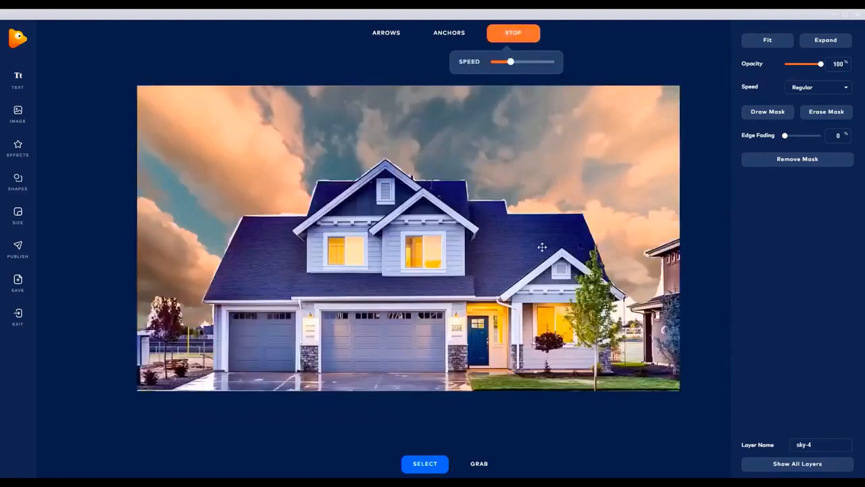
left_click(527, 38)
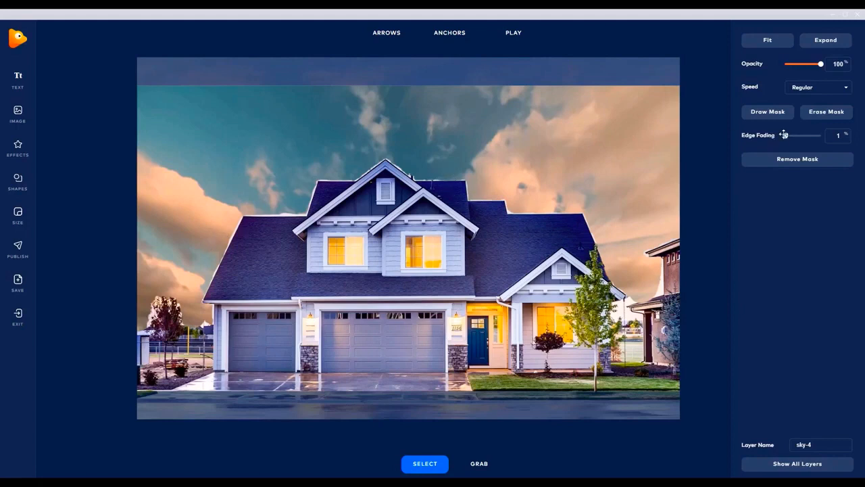
- Set the sky mask's edge fading to 15% and preview the softened edge in the animation
left_click_drag(787, 135, 790, 135)
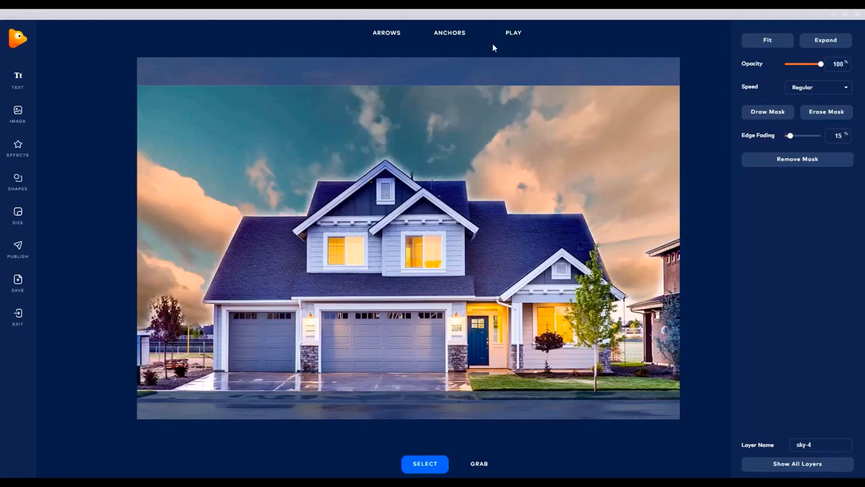
left_click(513, 35)
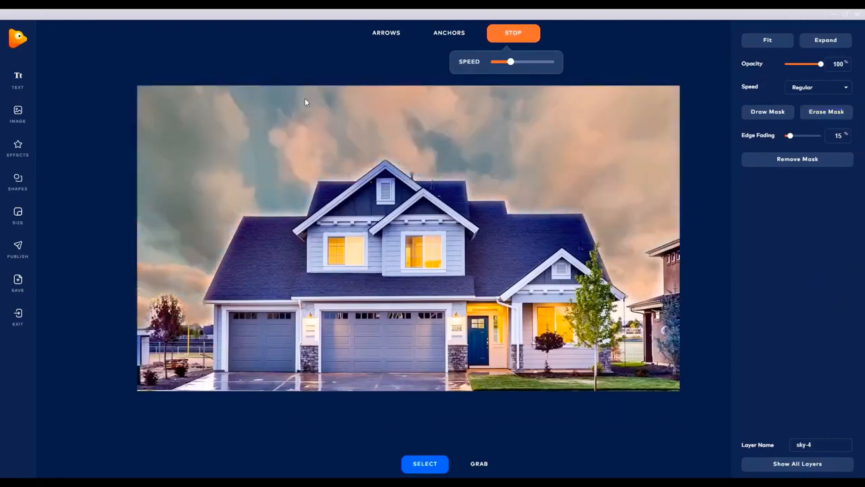
left_click(513, 32)
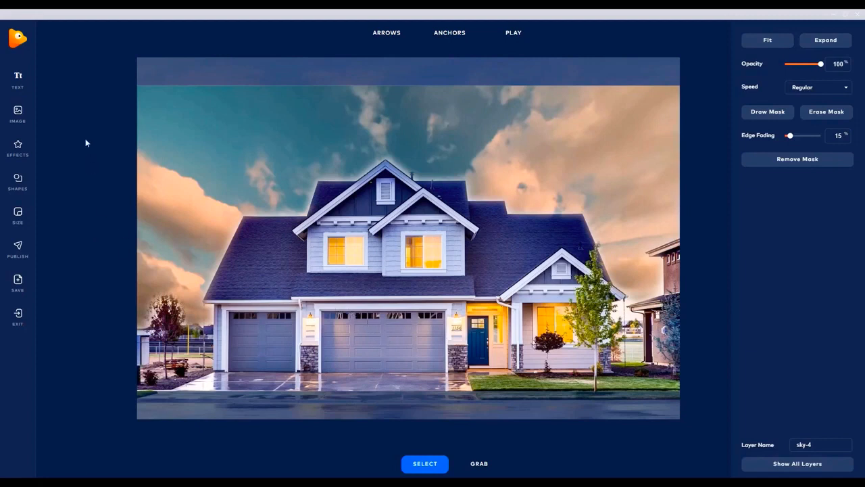
- Import the cut-out image pexels-nappy-3460134-removebg-preview.png of the man in the blue suit
left_click(17, 116)
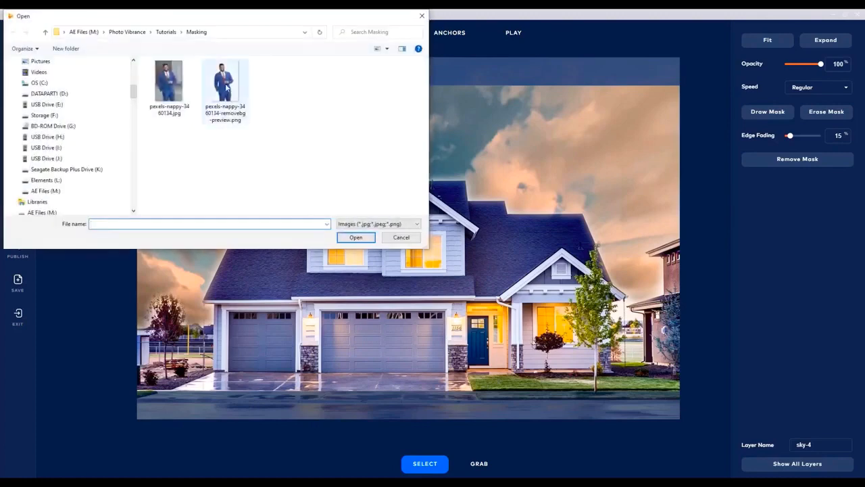
left_click(226, 86)
left_click(355, 237)
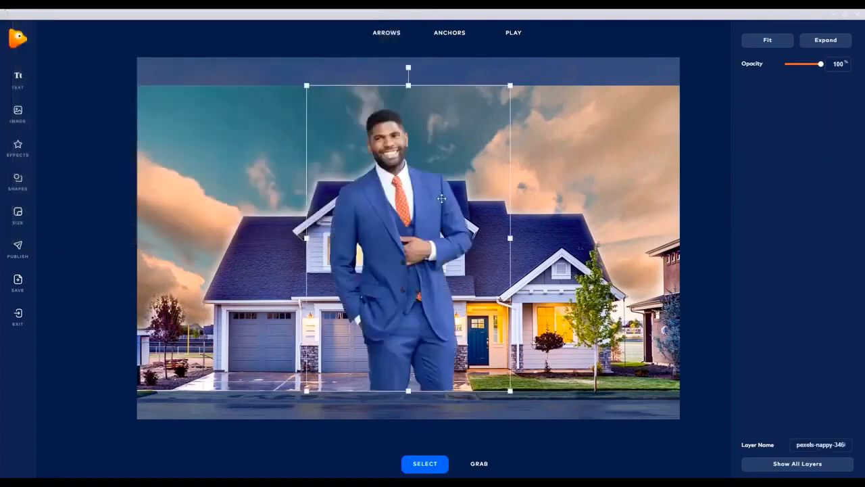
- Shrink the man to about half size and place him in front of the garage doors at the photo's lower edge
left_click_drag(488, 103, 419, 212)
left_click_drag(342, 298, 284, 307)
left_click_drag(373, 210, 348, 247)
left_click_drag(290, 313, 304, 309)
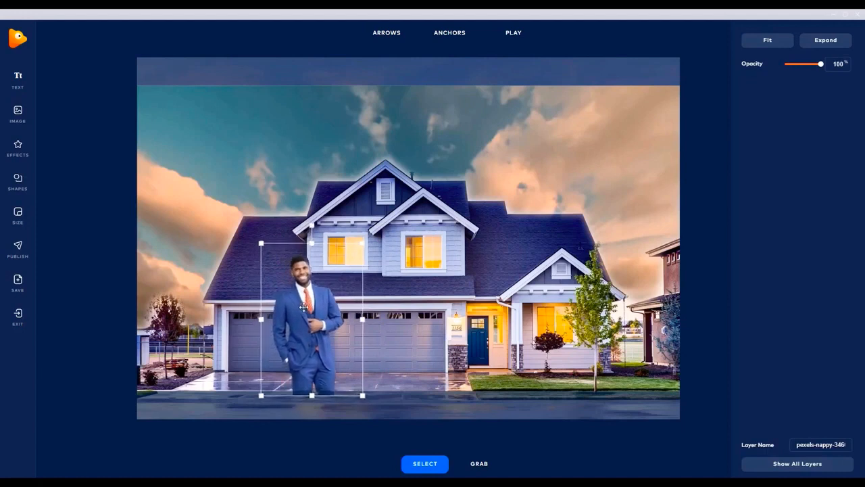
left_click(81, 180)
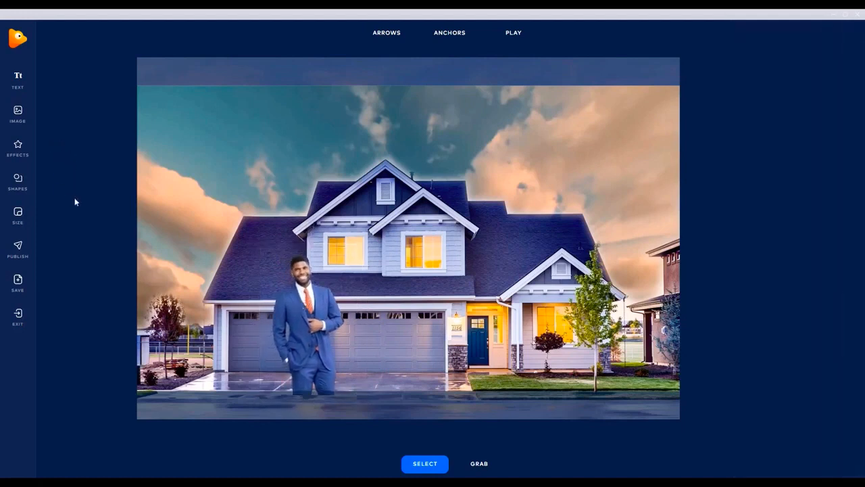
- Add a circle shape over the house's left garage and order its layer beneath the man's image
left_click(18, 180)
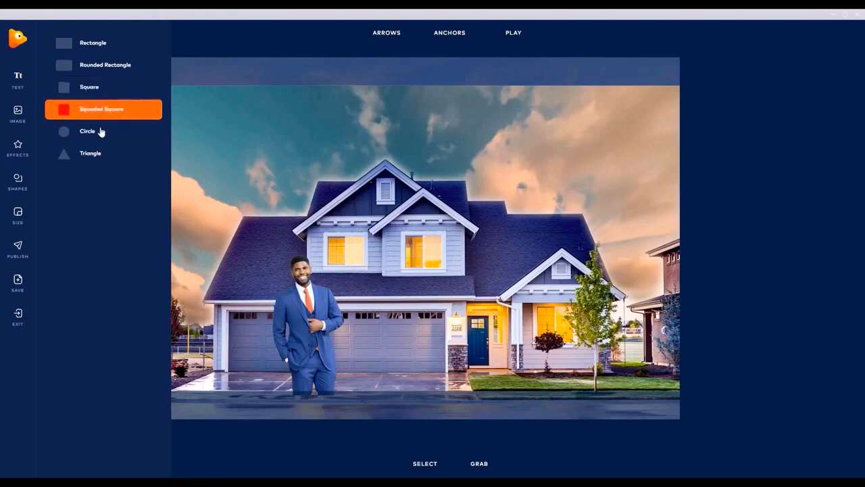
left_click_drag(94, 134, 236, 289)
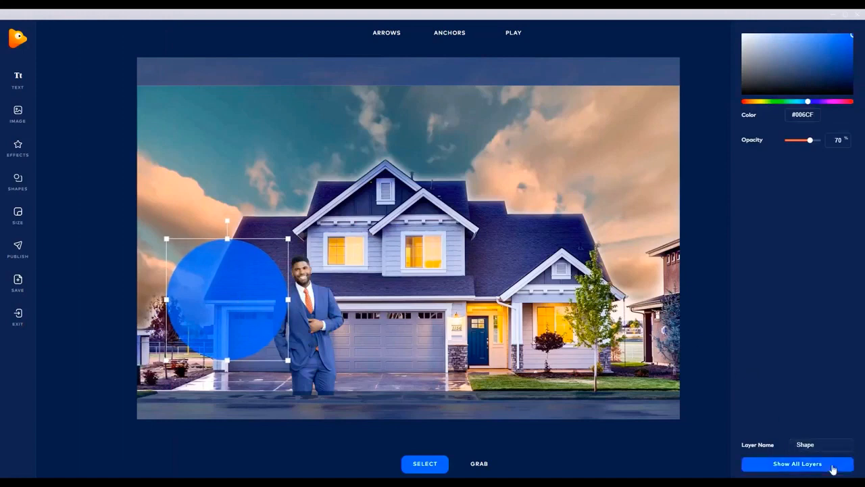
left_click(797, 463)
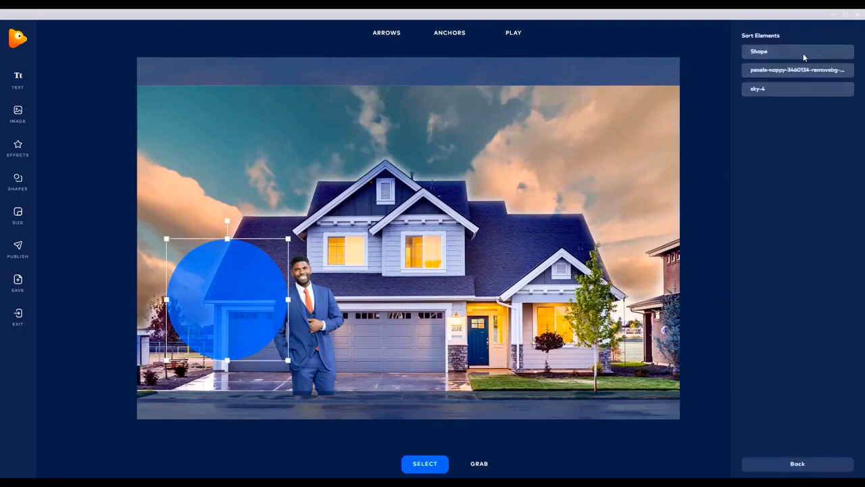
left_click_drag(802, 53, 801, 68)
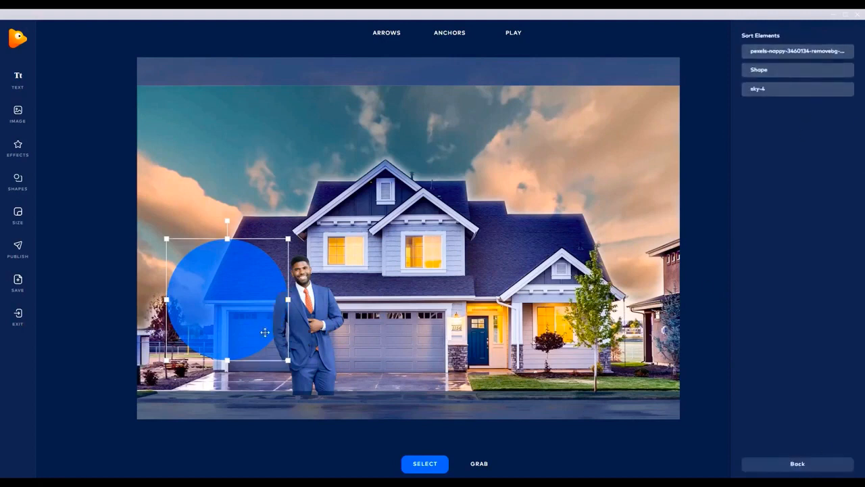
- Recolor the circle to near-black and enlarge it so its right edge sits behind the man, nudging him slightly right
left_click(253, 295)
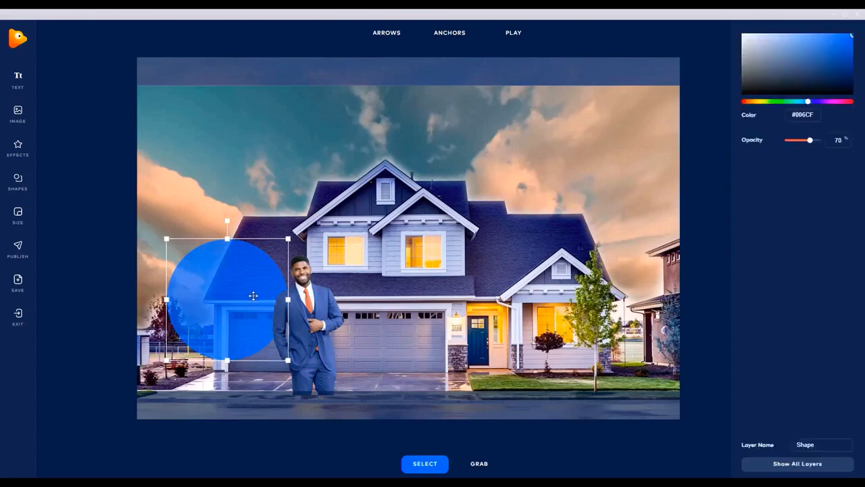
left_click(748, 92)
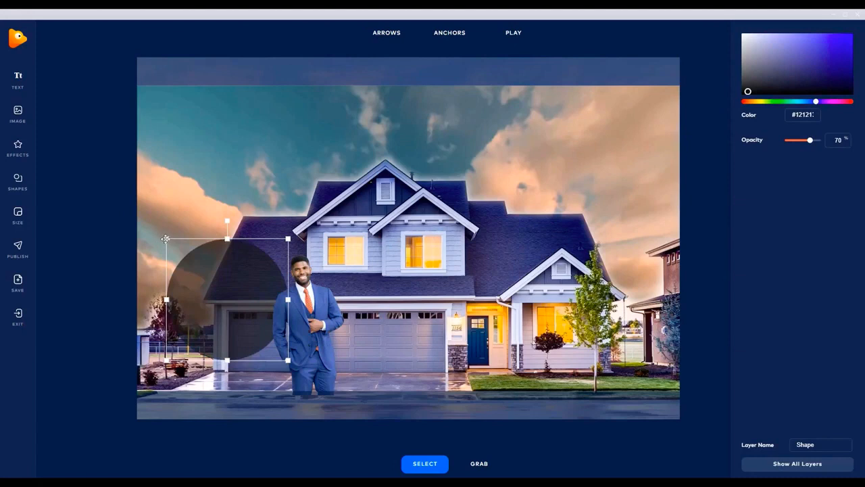
left_click_drag(165, 239, 147, 218)
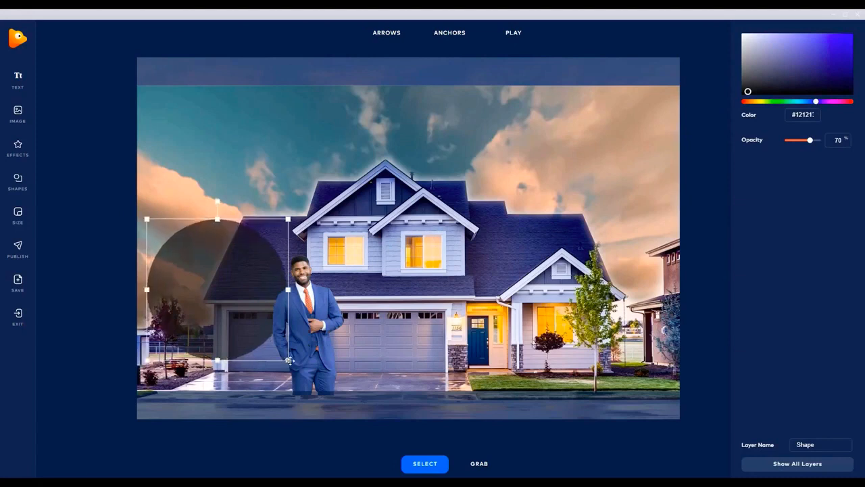
left_click_drag(289, 360, 294, 362)
left_click(223, 309)
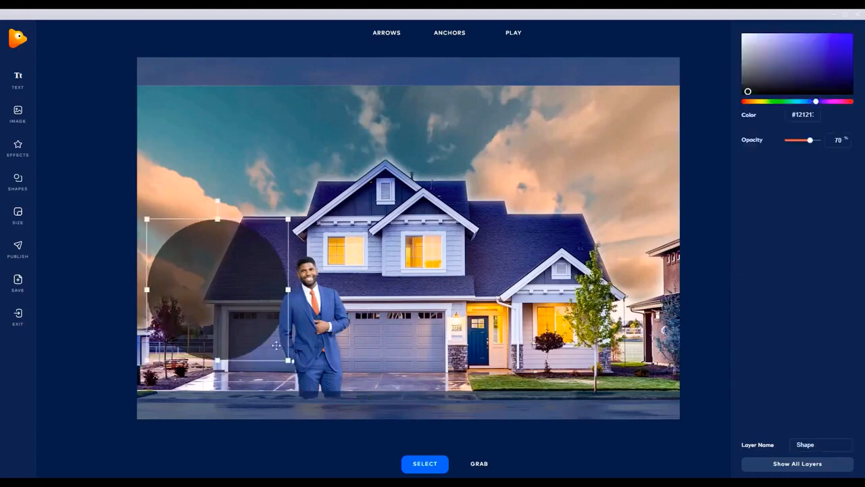
left_click_drag(289, 361, 296, 368)
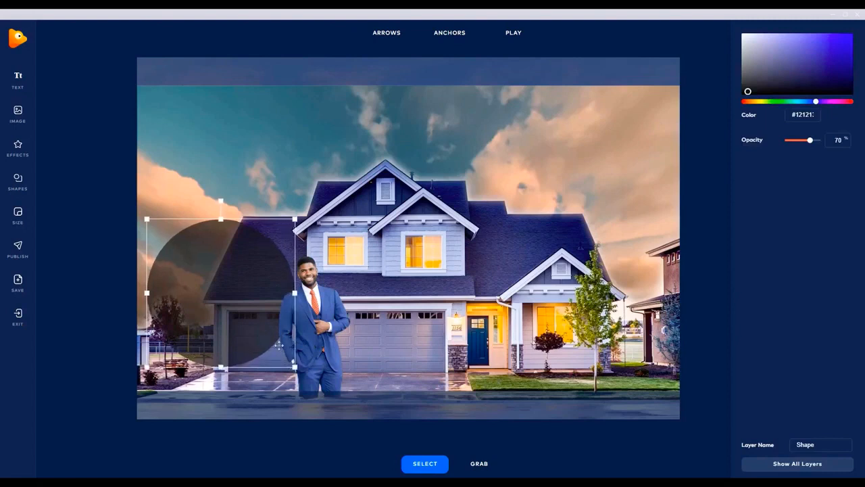
left_click_drag(233, 311, 201, 311)
left_click(62, 133)
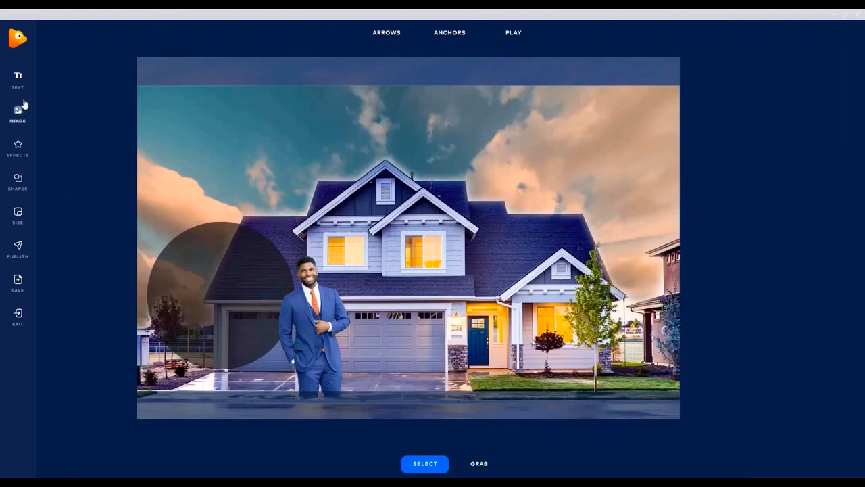
- Add a text element reading "NEW LISTING"
left_click(18, 78)
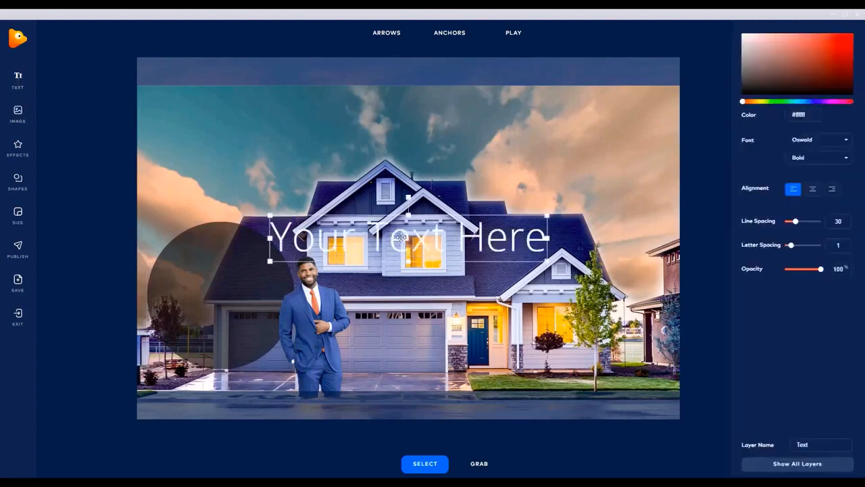
double_click(414, 239)
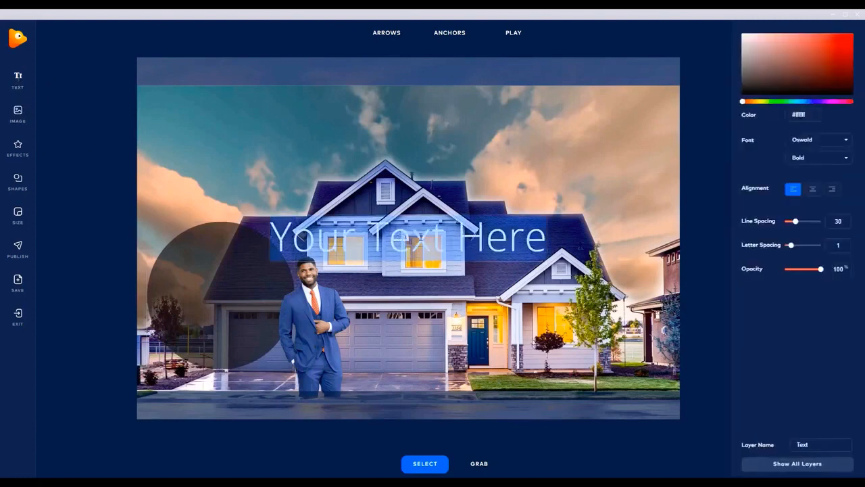
type("NEW")
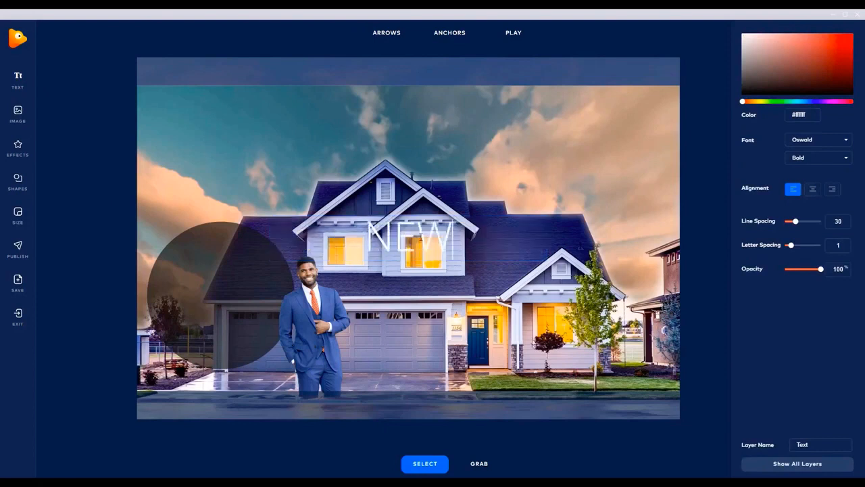
type(" LISTING")
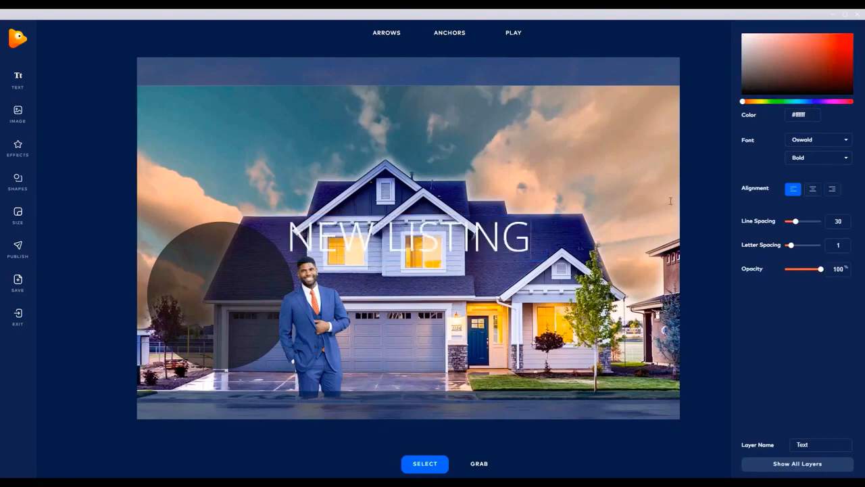
- Style the "NEW LISTING" text in Oswald Regular with centered alignment
left_click(826, 158)
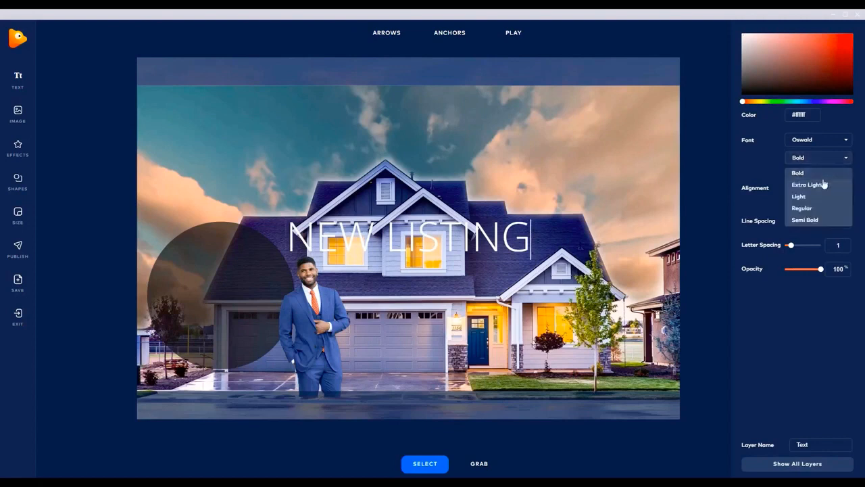
left_click(824, 175)
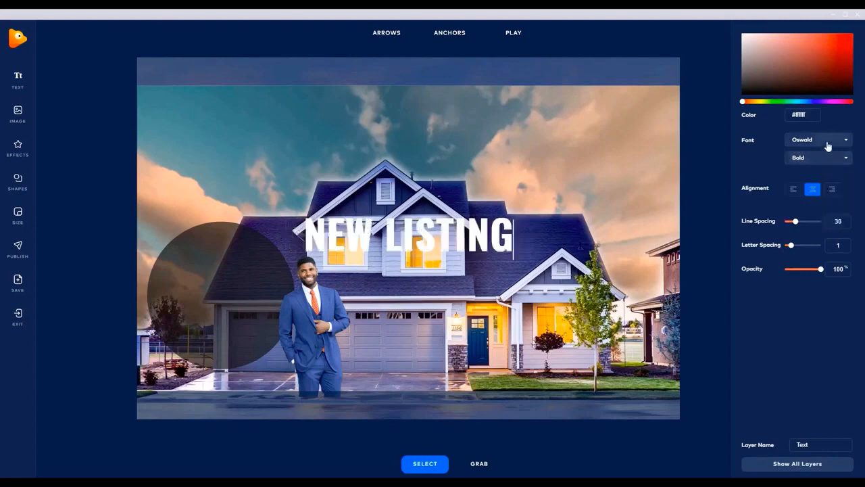
left_click(828, 140)
scroll(825, 202, "down", 3)
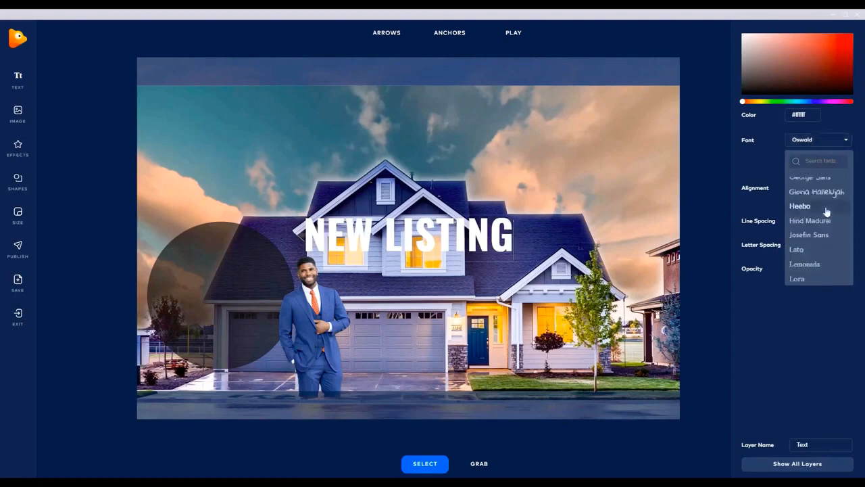
scroll(825, 212, "down", 5)
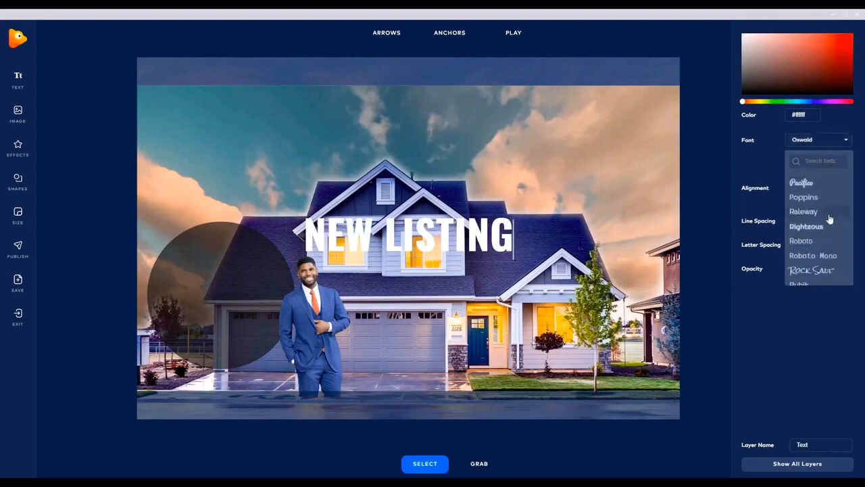
scroll(829, 217, "up", 1)
left_click(814, 215)
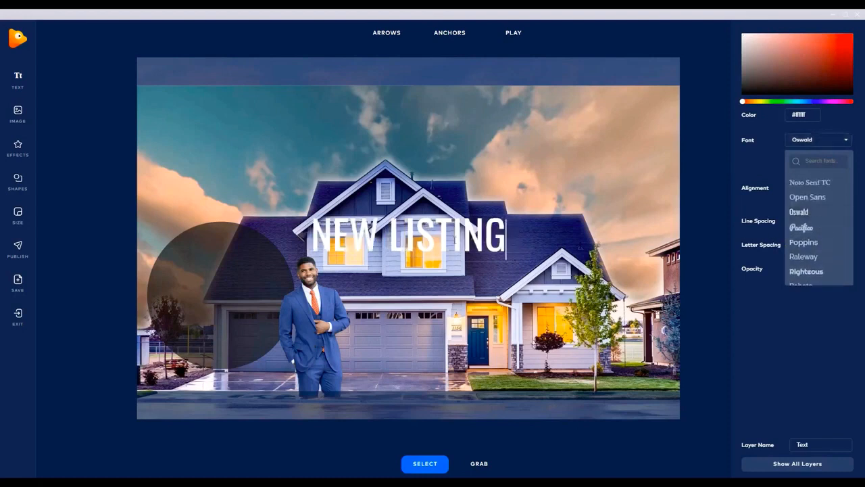
- Shrink the "NEW LISTING" text to the dark circle's width and place it across the circle's upper part
left_click(433, 242)
left_click(459, 236)
left_click_drag(373, 235, 193, 253)
left_click_drag(324, 233, 246, 266)
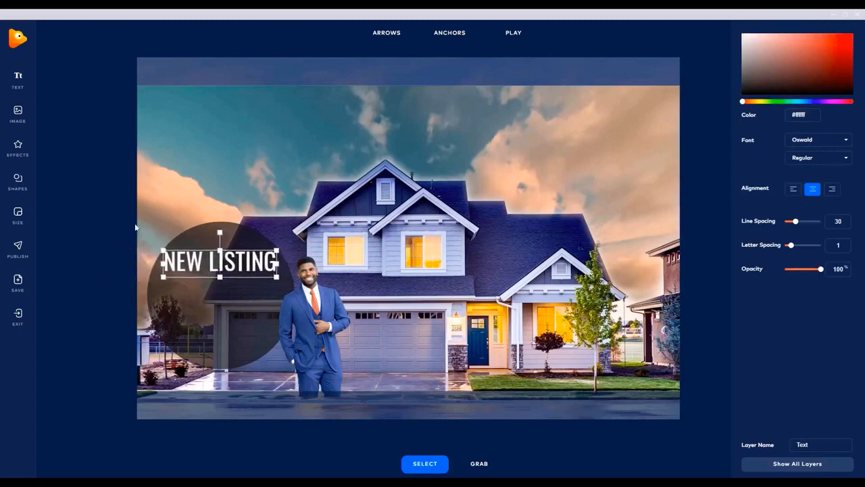
- Add a new text element to the house ad and select its placeholder text for editing
left_click(24, 75)
double_click(508, 240)
key("ctrl+a")
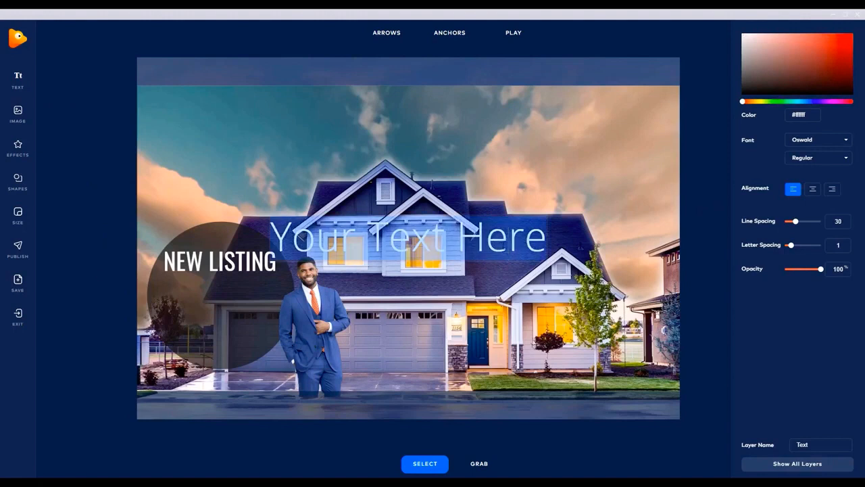
type("CLI")
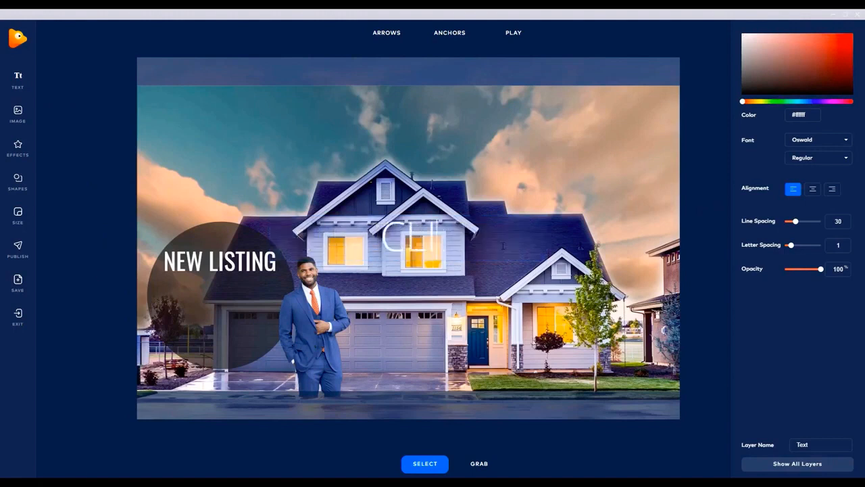
type("CK BELOW FOR MORE I")
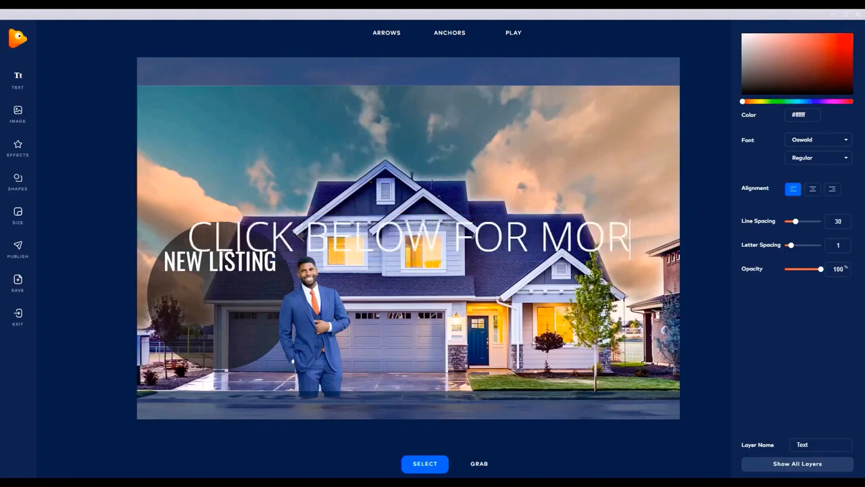
key("BackSpace")
key("BackSpace")
key("BackSpace")
key("BackSpace")
key("BackSpace")
key("BackSpace")
key("BackSpace")
key("BackSpace")
key("BackSpace")
key("BackSpace")
key("BackSpace")
key("BackSpace")
key("BackSpace")
key("BackSpace")
key("BackSpace")
key("BackSpace")
key("BackSpace")
key("BackSpace")
key("BackSpace")
key("BackSpace")
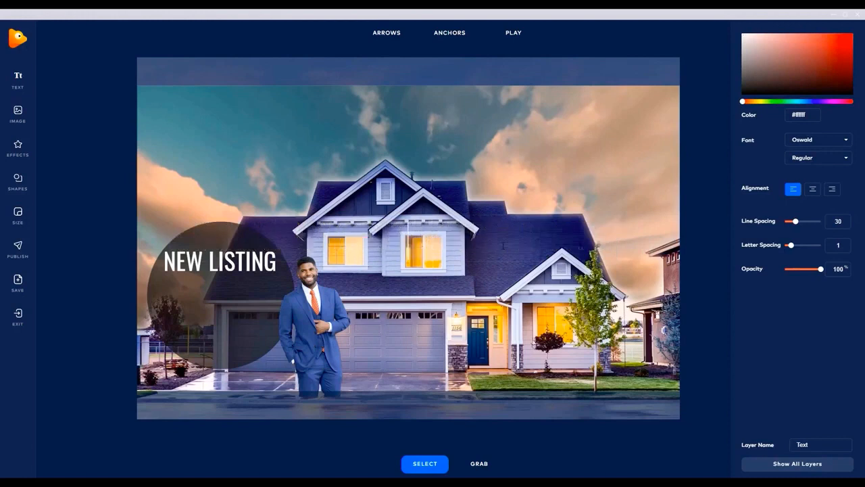
- Enter "COMMENT BELOW FOR DETAILS" as the new element's text, breaking it onto two lines after "BELOW"
type("COMMENT")
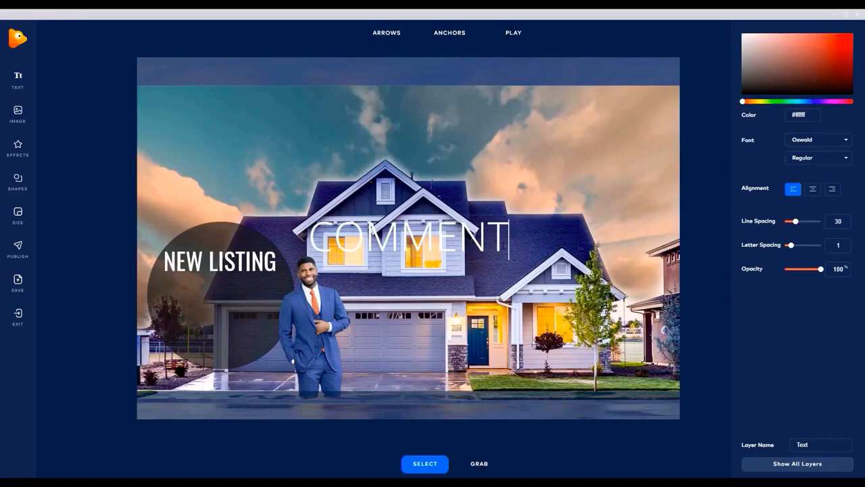
type("BELOW FRO")
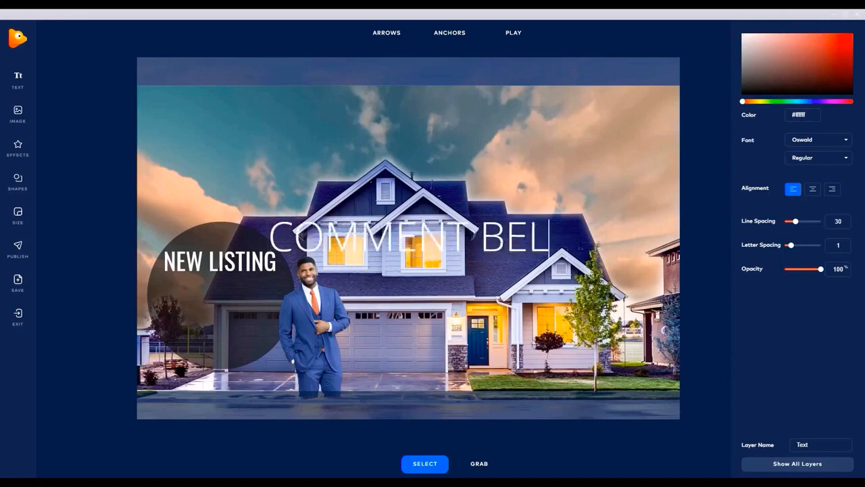
key("BackSpace")
key("BackSpace")
type("OR DETAILS")
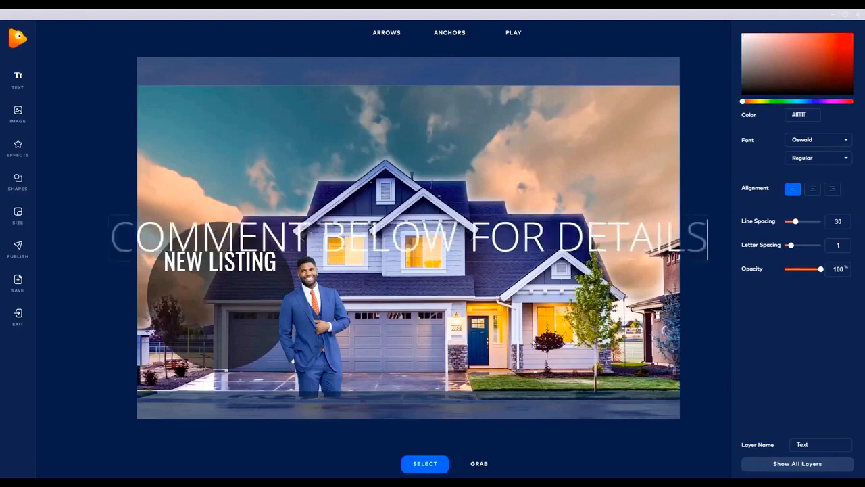
left_click(462, 240)
key("Return")
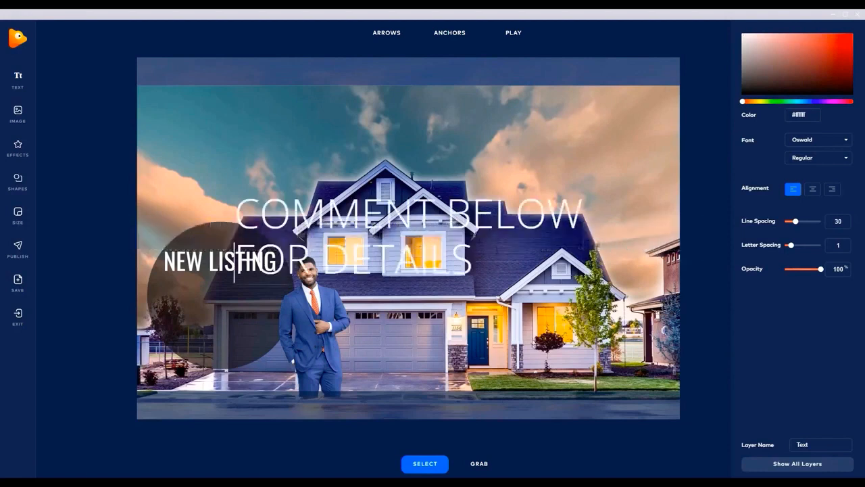
- Style the "COMMENT BELOW FOR DETAILS" text in Oswald Regular with centered alignment
left_click(812, 189)
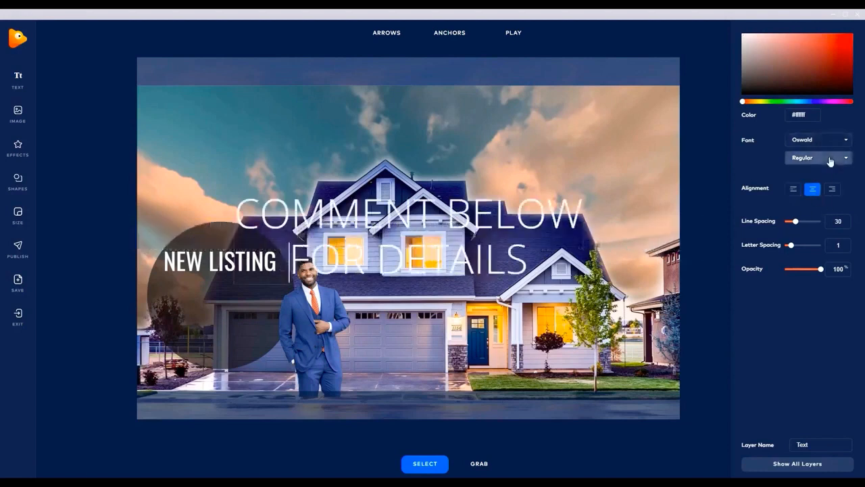
left_click(830, 160)
left_click(810, 173)
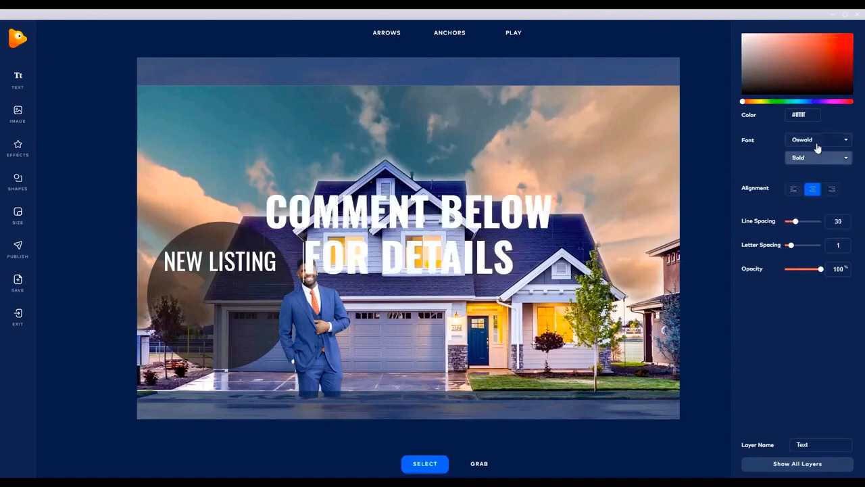
left_click(818, 141)
scroll(822, 224, "down", 10)
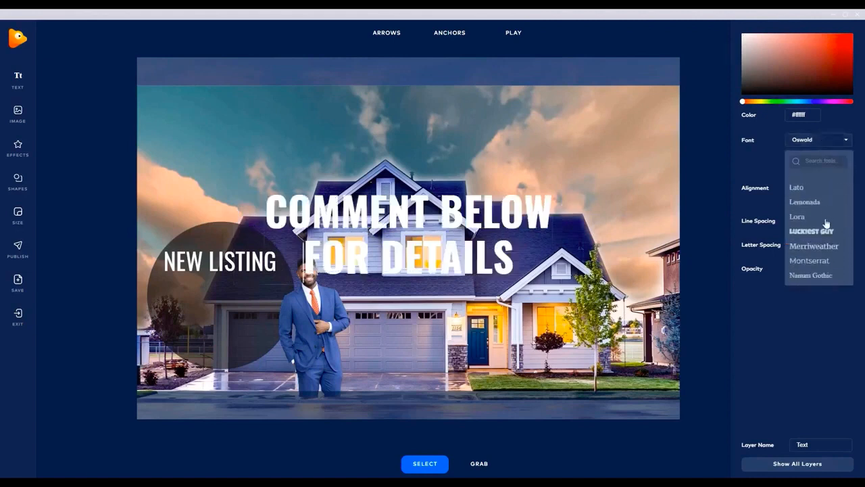
scroll(826, 224, "down", 2)
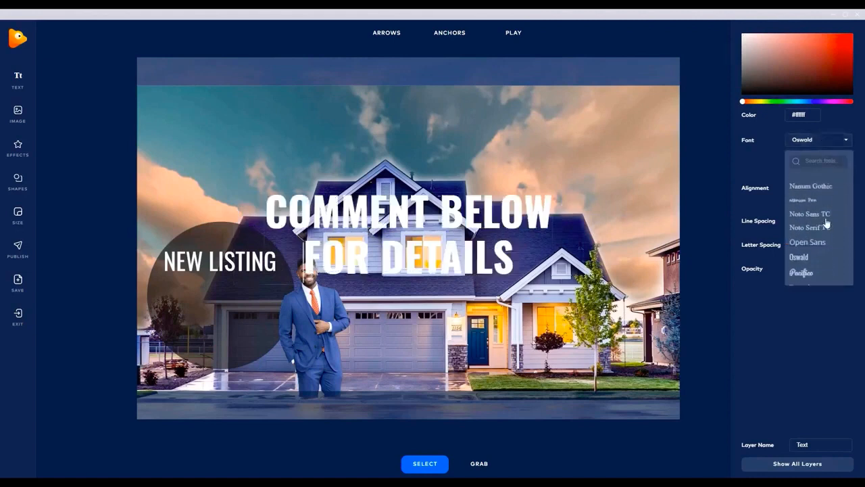
left_click(816, 261)
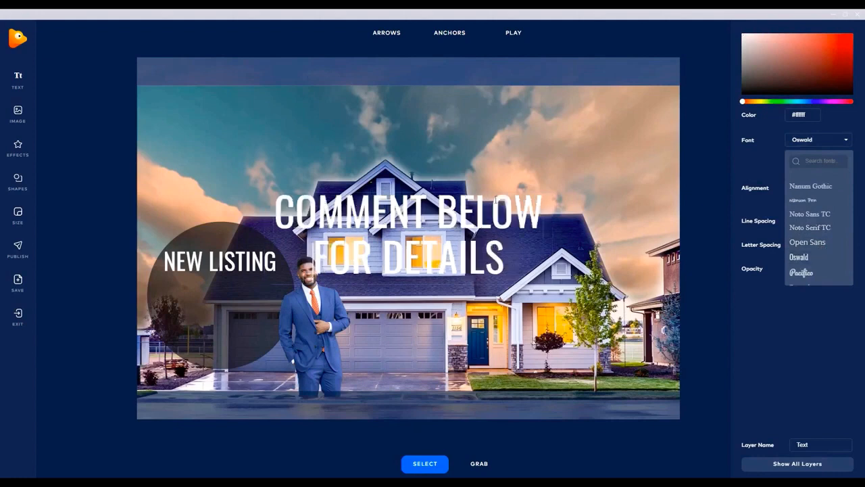
left_click(77, 250)
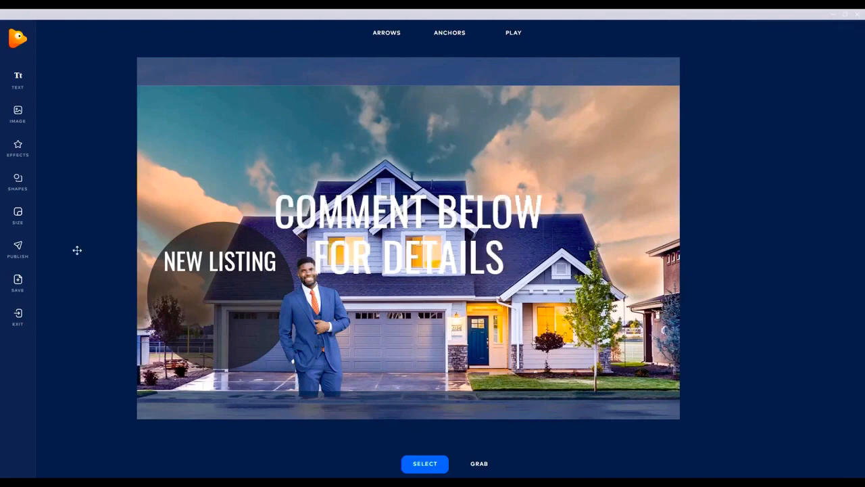
- Shrink the "COMMENT BELOW FOR DETAILS" text to fit inside the dark circle and place it in the circle's lower part
left_click(472, 228)
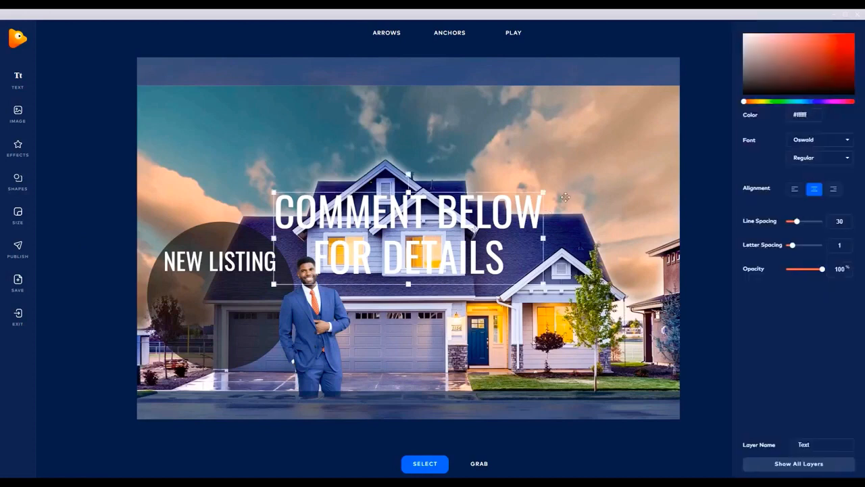
left_click_drag(544, 193, 391, 243)
left_click_drag(300, 284, 186, 349)
left_click_drag(277, 310, 247, 327)
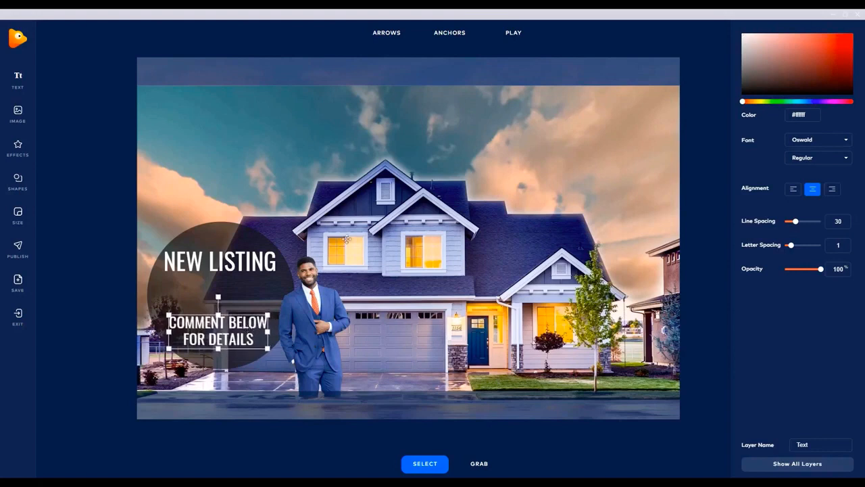
left_click(100, 163)
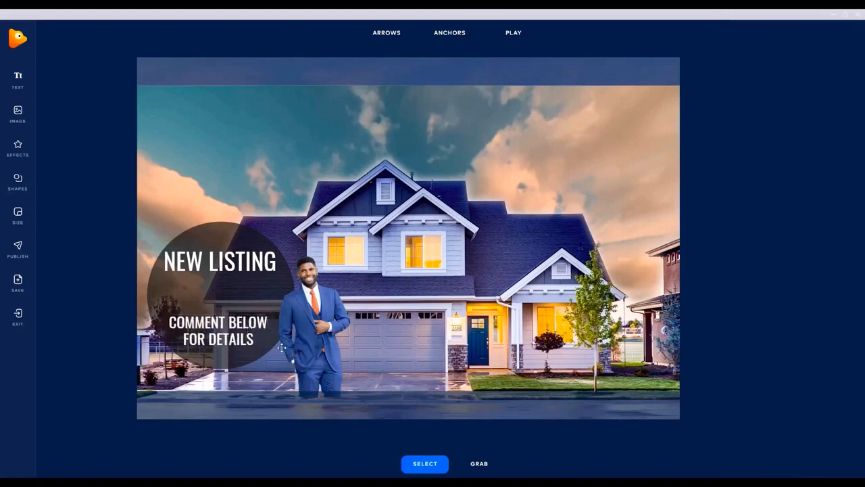
- Add a text element reading "$500,000"
left_click(19, 78)
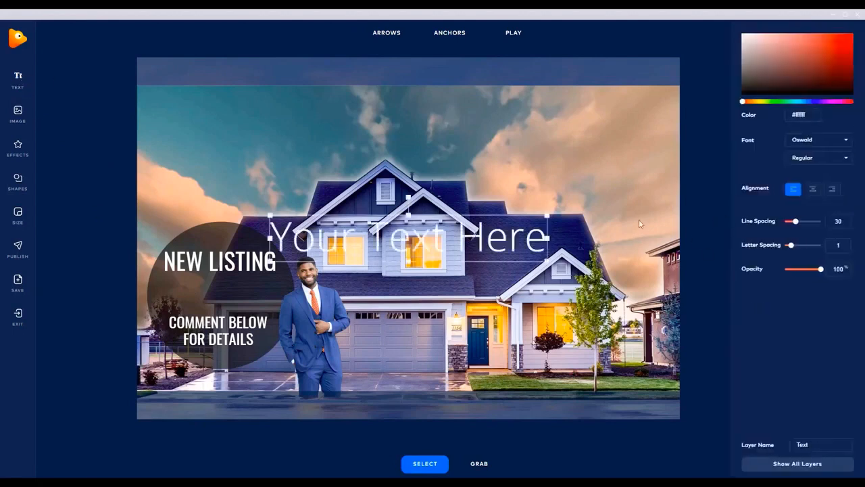
double_click(453, 246)
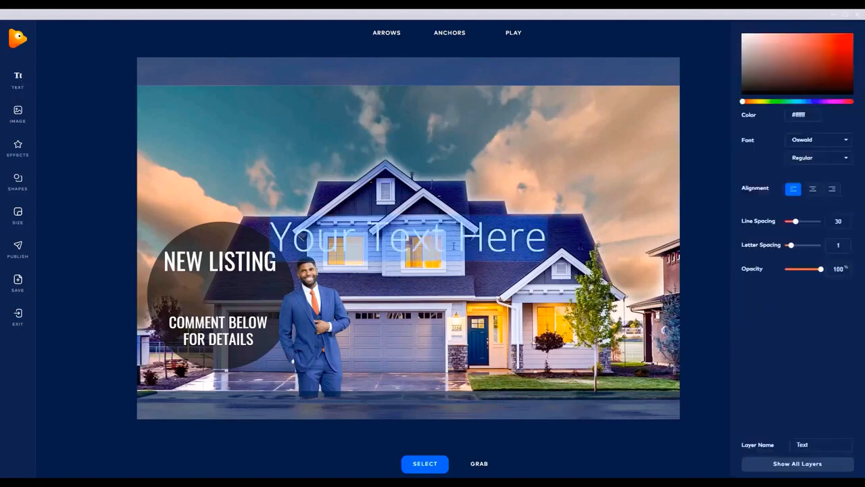
type("$")
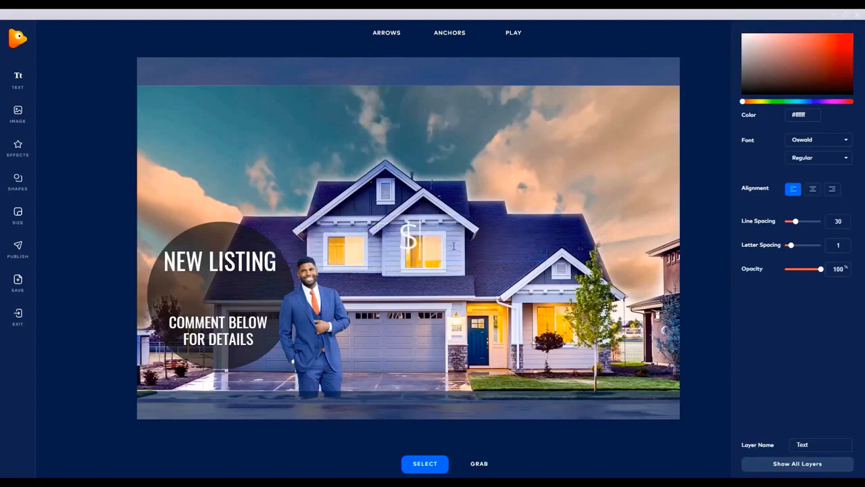
type("500")
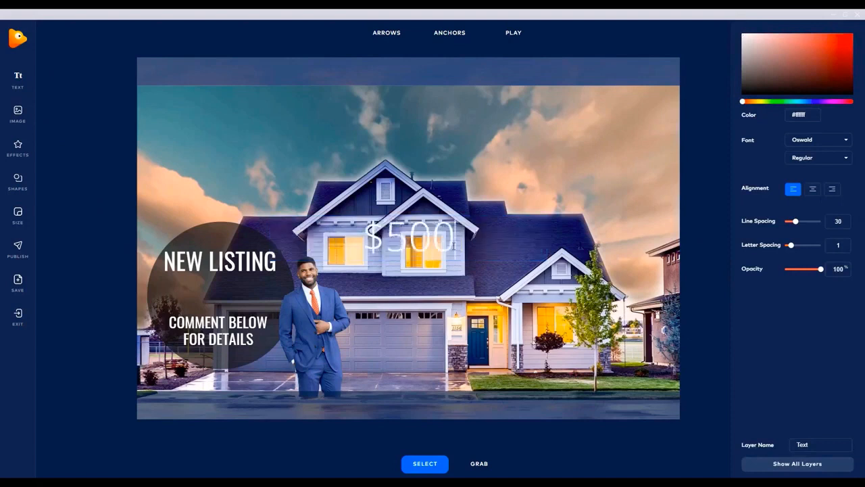
type(",0000")
key("BackSpace")
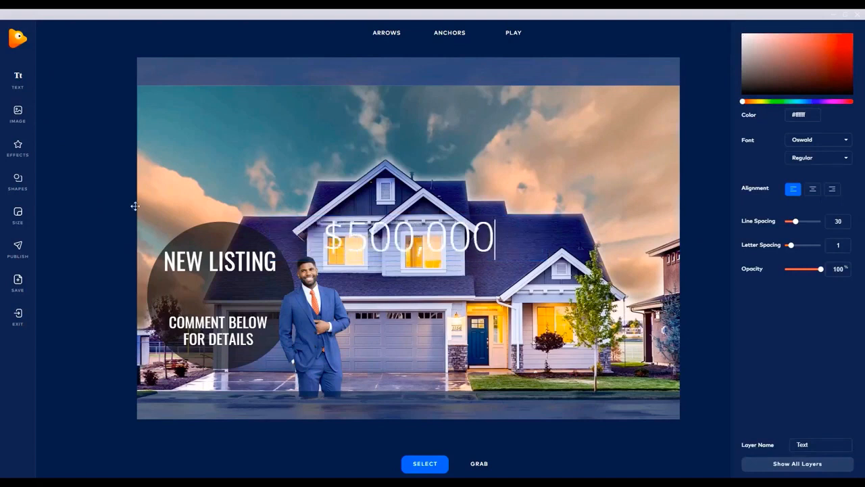
- Style the "$500,000" text in Oswald Regular with centered alignment
left_click(813, 190)
left_click(823, 161)
left_click(821, 176)
left_click(822, 140)
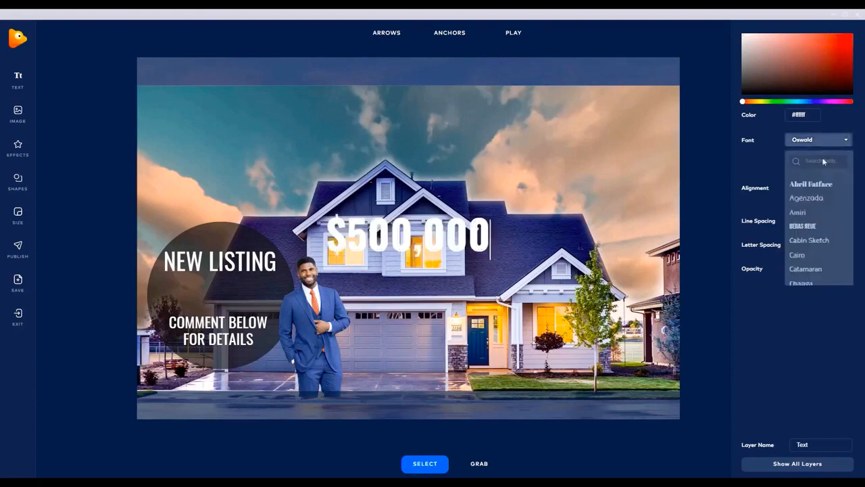
scroll(820, 218, "down", 10)
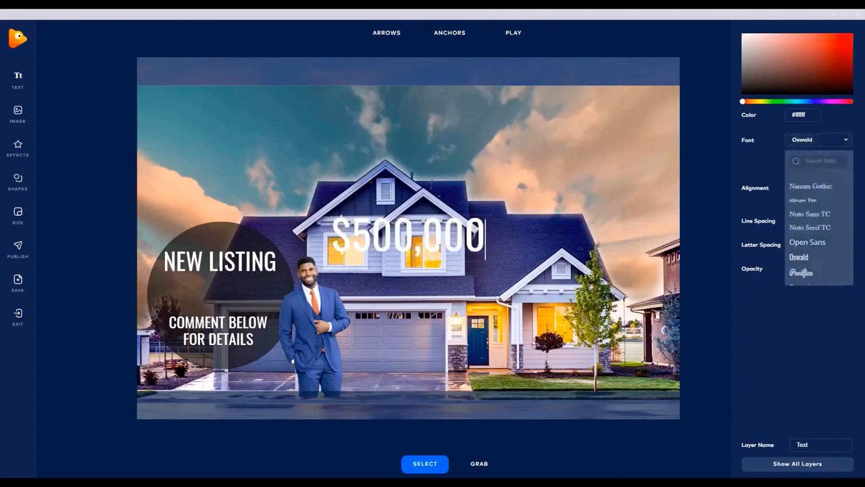
left_click(207, 302)
left_click(106, 277)
- Shrink the price and place it in the circle's middle under "NEW LISTING", scaling the "COMMENT BELOW FOR DETAILS" text down slightly beneath it
left_click(414, 236)
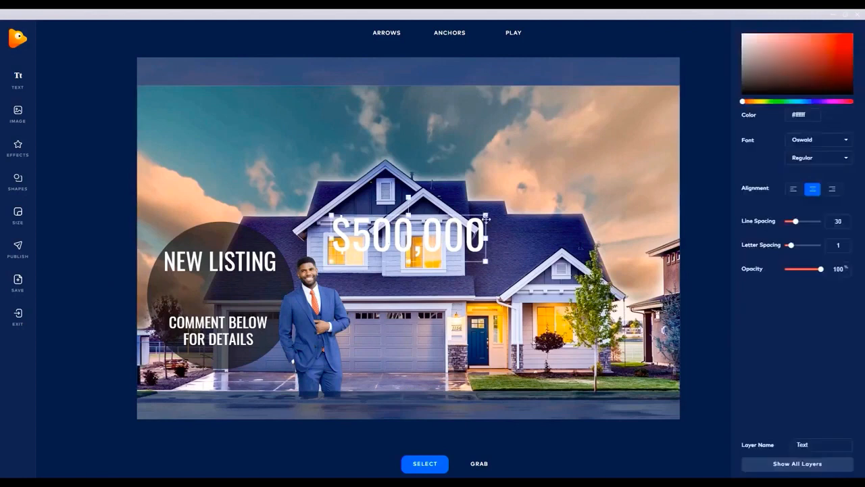
left_click_drag(486, 216, 261, 281)
left_click(194, 343)
left_click_drag(169, 315, 185, 320)
left_click_drag(234, 335, 232, 339)
left_click_drag(238, 295, 241, 298)
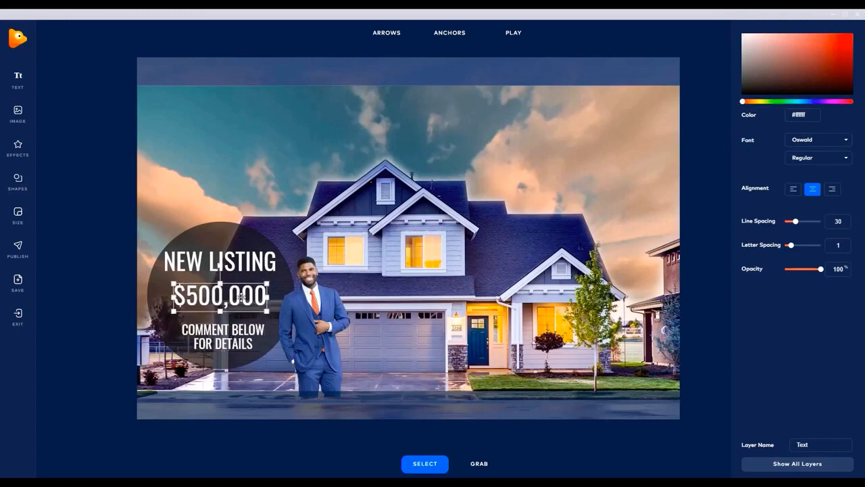
- Nudge the three text lines into an evenly spaced, centered stack inside the circle and preview the animated ad
left_click_drag(235, 268, 236, 269)
left_click_drag(233, 338, 233, 333)
left_click_drag(245, 302, 242, 303)
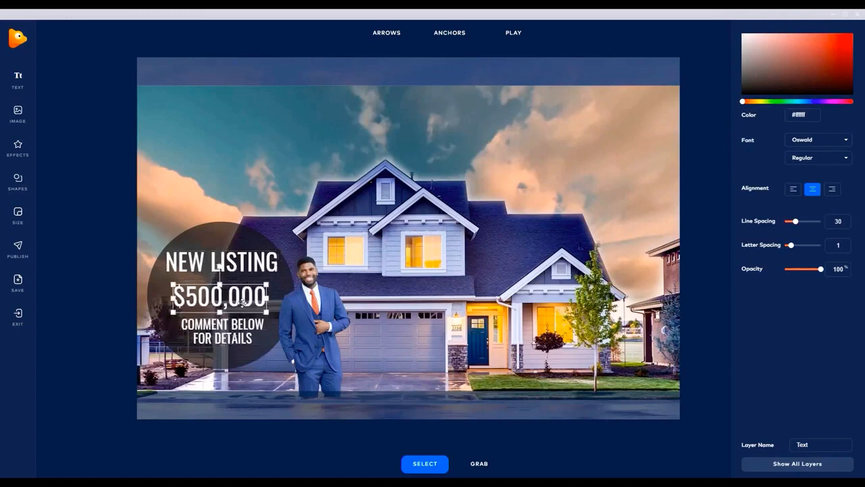
left_click(243, 262)
left_click_drag(244, 263, 242, 264)
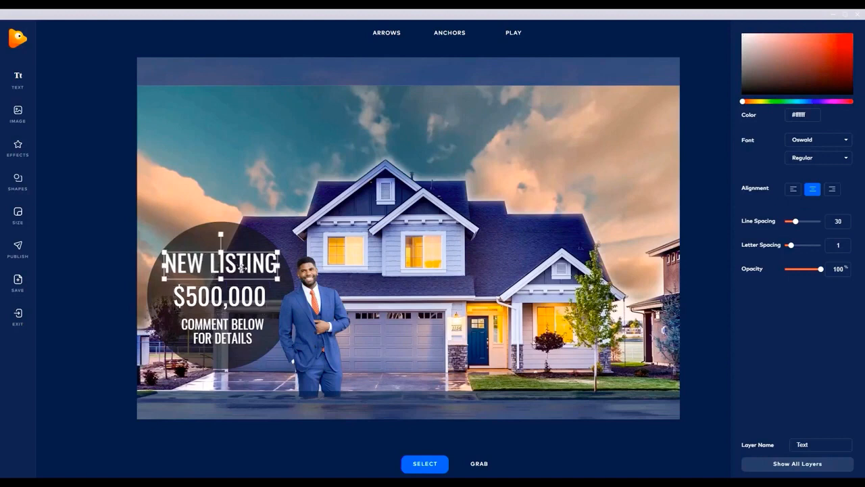
left_click(71, 219)
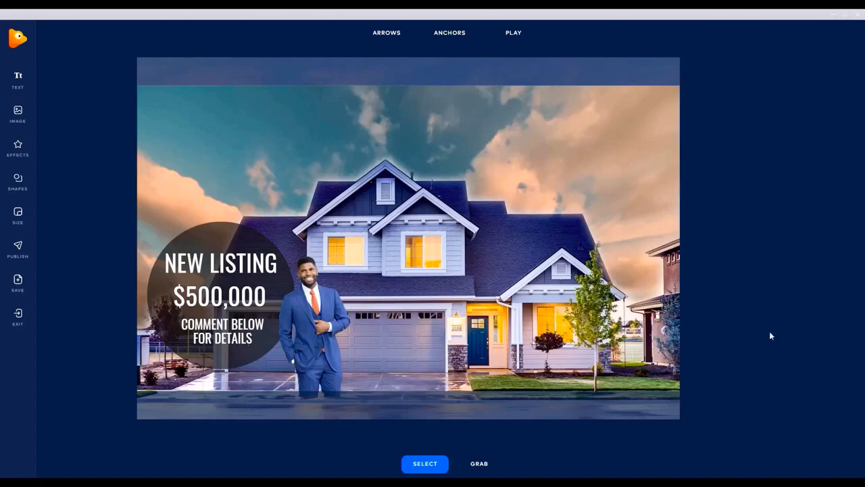
left_click(524, 29)
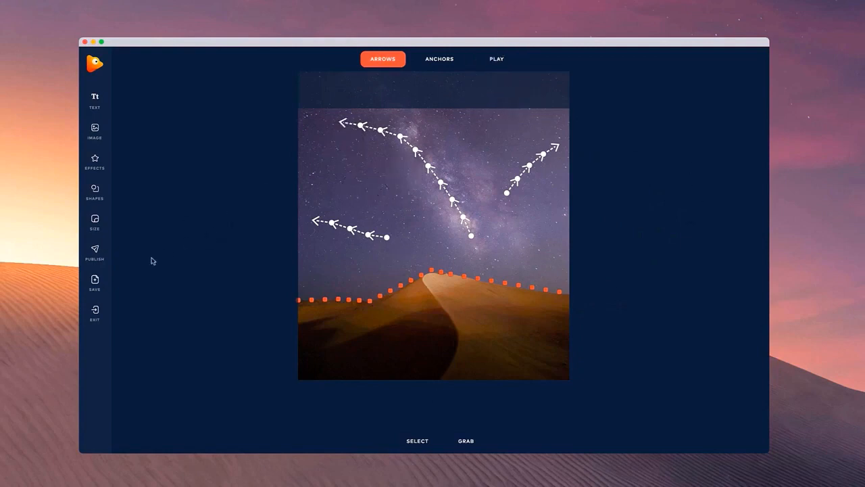
- Save the desert night-sky project as "night sky project.pvp" in the PhotoVibrance Projects folder
left_click(92, 284)
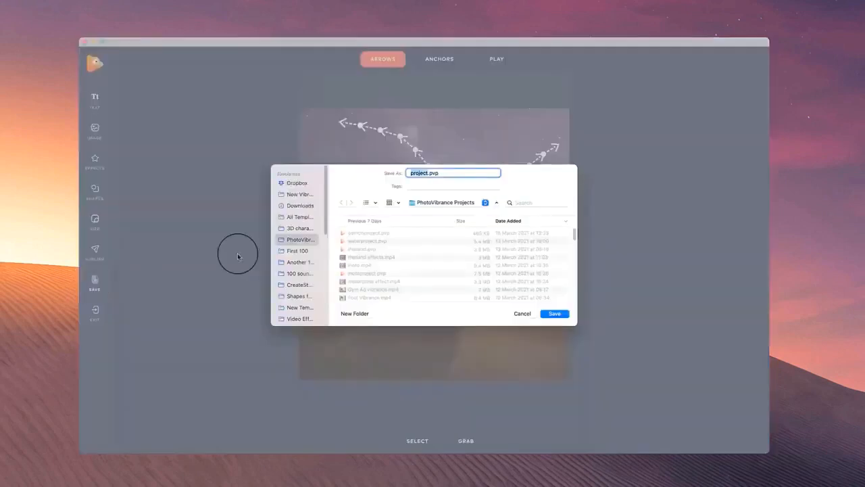
key("Left")
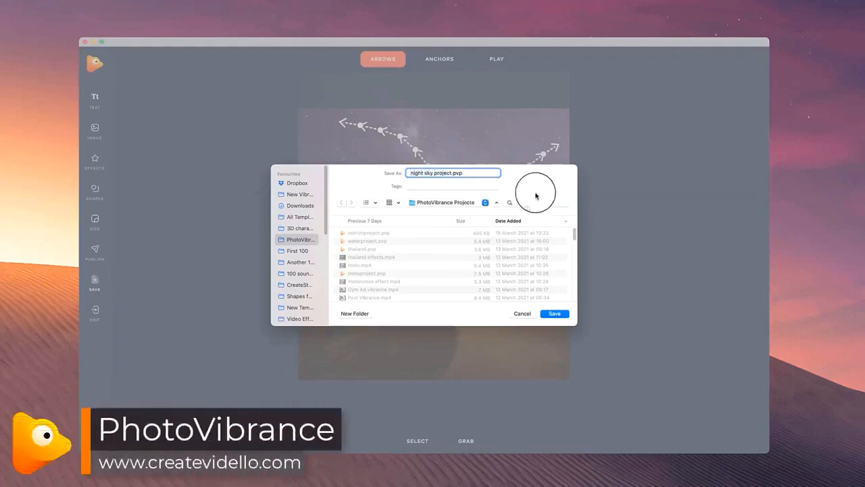
left_click(554, 313)
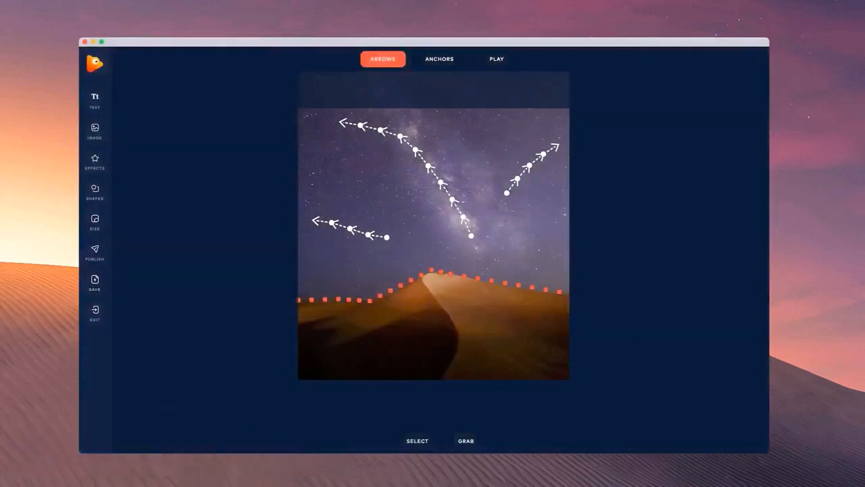
- Exit the current project and reopen "night sky project.pvp" from the PhotoVibrance Projects folder
left_click(94, 312)
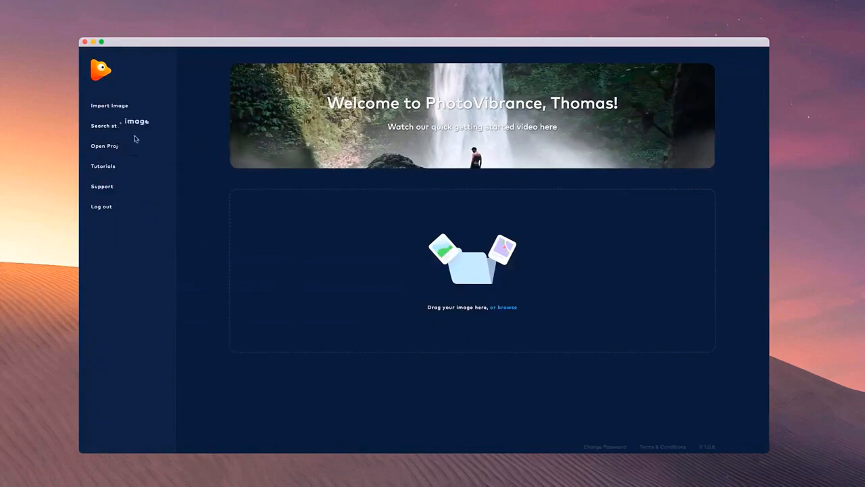
left_click(116, 148)
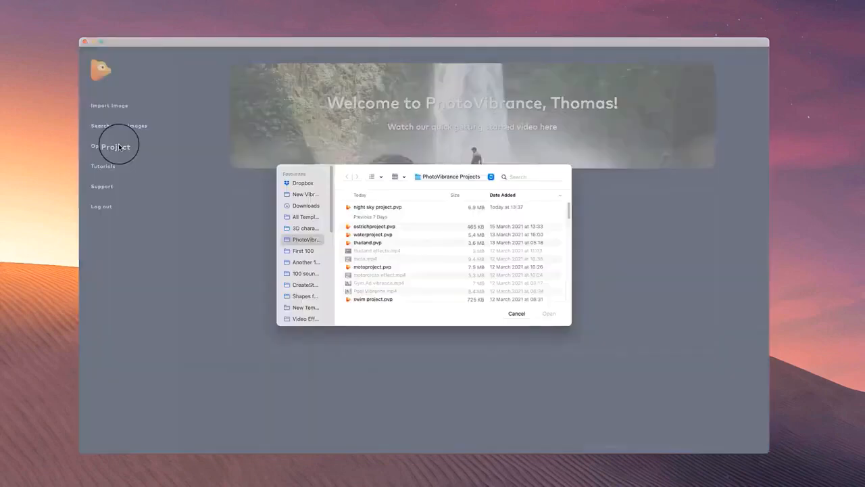
double_click(385, 206)
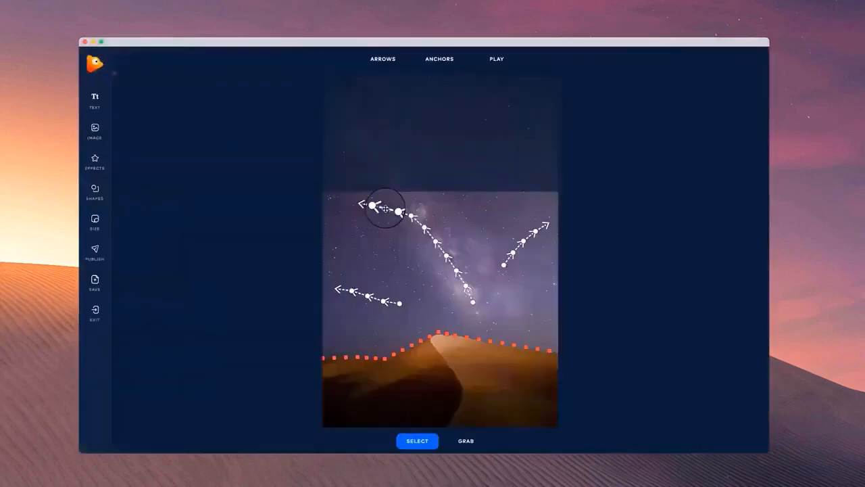
- Bring the reopened desert night-sky photo into the middle of the workspace, then play and stop its animation preview
left_click(457, 437)
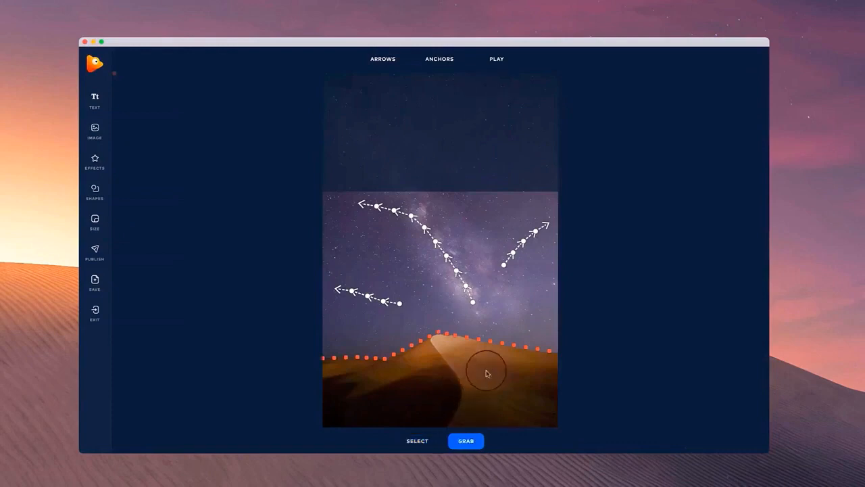
left_click_drag(486, 342, 481, 273)
left_click(432, 441)
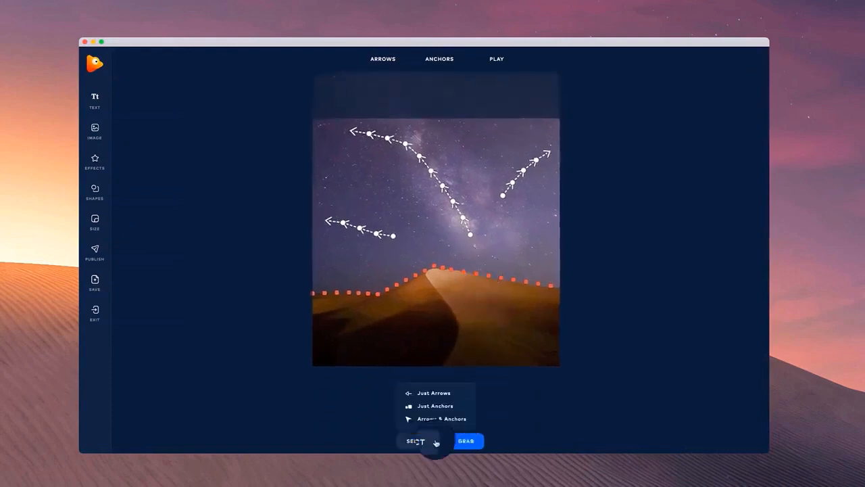
left_click(497, 60)
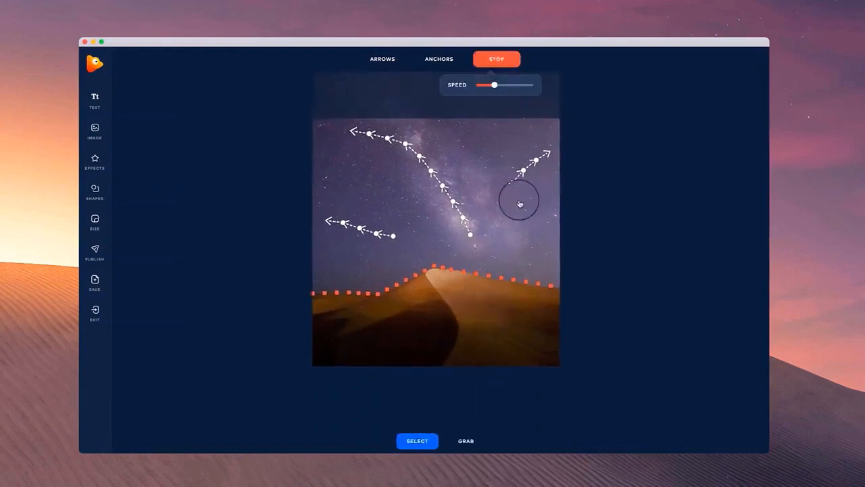
left_click(495, 59)
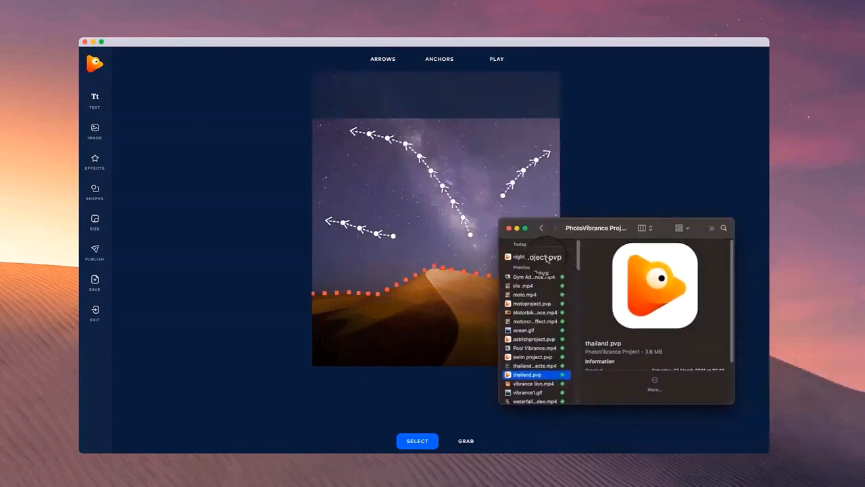
- Open "thailand.pvp" from the PhotoVibrance Projects folder in Finder and play its animation preview
left_click(547, 258)
left_click(540, 305)
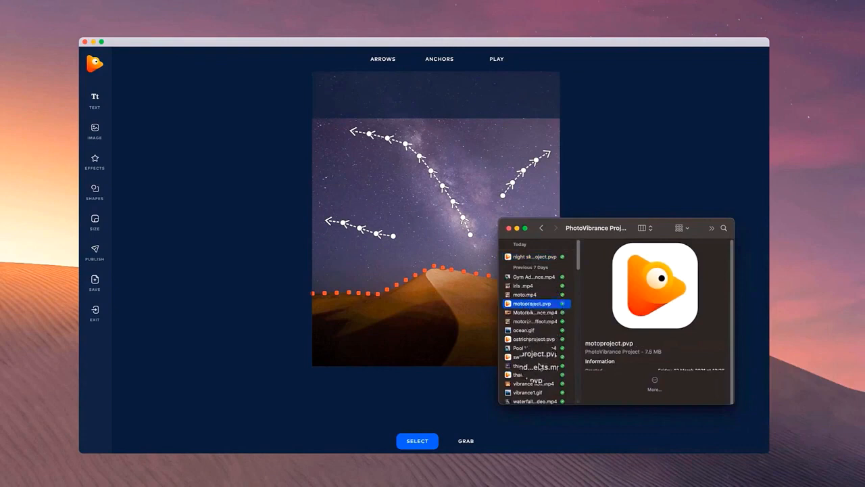
left_click_drag(539, 366, 537, 377)
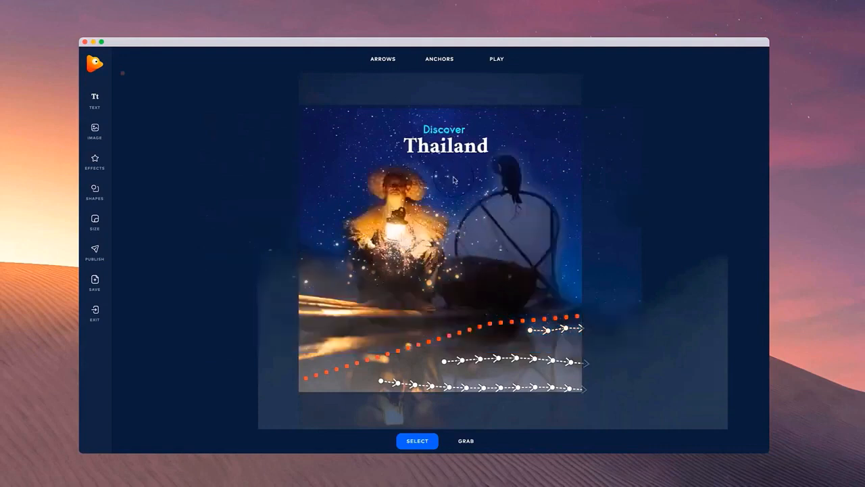
left_click(497, 59)
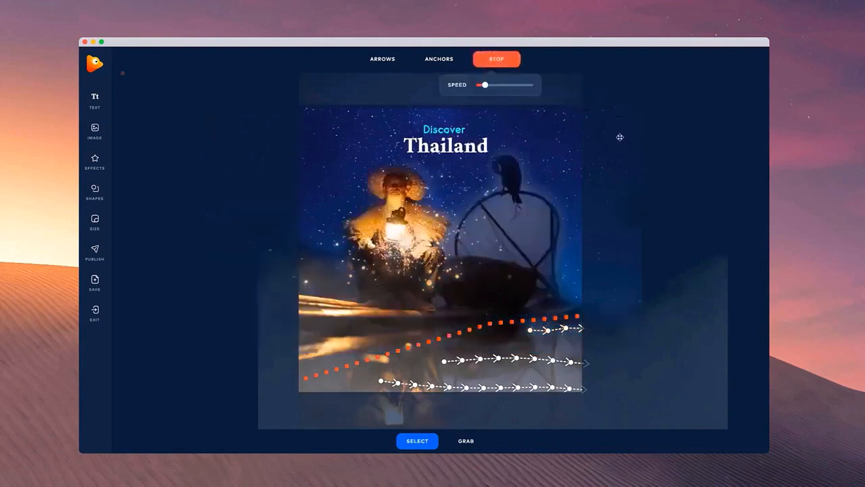